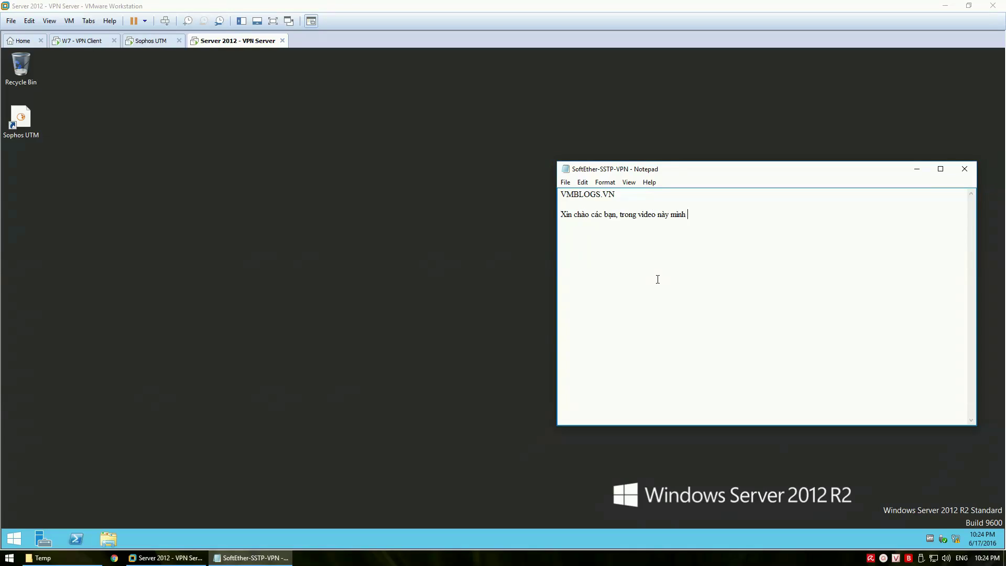
Type the intro line about building an SSTP VPN with SoftEther VPN Server
type("́ dẫn xây du")
type("̛̣ng hệ thông")
type("́ VPN")
key("BackSpace")
key("BackSpace")
type("PN")
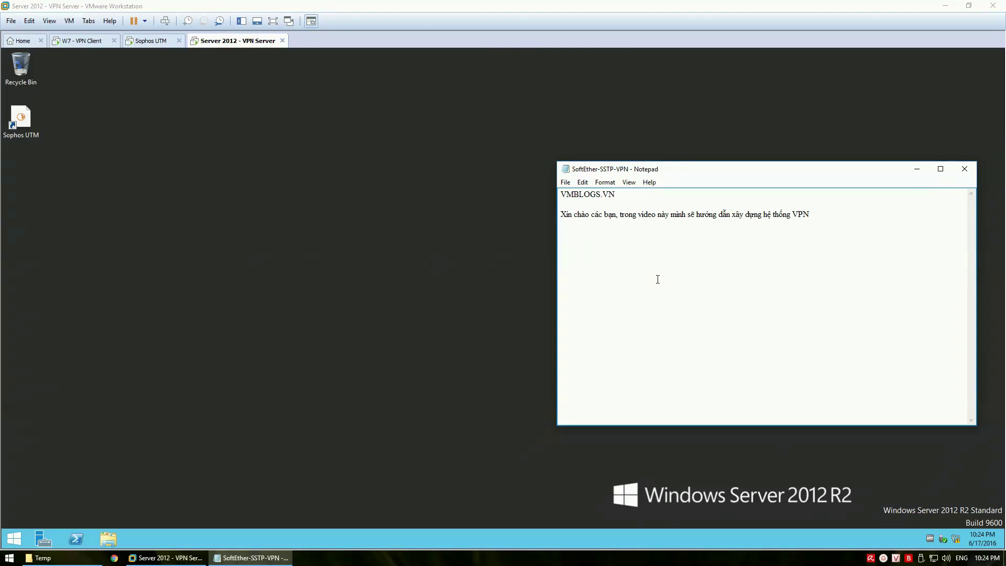
type(" SSTP sử ")
type("dụng phần ")
type("mem")
type(" SoftE")
type("ther")
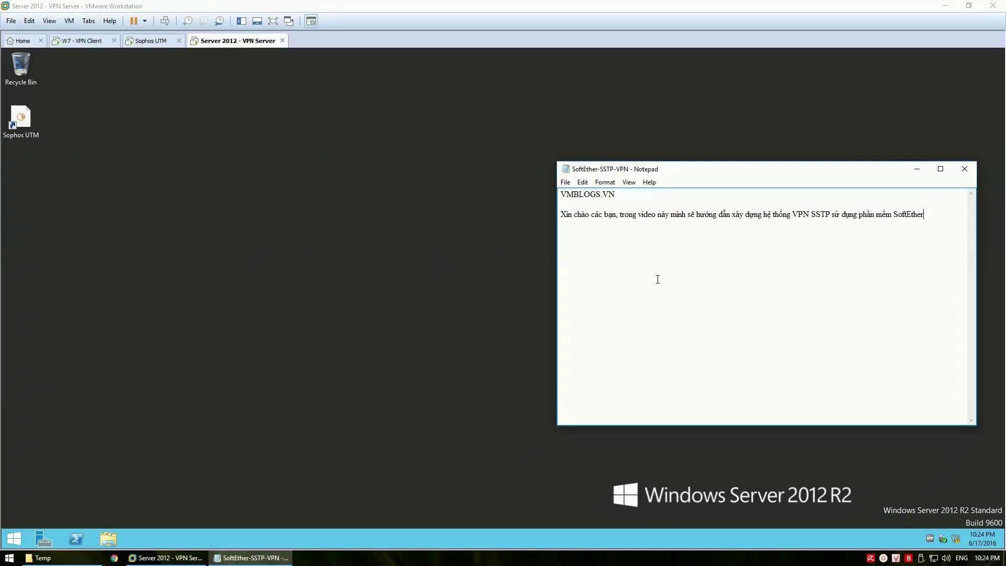
type(" VPN Server.")
Add 'LAB gồm có 3 máy' and list the client, Sophos UTM firewall and Server 2012 VPN machines
key("Return")
type("LAB")
type(" gồm có 3 ")
type("may")
key("Return")
key("Return")
type("1 máy client")
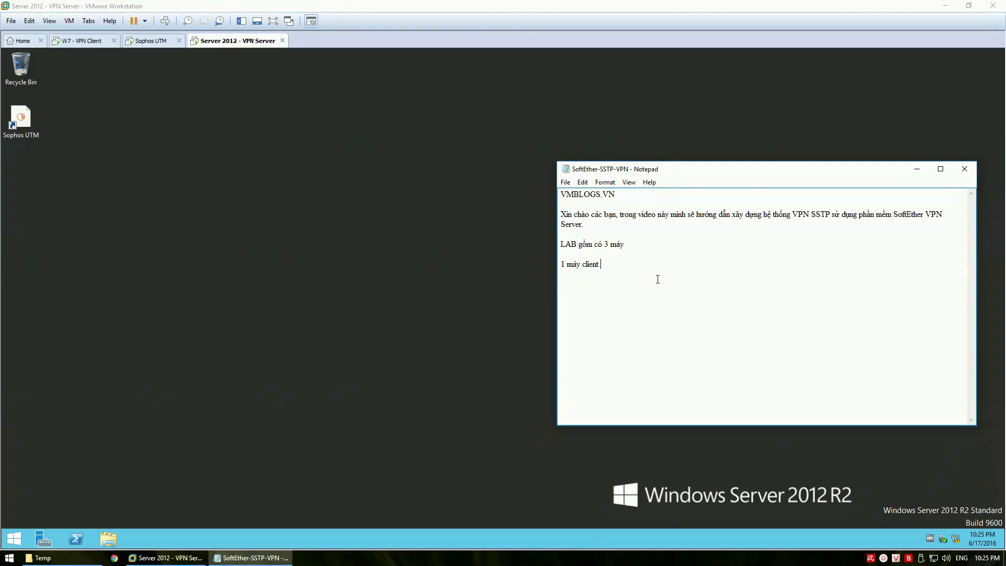
type(" dùng")
type(" de")
type(" kết nối ")
type("SSTP")
type("1")
type(" máy")
type(" cài Sop")
type("hos UTM làm")
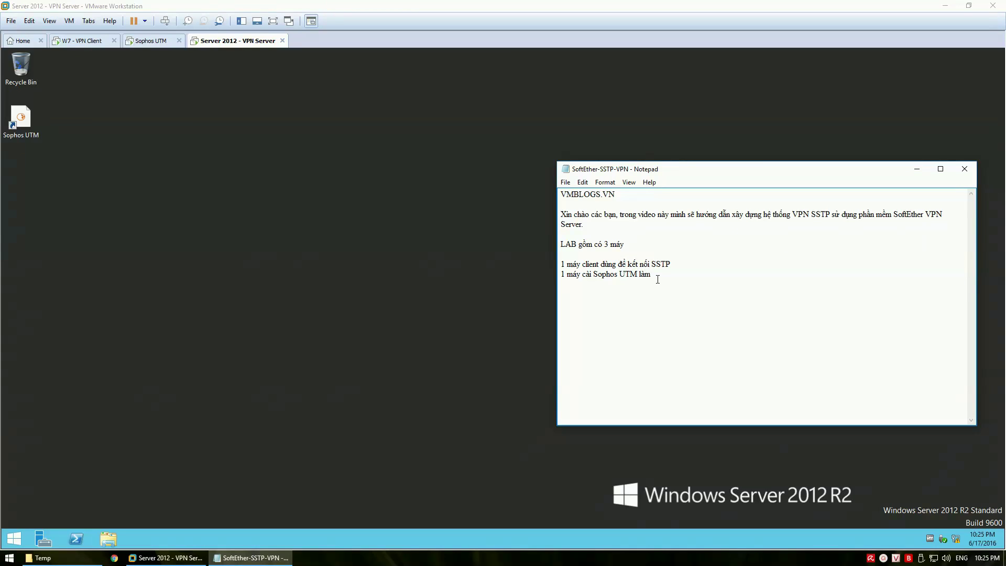
type(" tường lư")
type("ar v")
key("BackSpace")
key("BackSpace")
type("1 máy Windows Server 2012 sử dụng làm VPN")
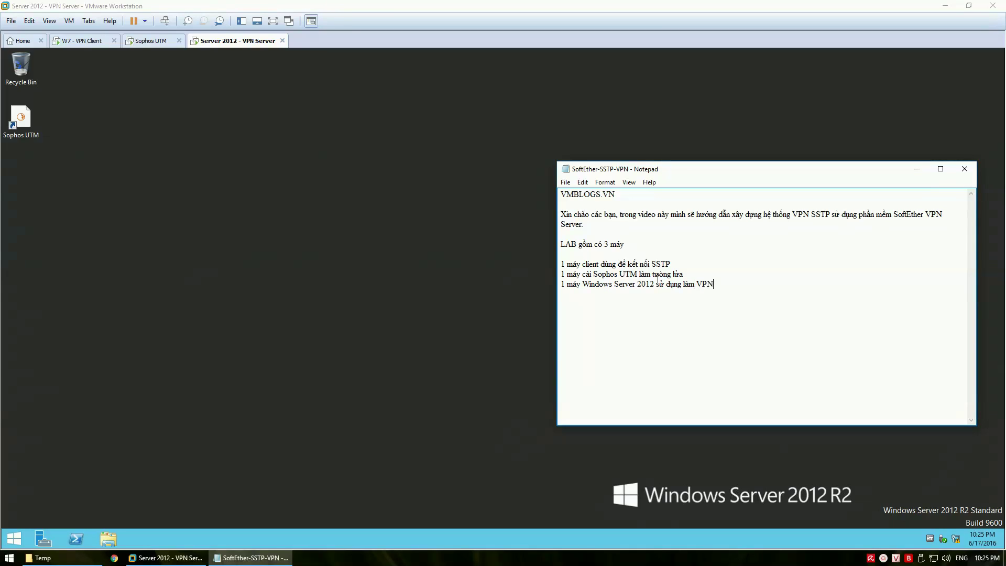
type(" Server")
type("SST")
type("P yeu")
type(" cầu ")
type("chứng")
type(" chỉ số đu")
Explain that SSTP needs a trusted certificate, so a private CA on Server 2012 issues it
key("BackSpace")
type("ược x")
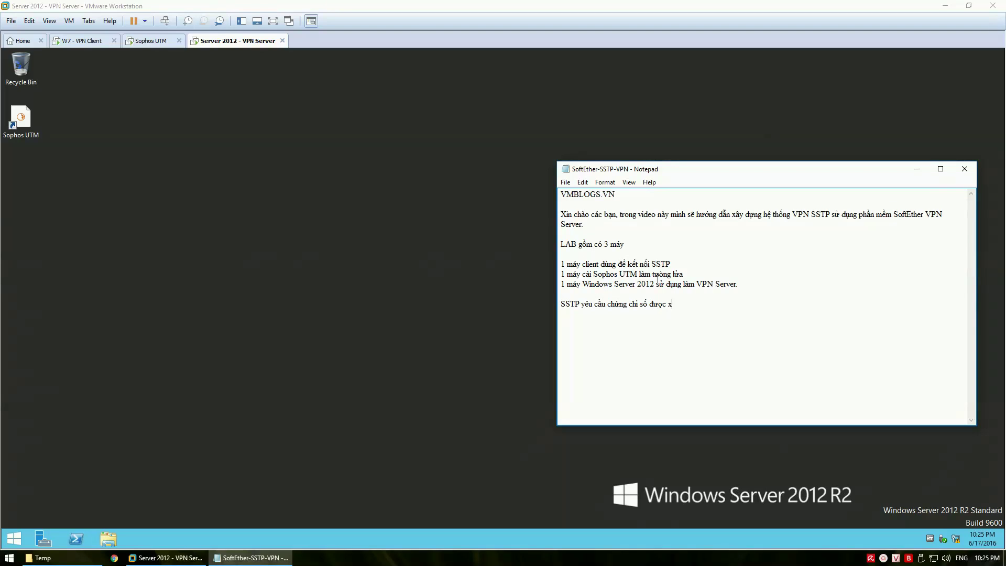
type("ác thực, tuy nhiên không phải n")
key("BackSpace")
type("đơn vị nào cũng ")
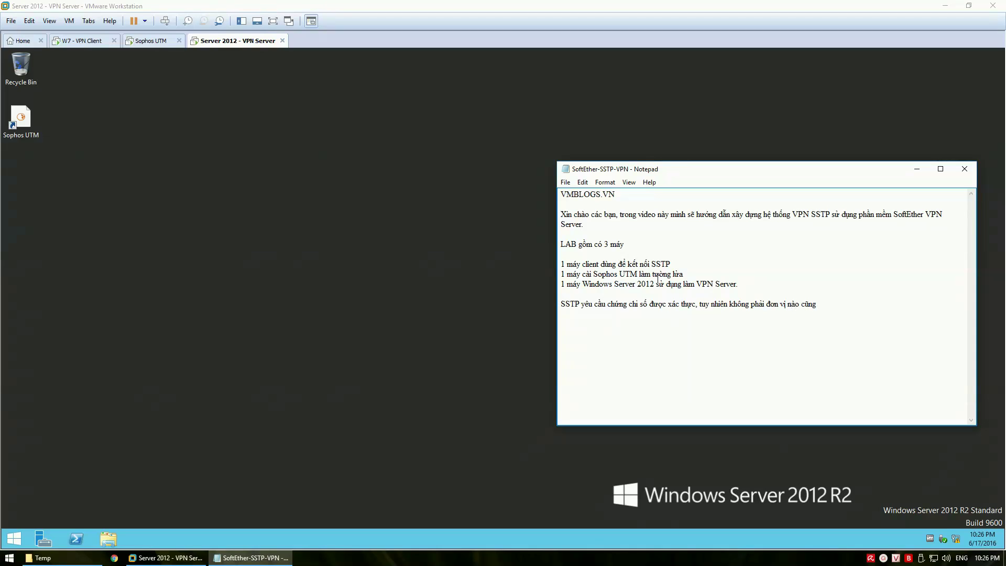
type("có tên mi")
type("ền riêng va")
type("f ")
type("mua chưng")
type("s chir tuwf cac")
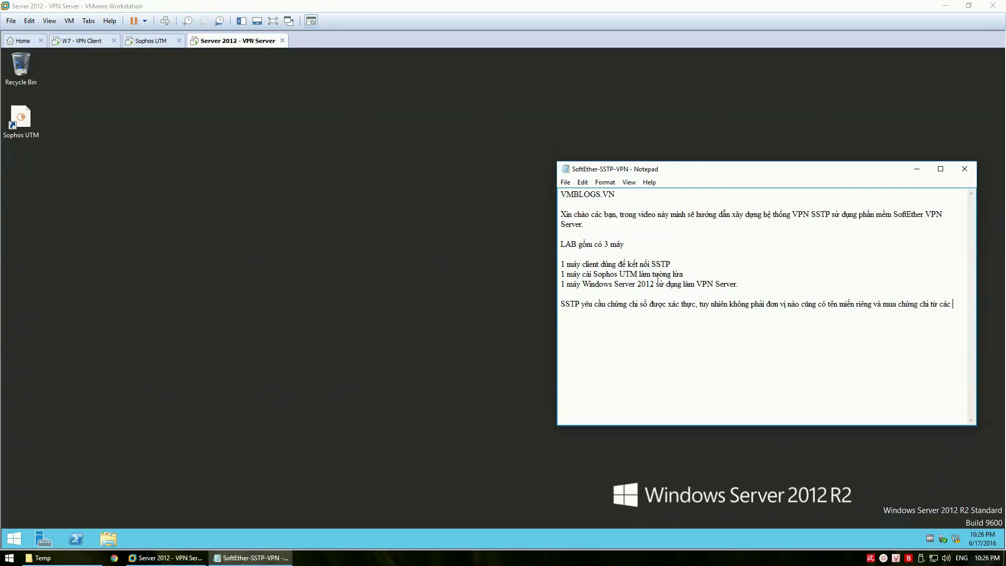
type("s public CA")
type(".")
type(" Do ddos ")
type("mình sẽ xay")
type("a dung")
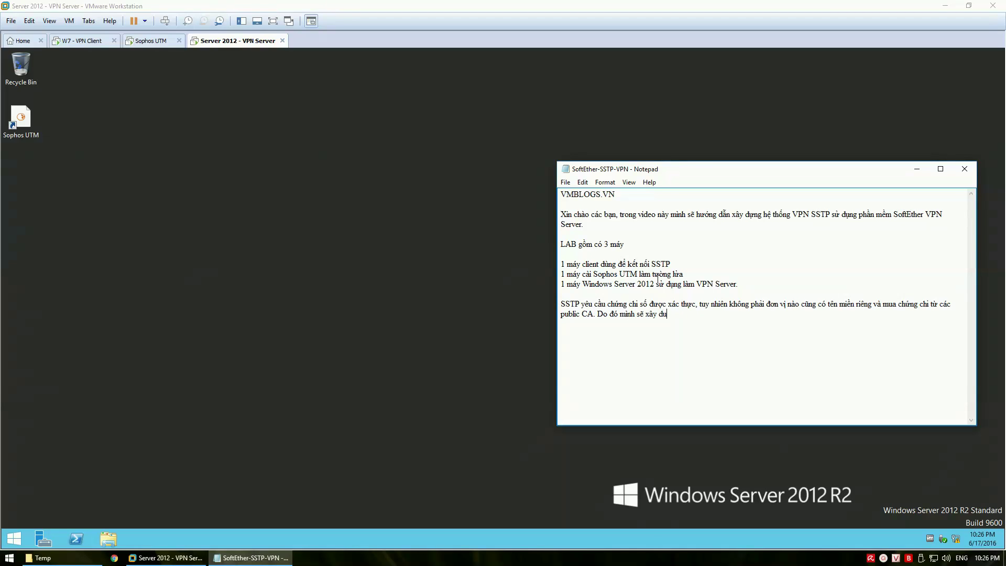
type(" private CA trênn server 2012, cấu h")
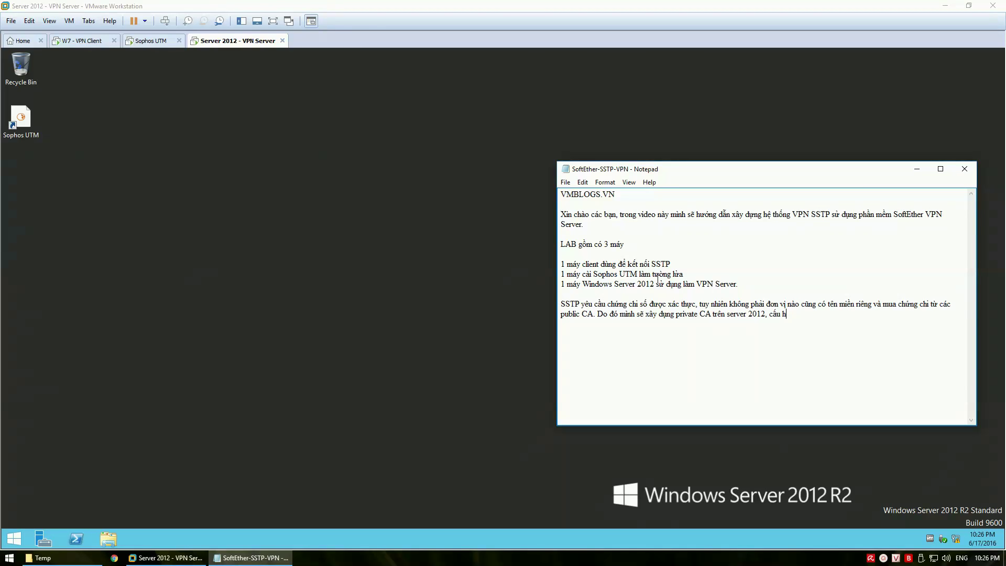
type("ình máy client trust các chứng chỉ số đo")
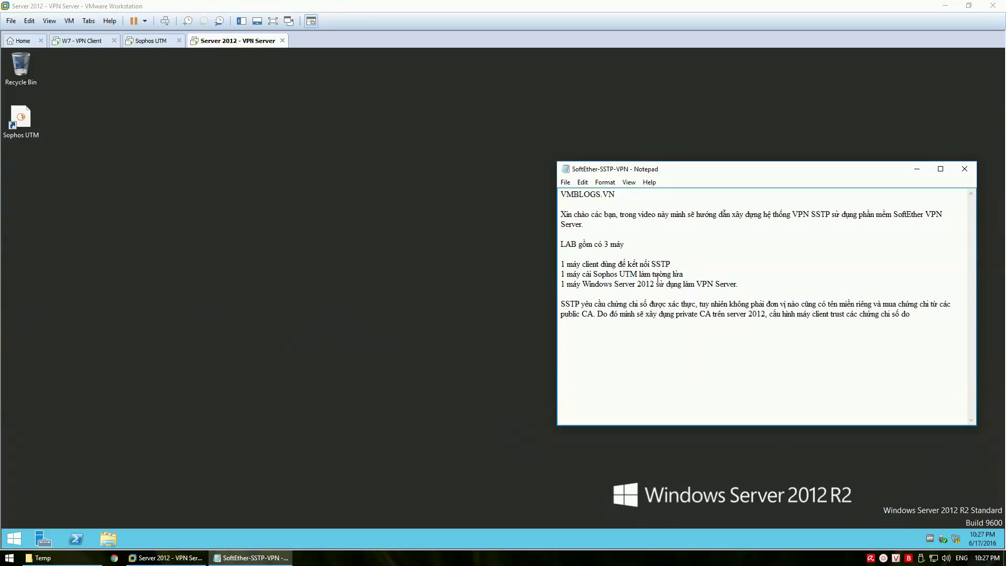
type("private ")
type("CA")
type(" cung cấp tu")
type("ừ đó cho ph")
type("ép kết noi")
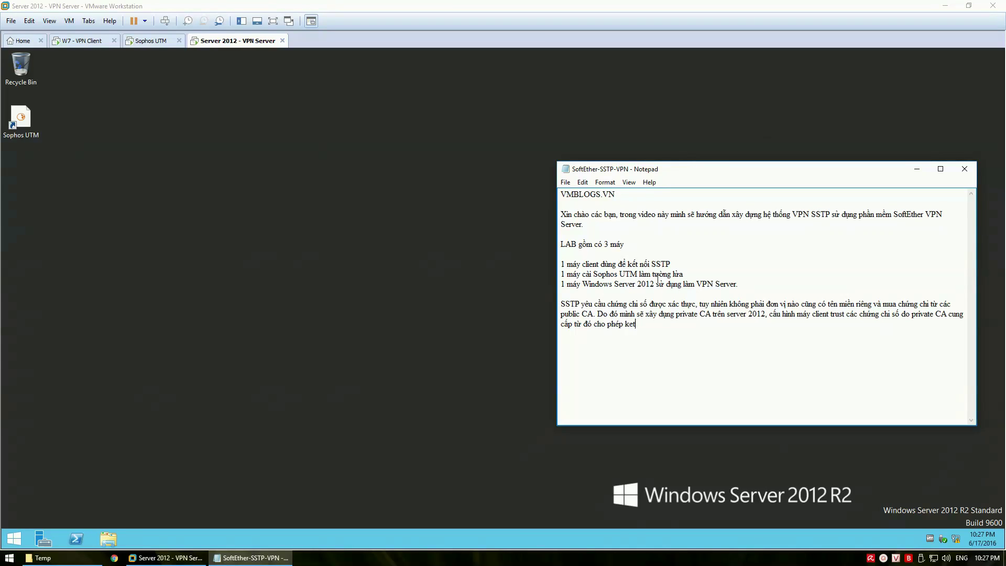
type("os SSTP tha")
type("nh công")
key("Return")
key("Return")
Write the 'Network' section covering client NAT/DHCP, firewall WAN/LAN cards and server private network
type("Network")
key("Return")
type("Client")
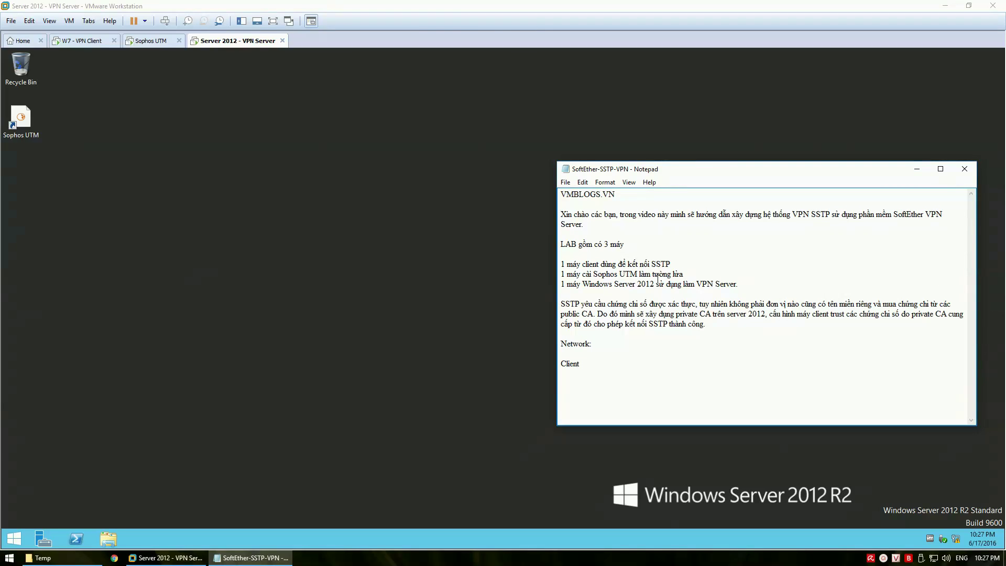
type(" mạng NA")
type("T nhận ")
type("ip từ DH")
type("CP ")
type("Firewall")
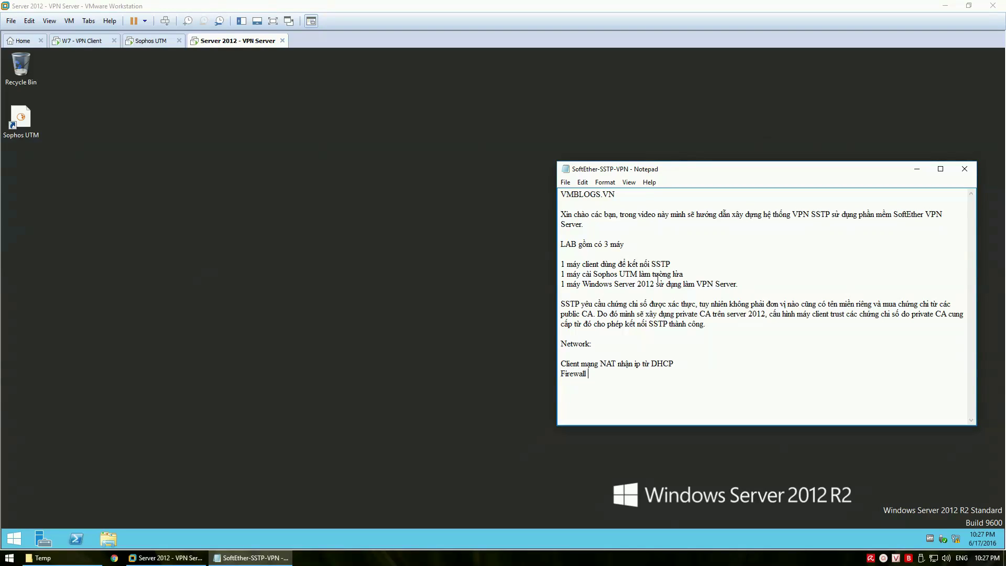
type("2 mạng NAT và private, NAT sử dung")
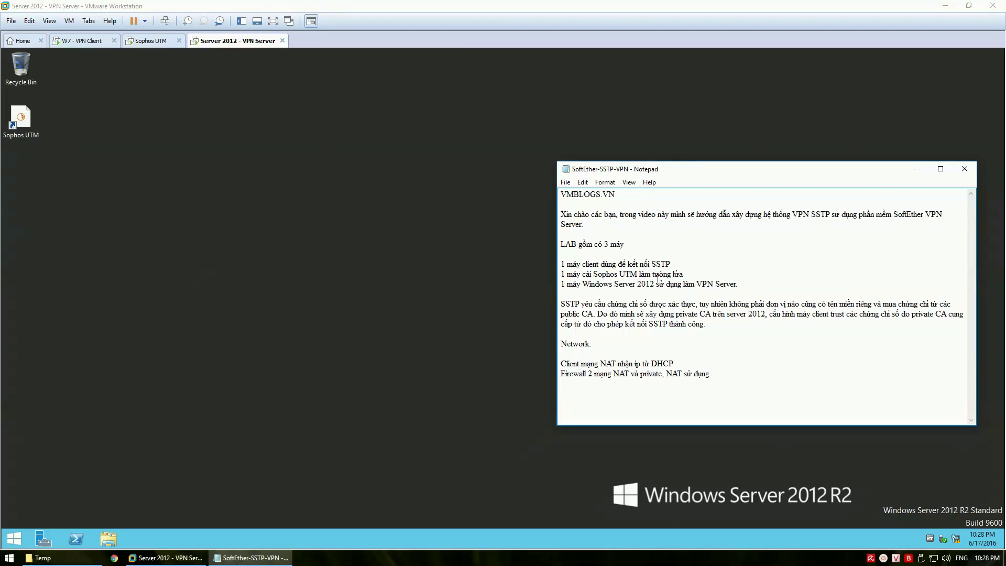
type(" cho")
type(" card")
type(" WAN và pri")
type("vate sử du")
type("ng cho card")
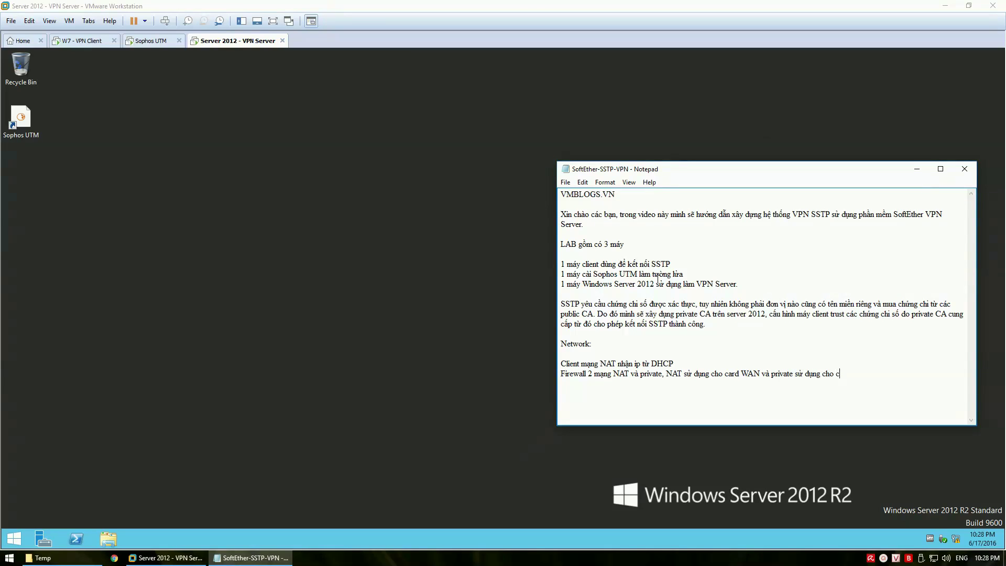
type(" LAN")
type("Server 2012")
type(" (VPN")
type(" server")
type(") sử du")
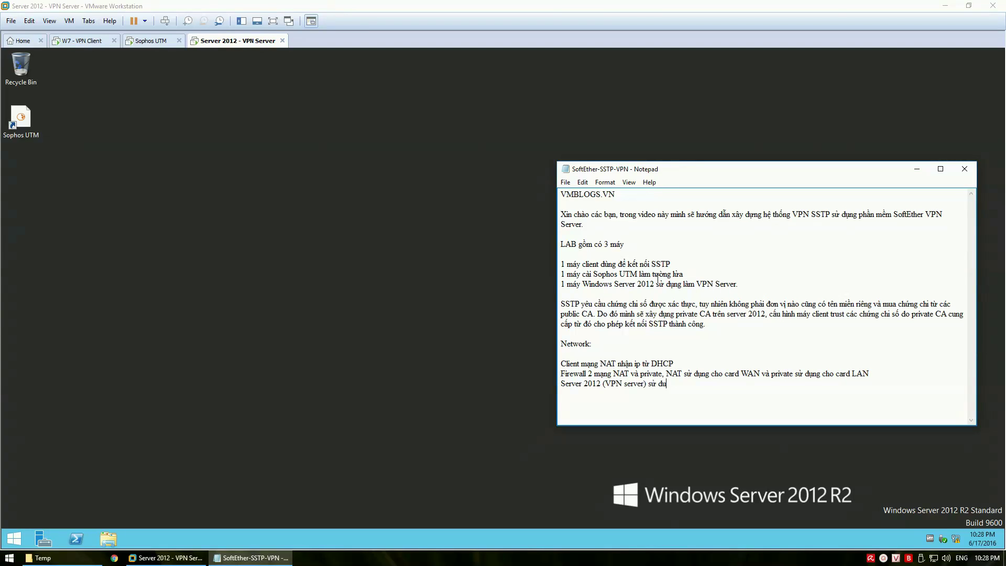
key("BackSpace")
type("ụng mn")
key("BackSpace")
type("ạng private.")
Add a line announcing the SoftEther VPN Server installation
left_click(573, 406)
type("Mình sẽ baắt đầu tien")
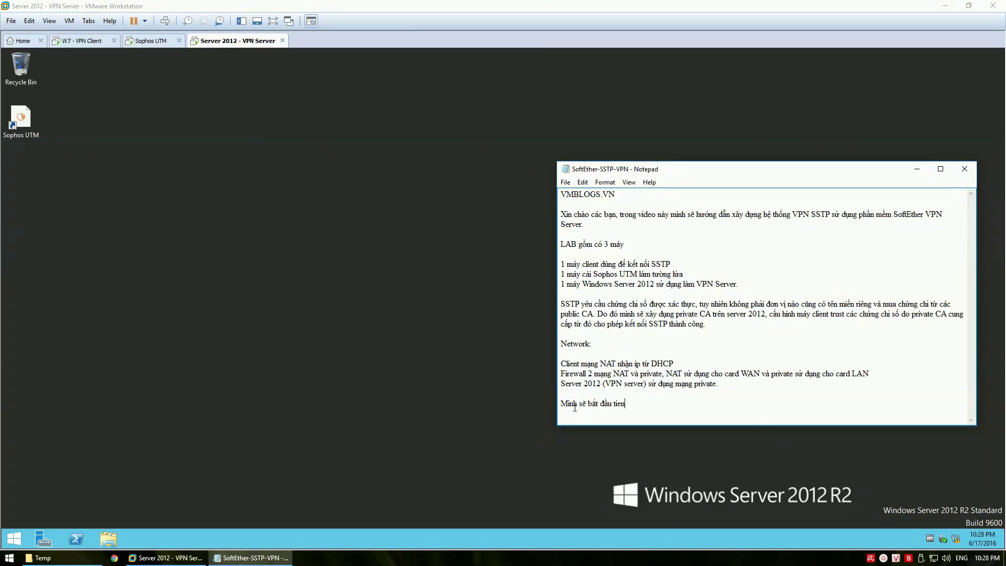
type("ến hành")
type(" cài dat")
type(" Soft")
type("Ether VPN")
type(" Server")
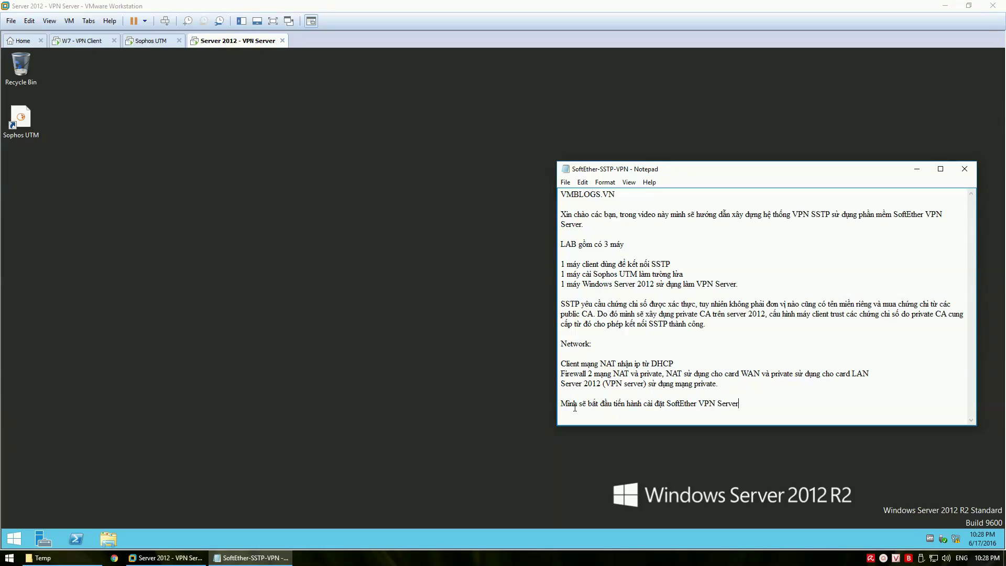
key("Return")
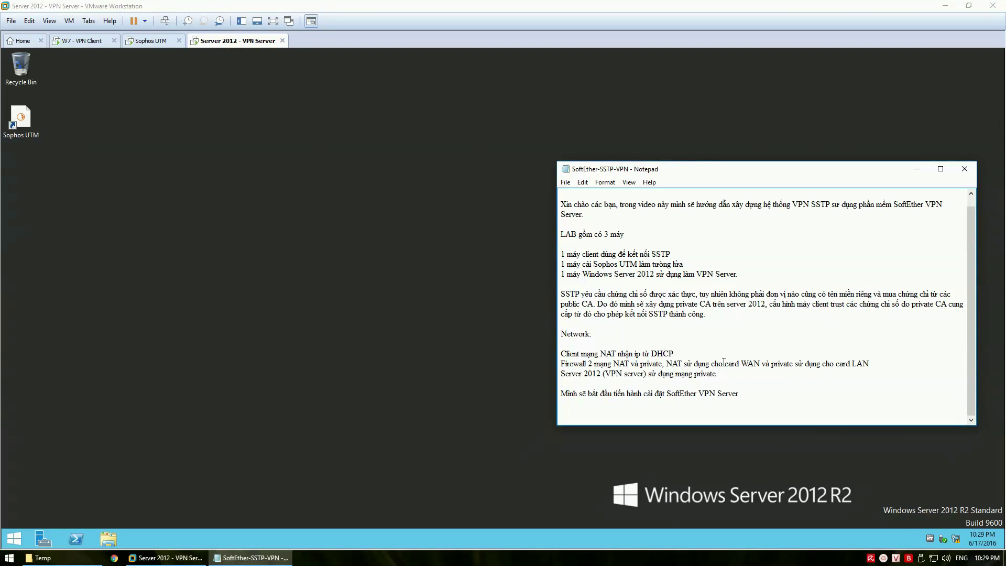
Copy the SoftEther installer from the Temp folder onto the desktop
left_click(749, 375)
left_click(67, 560)
left_click_drag(357, 304, 128, 305)
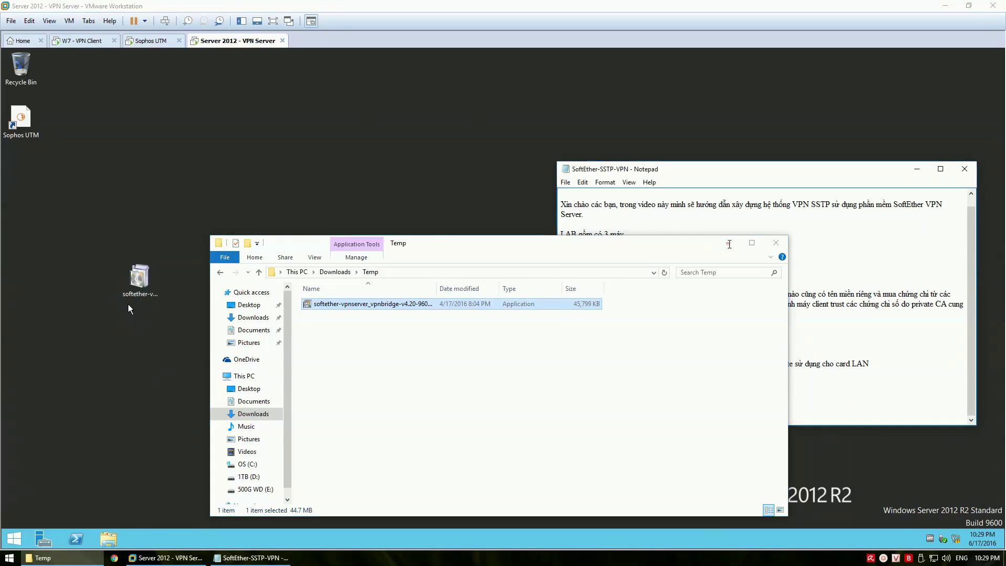
left_click(728, 242)
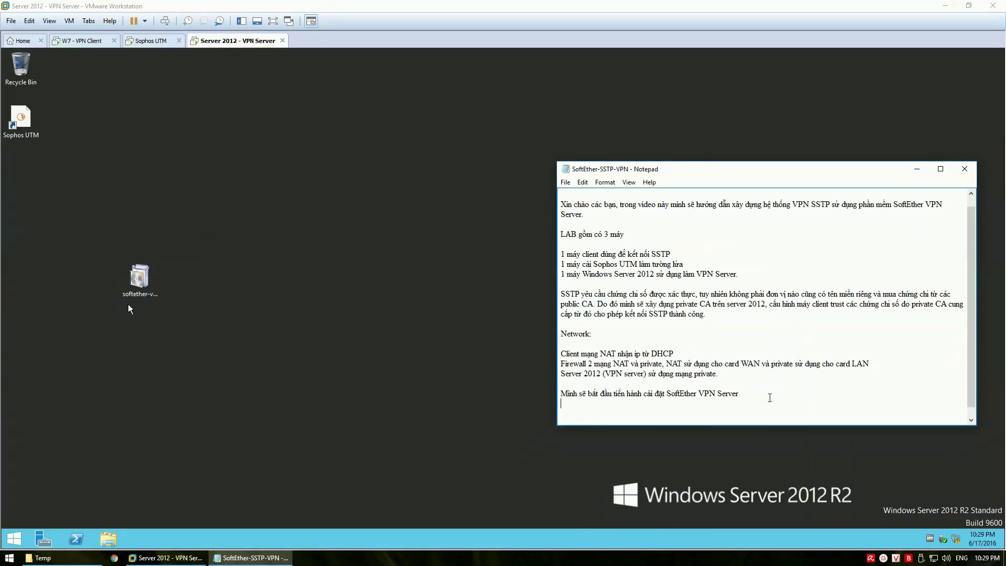
Note in Notepad that the version used is 4.2 RTM
key("Return")
key("Return")
type("Phiên bản minh sử dụng laf 4.2 RTM")
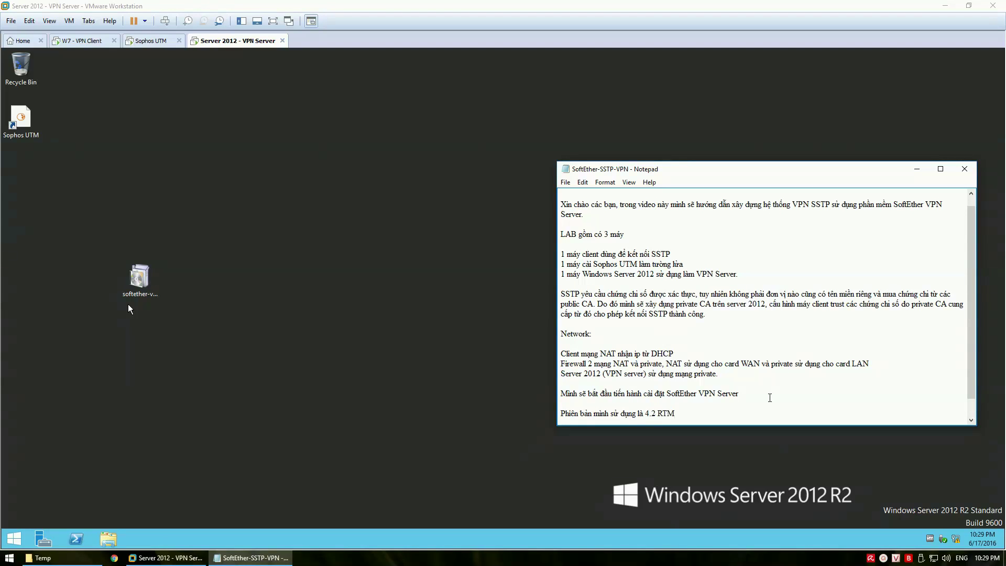
key("Return")
key("Return")
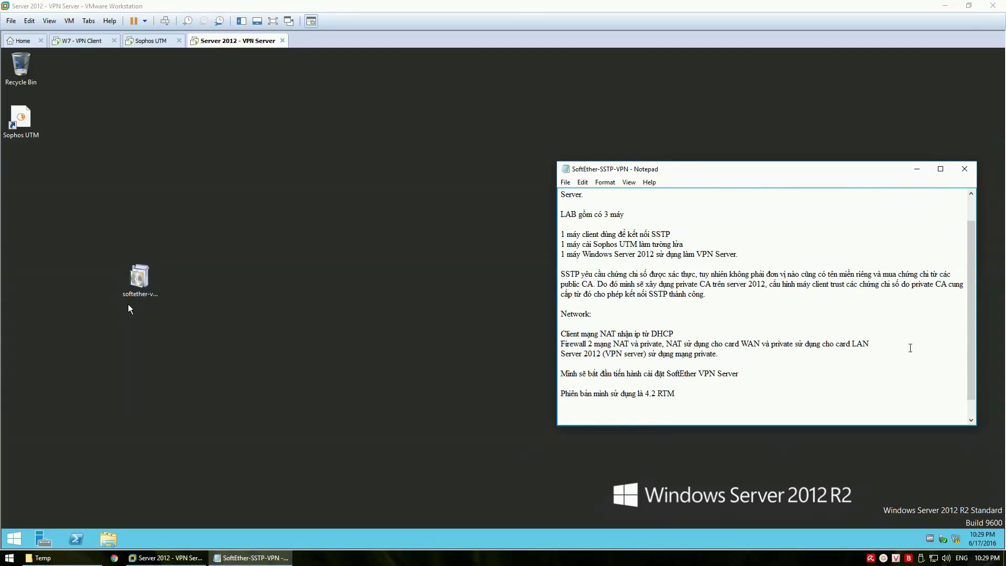
left_click(386, 303)
Install SoftEther VPN Server to C:\Program Files\SoftEther VPN Server, accepting the license and network driver
double_click(139, 281)
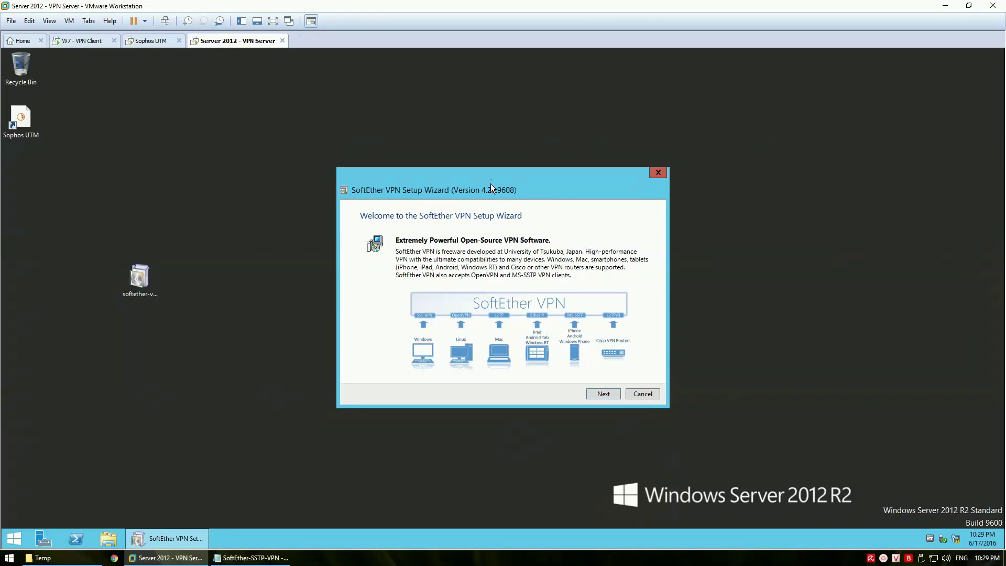
left_click_drag(491, 183, 485, 202)
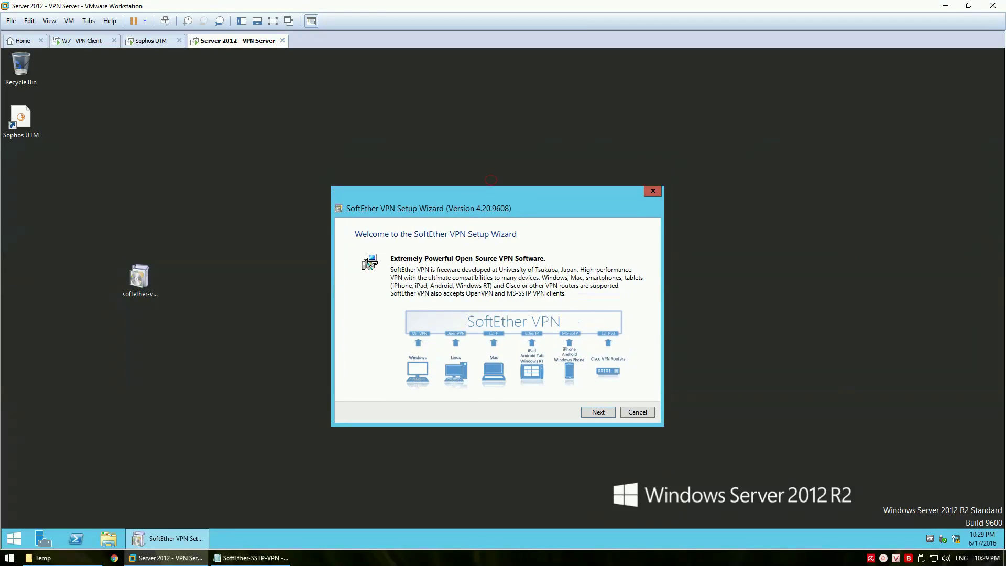
left_click(595, 412)
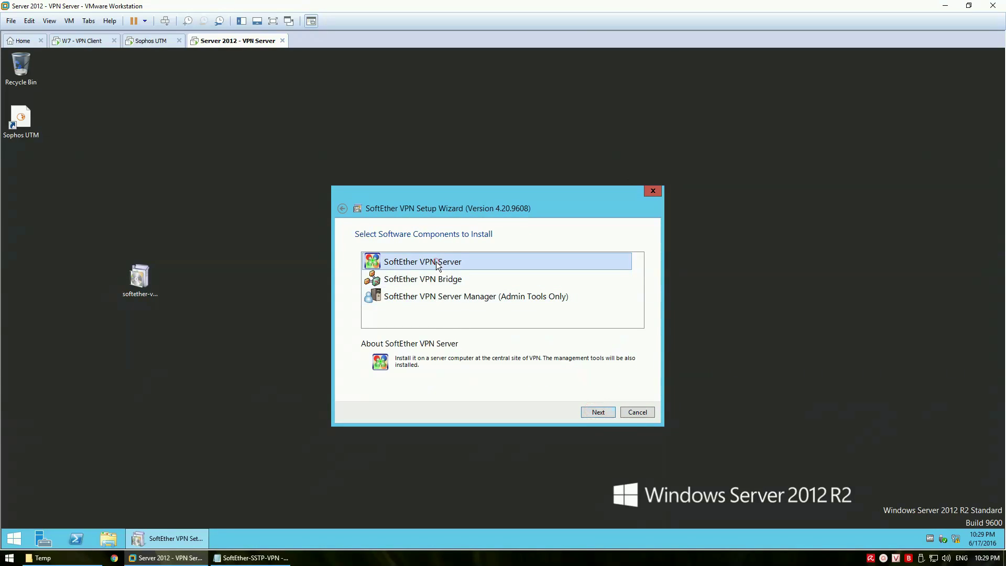
left_click(593, 409)
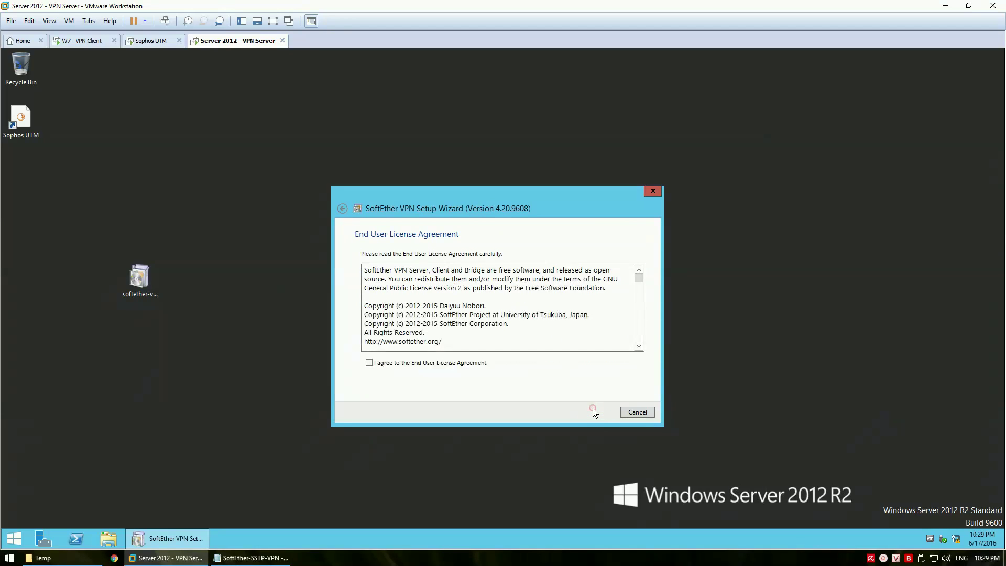
left_click(449, 363)
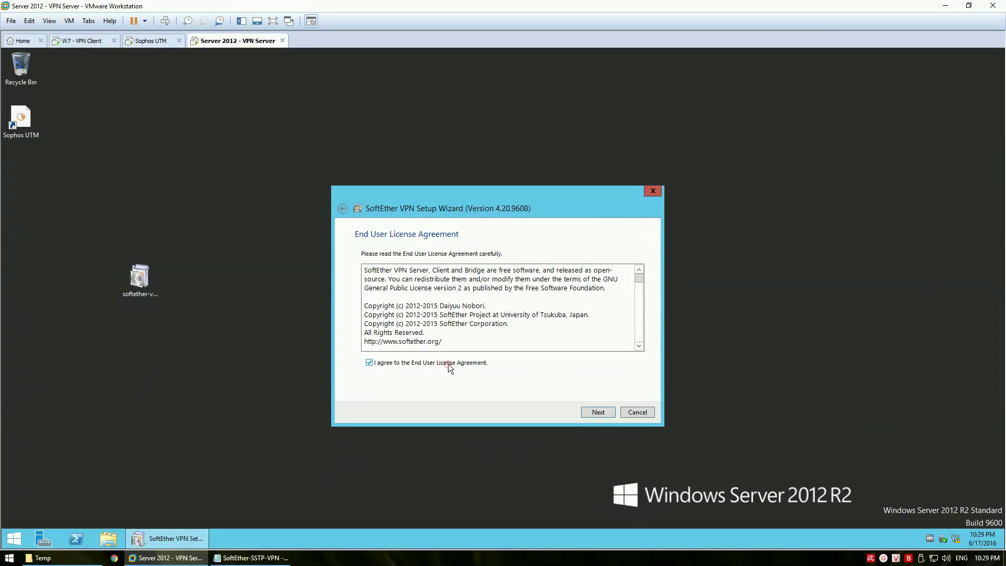
left_click(587, 410)
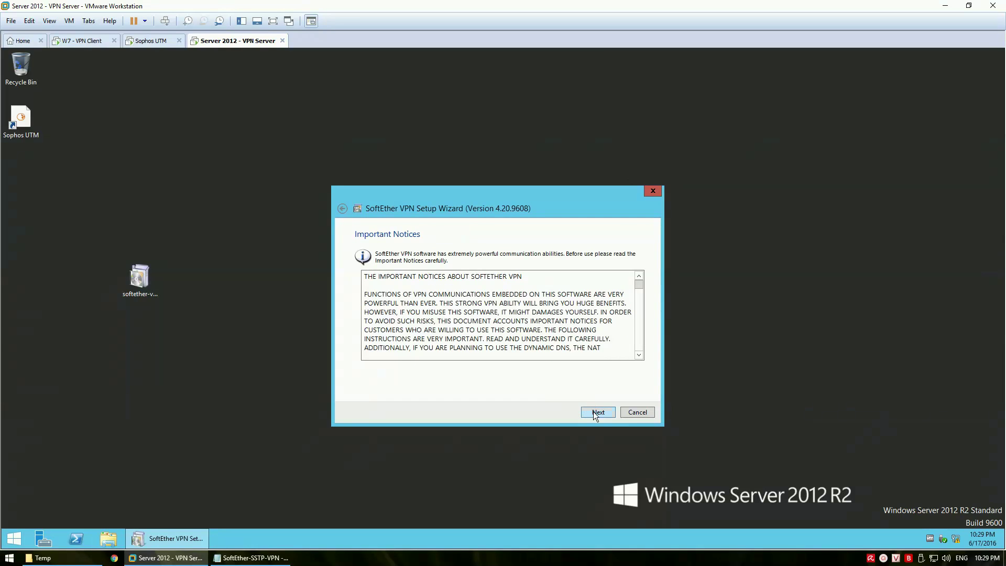
left_click(593, 411)
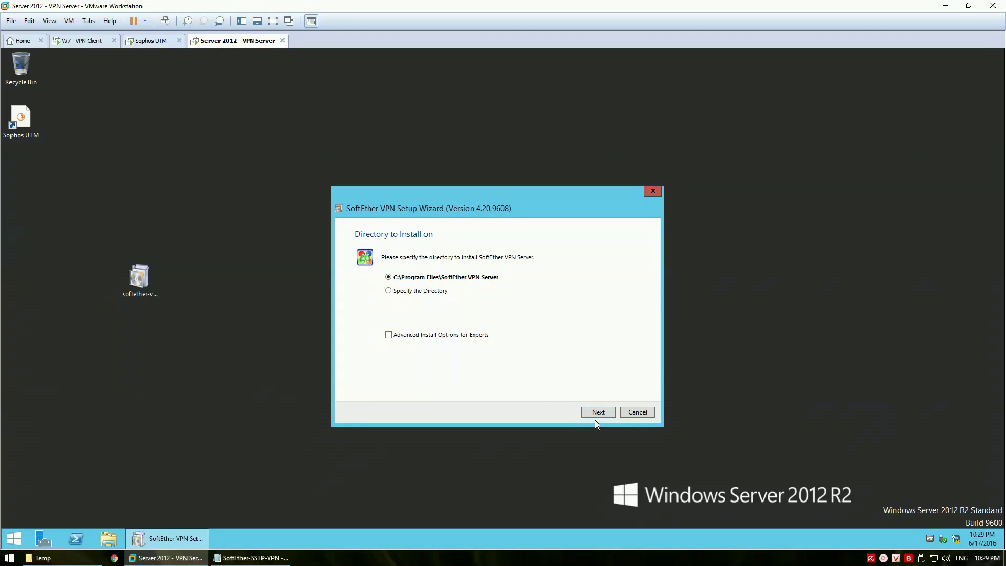
left_click(599, 412)
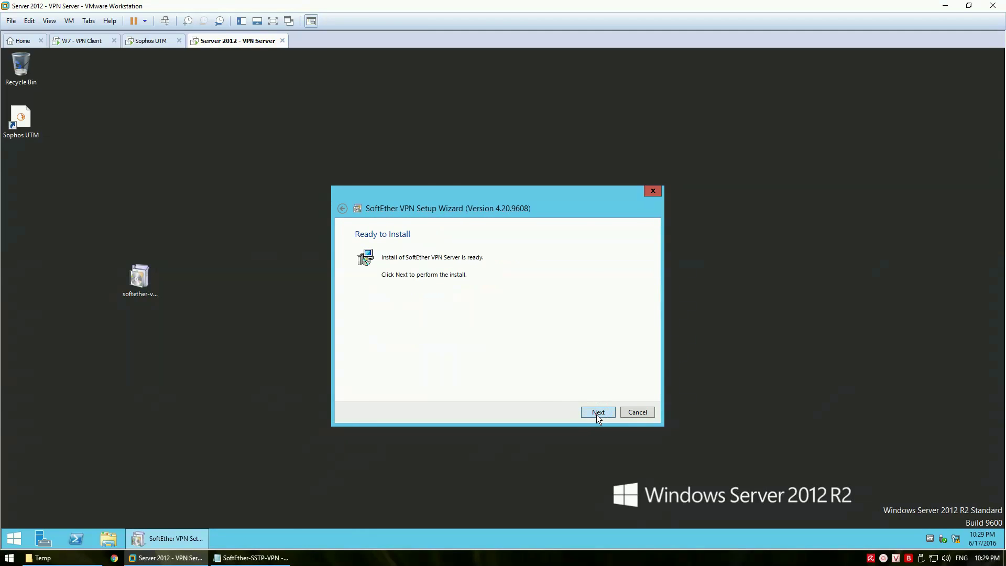
left_click(596, 415)
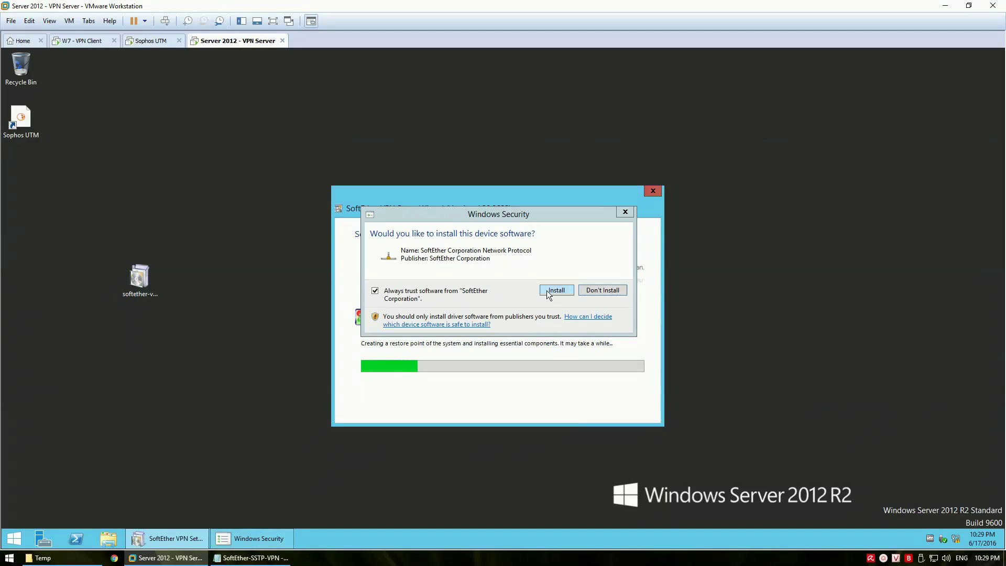
left_click(548, 291)
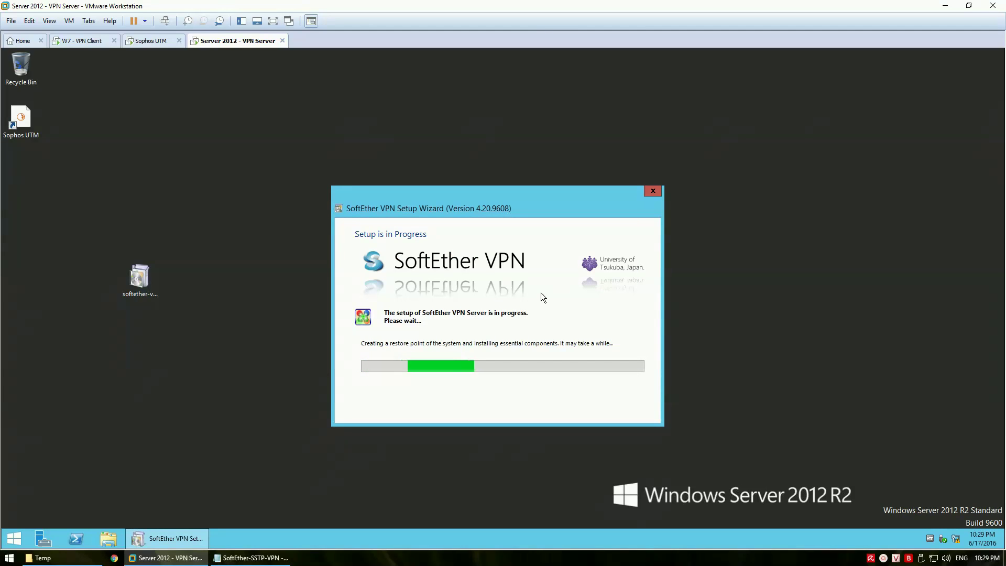
left_click(278, 556)
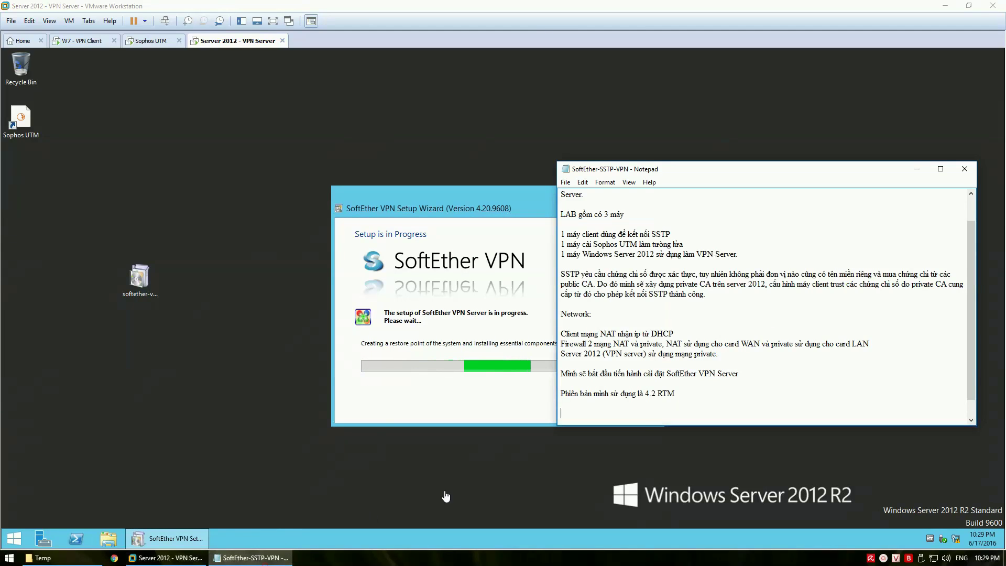
Note that installation was quick and easy and that preliminary VPN Server configuration follows
type("Việc cài dat")
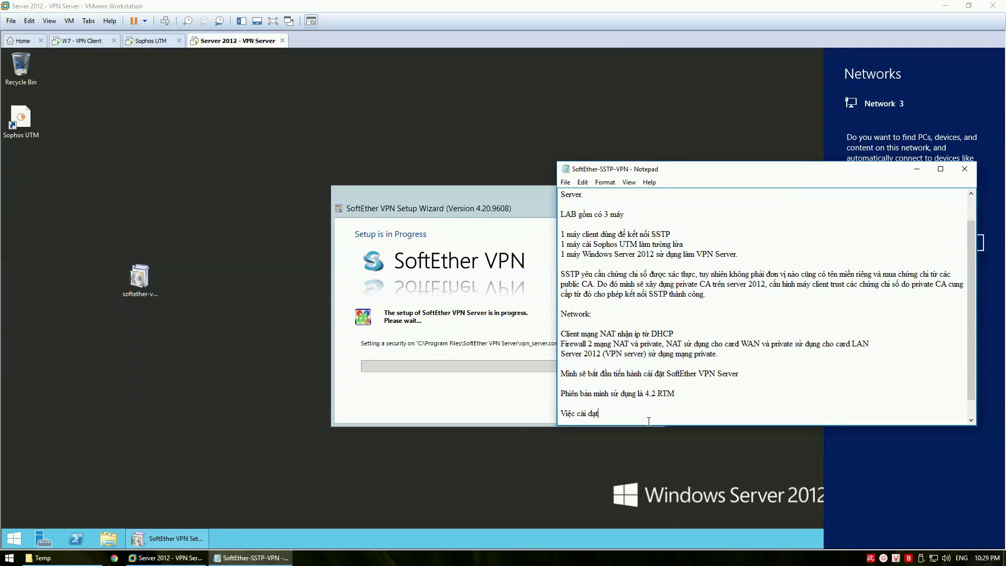
type("w nhanh chóng ")
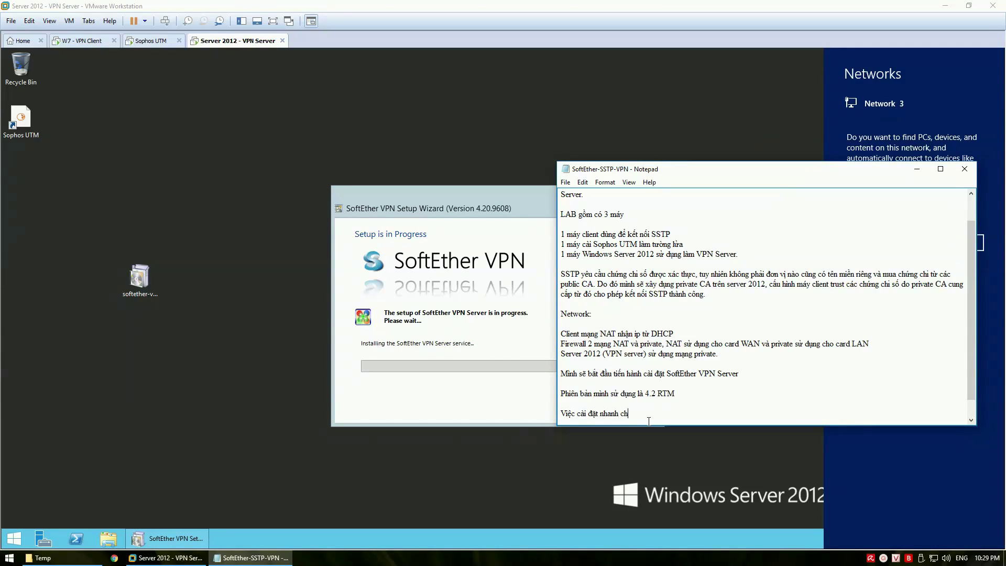
type("và dễ dàng")
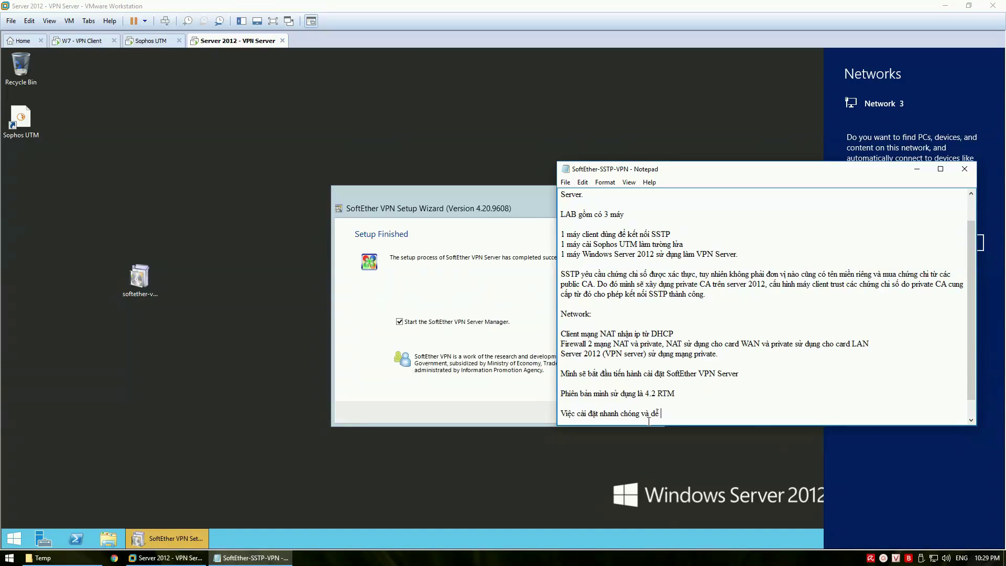
key("Return")
key("Return")
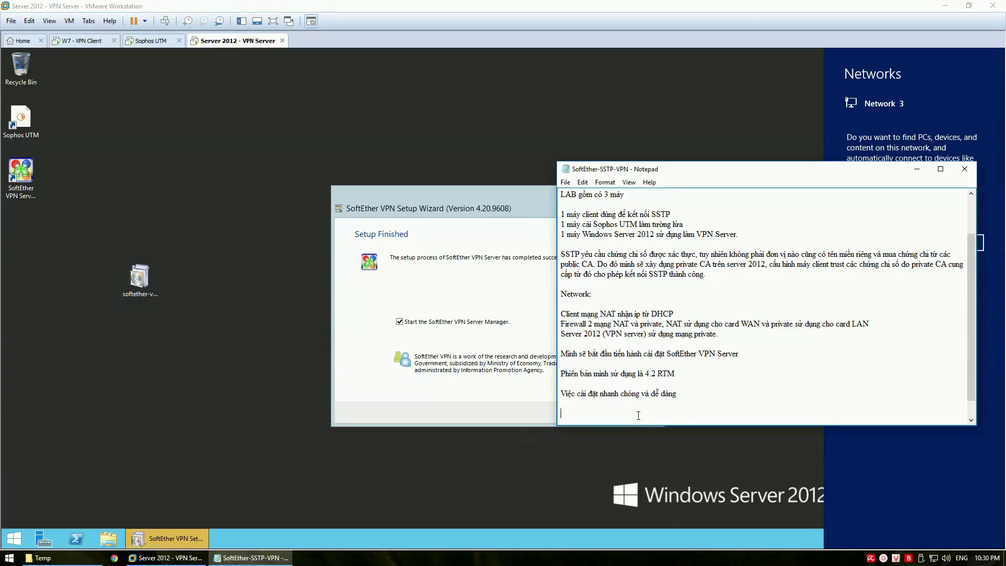
type("Chúng ta tiến hanh cấu hình sơ bộ cho VPN Sre")
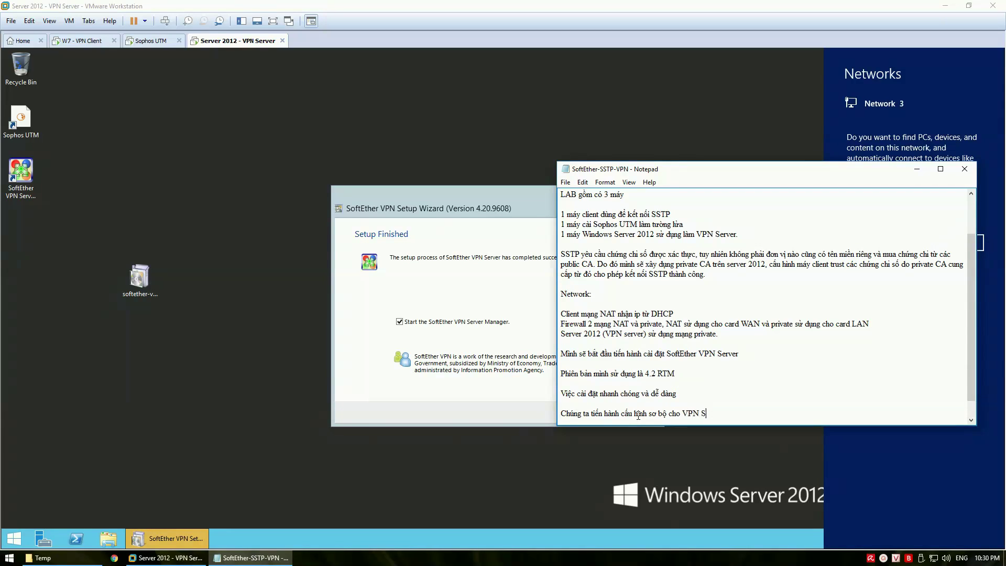
key("BackSpace")
key("BackSpace")
type("erver")
key("Return")
Decline network discovery and finish setup, launching the Server Manager
left_click(916, 169)
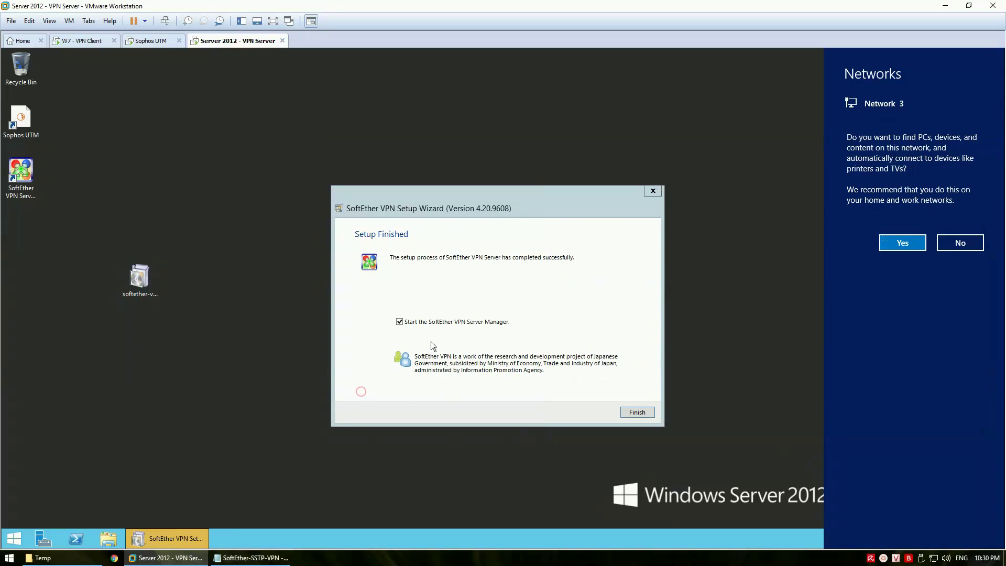
left_click(968, 240)
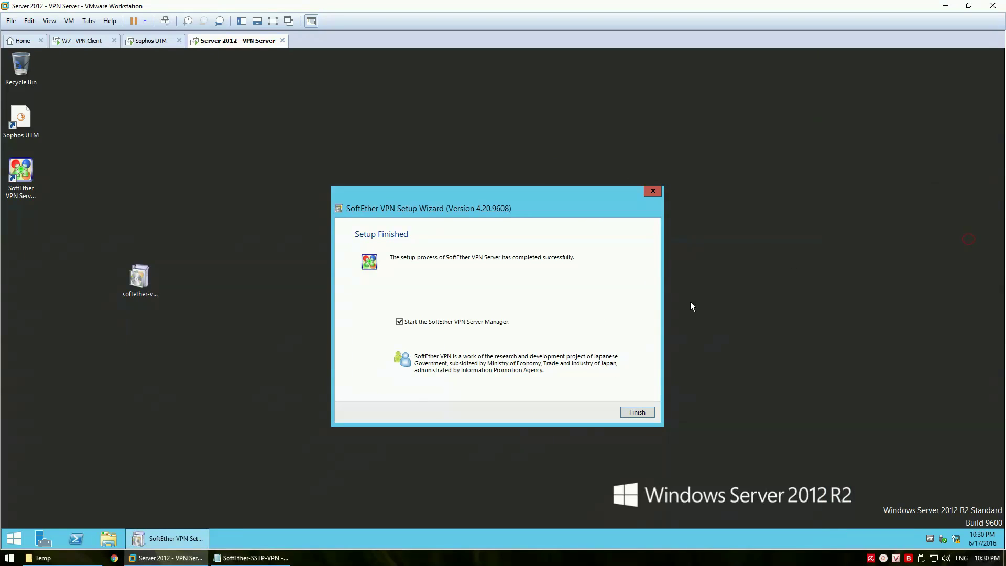
left_click(641, 413)
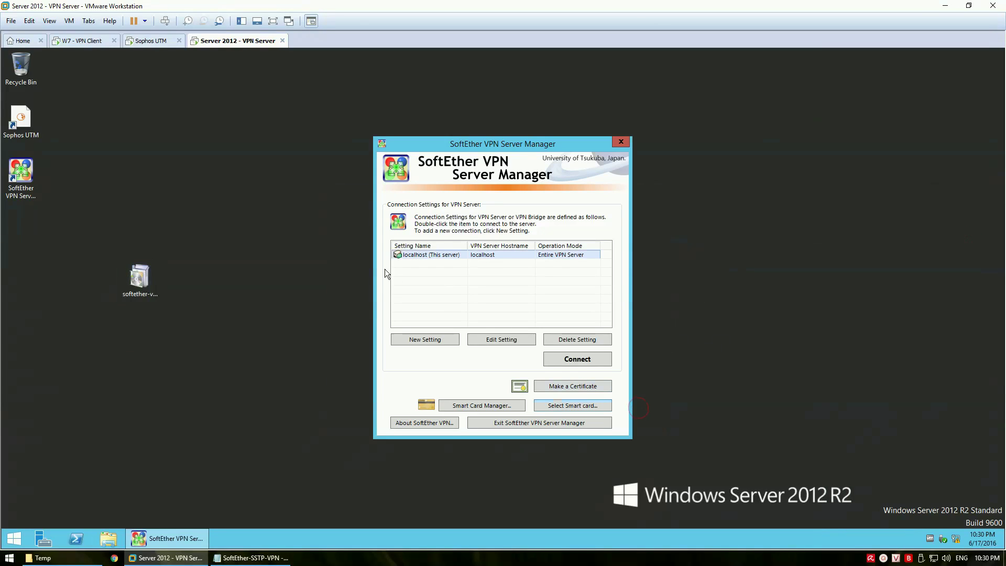
Permanently delete the installer file from the desktop
left_click(149, 280)
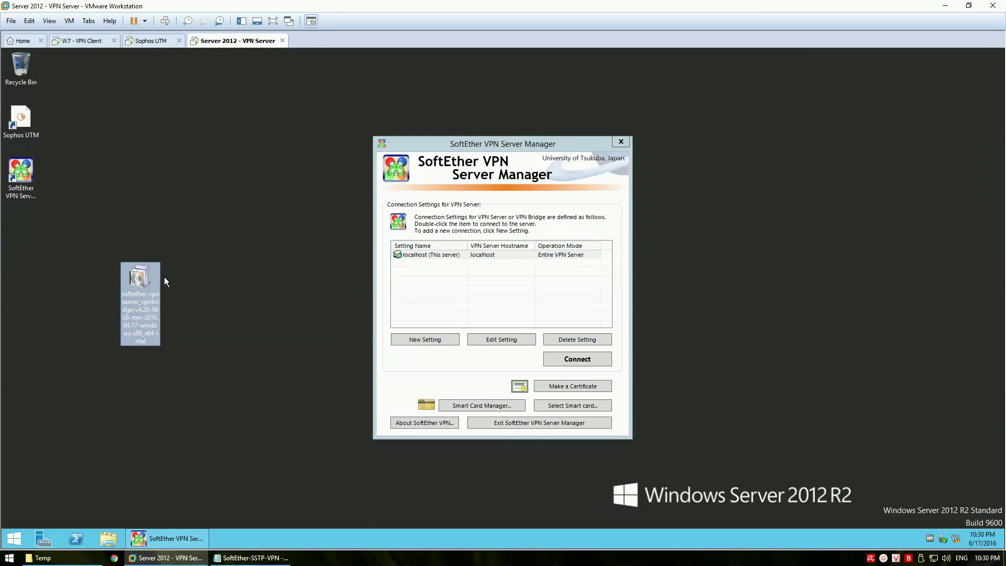
key("shift+Delete")
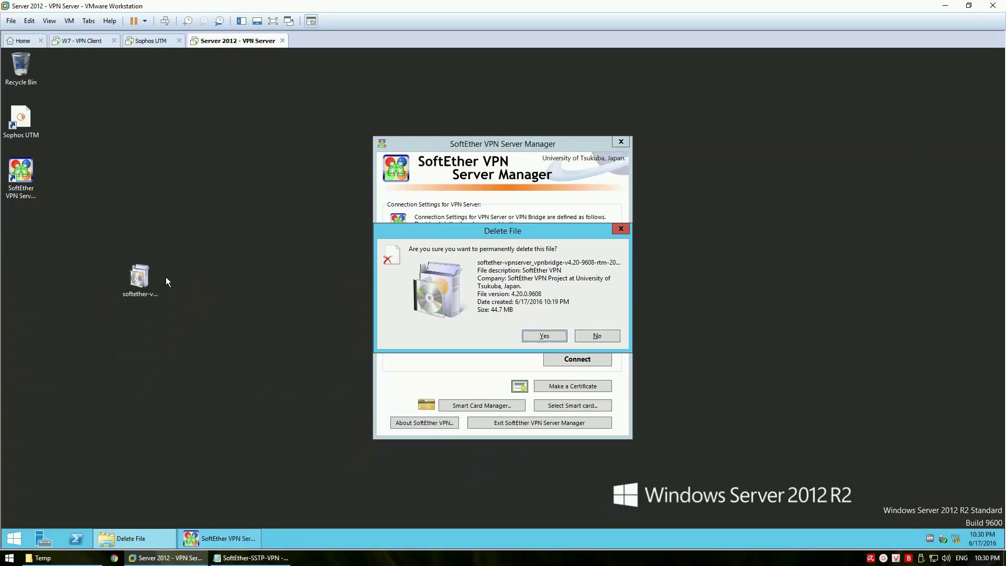
key("Return")
left_click_drag(470, 143, 419, 158)
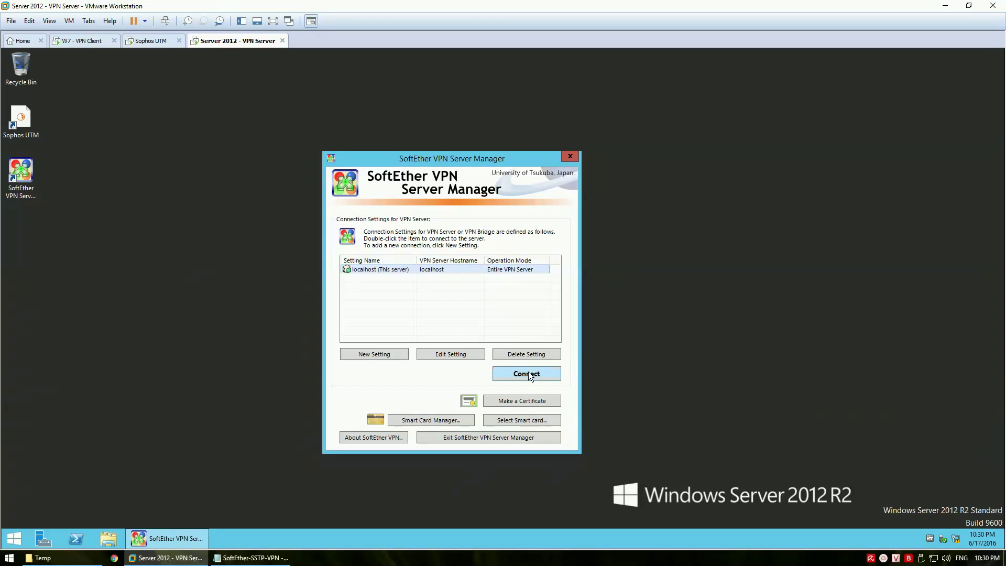
Connect to localhost and note that the first connection requires changing the admin password
left_click(543, 375)
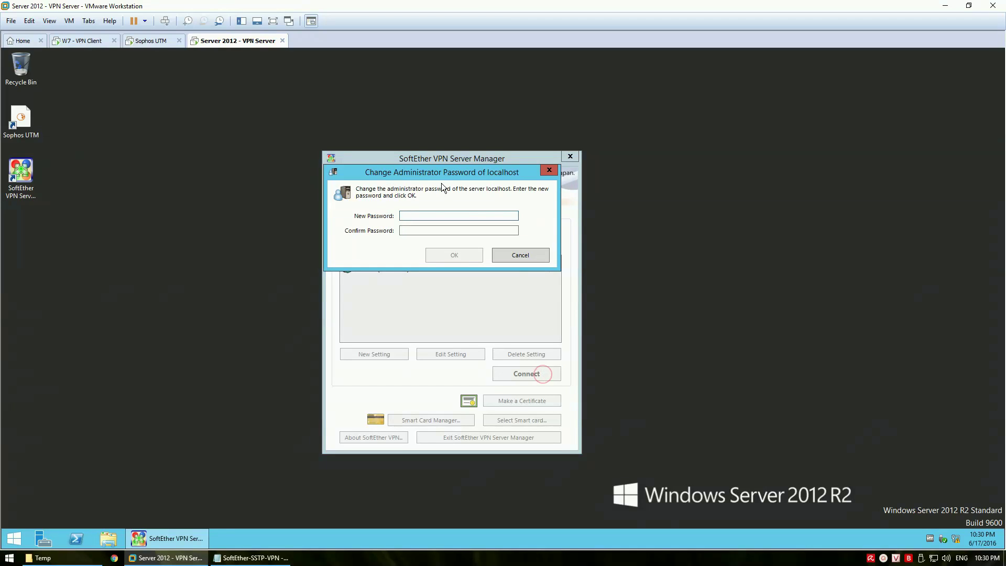
left_click_drag(432, 177, 528, 227)
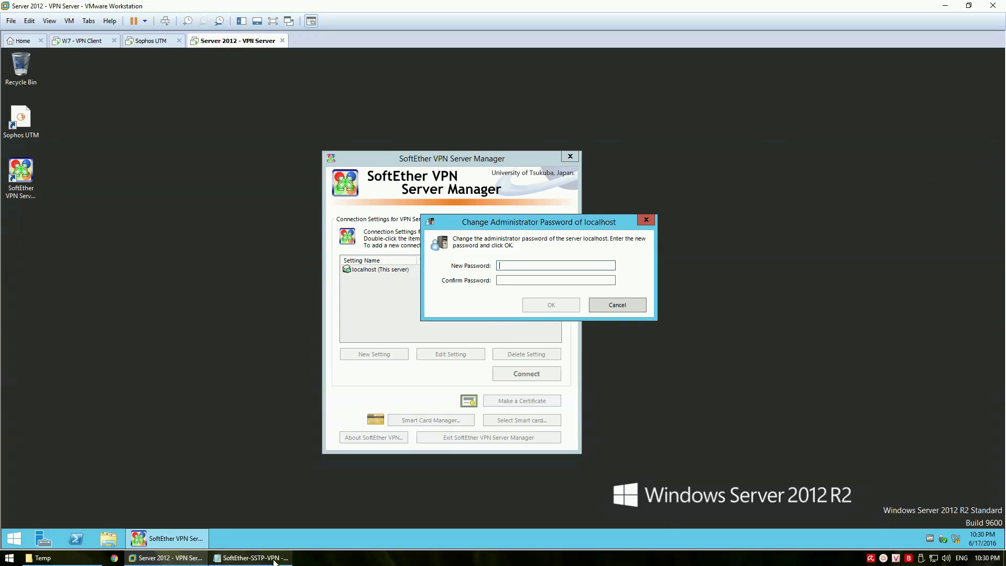
left_click(252, 558)
type("O")
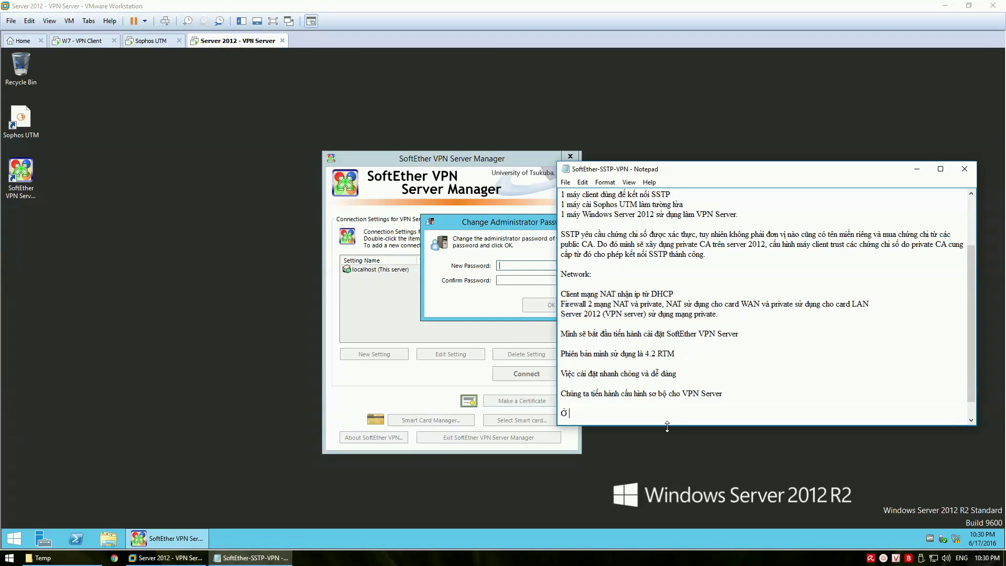
type(" lần kết noi đầu tiên, SoftEther VPN yêu cầu ch")
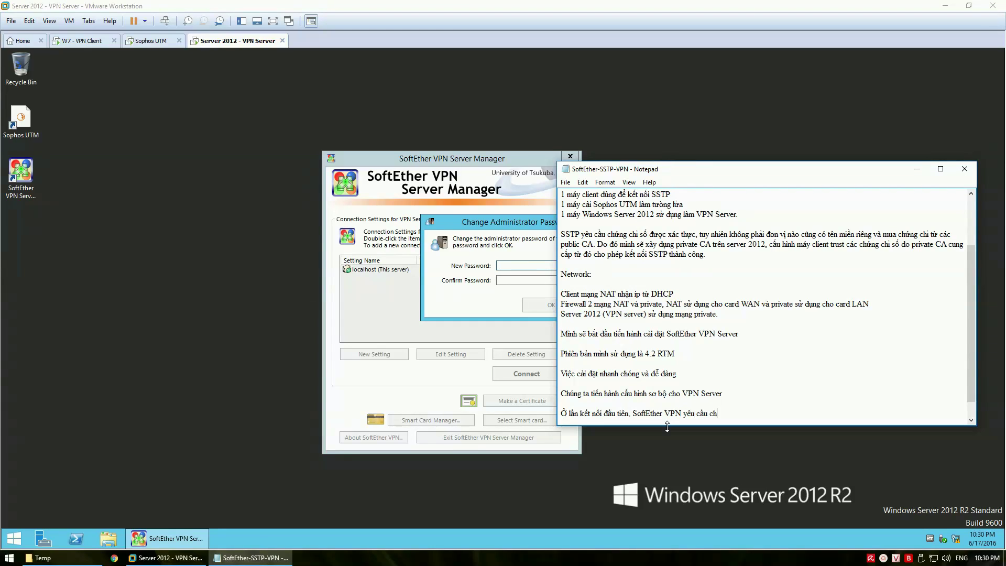
type("ungs ta đổi mat")
type("aj khaaur")
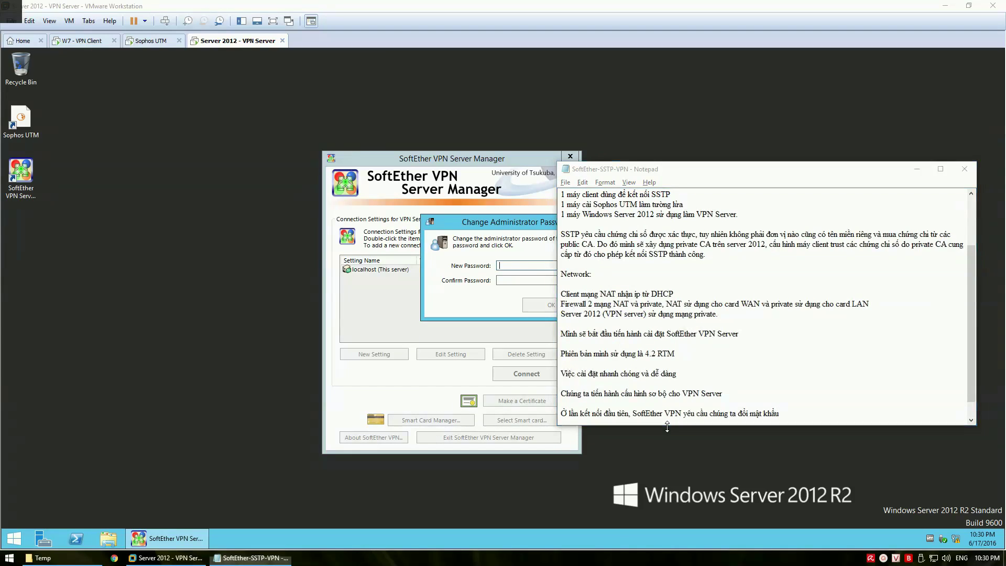
Enter and confirm a new administrator password for localhost
left_click(668, 429)
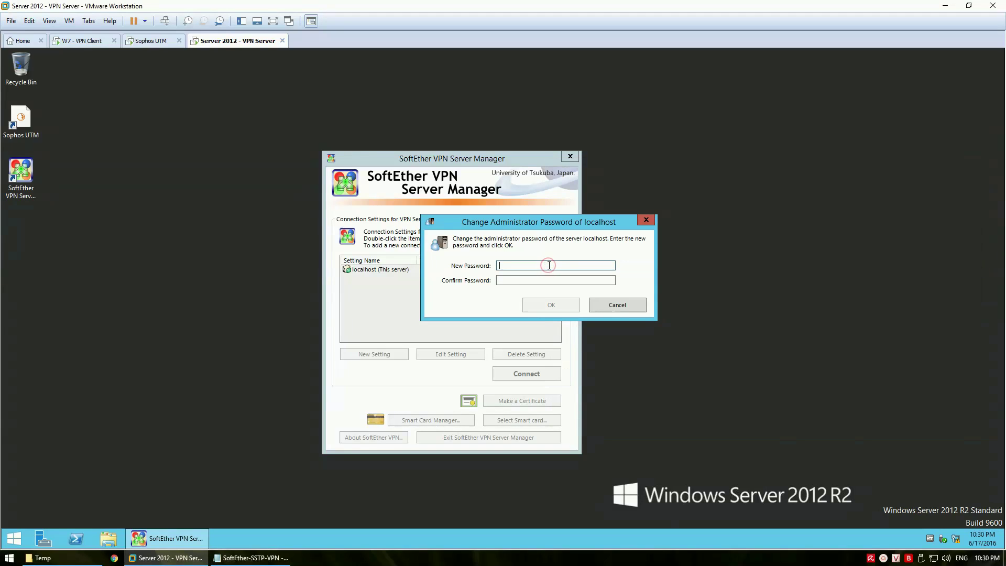
type("123456789")
key("Tab")
type("1234")
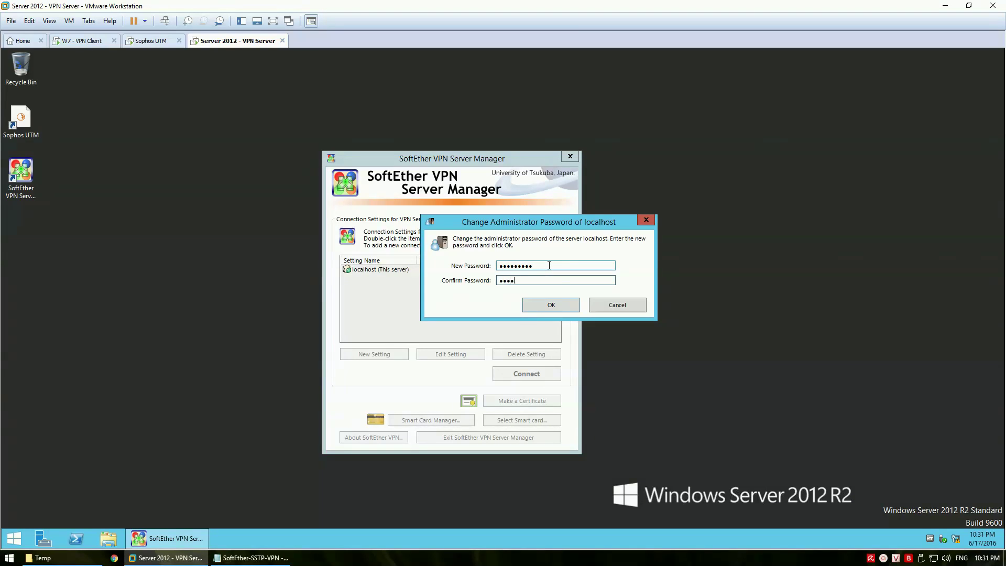
type("56789")
left_click(552, 303)
Dismiss the password-changed message and note choosing Remote Access VPN server next
left_click(553, 326)
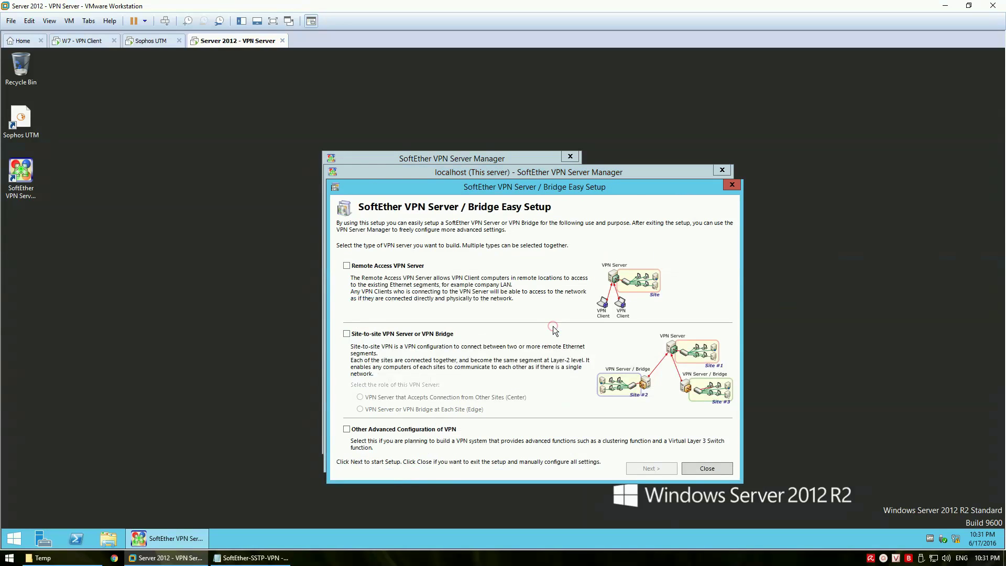
left_click_drag(534, 191, 484, 185)
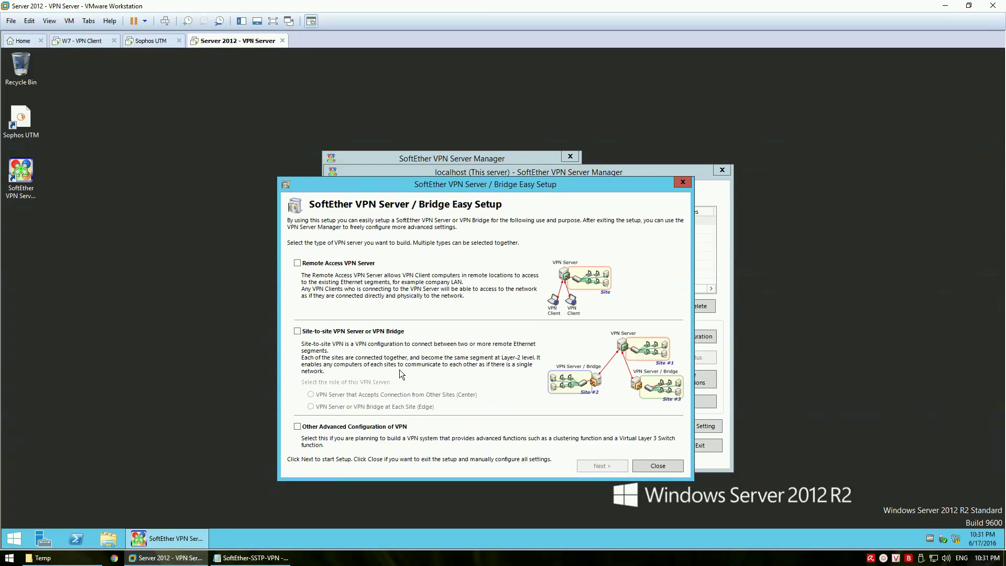
left_click(251, 558)
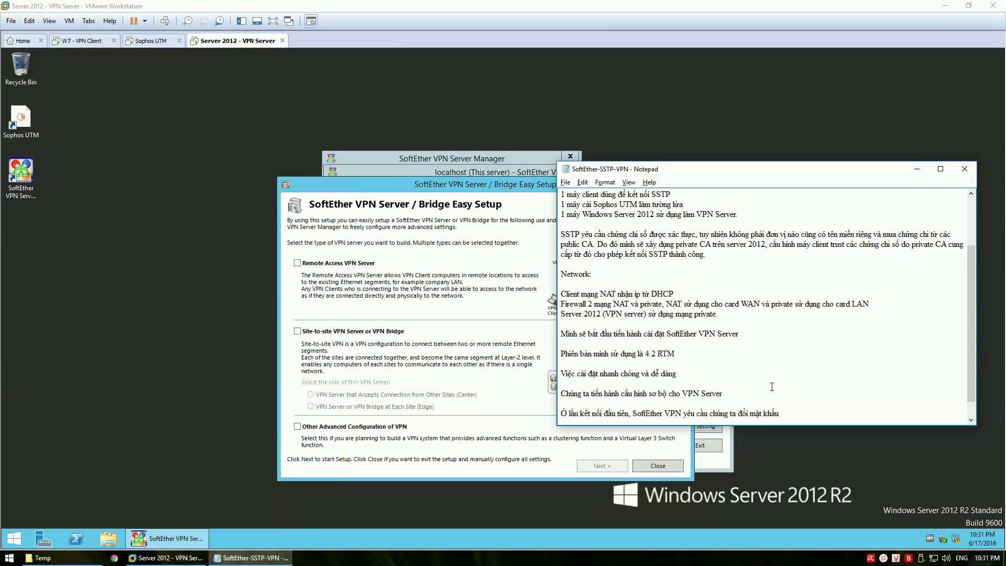
key("Return")
key("Return")
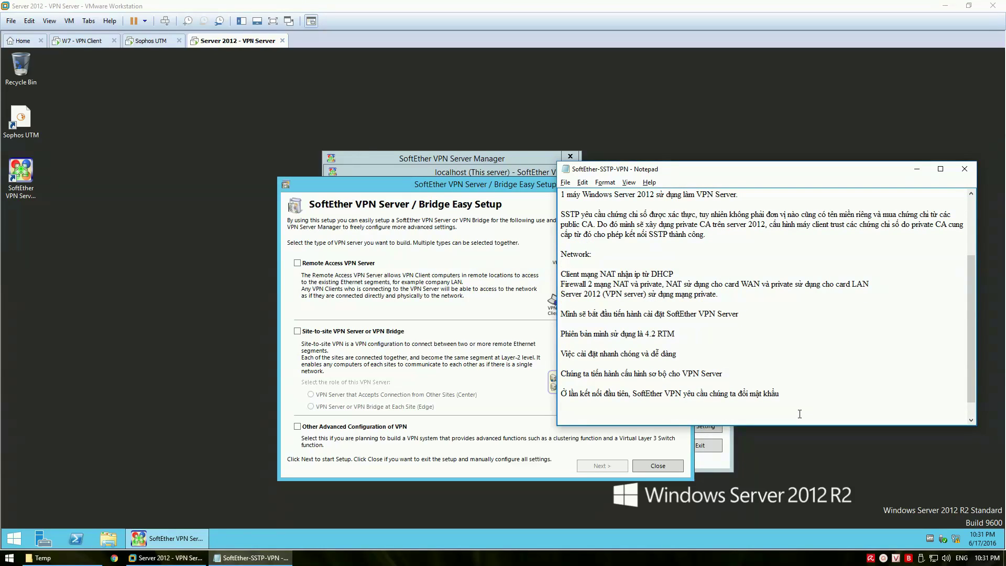
type("Tiep tuc")
type(", chon")
type(" Remote Ac")
type("cess")
type(" VPN server")
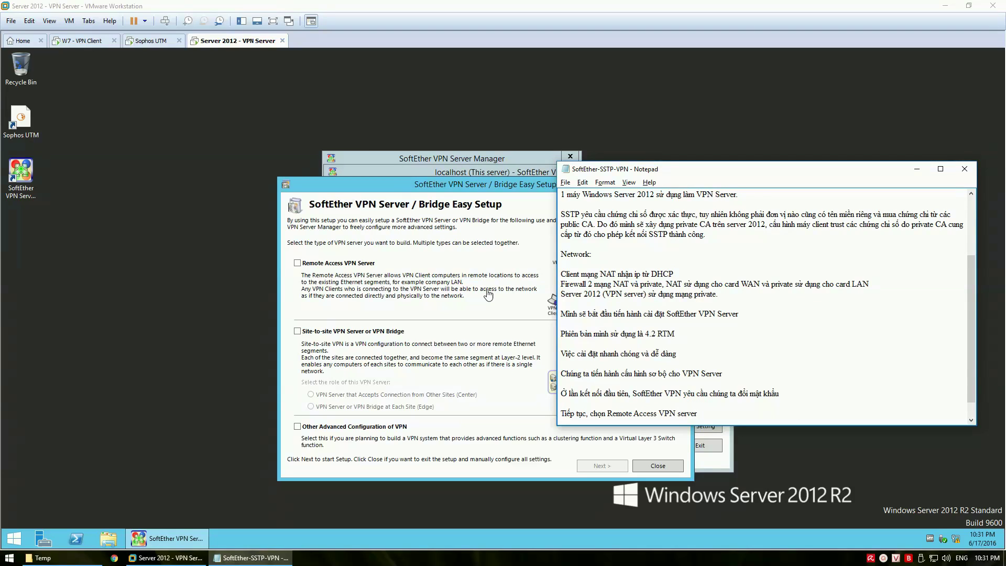
Choose Remote Access VPN Server in Easy Setup and confirm initializing the settings
left_click(360, 266)
left_click(360, 264)
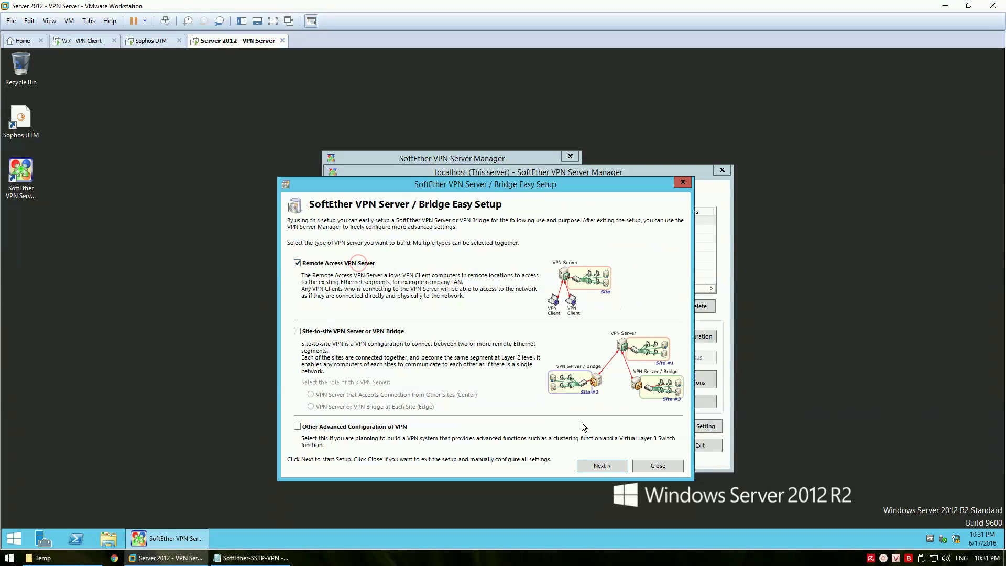
left_click(597, 464)
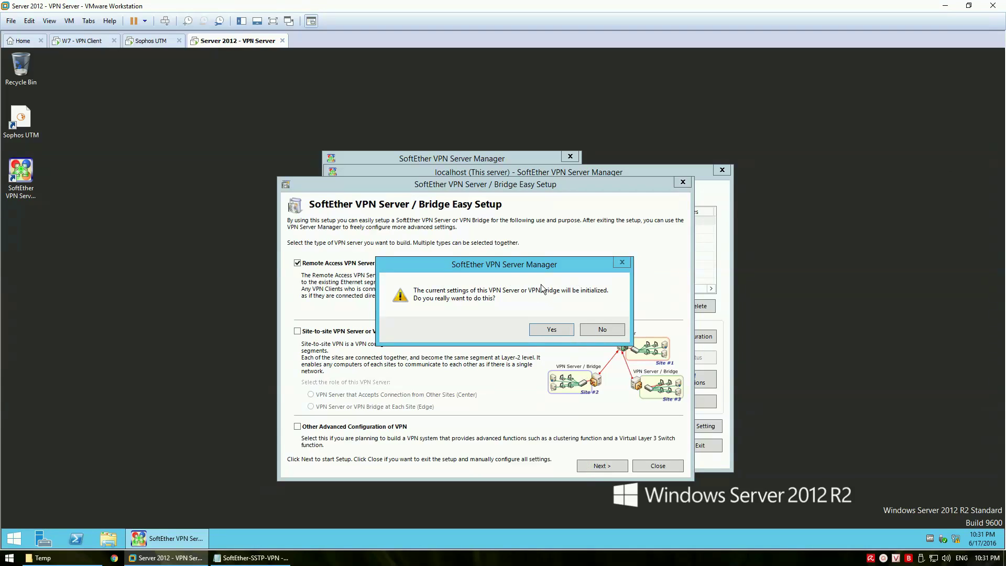
left_click(552, 330)
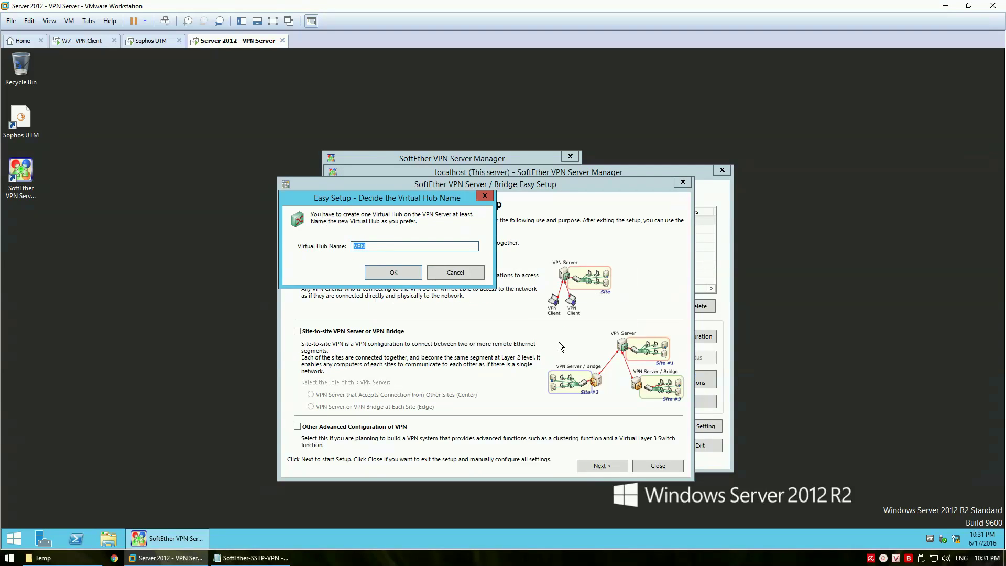
Name the virtual hub VPN, note the Dynamic DNS choice, and exit Dynamic DNS unchanged
key("Tab")
left_click(397, 272)
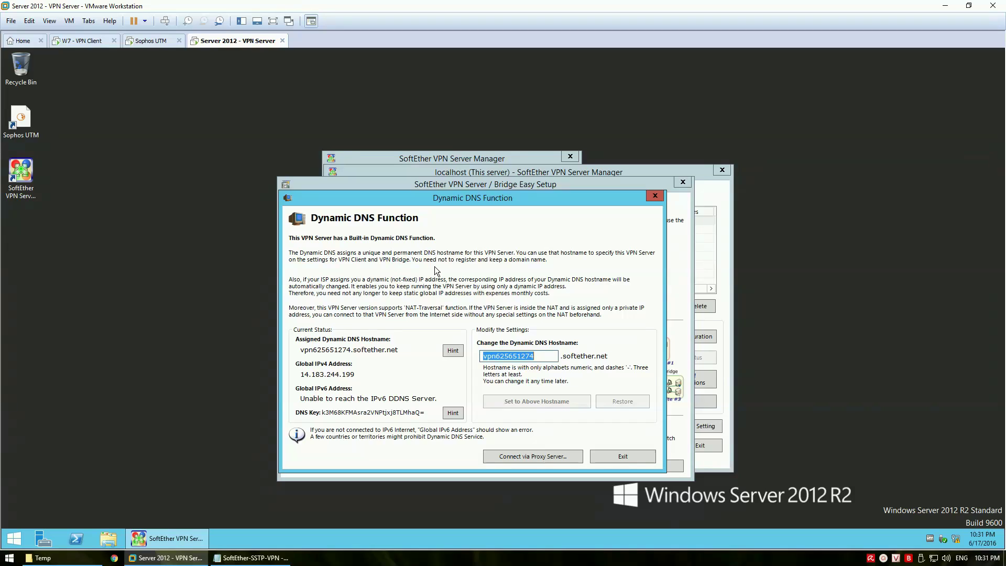
left_click(285, 558)
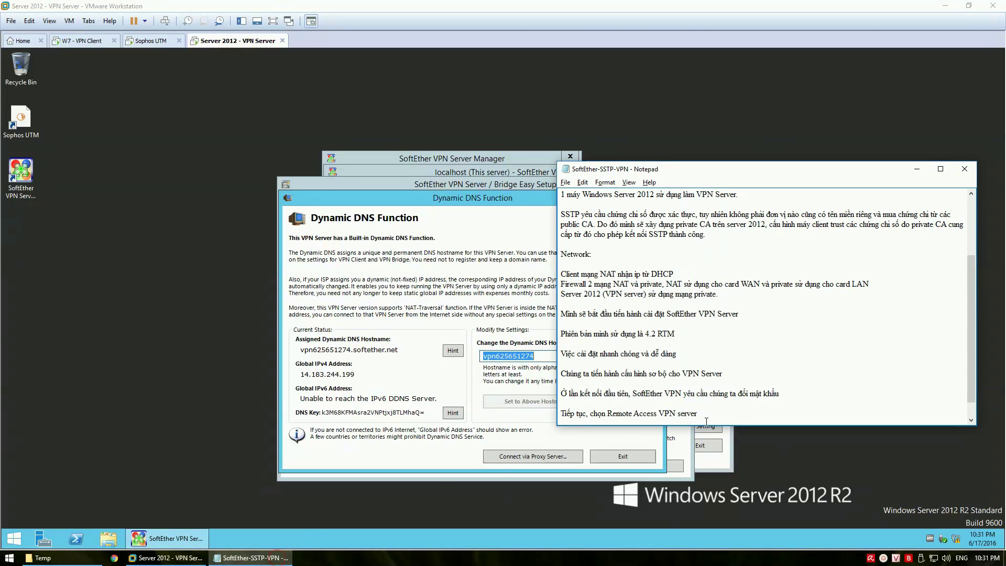
scroll(706, 421, "down", 1)
key("Return")
type("Mu")
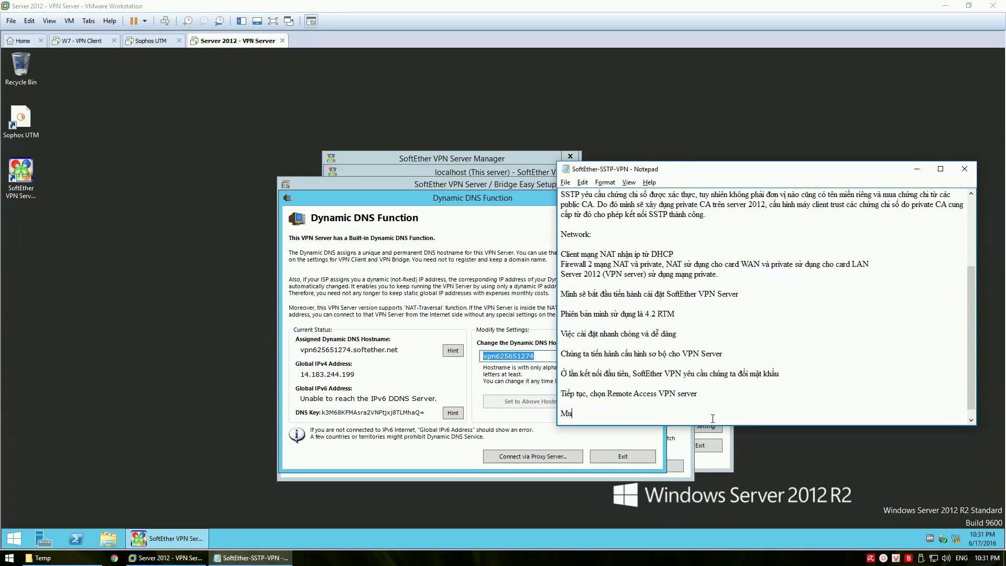
type("c Dynamic DNS, chung ta chọn Exit,")
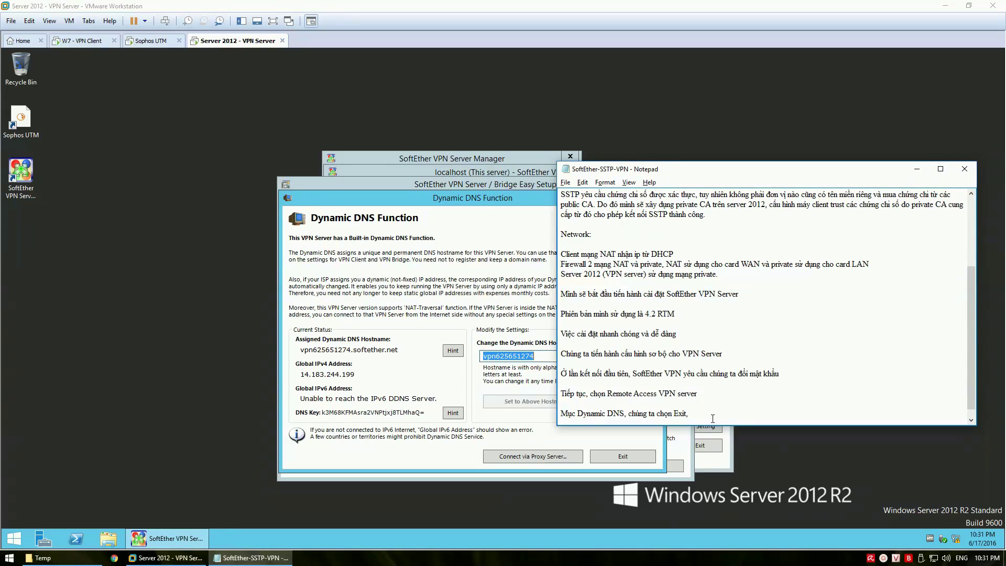
type(" có the")
type(" tùy chỉnh lại sau (cụ thể là disable tính năng DD")
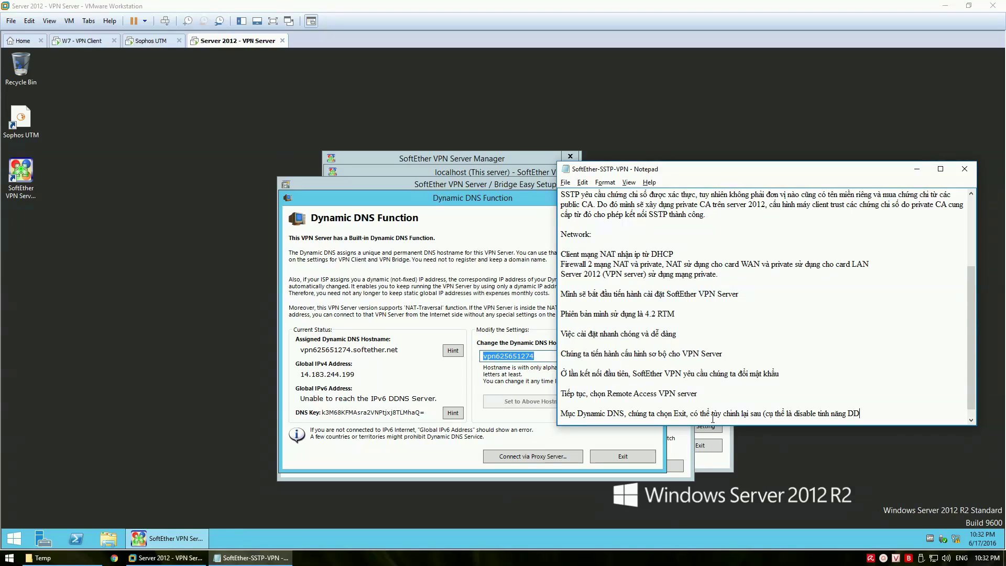
type("NS)")
key("Return")
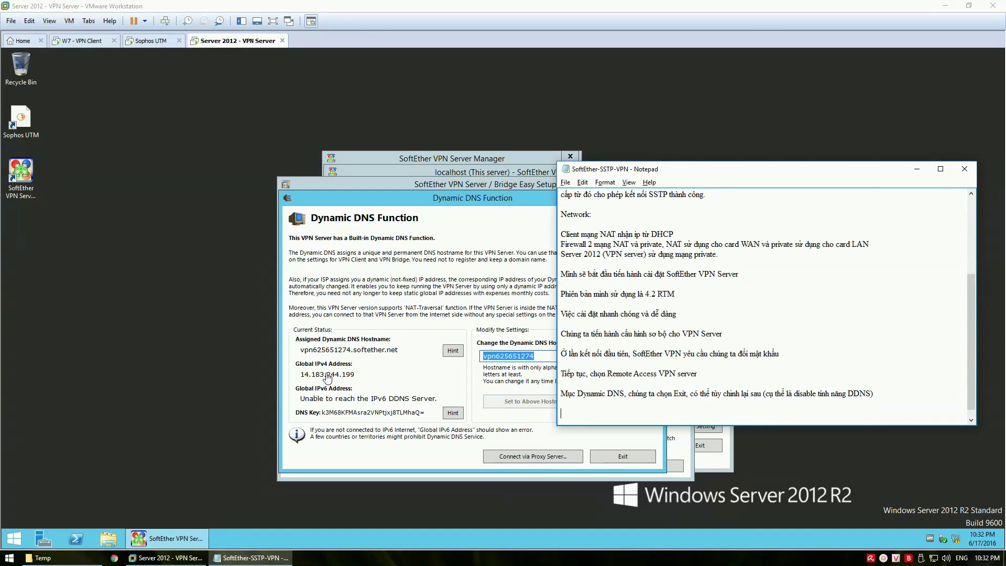
left_click(550, 433)
left_click(611, 457)
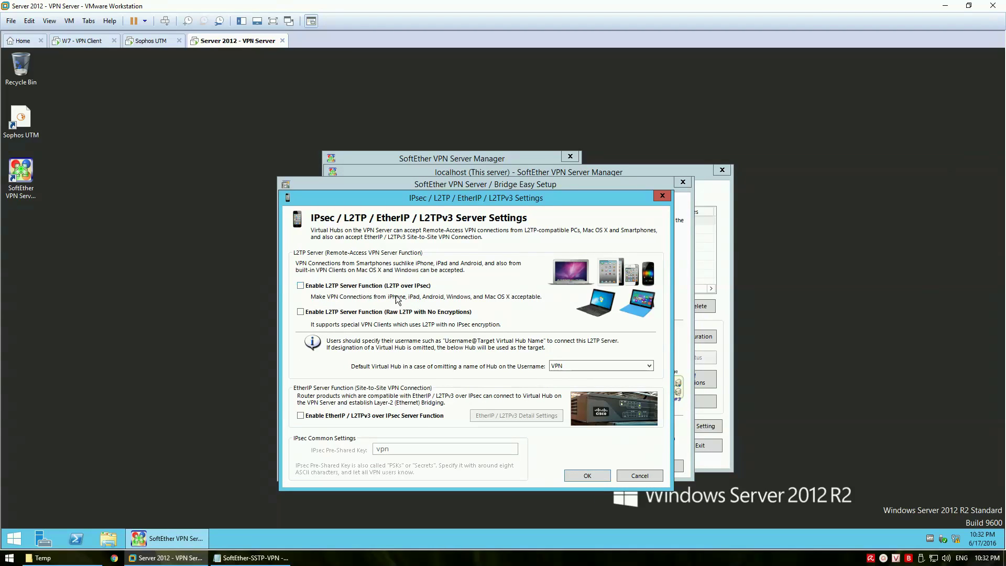
Add a Vietnamese note in Notepad that IPsec/L2TP and the preshared key option can be enabled later if wanted
left_click(252, 558)
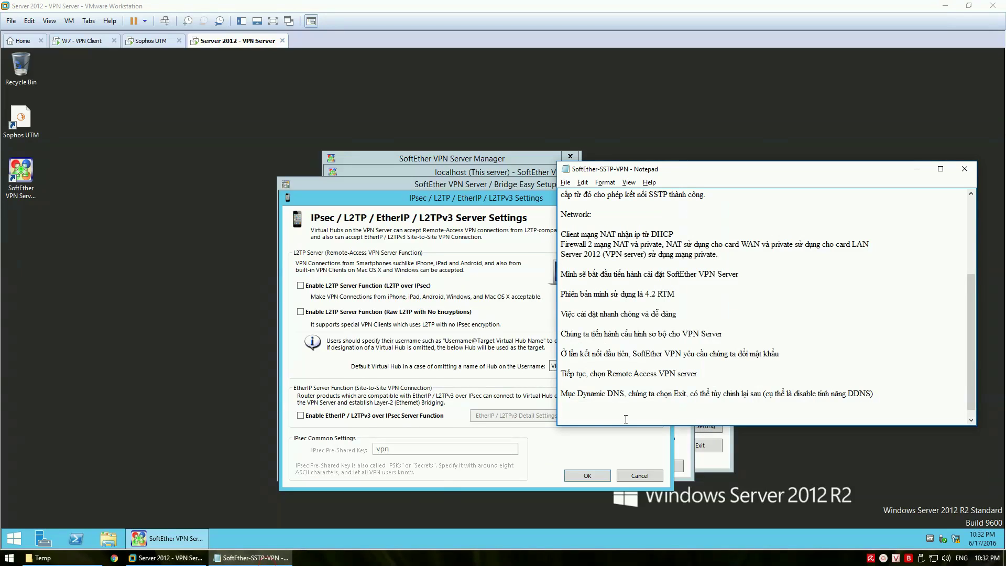
type("Ơ phan")
type(" IPSec")
type("/L2TP")
type(", ")
type("có thể bật")
type(" L")
type("2TP")
type(" và")
type(" tùy chon")
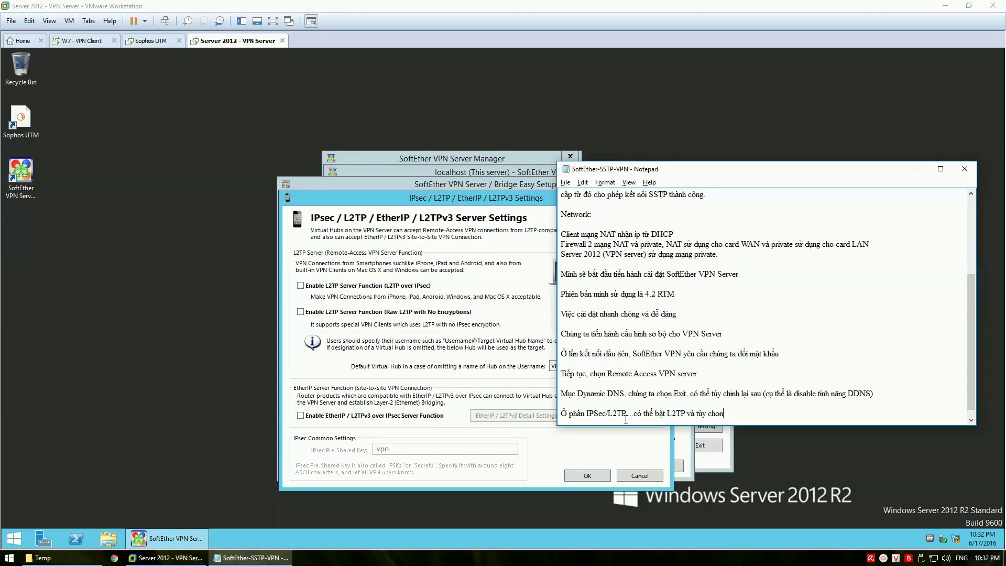
type(" Preshared key. Tuy nhiên do trong video này chung")
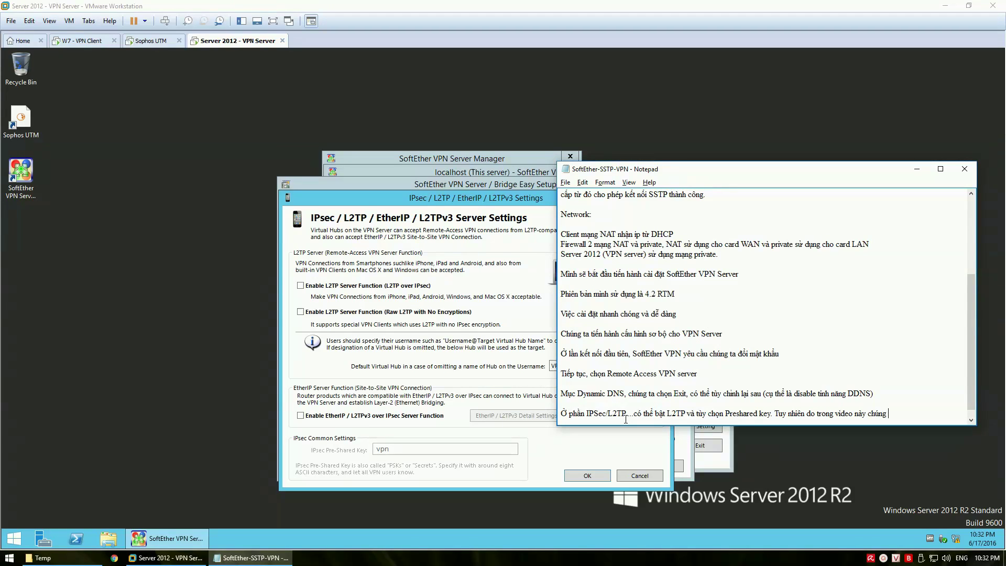
type(" ta chỉ đề cập")
type(" đến")
type(" SS")
type("TP")
type(" do do")
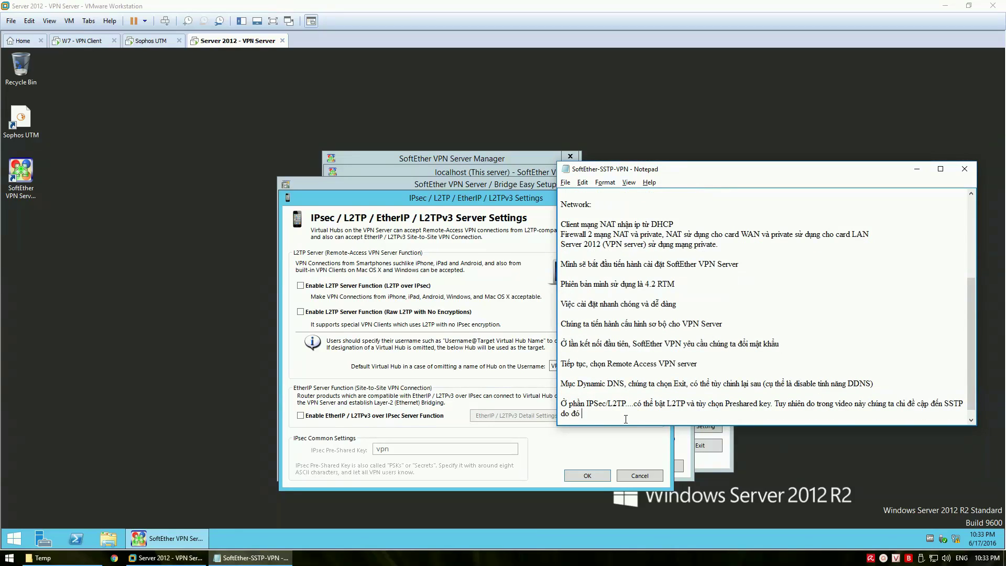
type(" có the bật")
key("BackSpace")
key("BackSpace")
key("BackSpace")
key("BackSpace")
type("at sau neu muon")
left_click(548, 474)
Skip IPsec/L2TP settings, disable VPN Azure, and note 'Disable VPN Azure' in Notepad
left_click(583, 471)
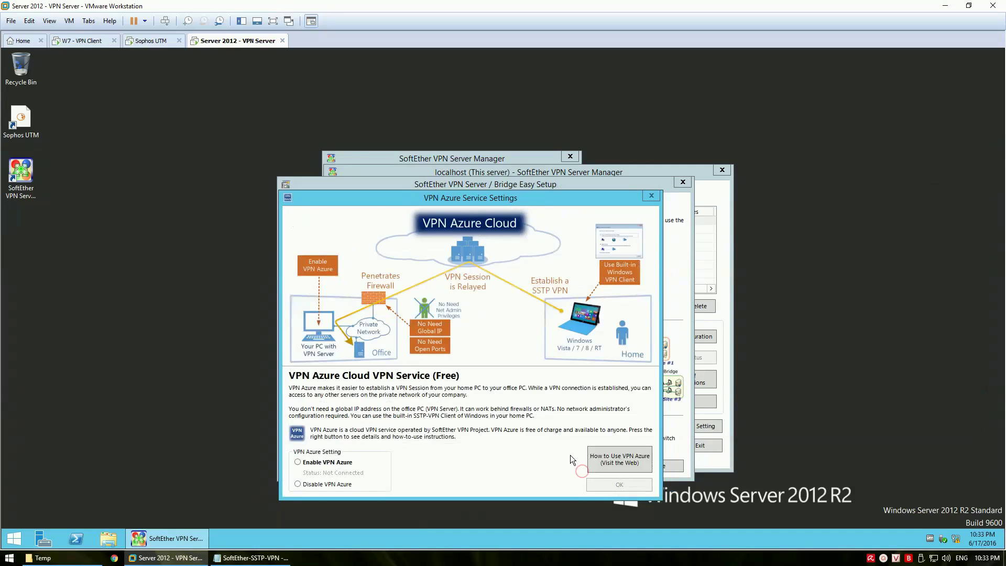
left_click(321, 483)
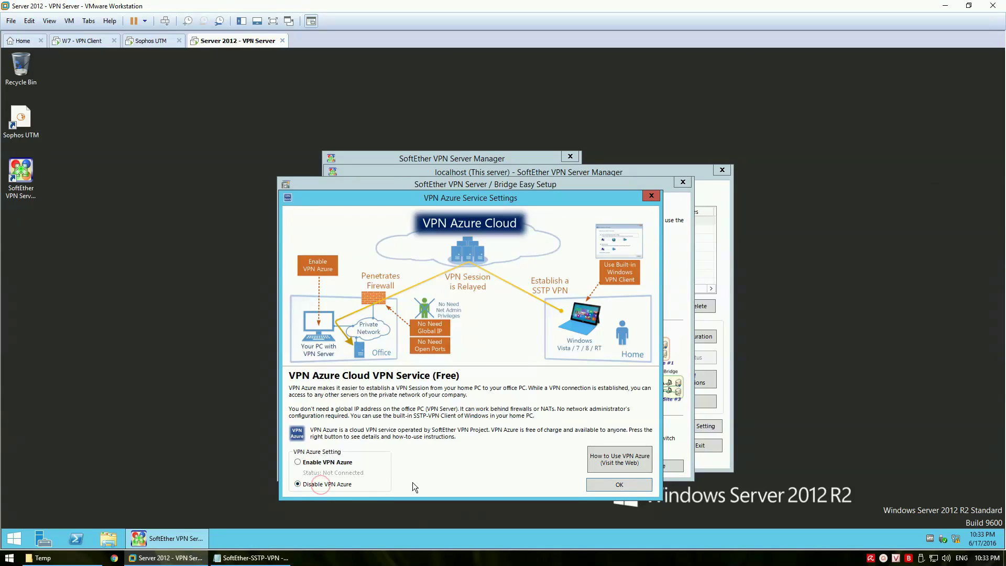
left_click(253, 558)
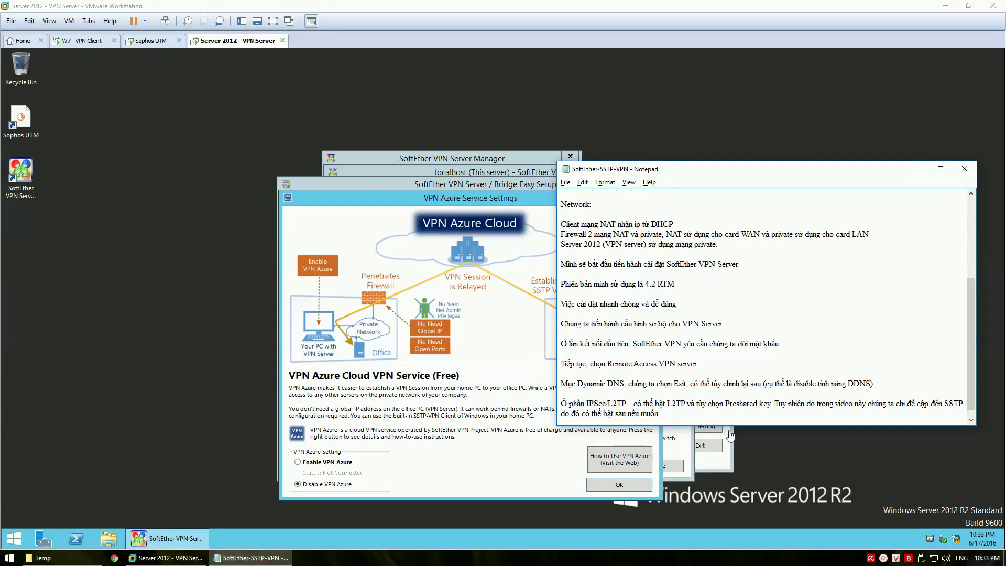
key("Return")
key("Return")
type("Disa")
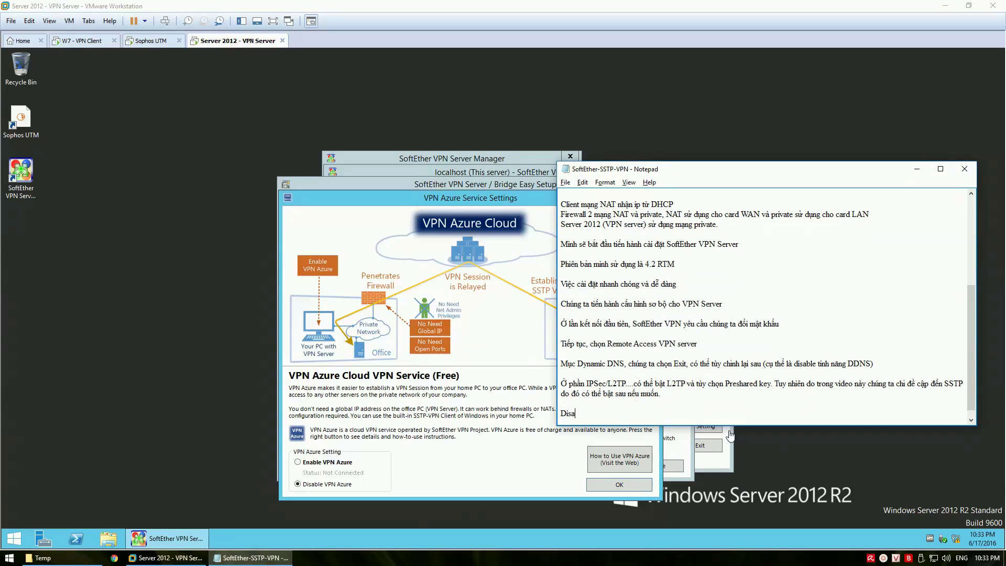
type("ble VPN Azure")
key("Return")
key("Return")
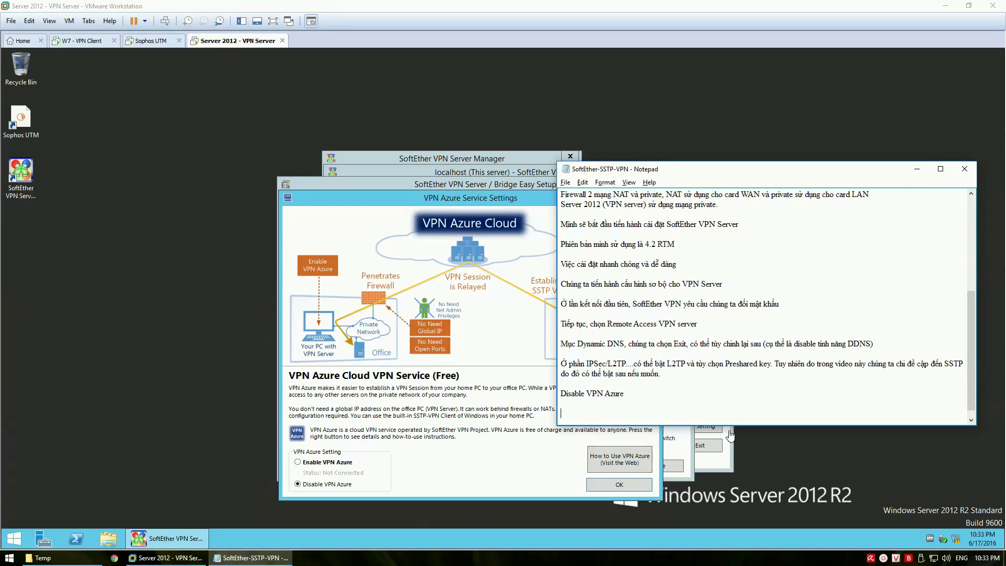
left_click(563, 481)
left_click(605, 488)
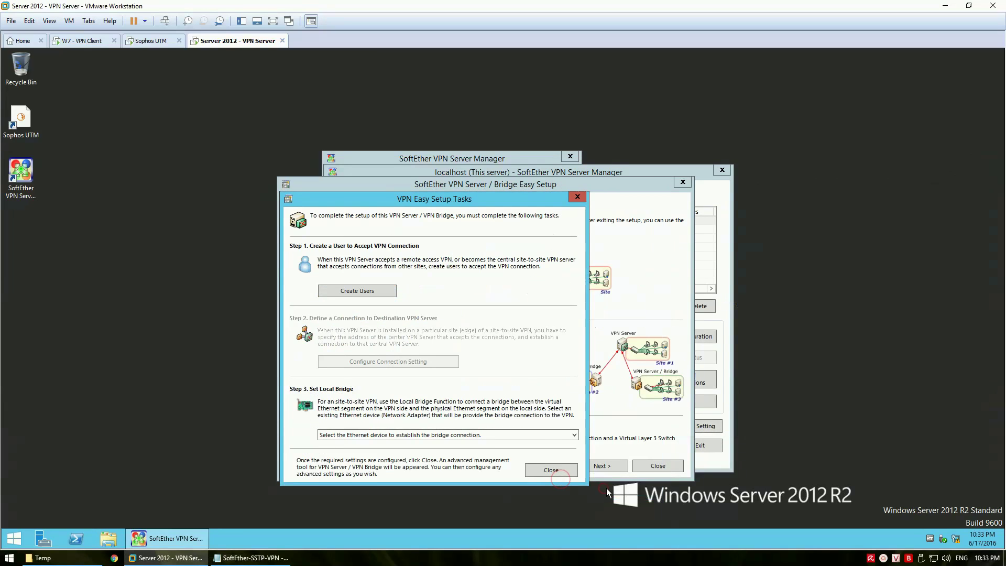
Bridge the hub to the Ethernet0 Intel adapter and finish Easy Setup, dismissing the VM notice
left_click(485, 432)
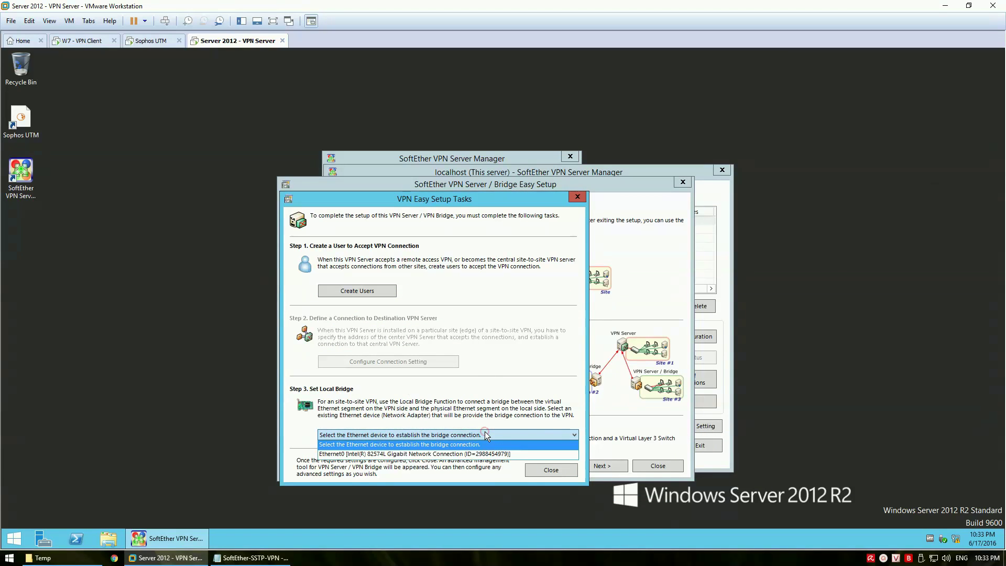
left_click(459, 454)
left_click_drag(430, 208, 468, 170)
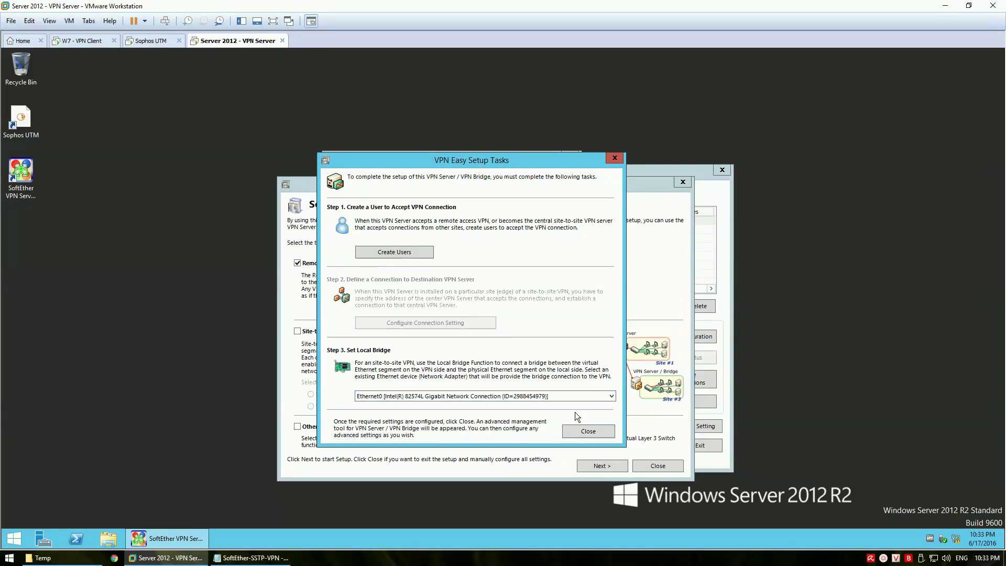
left_click(583, 433)
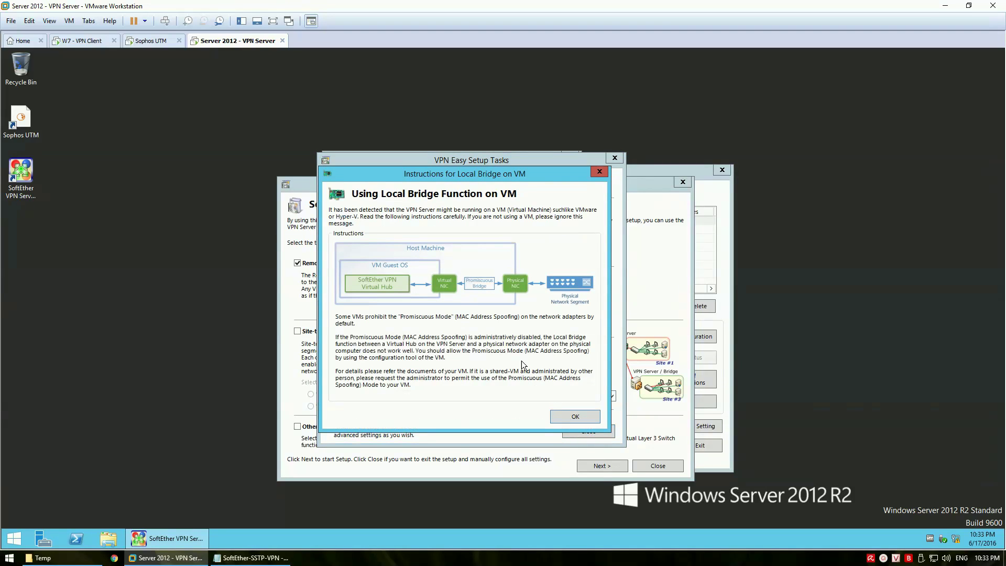
left_click(575, 417)
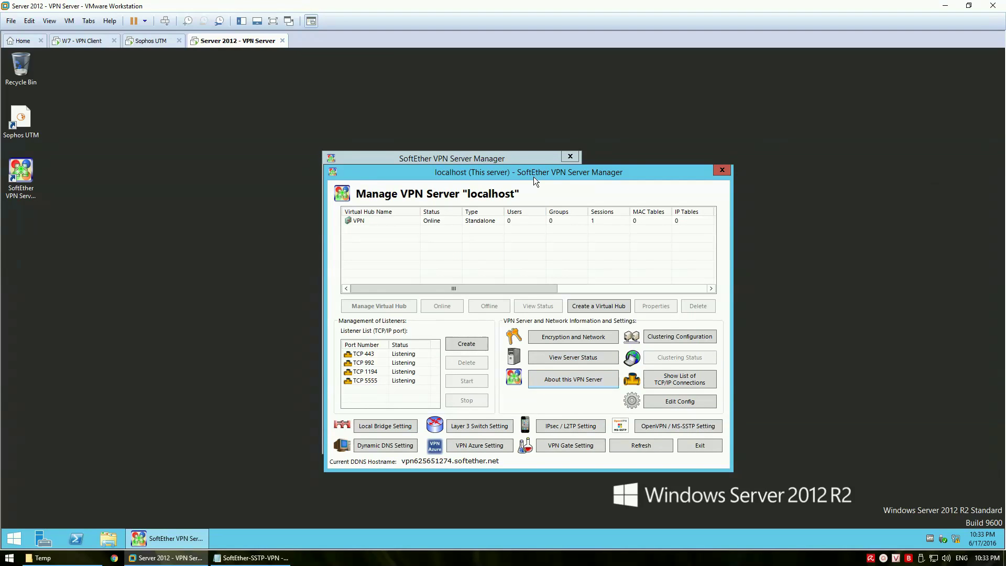
Note in Notepad 'Tùy chọn hoàn tất' and that default ports 443, 992, 1194, 5555 TCP will be trimmed
left_click_drag(530, 173, 488, 157)
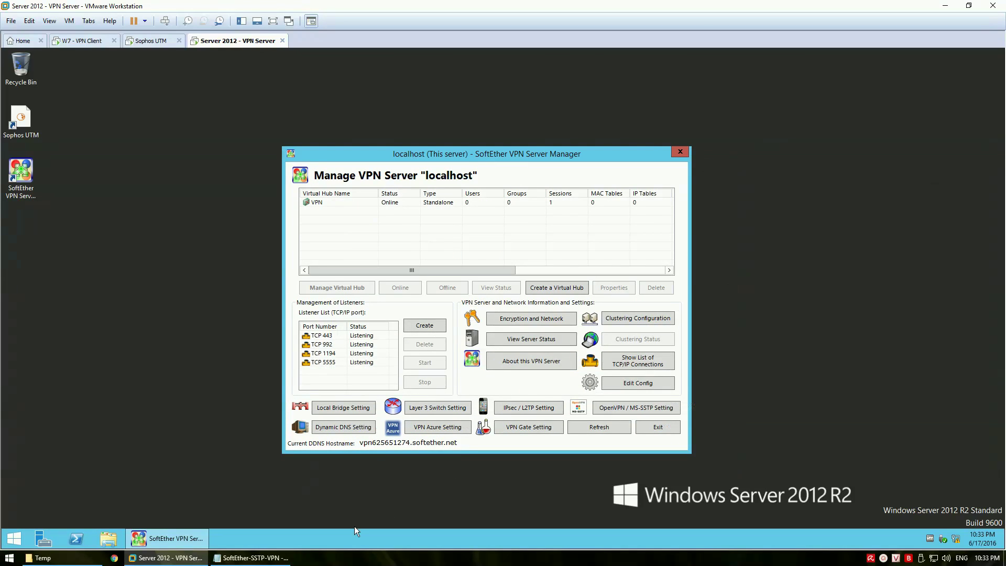
left_click(252, 558)
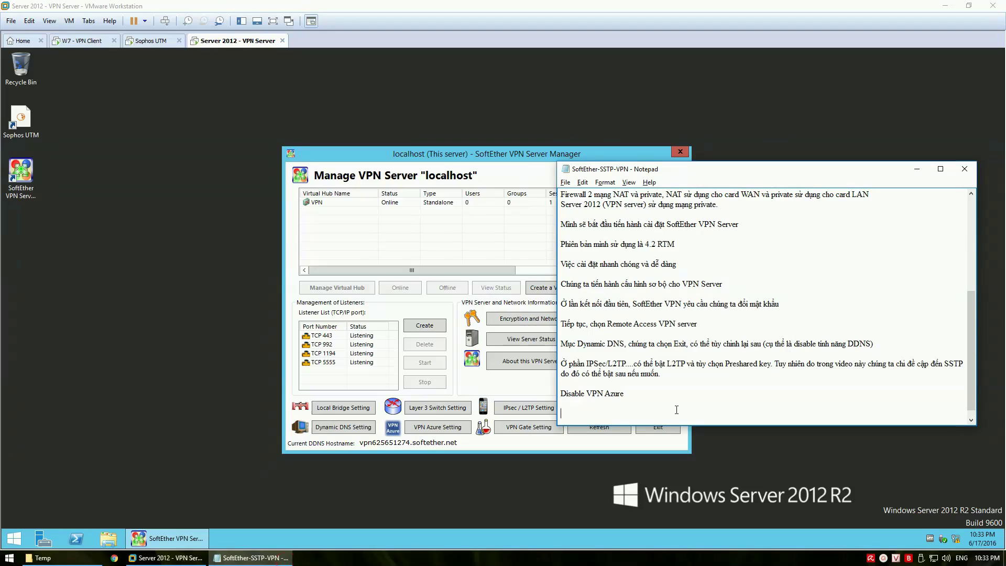
type("Tùy")
type(" chọn hòa")
type("n tất")
type(".")
key("Return")
key("Return")
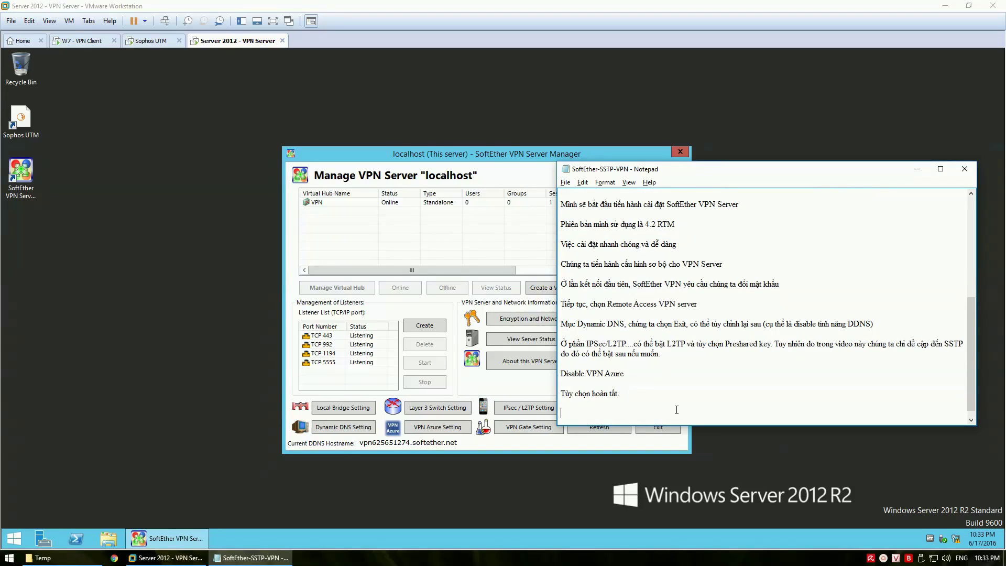
type("SoftEthe")
type("r VPN")
type("có thể kết")
type(" no")
type("i bằng")
type(" 4")
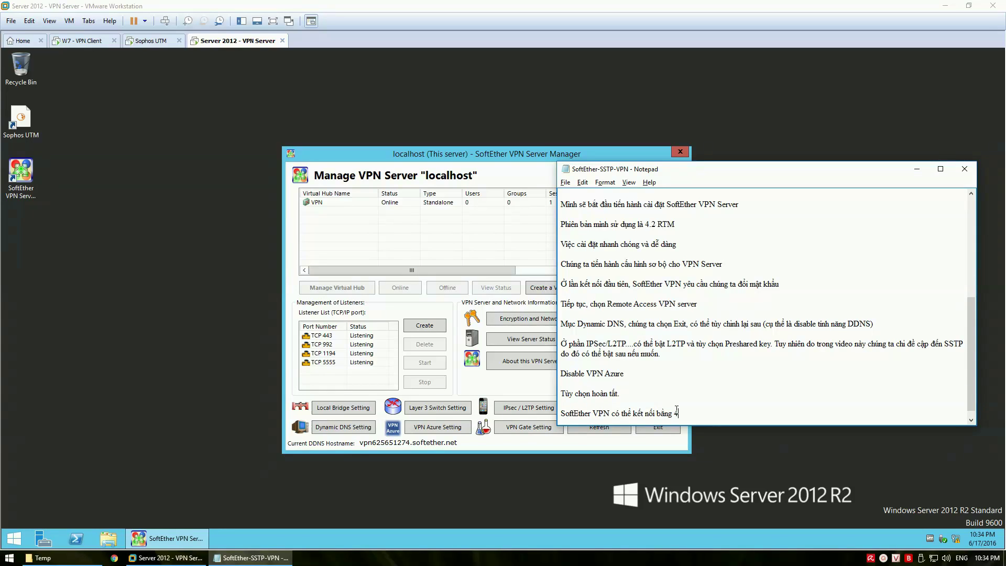
type(" port định")
type(" san")
type(" là ")
type("443")
type(" 992 119")
type("4 va")
type(" 5555")
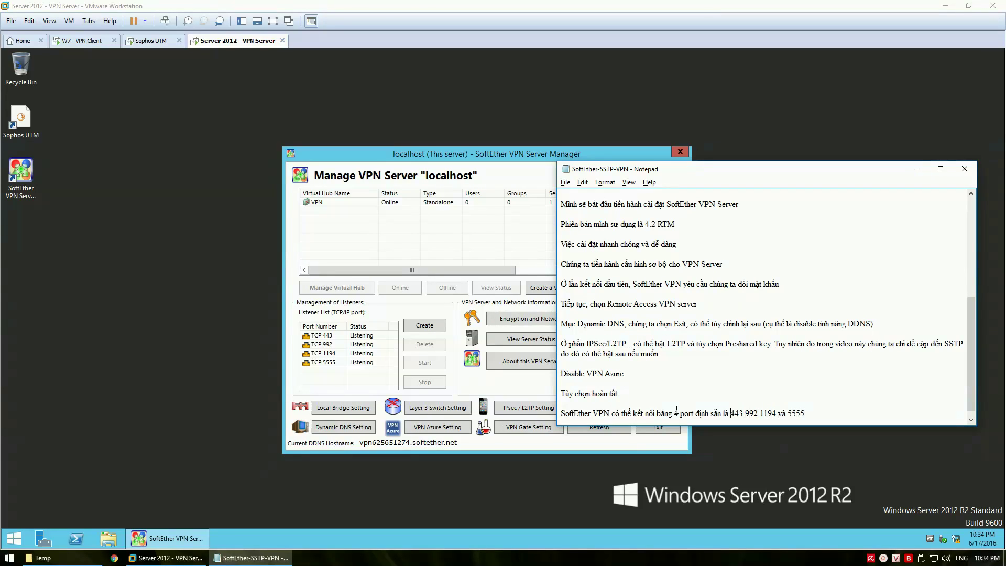
type("TCP ")
type(",")
key("Right")
key("Right")
key("Right")
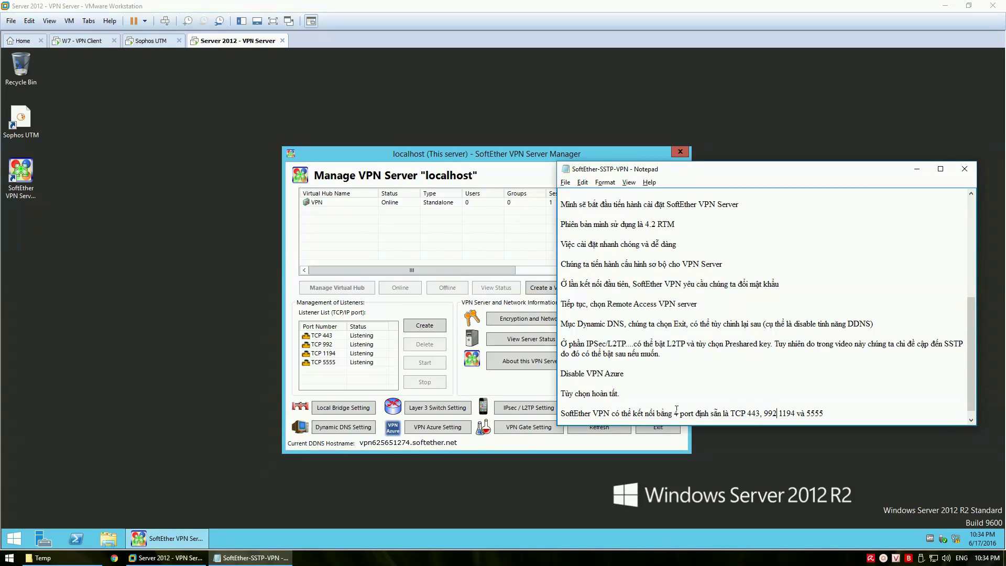
type(",")
type("Minh sẽ")
type(" tats")
type(" bớt9 m")
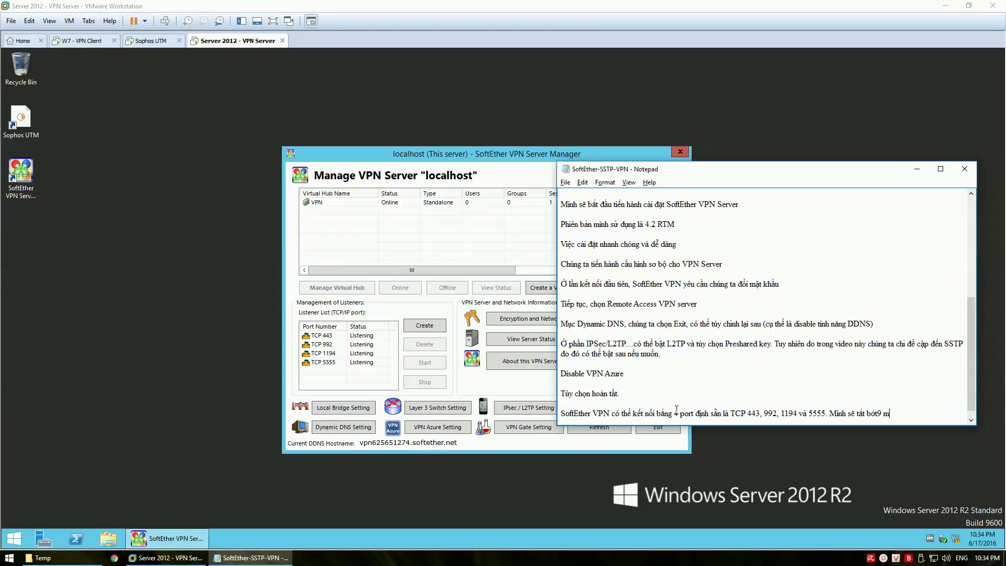
type("ột số port không can thiet")
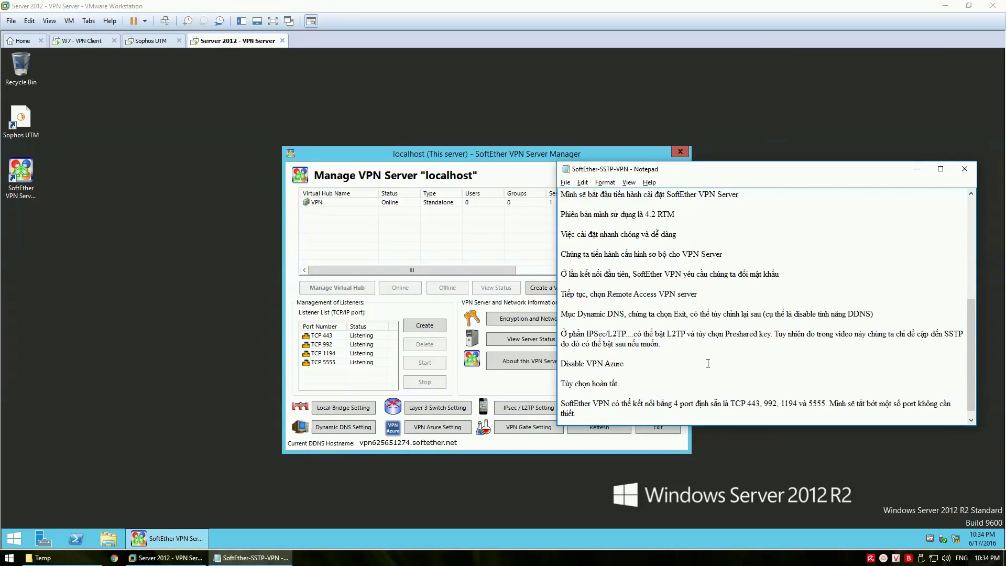
Stop the TCP 992, 1194 and 5555 listeners, confirming each, leaving only TCP 443
left_click(324, 346)
left_click(319, 345)
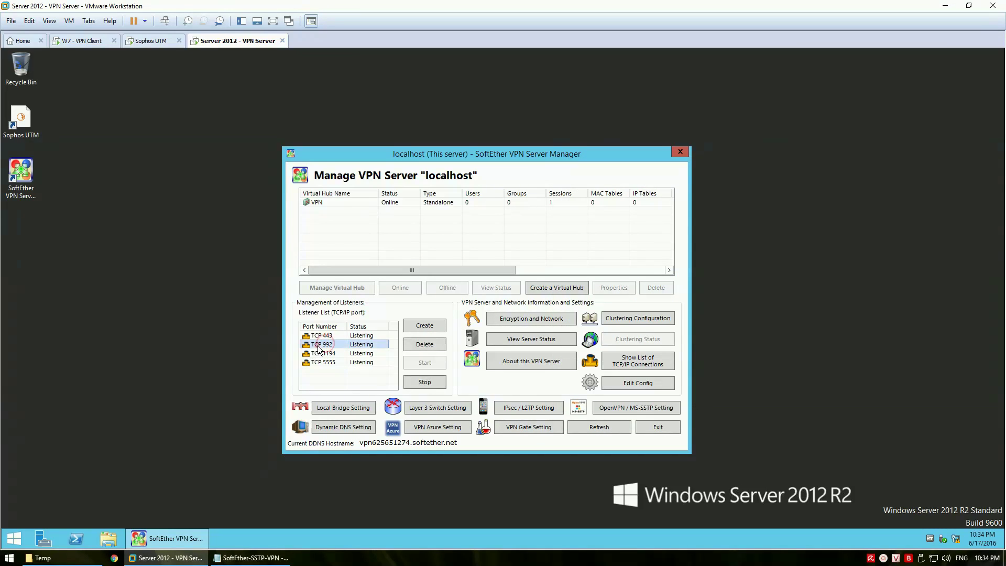
left_click(425, 383)
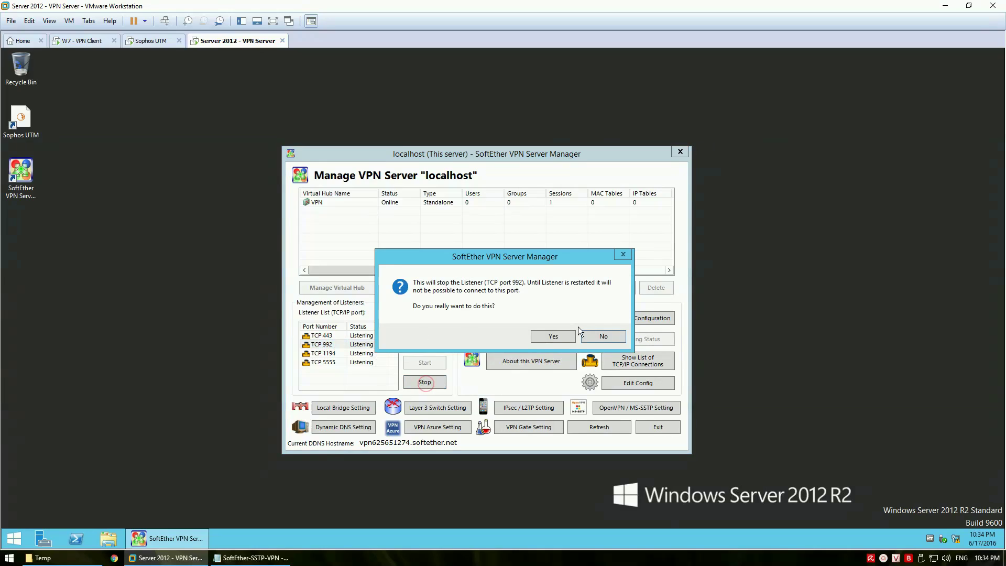
left_click(545, 337)
left_click(361, 353)
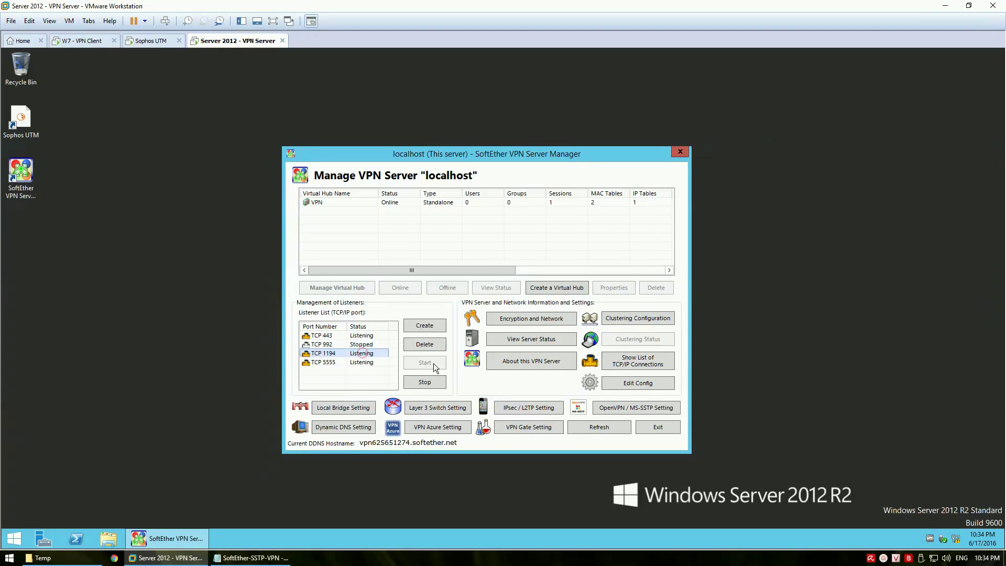
left_click(426, 381)
left_click(539, 334)
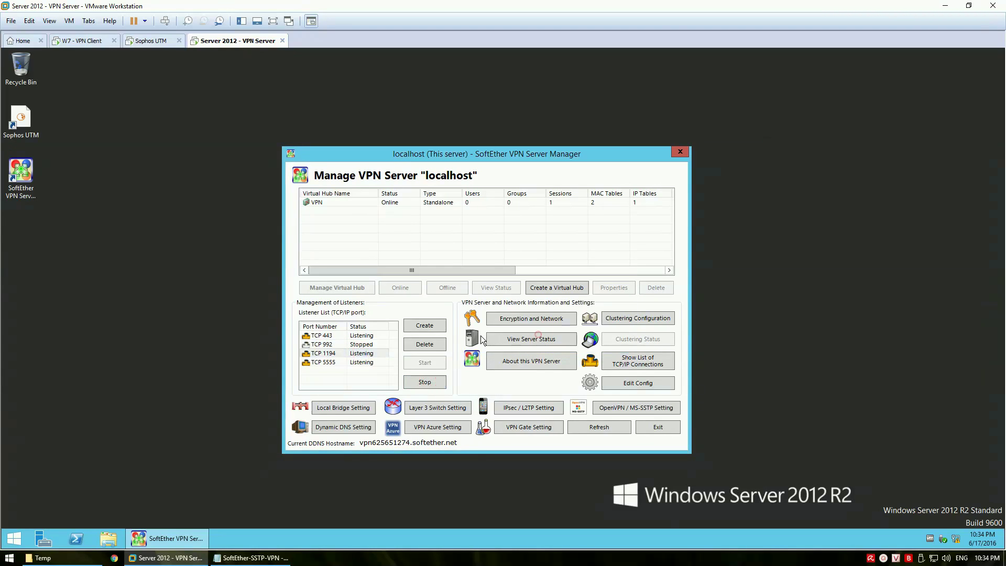
left_click(361, 364)
left_click(426, 381)
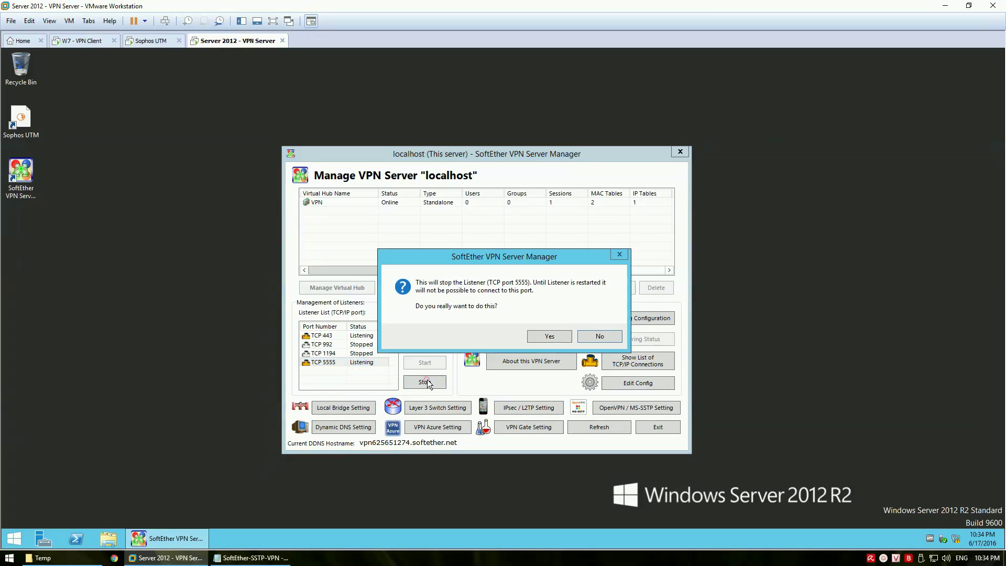
left_click(545, 336)
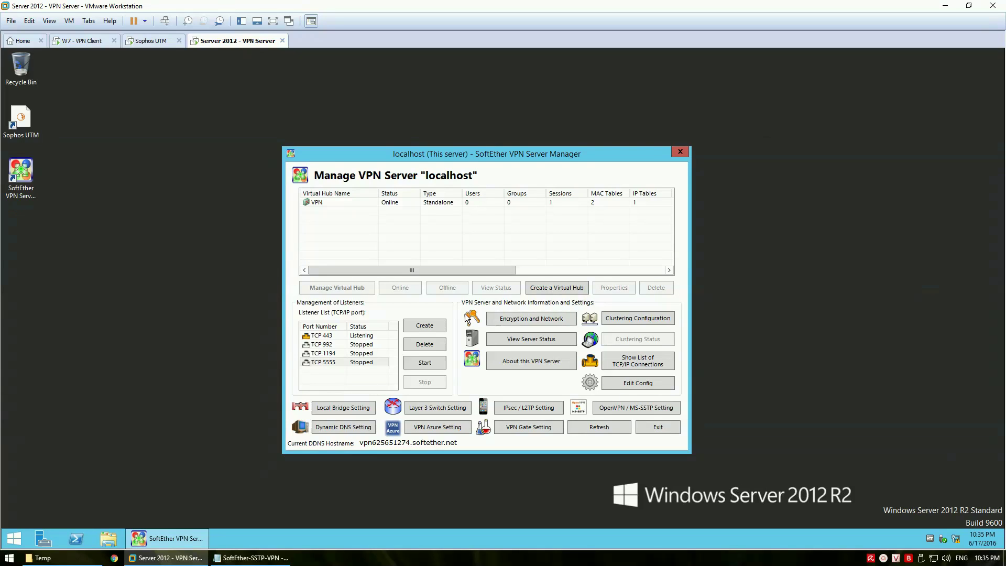
Add a Vietnamese note that SoftEther can't disable DDNS from its interface, so manual steps follow
left_click(251, 558)
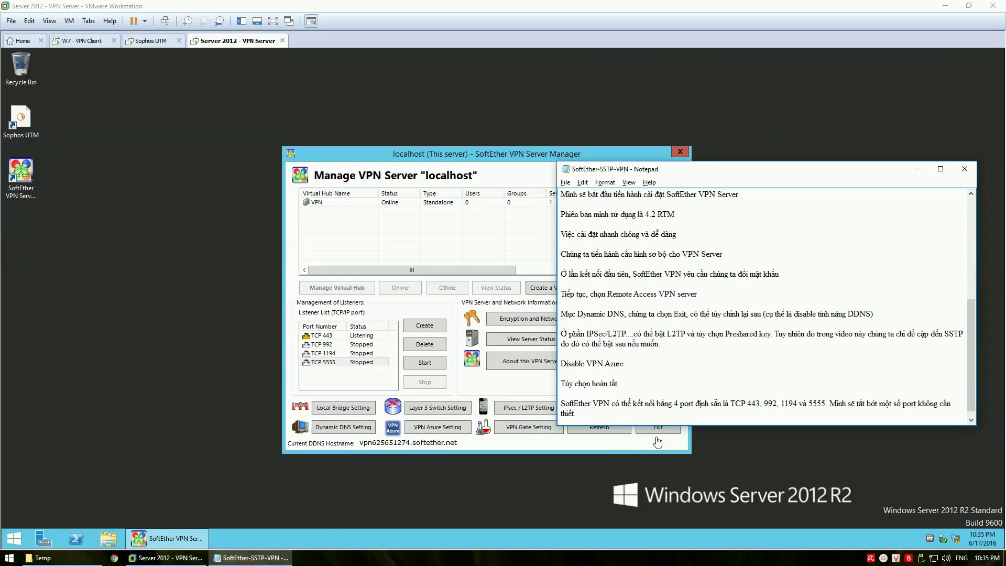
left_click(629, 425)
key("Return")
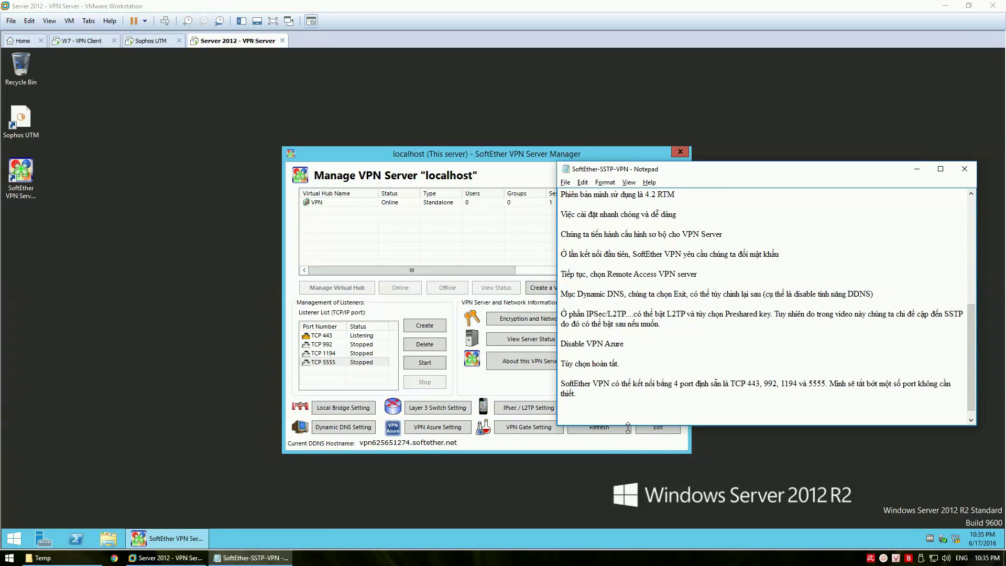
type("Lu")
type("c ")
type("này chu")
key("BackSpace")
type("úng ta có nói de")
key("BackSpace")
key("BackSpace")
type("đến mu")
type("c tắt DDNS")
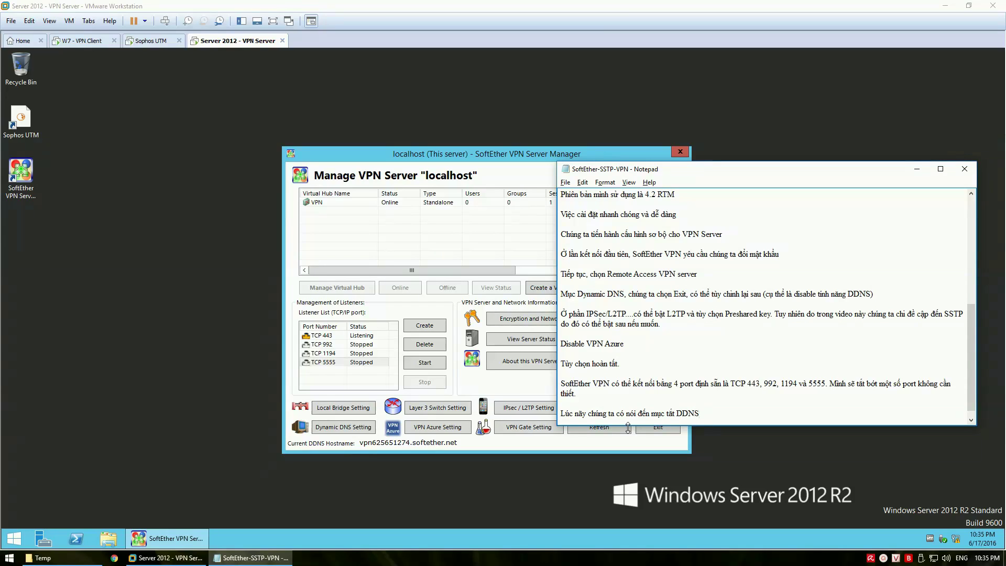
type(" (dyn")
type("amic DNS")
type(") bây giờ chu")
type("ng ta ")
type("sex tiến han")
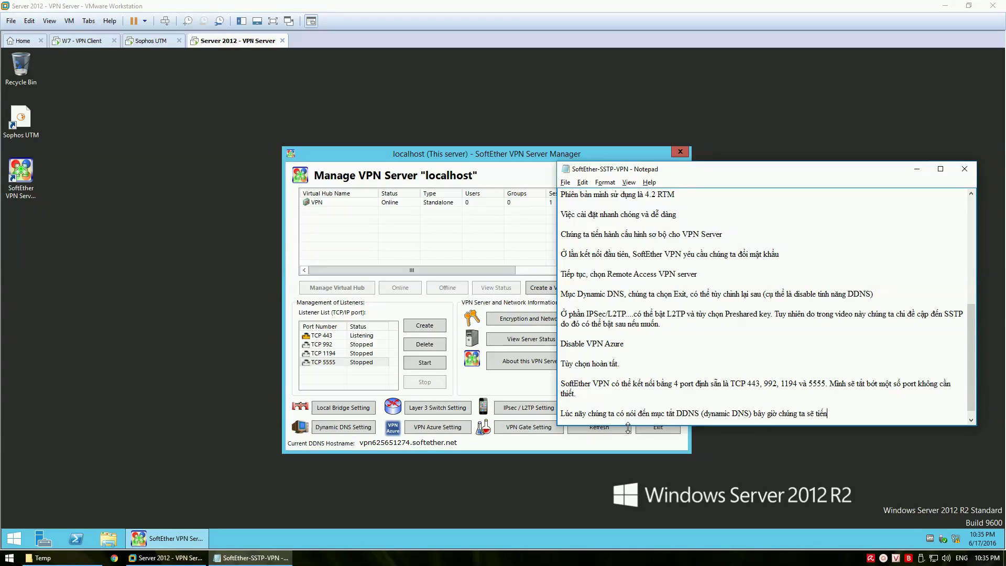
type("hf. SO")
key("BackSpace")
key("BackSpace")
type("oftEther khong hỗ trợ tat")
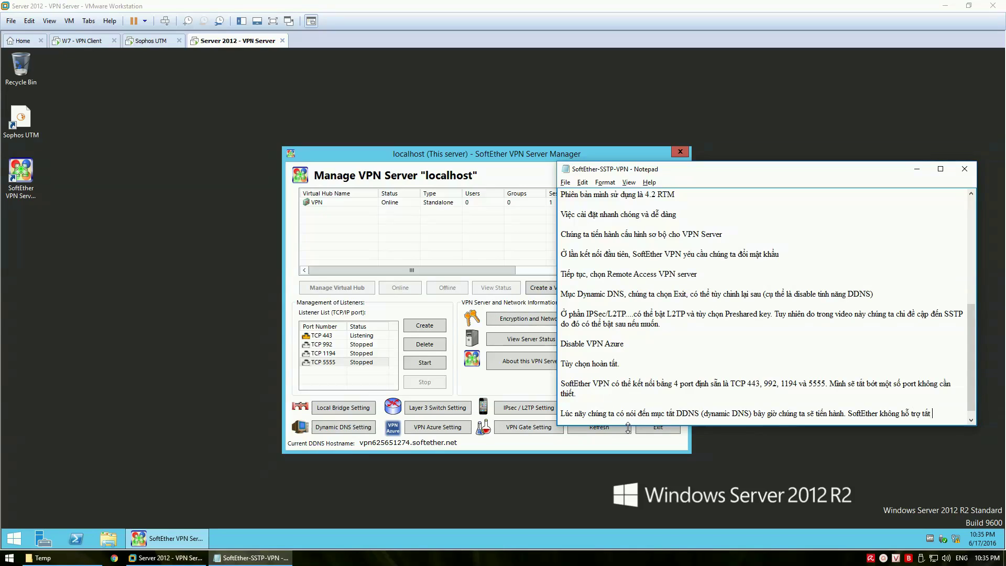
type(" từ giao diện")
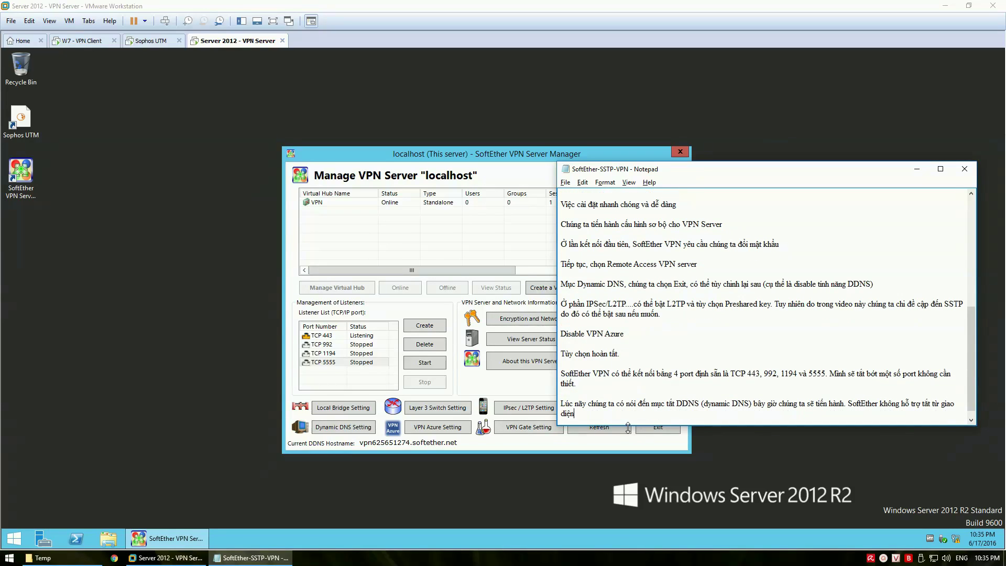
type(" do đó chu")
type("ng ta thực tiện theo thac")
key("BackSpace")
type("o thao tá")
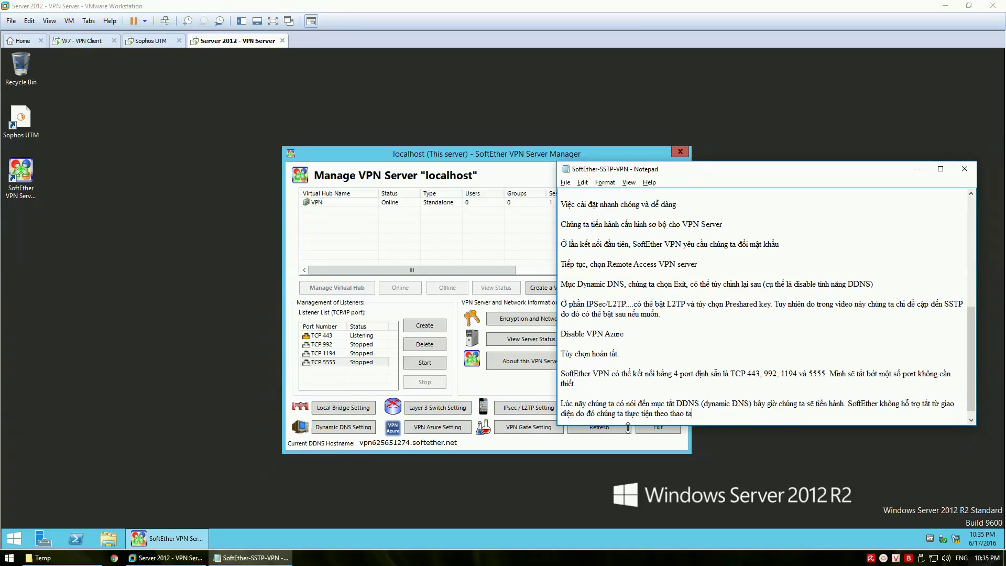
type("c sau")
key("Return")
key("Return")
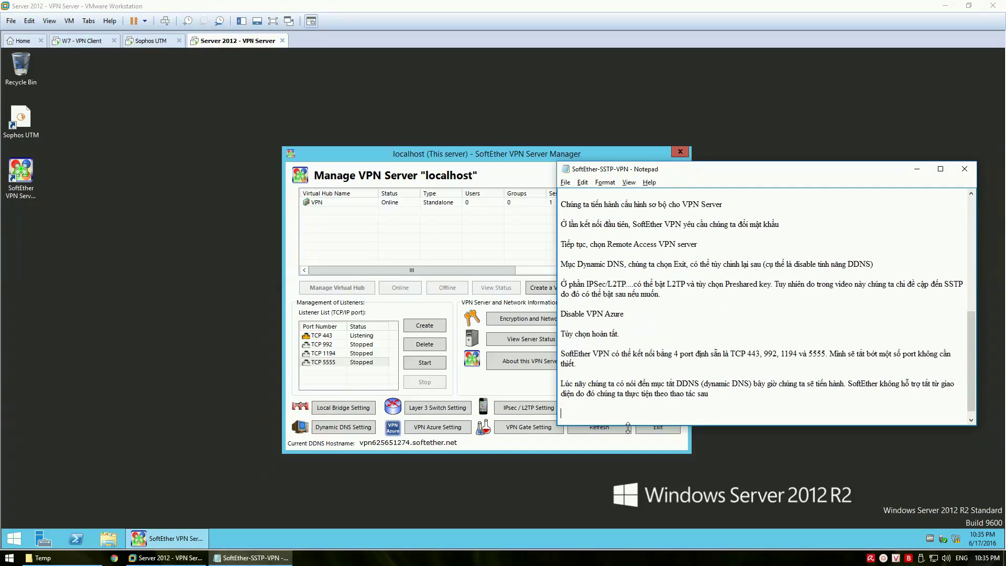
left_click(488, 389)
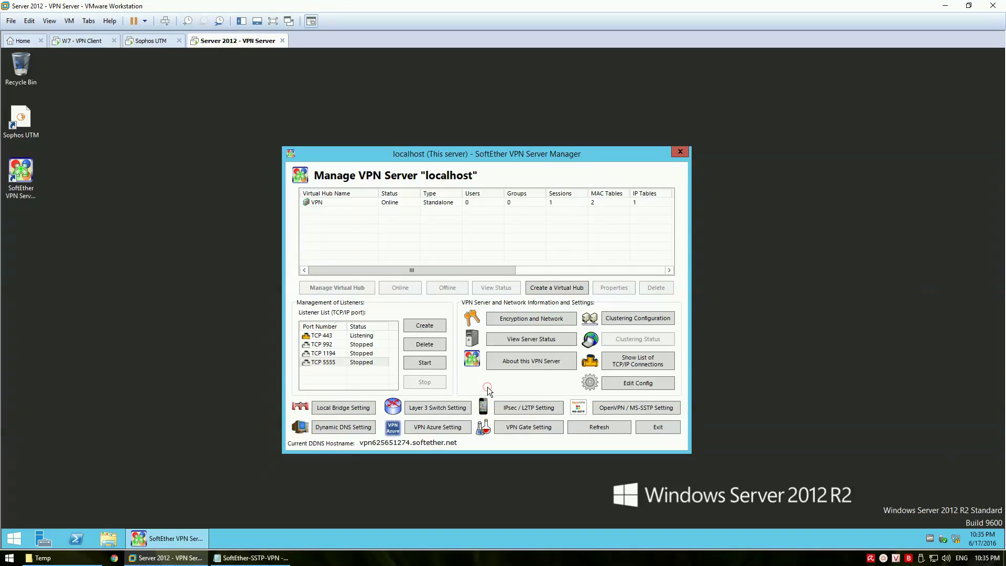
Open the server config editor and note that the config will be saved and edited in Notepad
left_click(637, 384)
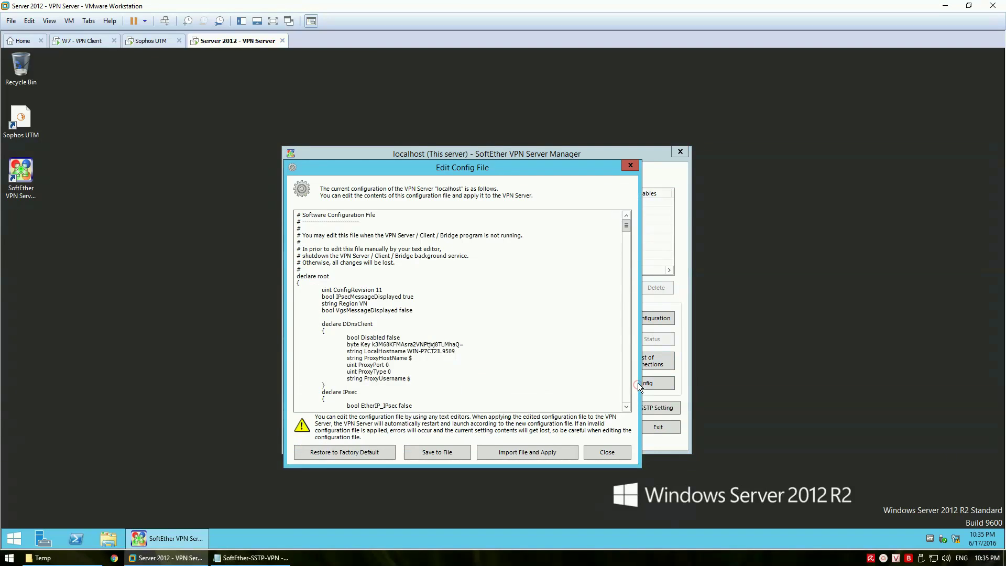
left_click_drag(461, 167, 574, 156)
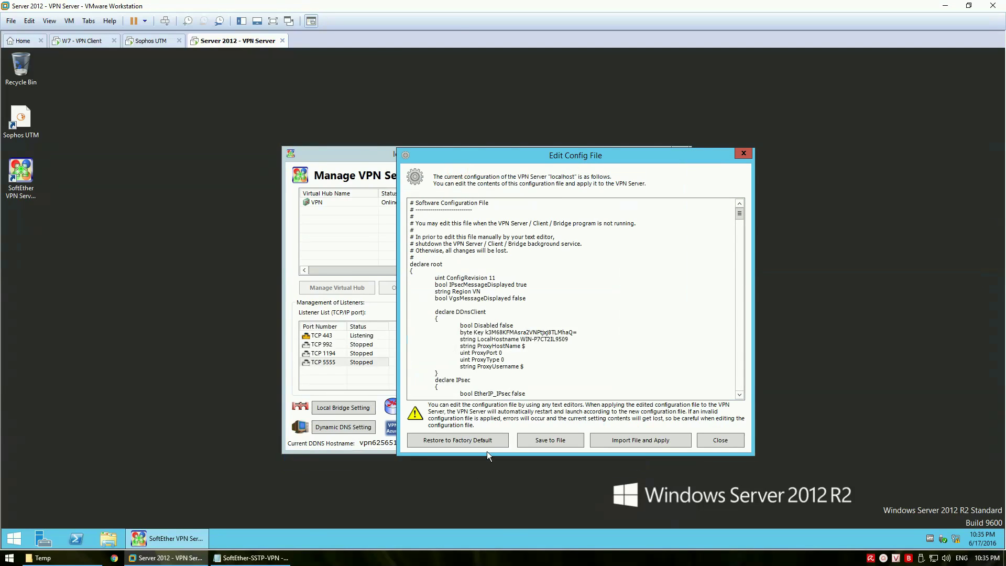
left_click(252, 558)
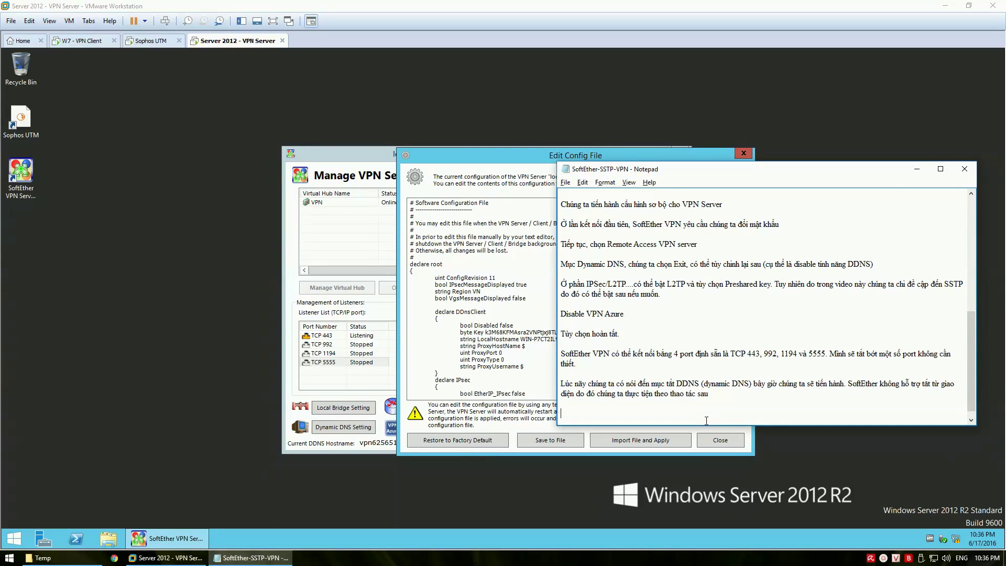
type("Tiến hanh save file config và chinh sư")
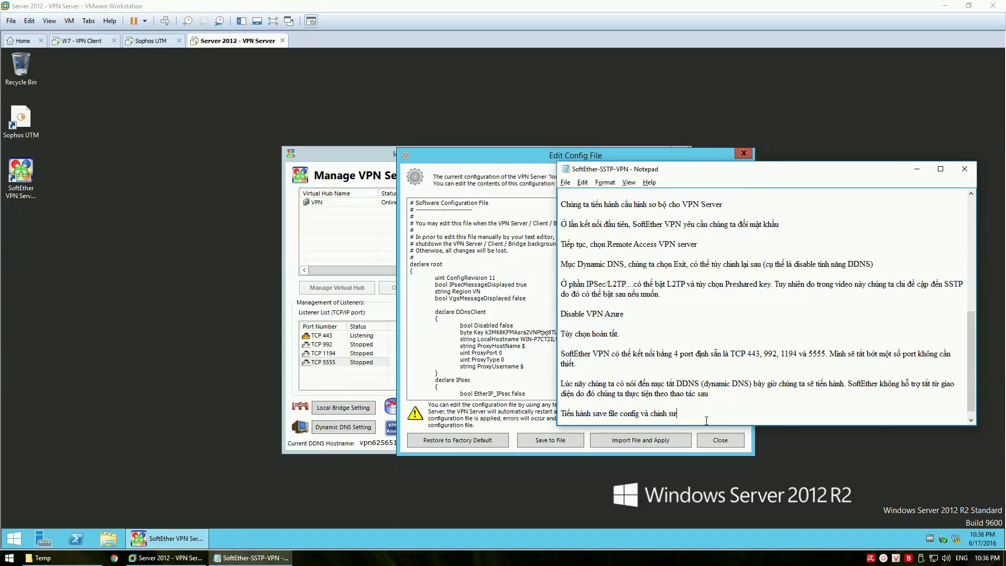
type("a va")
key("BackSpace")
key("BackSpace")
type("bàng")
type(" notepad")
key("Return")
key("Return")
Save the server configuration to the Desktop as vpn_server
left_click(482, 407)
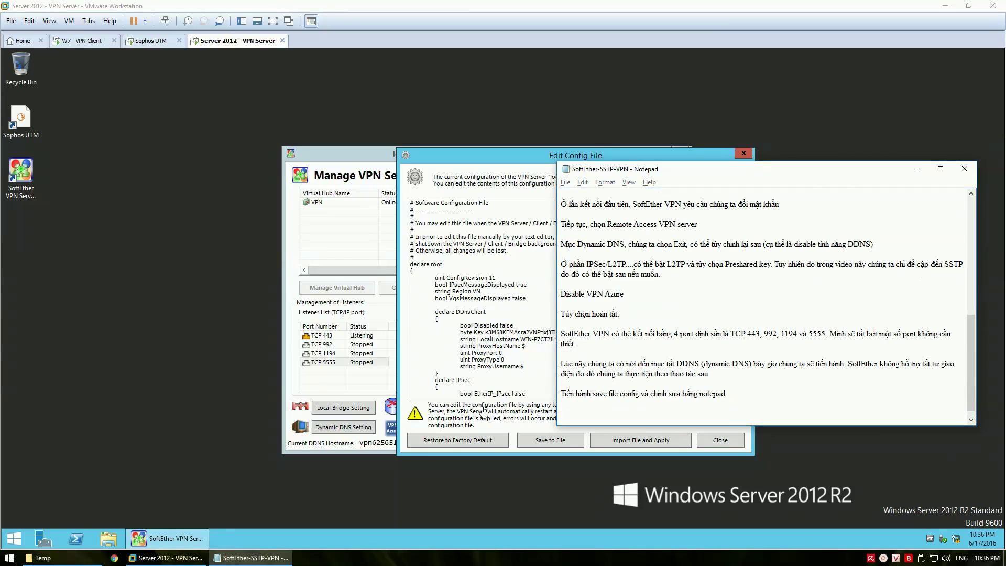
left_click(550, 441)
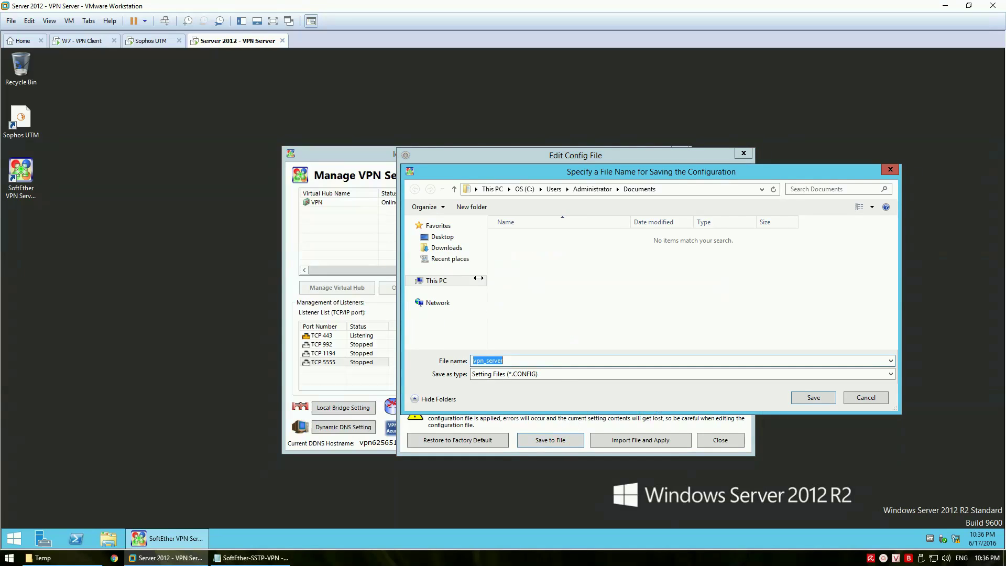
left_click(445, 237)
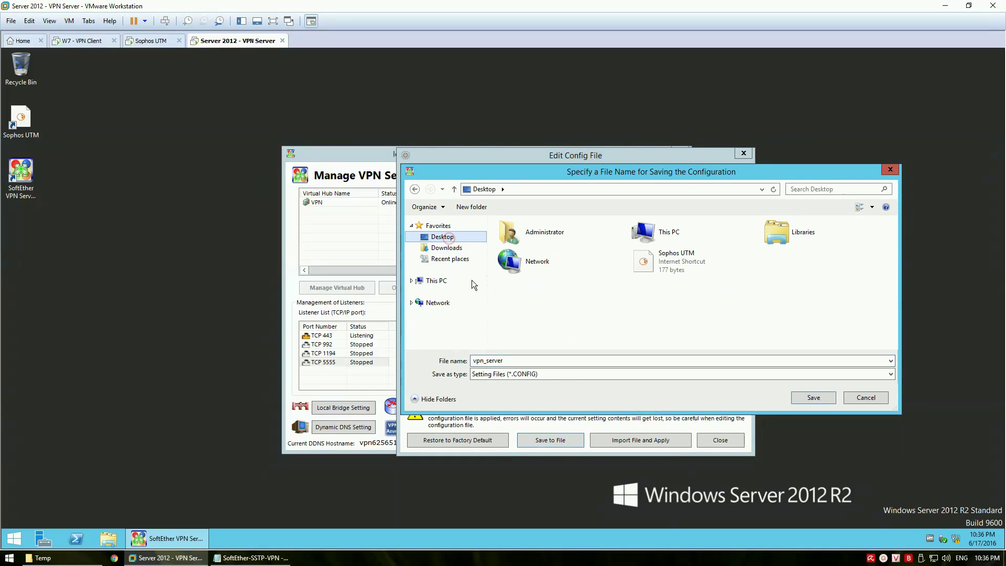
left_click(818, 397)
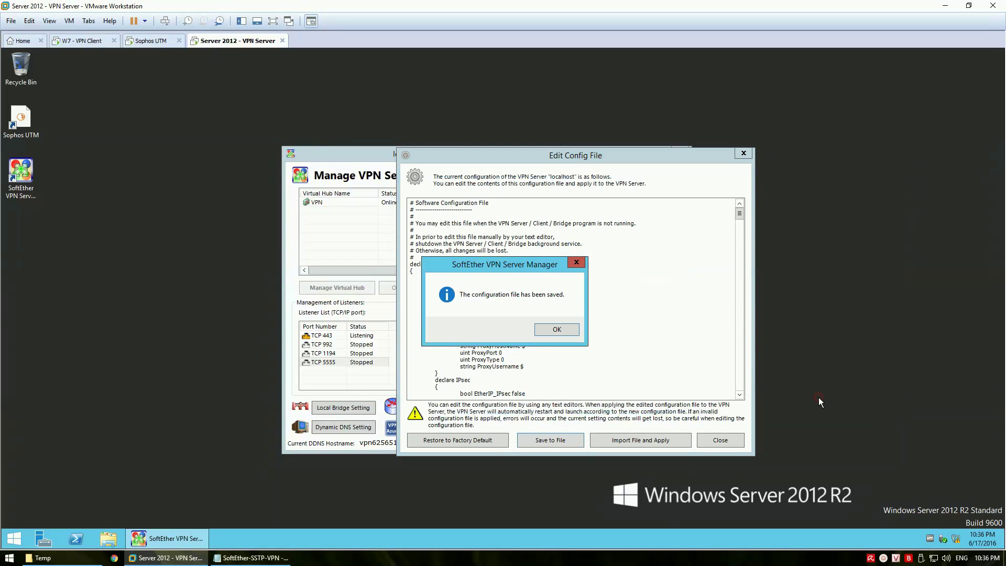
left_click(564, 331)
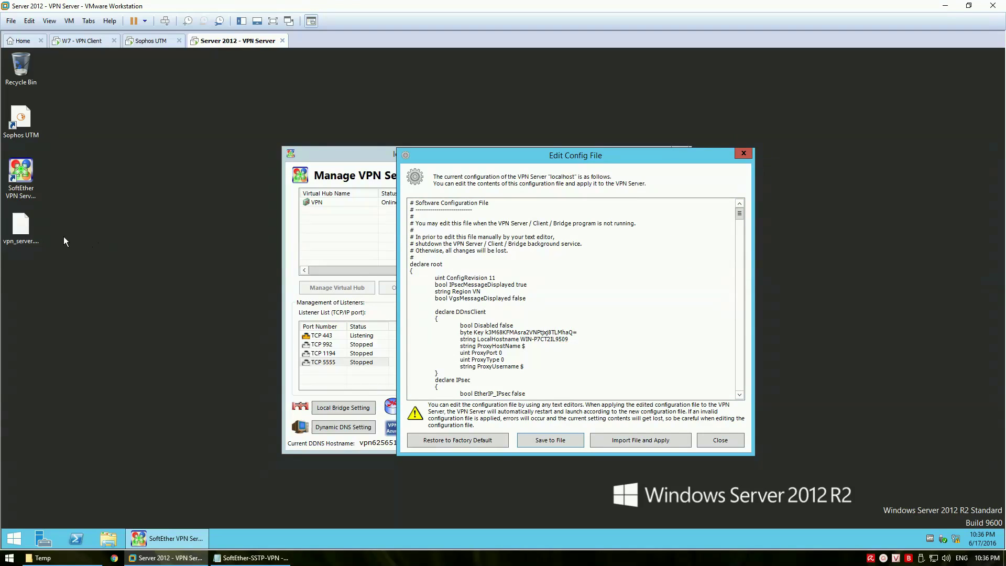
Open the saved vpn_server.config file with Notepad
right_click(24, 229)
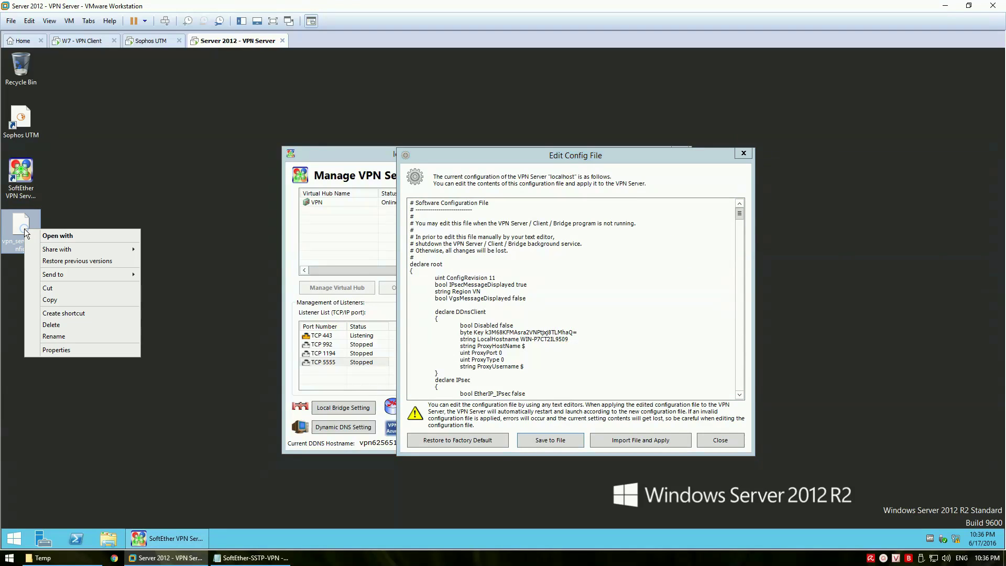
left_click(55, 236)
left_click(436, 221)
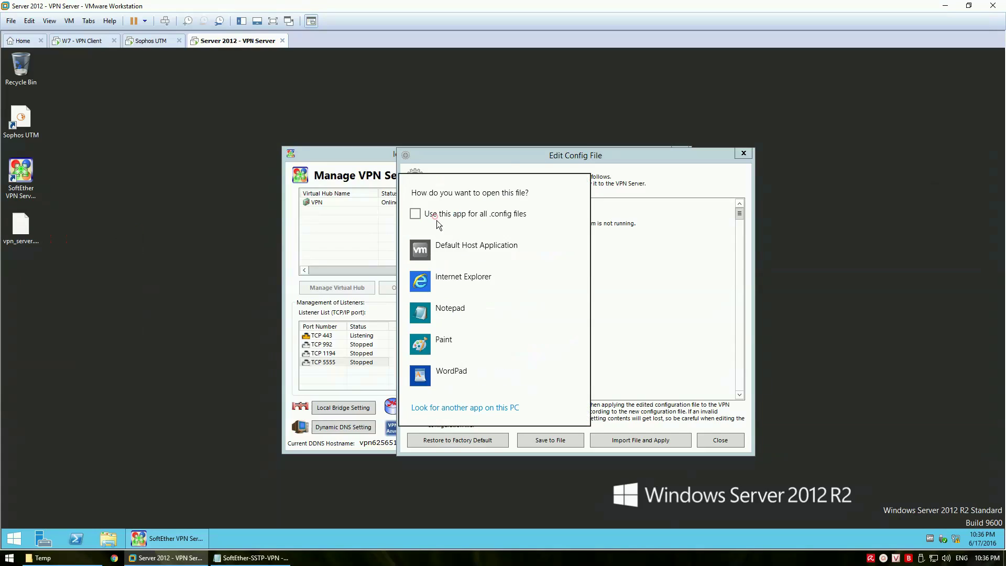
left_click(452, 306)
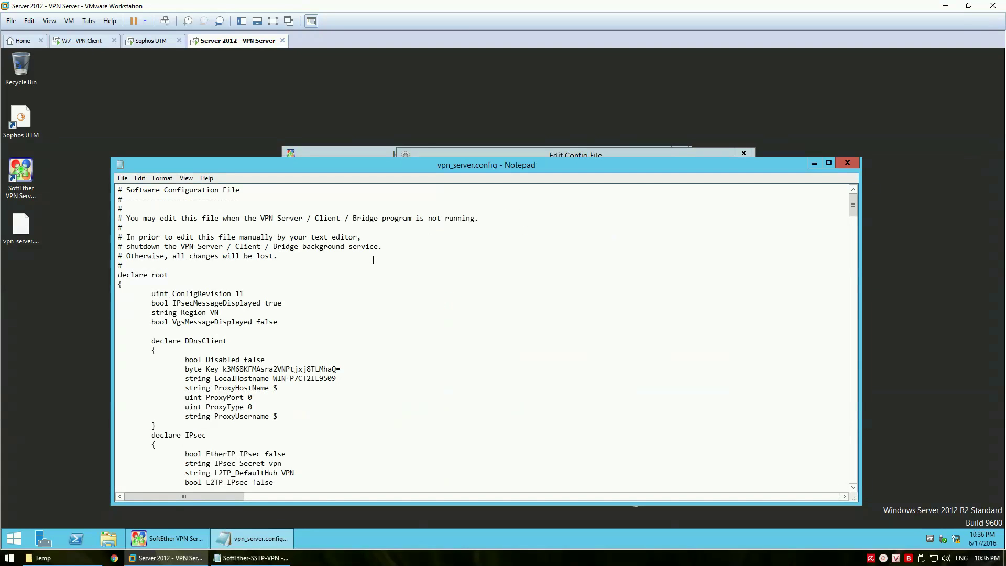
Find the declare DDnsClient block and note switching bool Disabled from false to true
left_click_drag(228, 341, 150, 339)
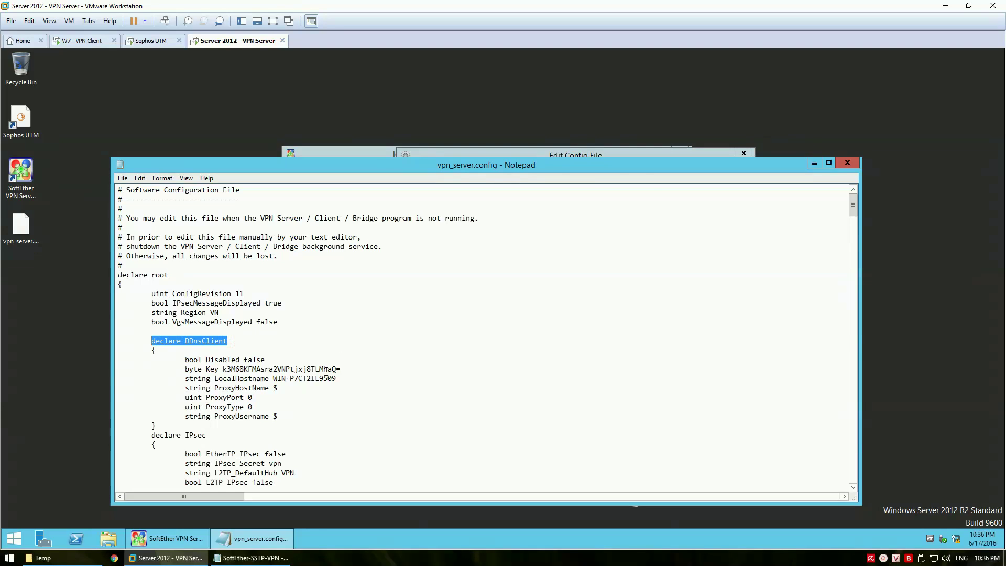
left_click(252, 558)
type("C")
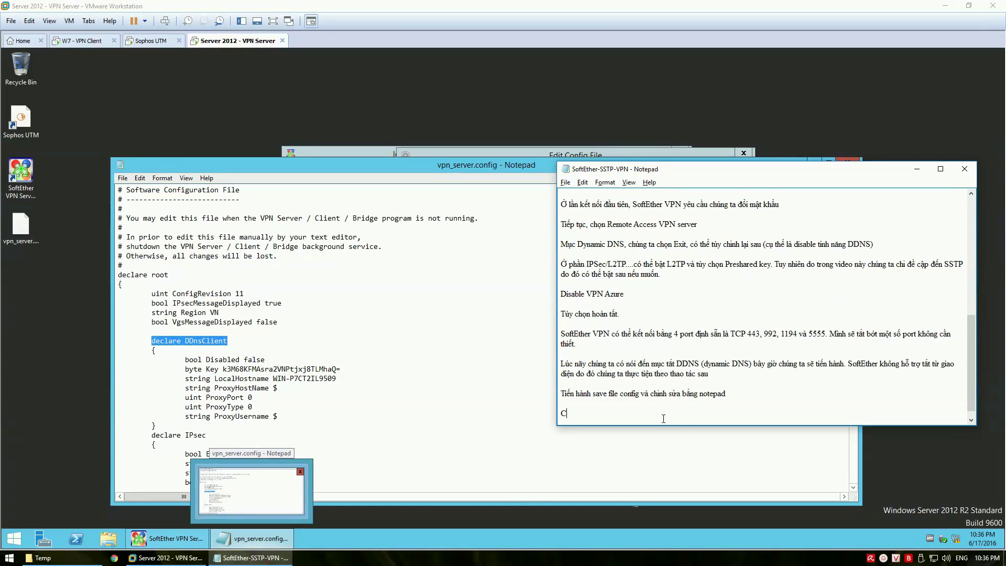
type("ác bạn")
type(" tim đến mục")
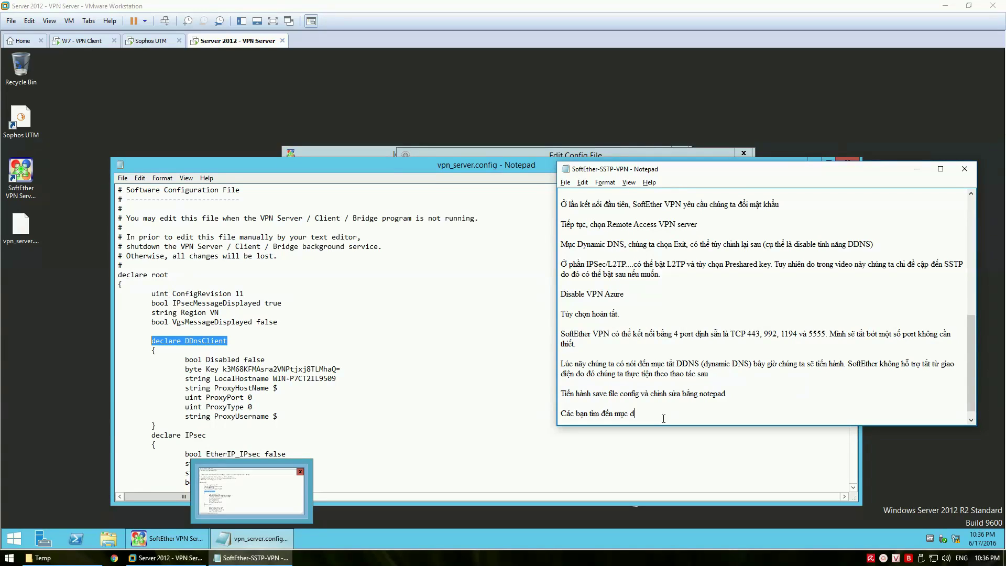
type(" declare DDnsClient")
key("Return")
key("Return")
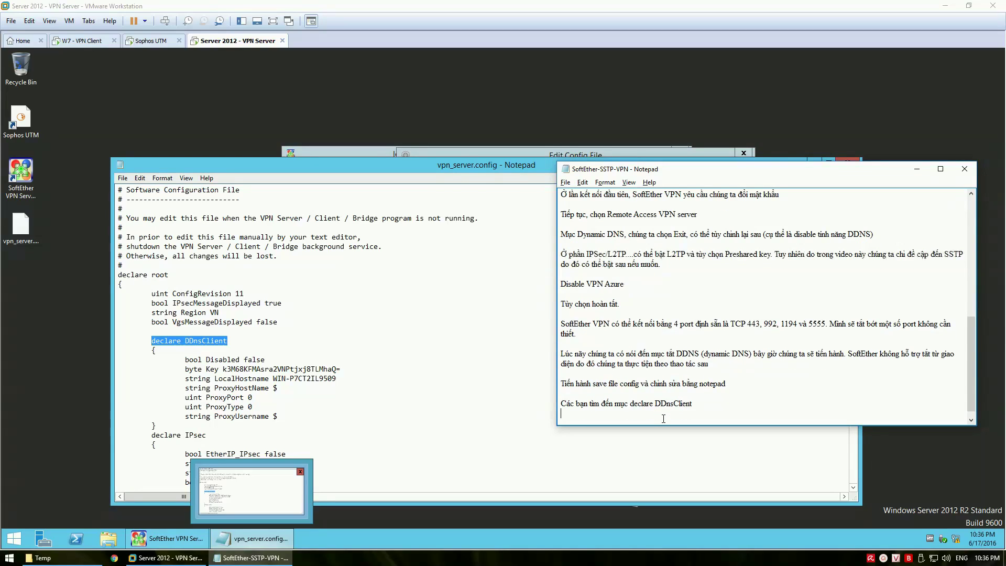
type("Chuyen")
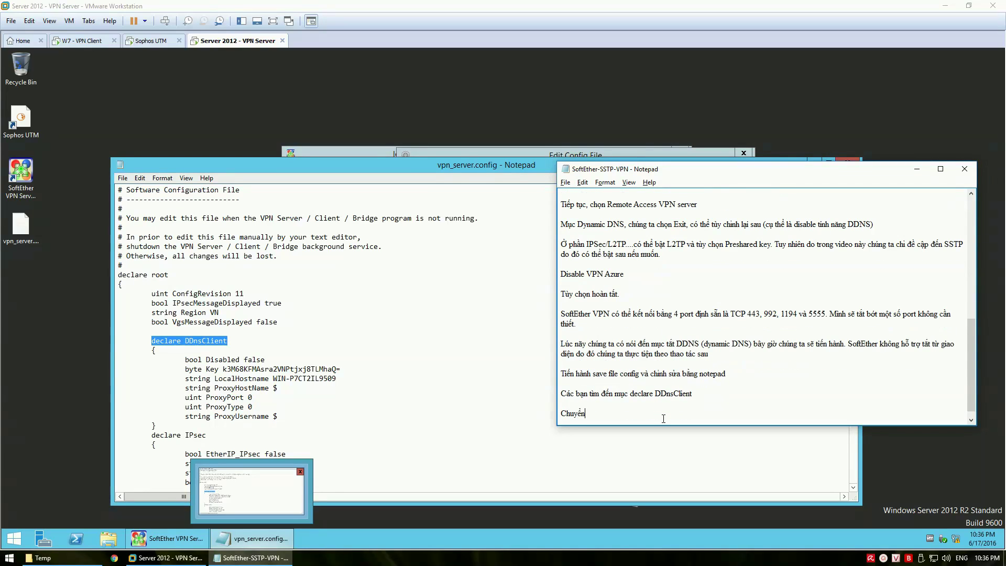
type(" bool Disabled fas")
key("BackSpace")
type("as")
type("lse thành true")
type(" => savc")
type("e")
Change DDnsClient's bool Disabled value to true and close the config file
left_click(251, 362)
double_click(255, 360)
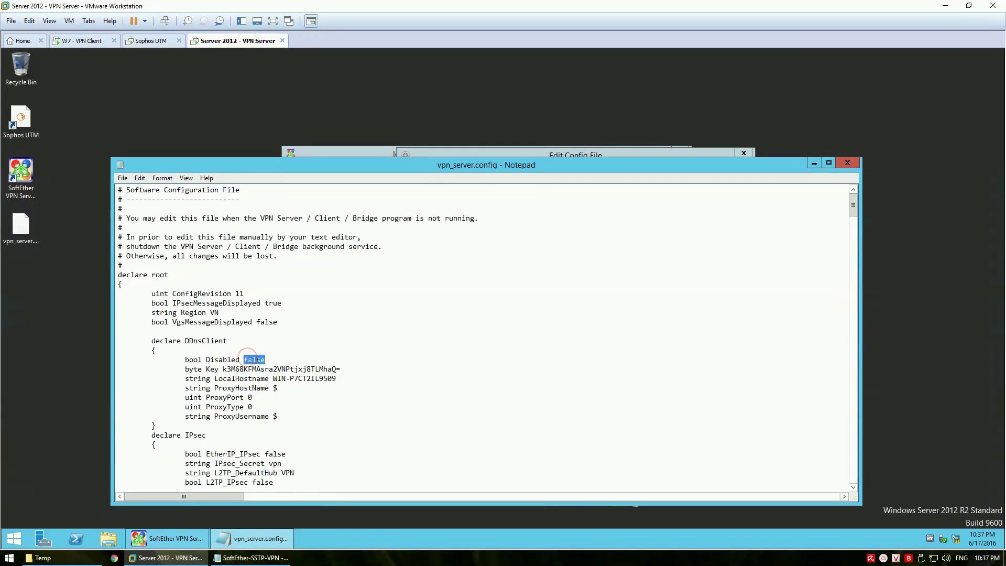
type("true")
left_click(844, 165)
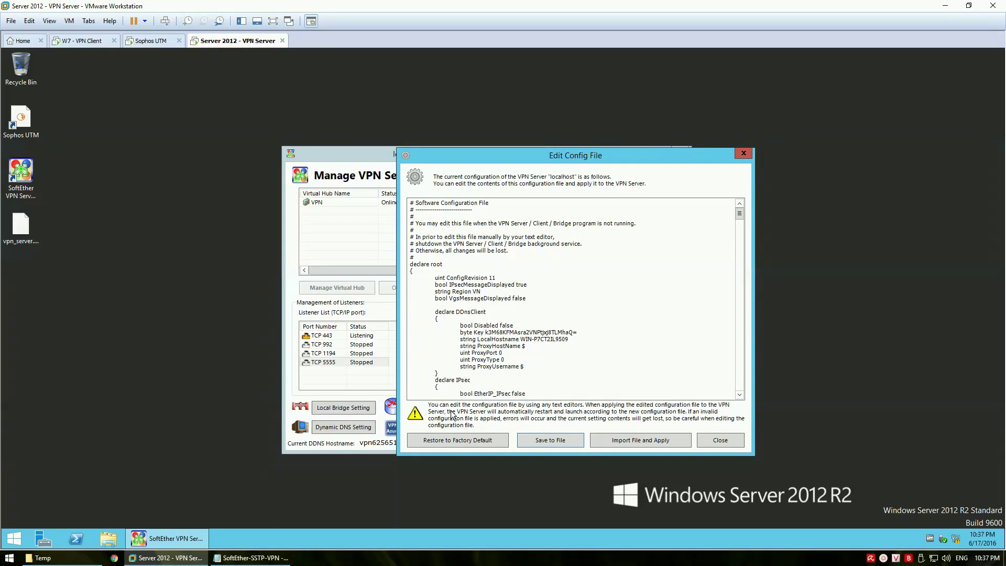
Add a note that the config is then imported back into SoftEther
left_click(252, 558)
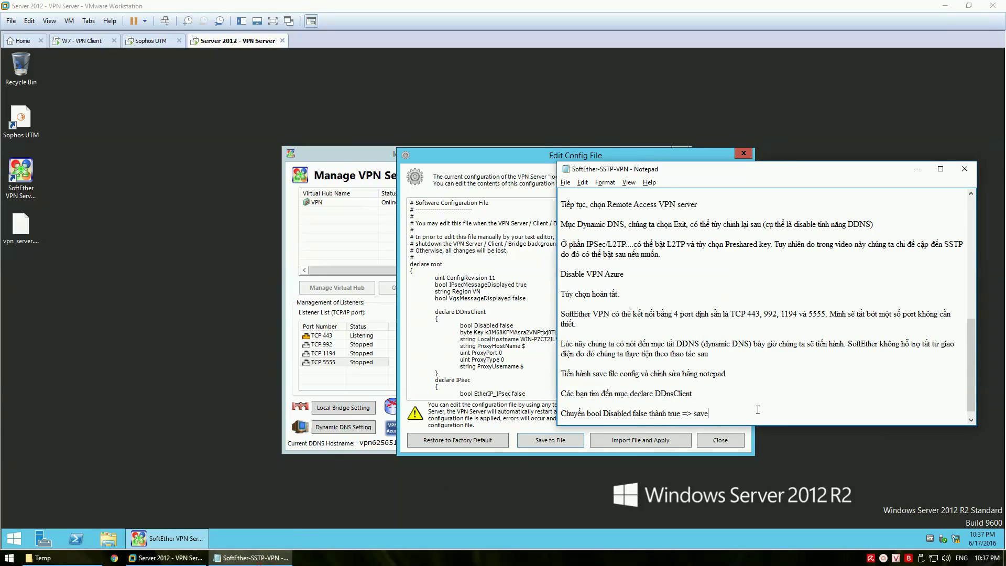
key("Return")
key("Return")
type("Sau đo")
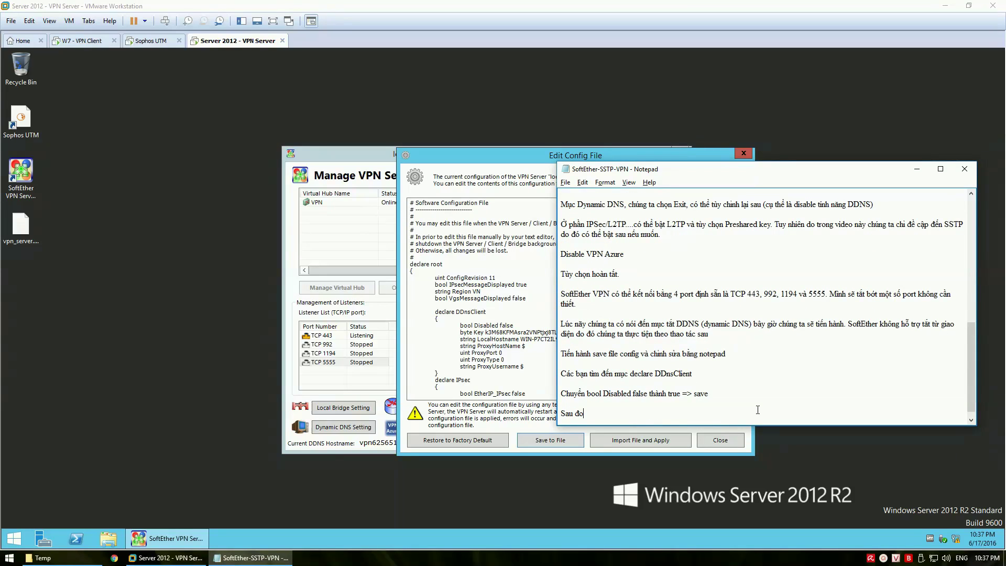
type(" Import vào SoftEther la")
type("i")
key("Return")
key("Return")
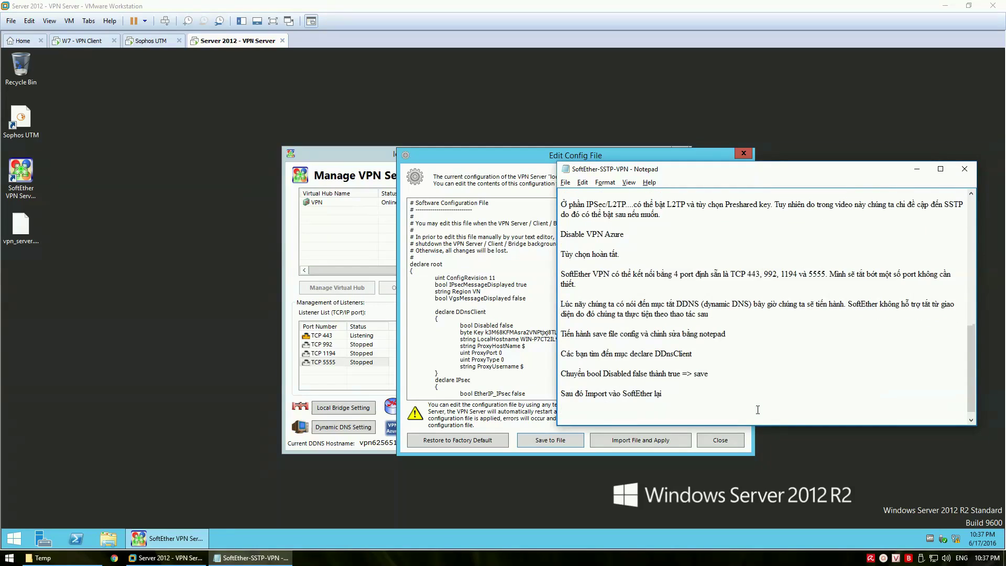
Import vpn_server.config to overwrite the server configuration, then relaunch the VPN Server Manager
left_click(443, 351)
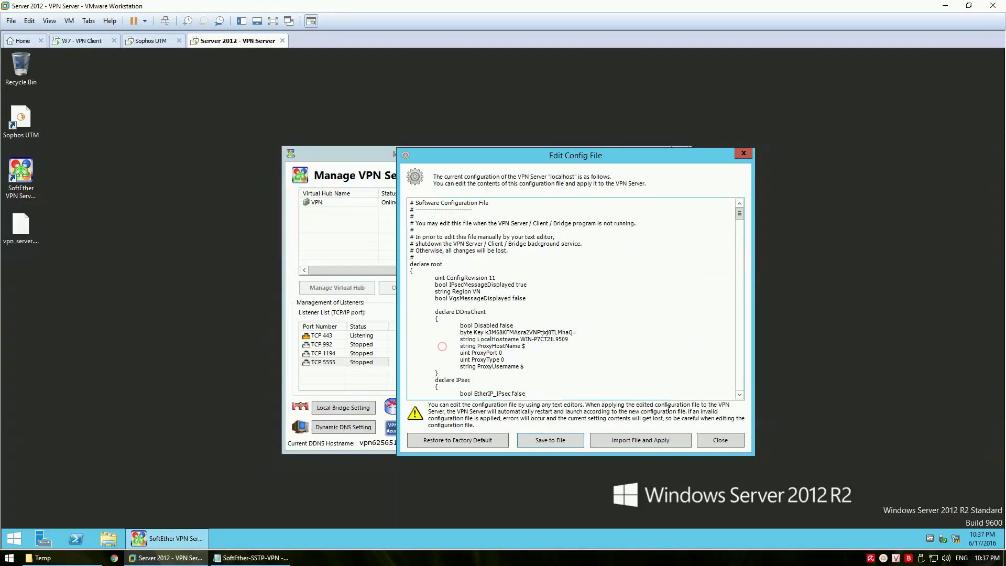
left_click(633, 442)
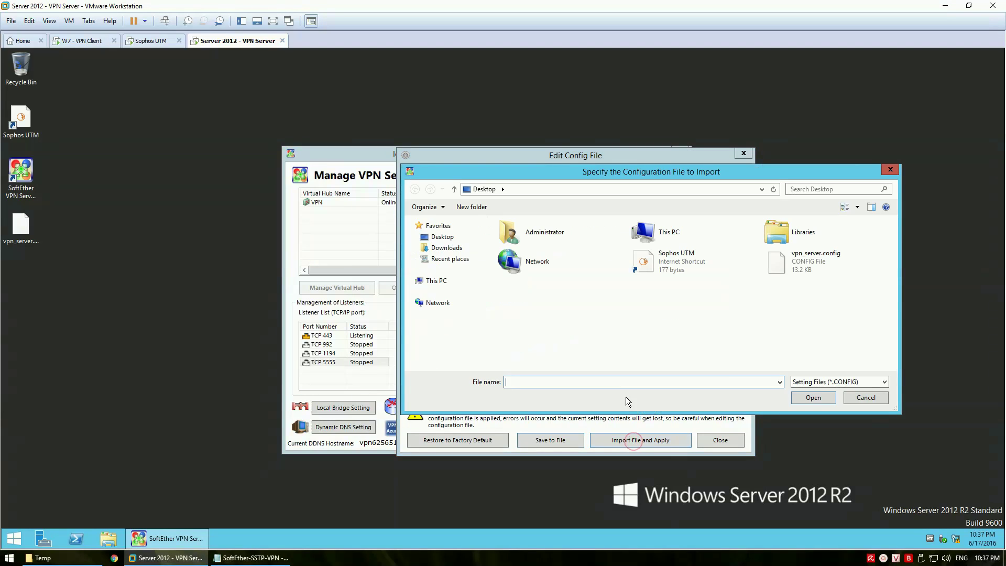
left_click(790, 263)
left_click(805, 397)
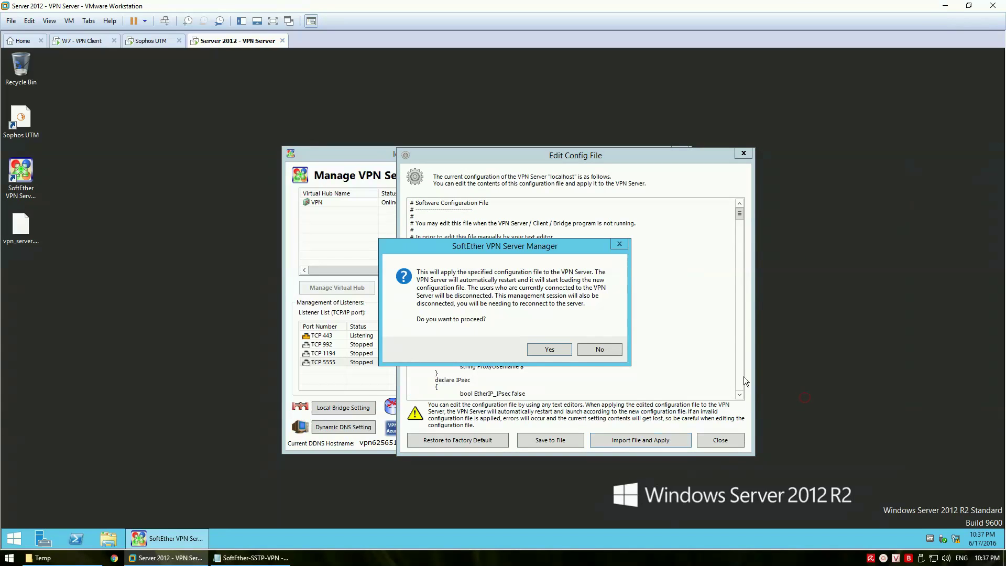
left_click(544, 351)
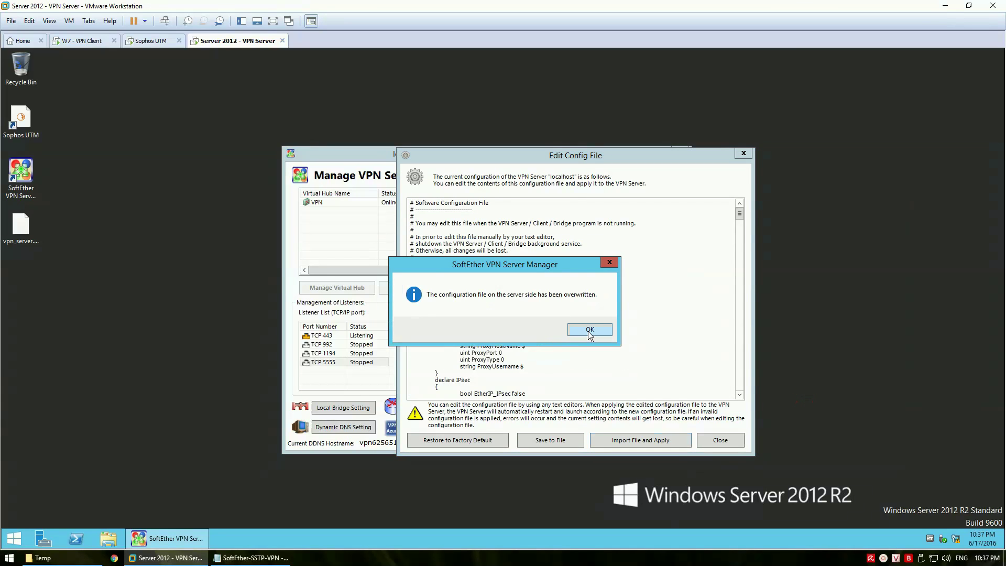
left_click(589, 330)
double_click(31, 175)
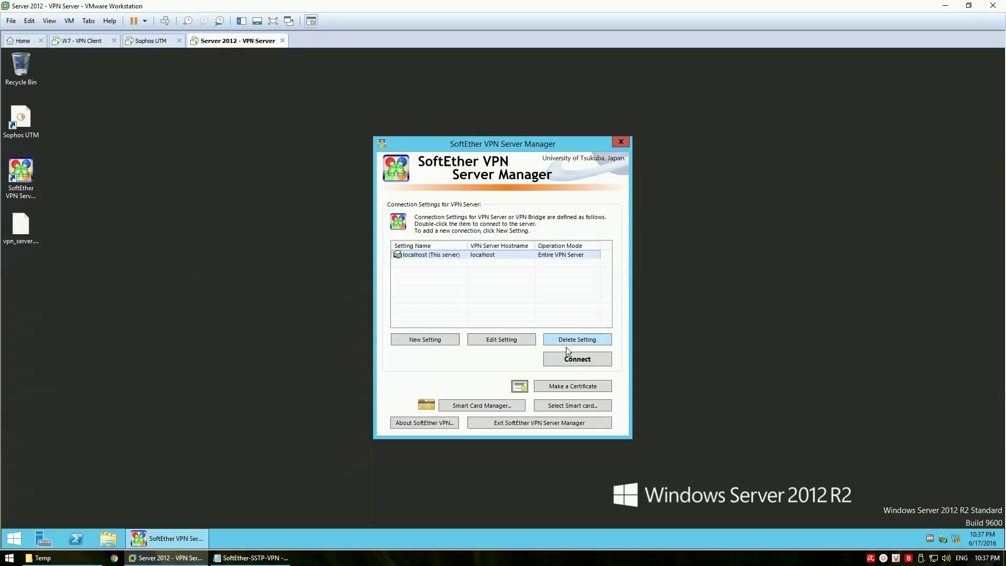
Try connecting to localhost, note the failure caused by disabled ports, and edit localhost's connection settings
left_click(571, 362)
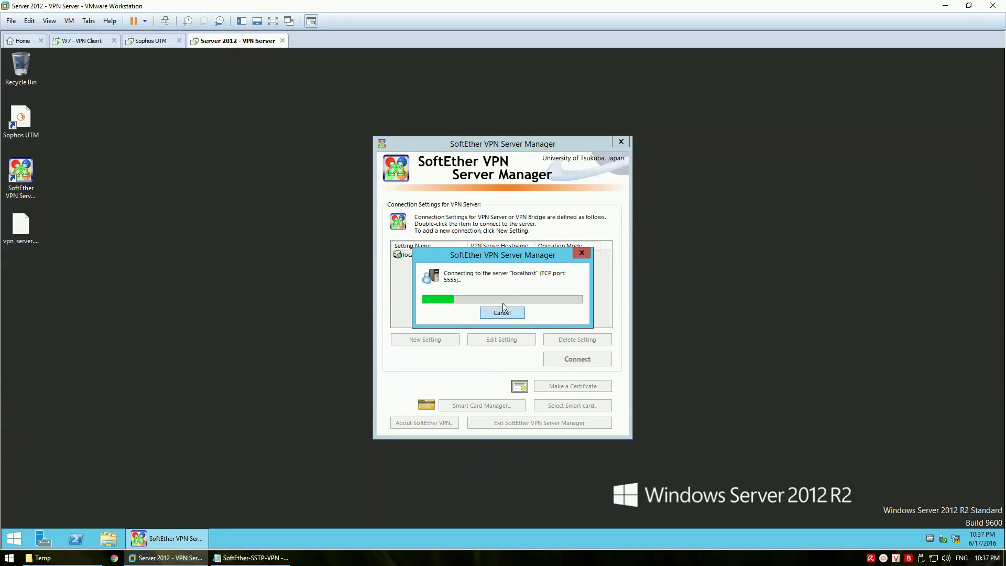
left_click(288, 559)
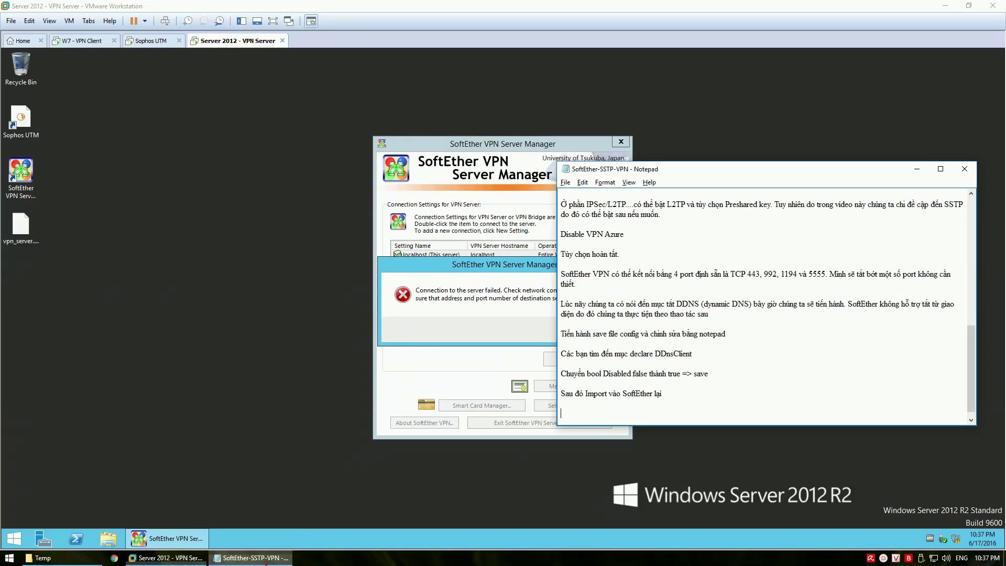
type("Do đã disa")
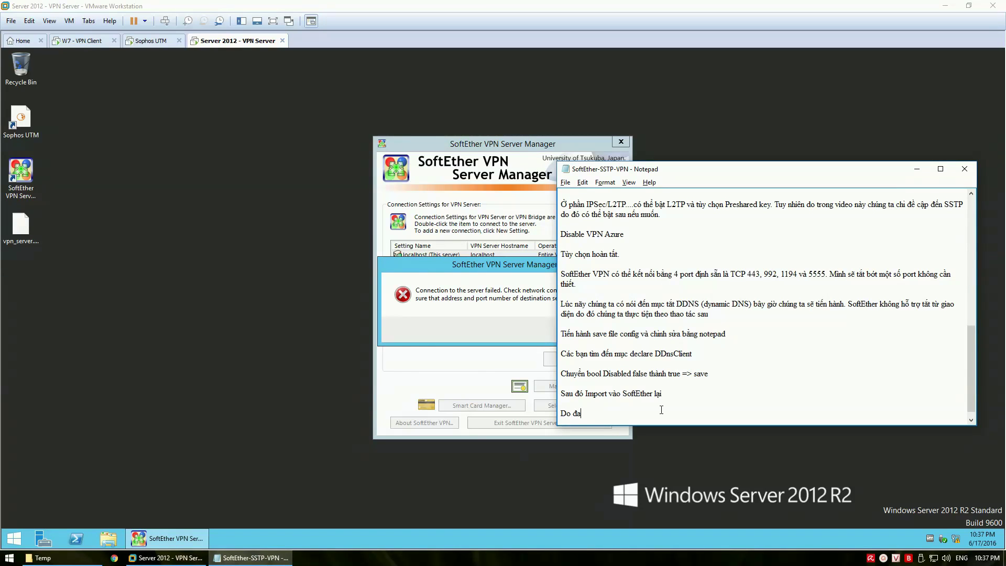
type("ble cac")
type("po")
type("rt nhu")
type("nen")
type(" server sẽ ba")
type("o lỗi kh")
type("i kết n")
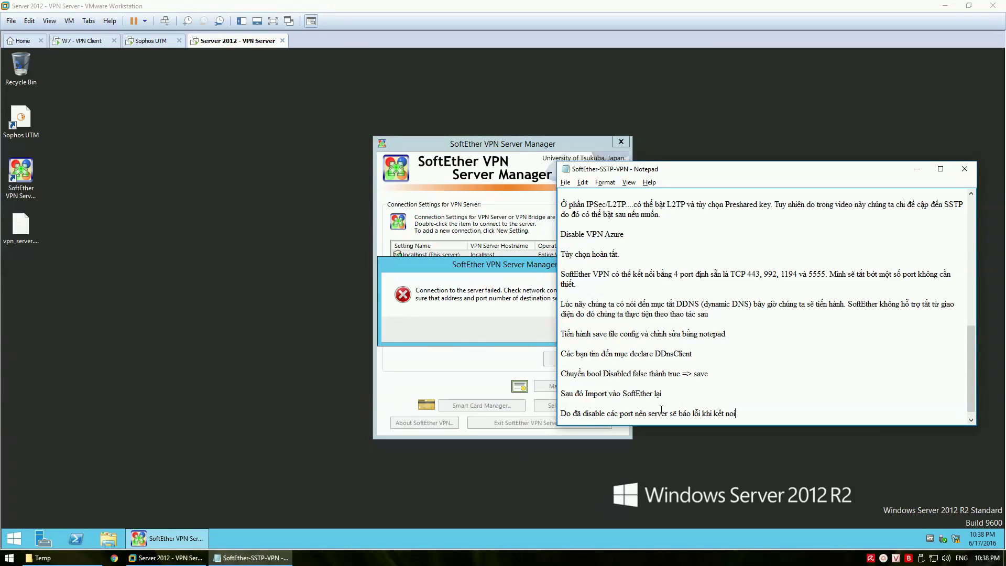
type("ối, chúng ta tie")
type("n hành")
type(" thiet lap")
type(" lại một chút")
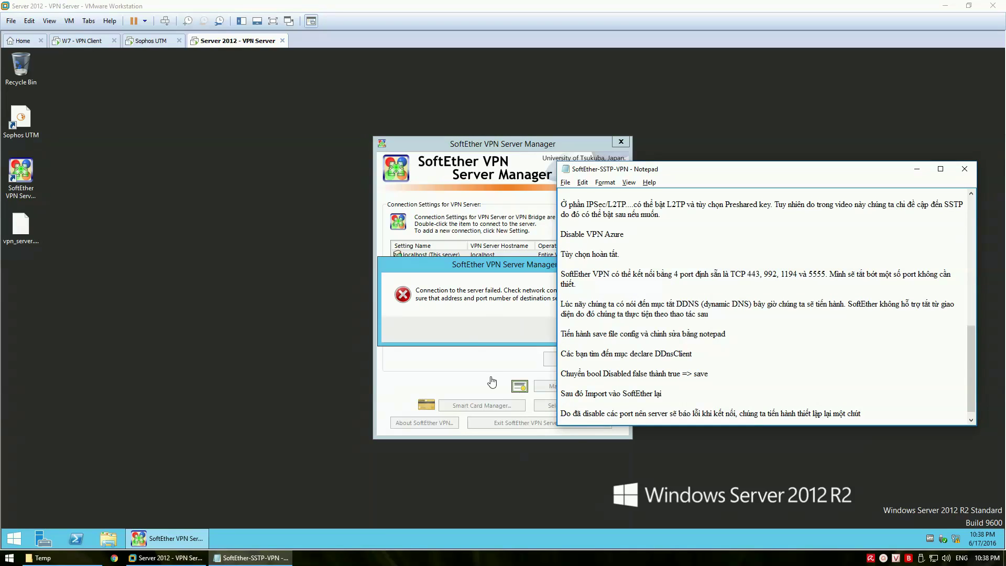
left_click(467, 326)
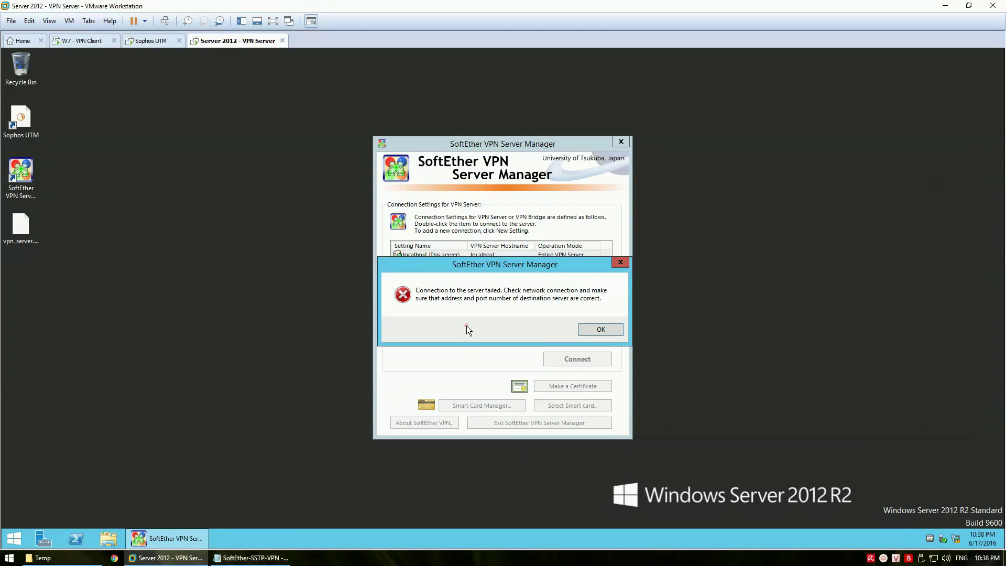
left_click(584, 331)
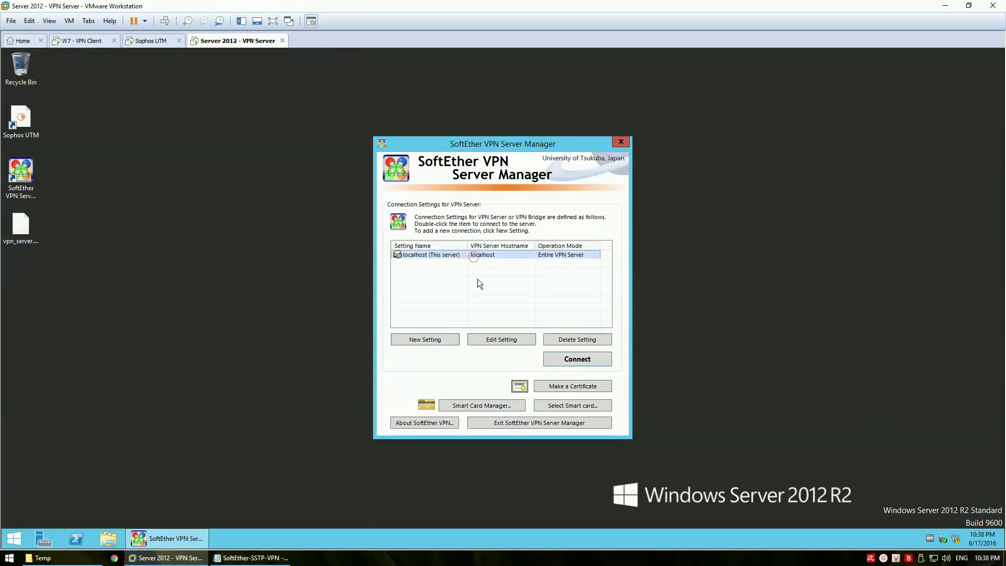
left_click(505, 339)
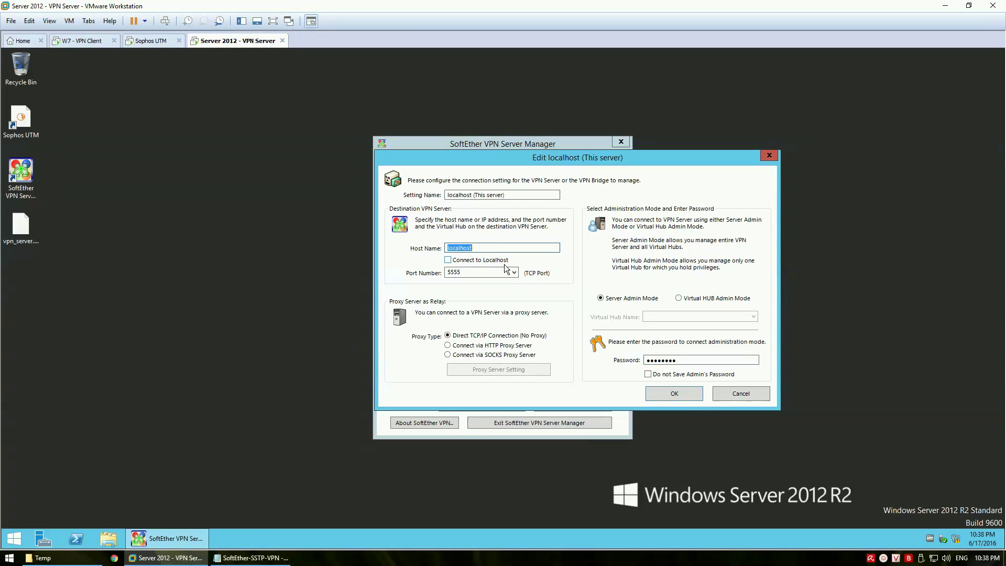
Set the localhost connection to port 443 (HTTPS Port) and connect to the server
left_click(483, 261)
left_click(514, 272)
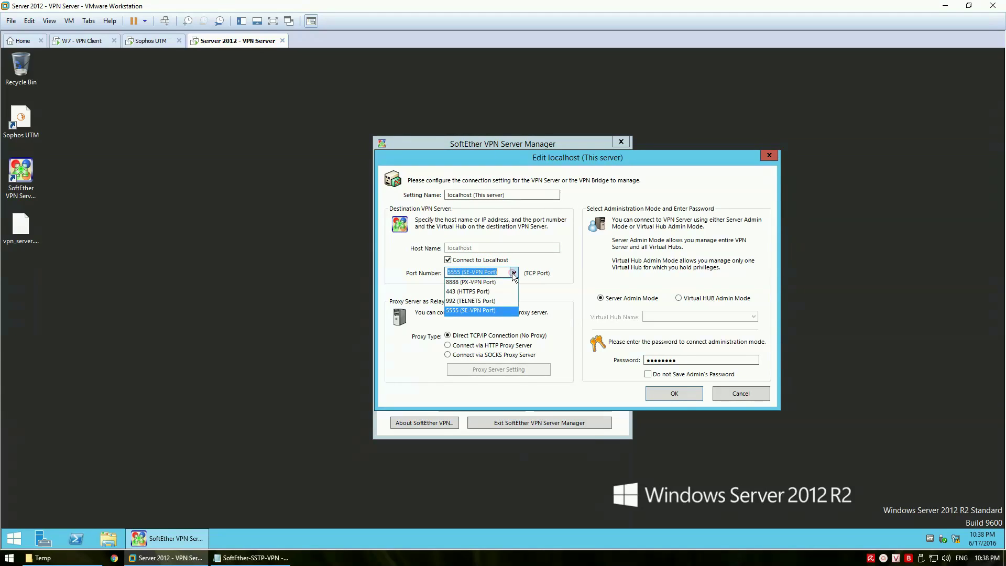
left_click(480, 292)
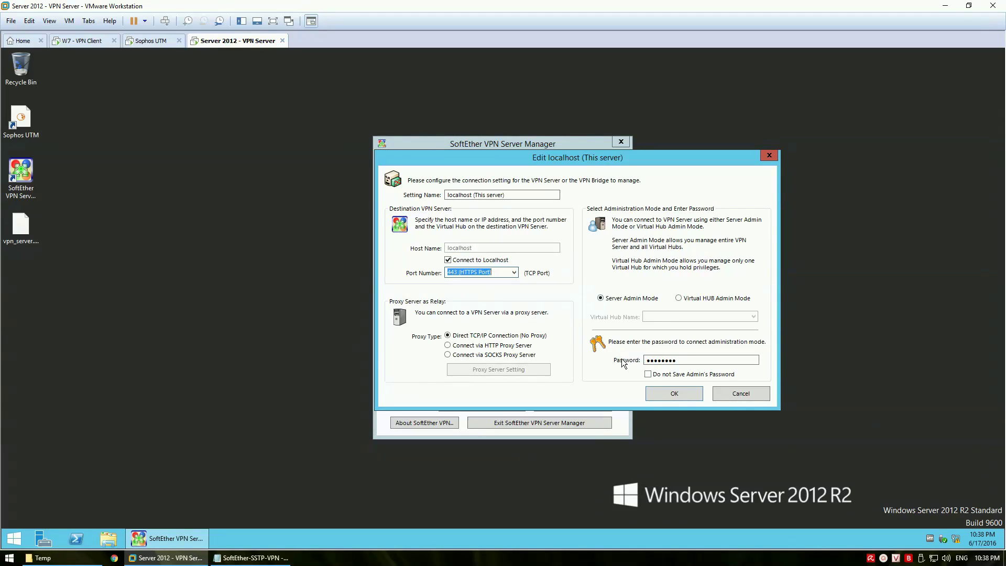
left_click(666, 395)
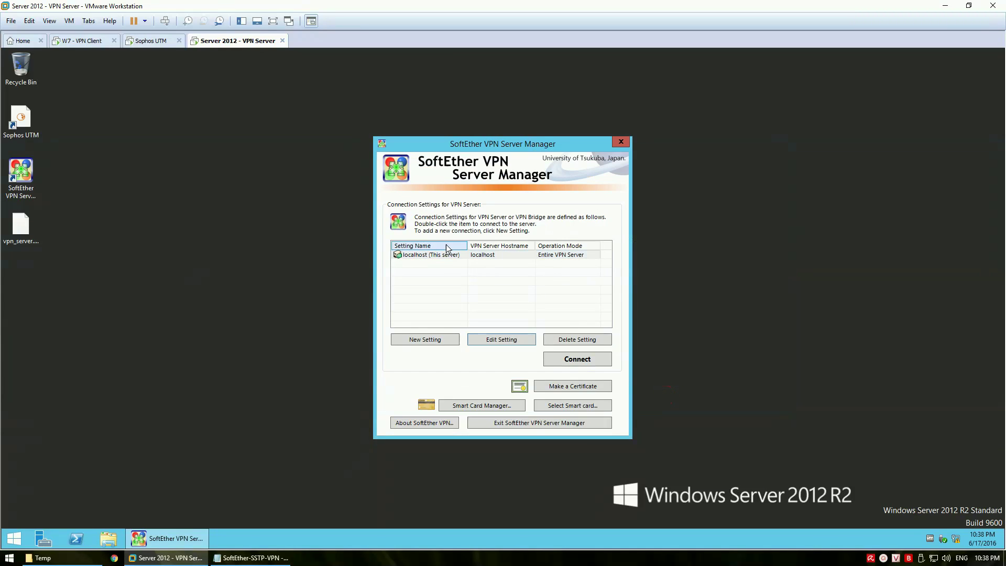
left_click_drag(493, 139, 486, 151)
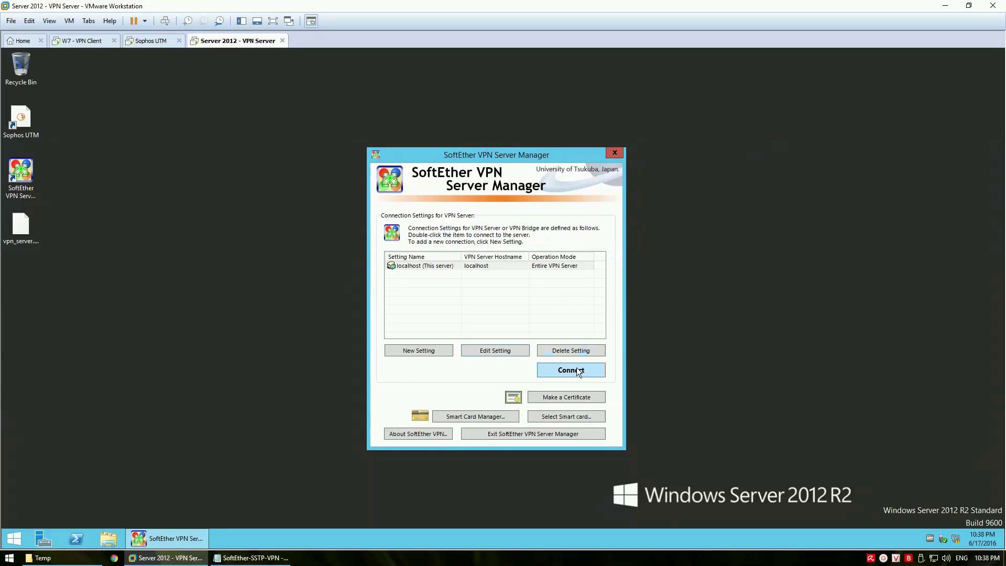
left_click(578, 370)
left_click_drag(520, 169, 475, 156)
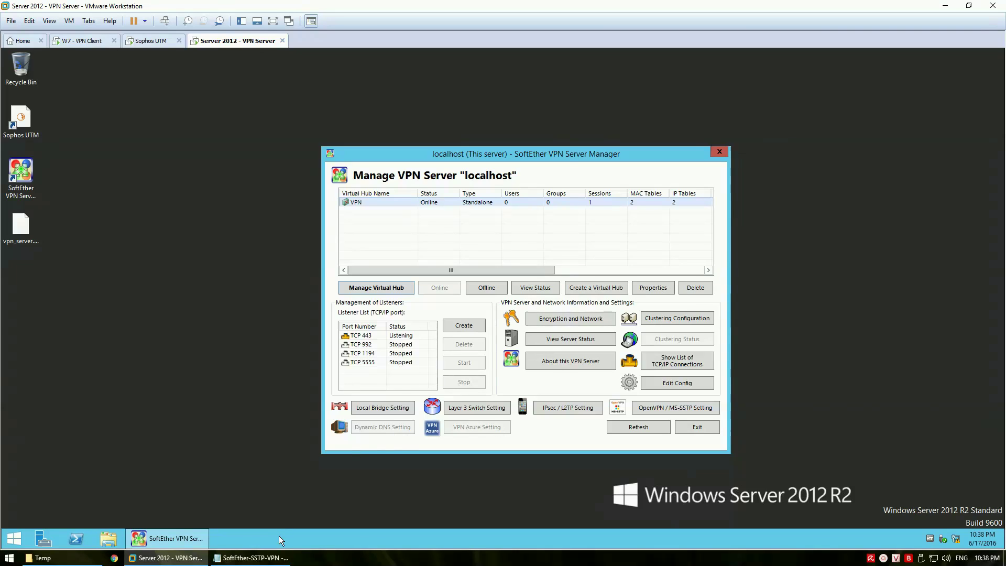
Note that the Dynamic DNS Settings and VPN Azure Setting buttons are now greyed out
left_click(251, 558)
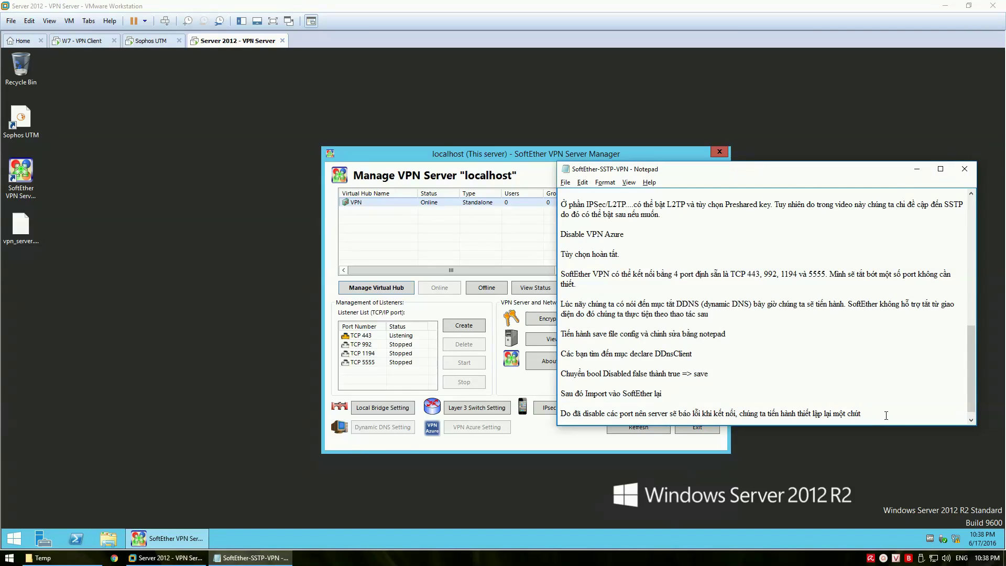
key("Return")
key("Return")
type("Nút D")
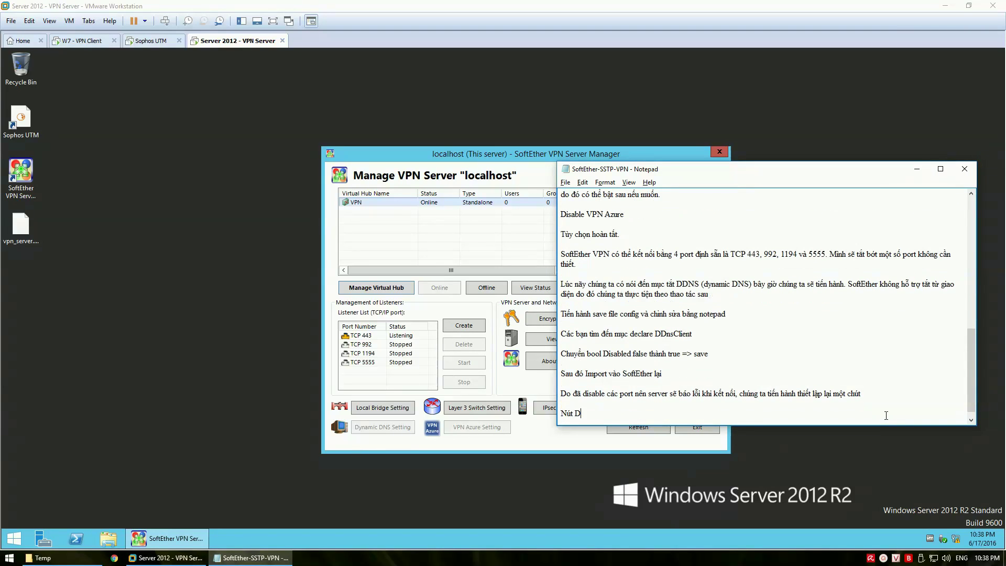
type("ynamic DNS")
type(" Se")
type("ttings")
type(" va V")
type("PN A")
type("zure Setti")
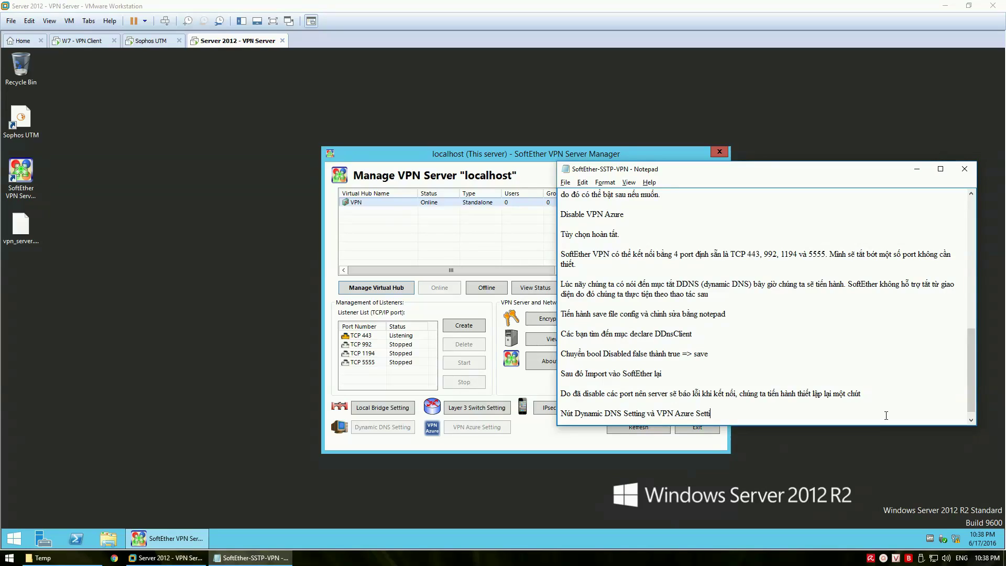
type("ng đã mo")
key("Return")
key("Return")
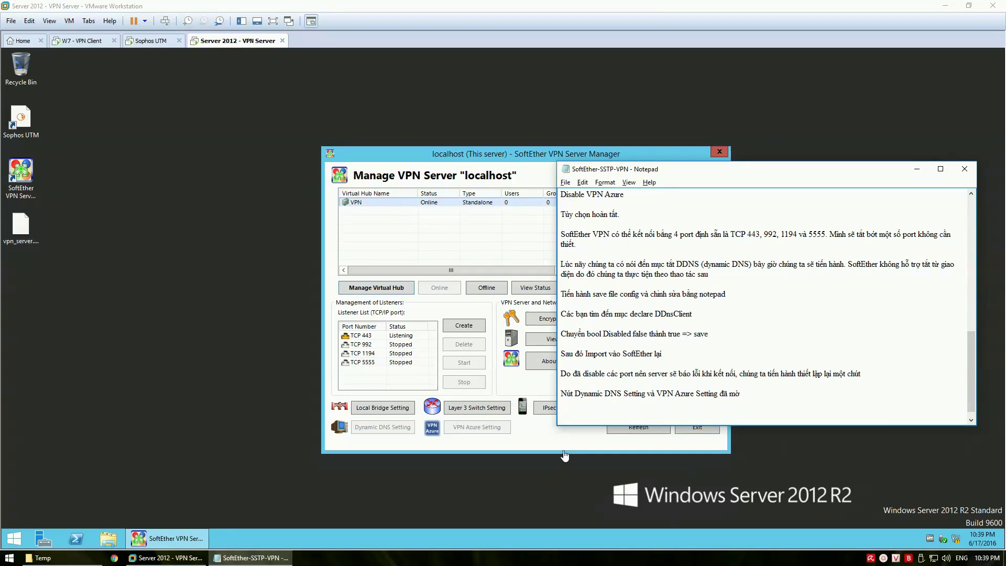
left_click(556, 438)
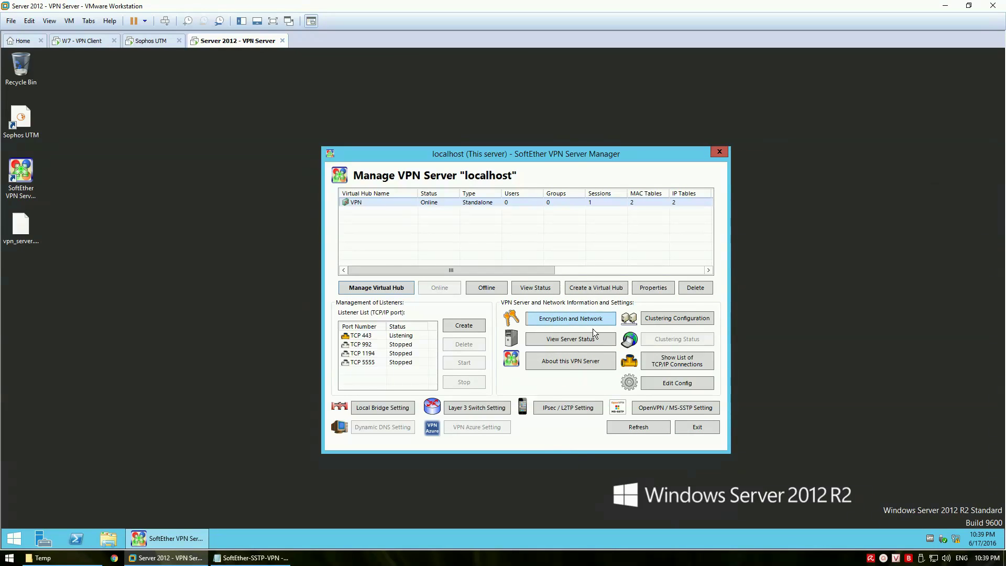
Turn off the OpenVPN clone, keeping only MS-SSTP VPN, note it, and save the setting
left_click(671, 408)
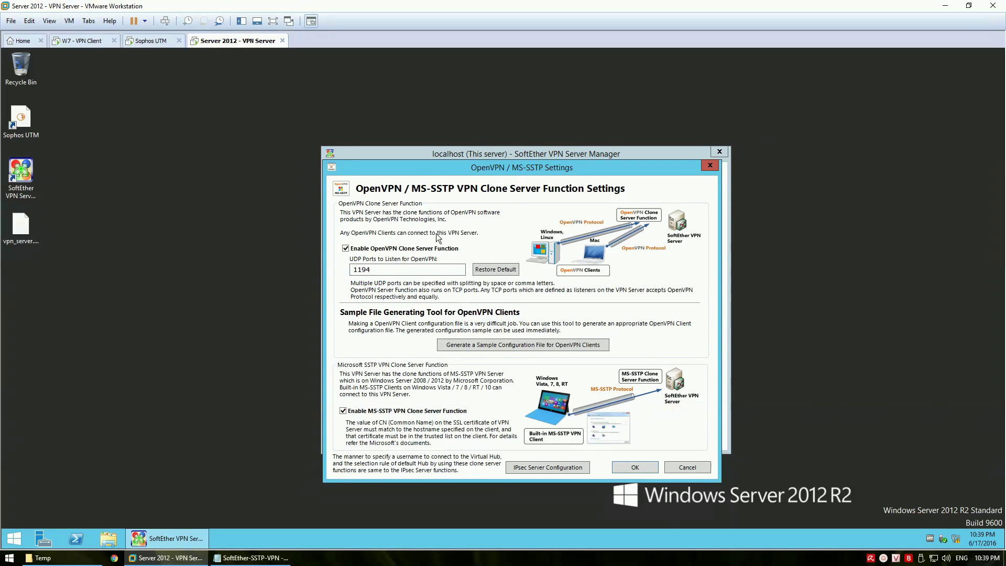
left_click(379, 248)
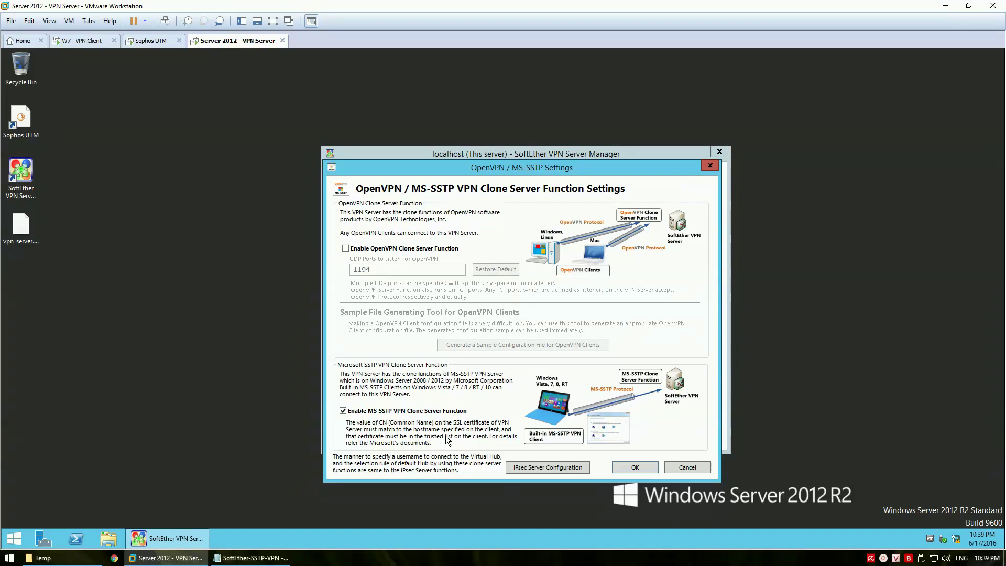
left_click(251, 557)
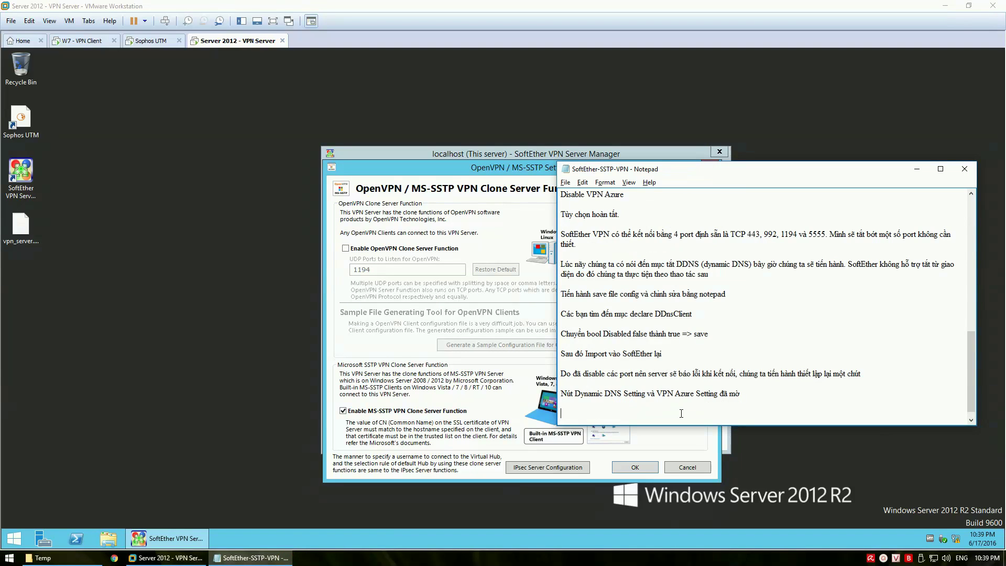
left_click(682, 414)
type("Minh cu")
type("ng tiến hành tat")
type(" Open")
type("VPN và")
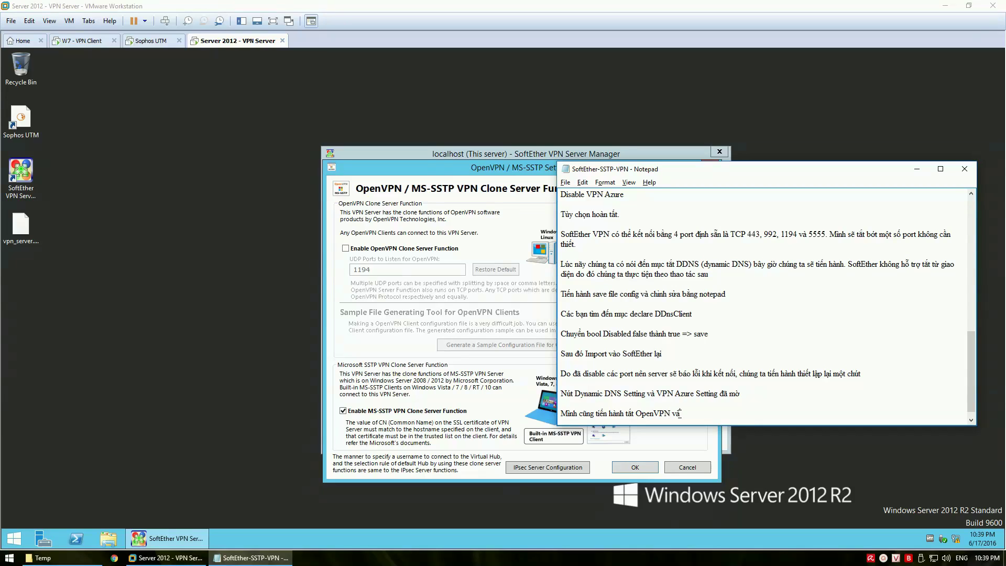
type(" chi ddeer lại MS-SSTp")
key("BackSpace")
key("BackSpace")
type("P VPN")
left_click(634, 467)
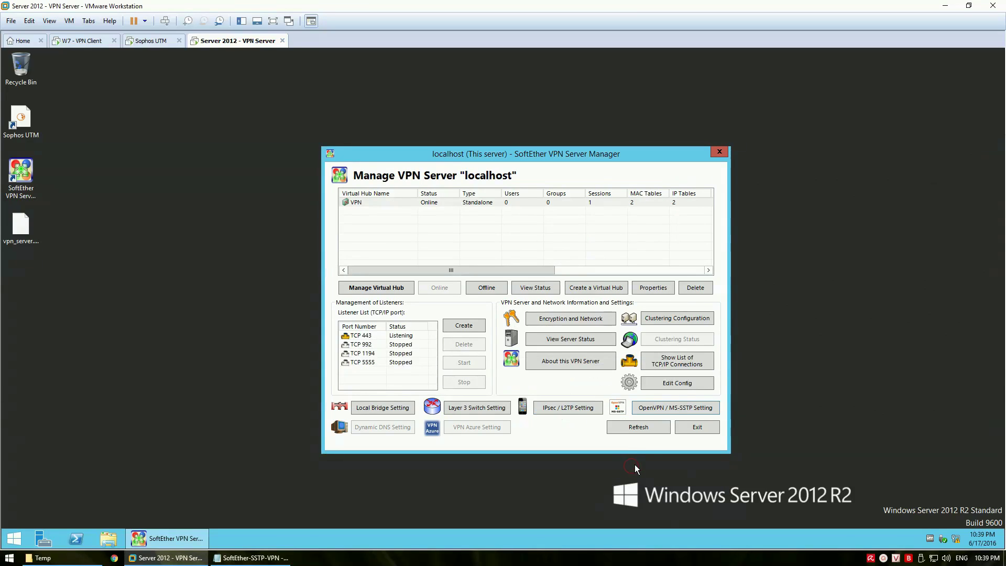
Note that SoftEther is set aside while a Certificate Authority (private CA) is installed
left_click_drag(530, 155, 507, 124)
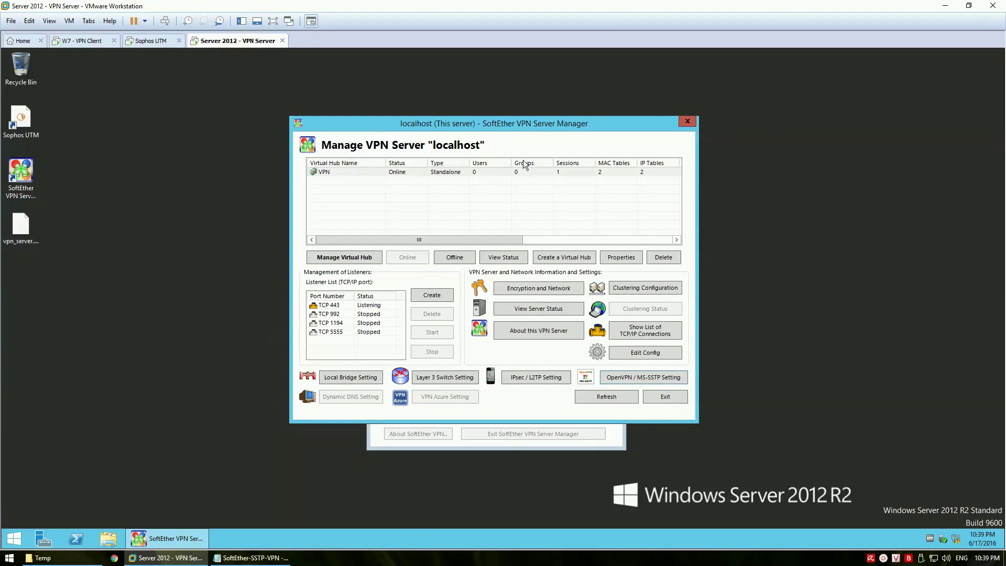
left_click_drag(540, 129, 683, 155)
left_click(252, 558)
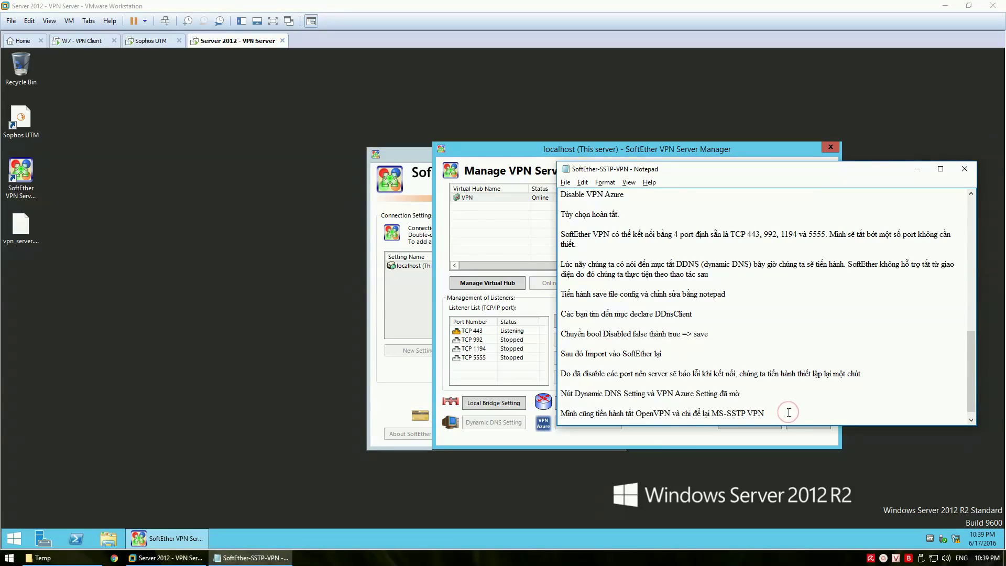
key("Return")
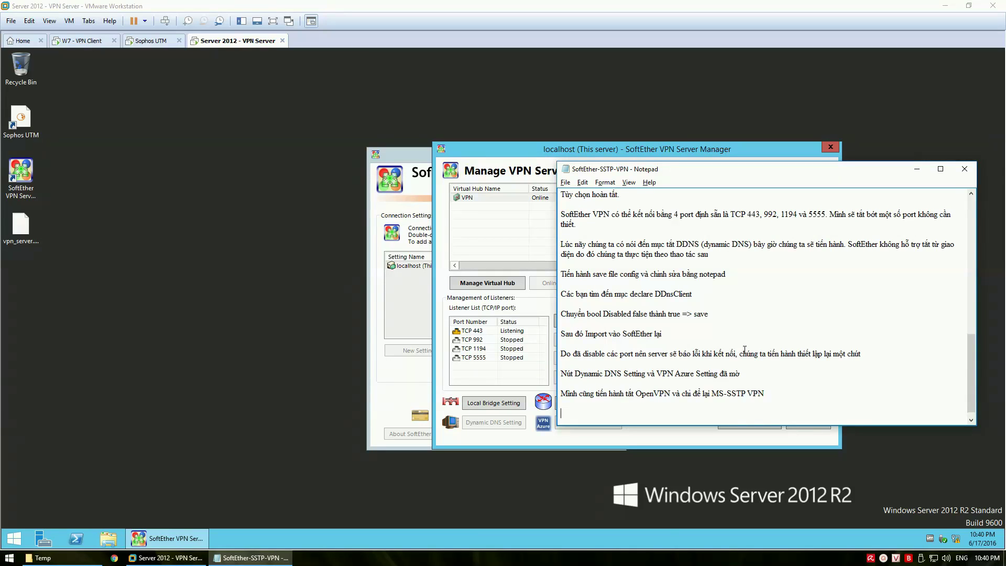
type("Tạm thời gac SoftEther VPN sang một bên")
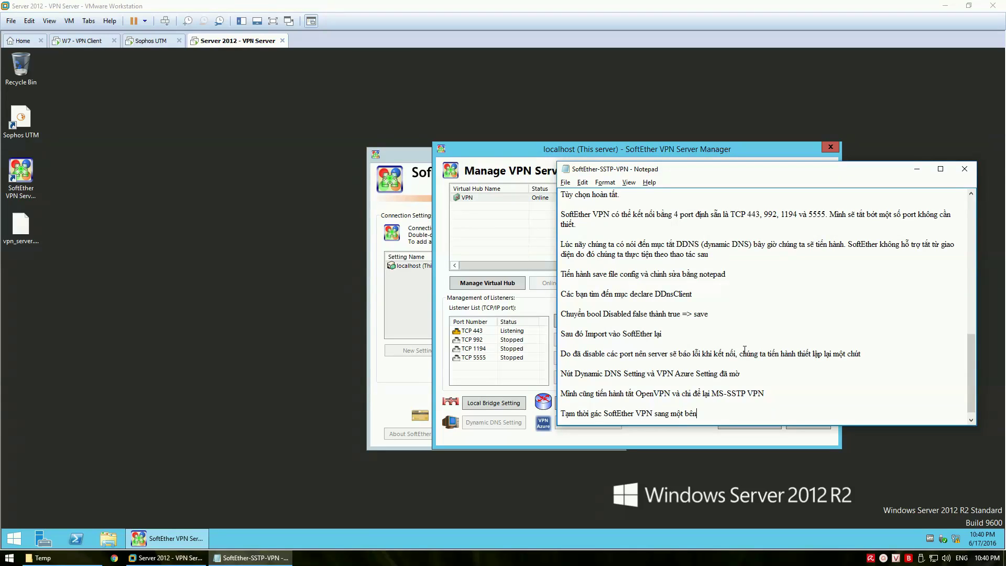
type(", mình se")
type(" tiến hành")
type(" cài dat")
type(" Certi")
type("ficate Au")
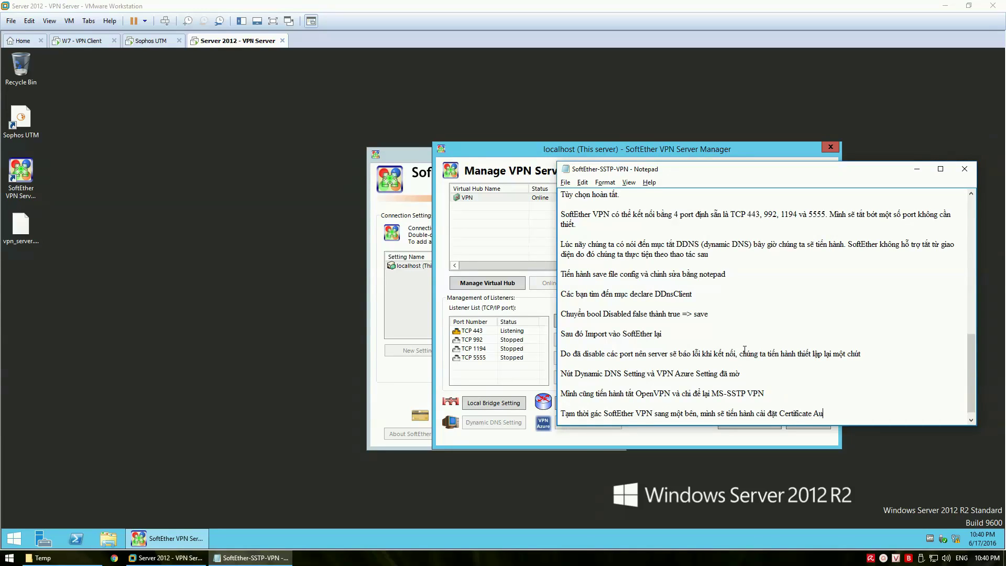
type("thority (private CA)")
key("Return")
key("Return")
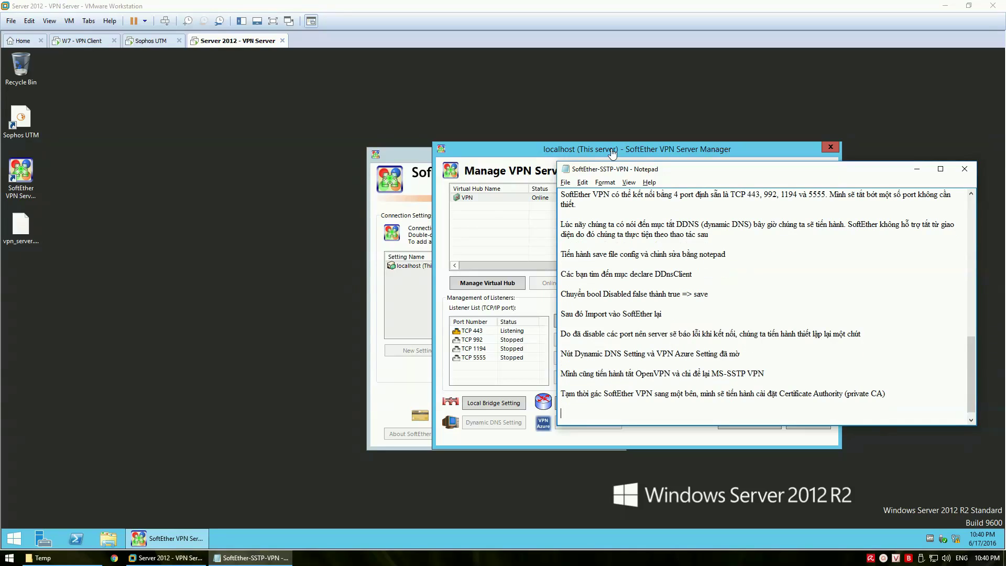
left_click(292, 298)
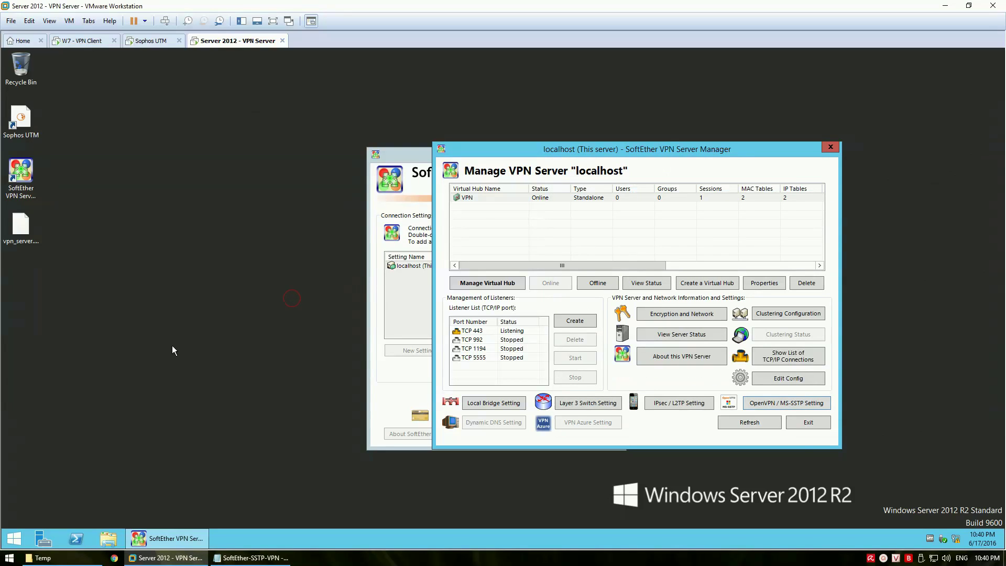
Start Add Roles and Features from Server Manager with role-based installation on the local server
left_click(49, 540)
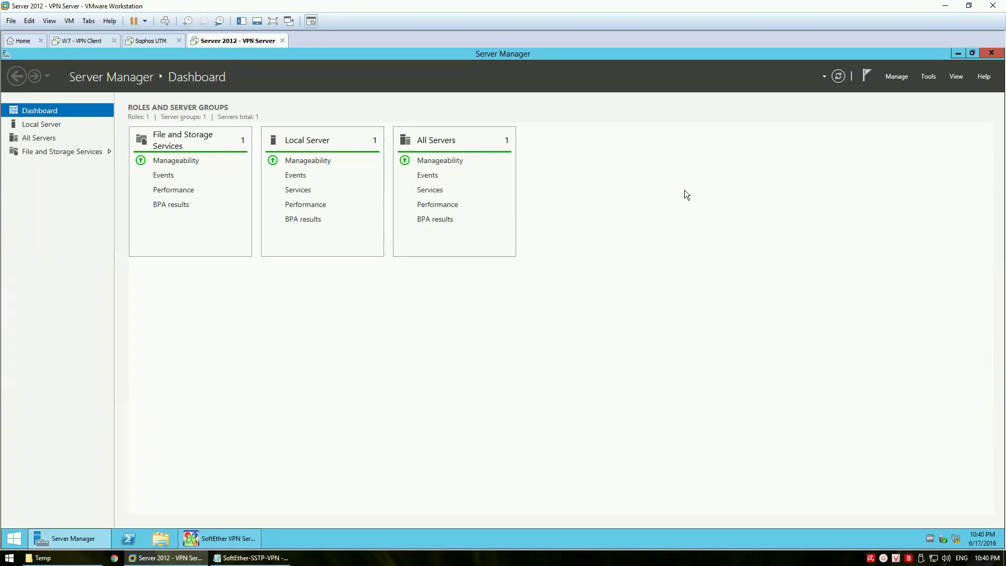
left_click(895, 75)
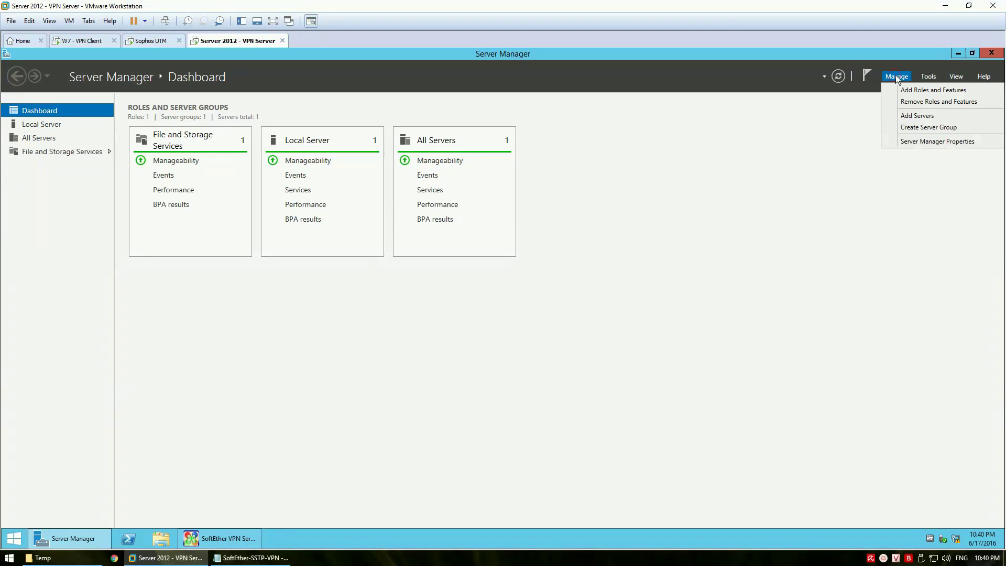
left_click(904, 89)
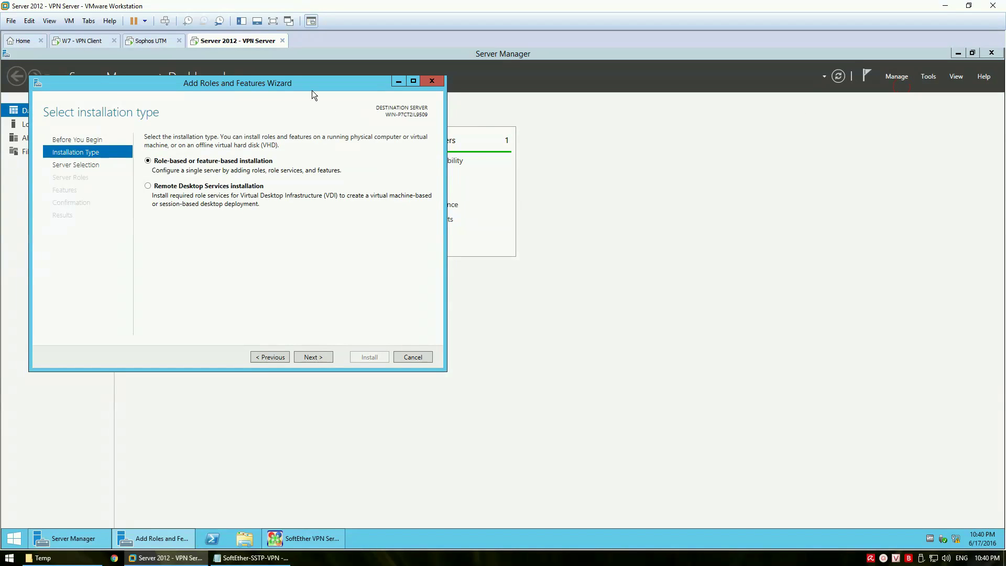
left_click(313, 91)
left_click_drag(599, 155, 599, 155)
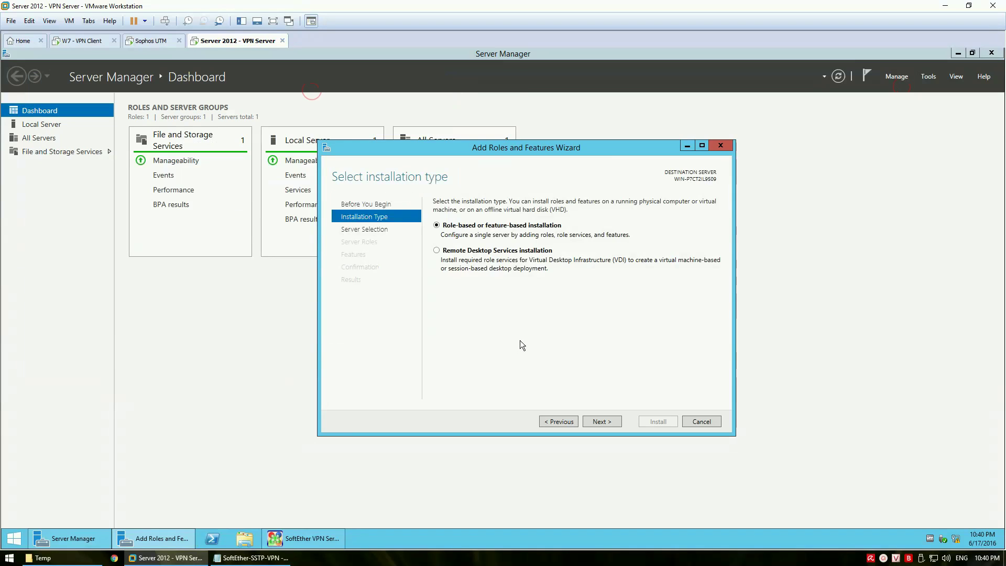
left_click(599, 421)
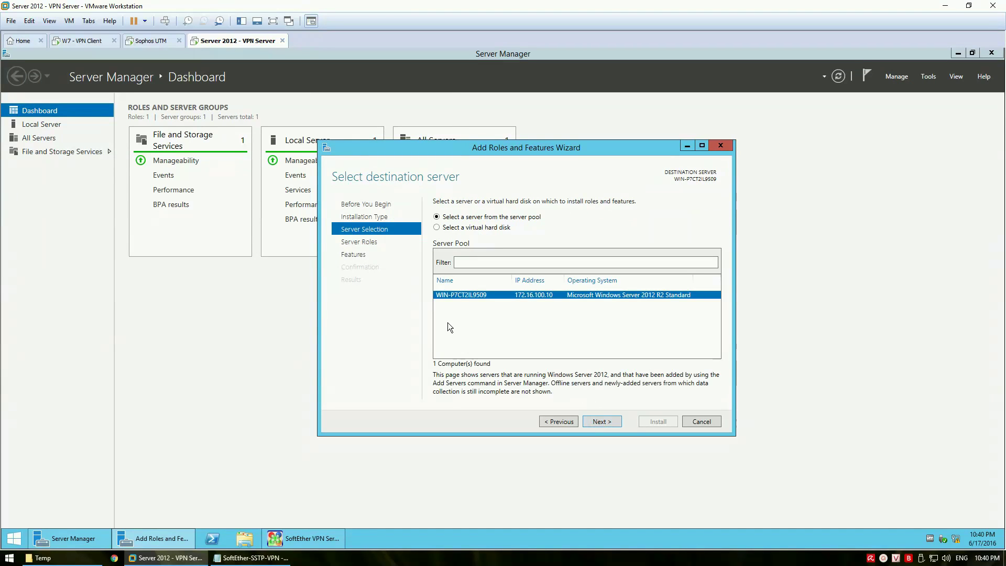
left_click(604, 421)
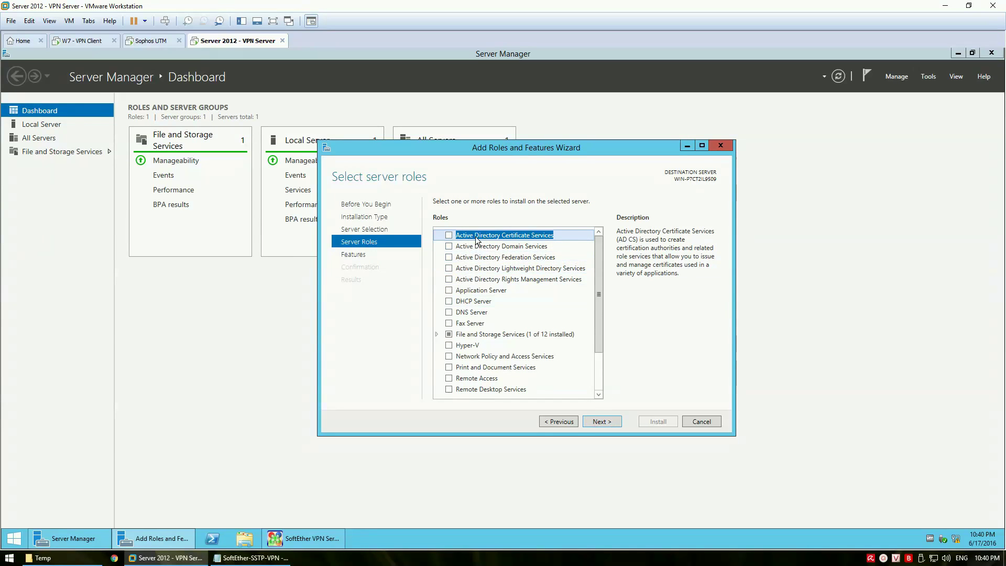
Select the Active Directory Certificate Services role with its management tools
left_click(449, 235)
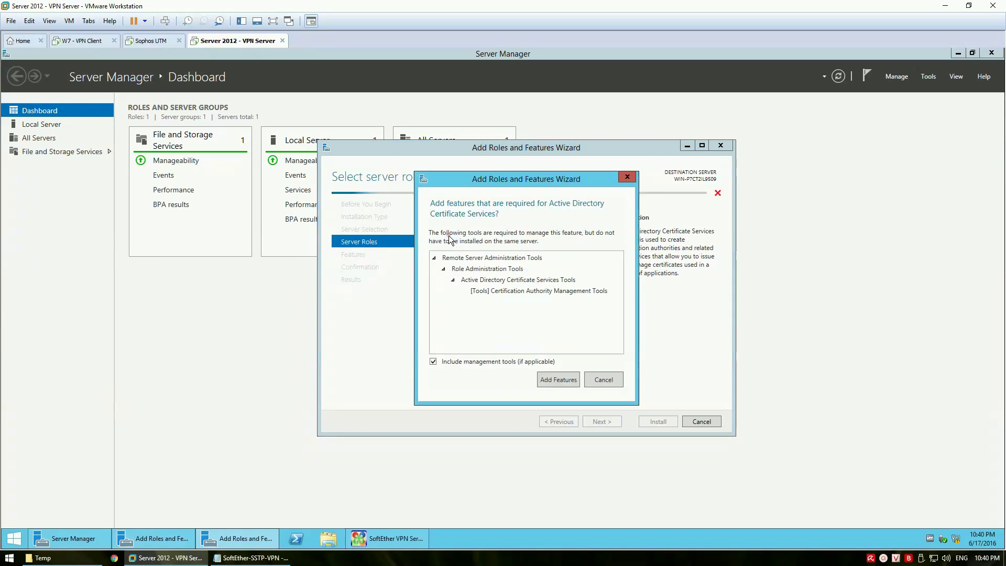
left_click(558, 379)
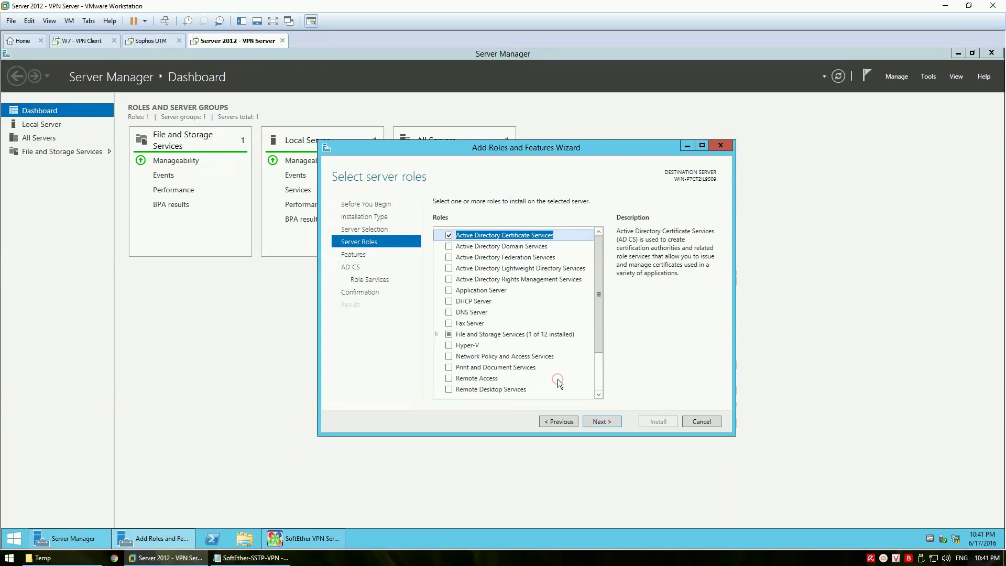
left_click(598, 421)
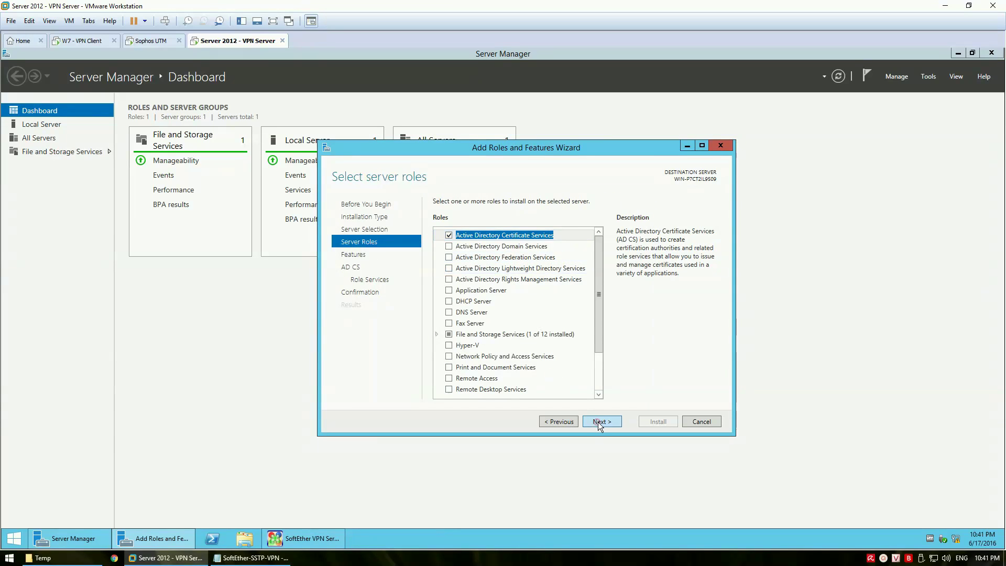
left_click(601, 421)
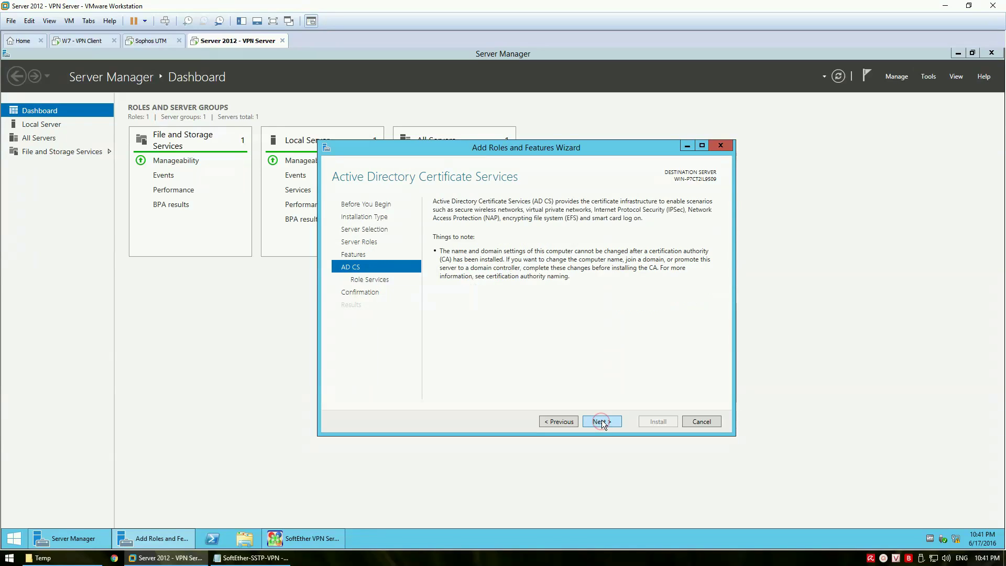
left_click(602, 421)
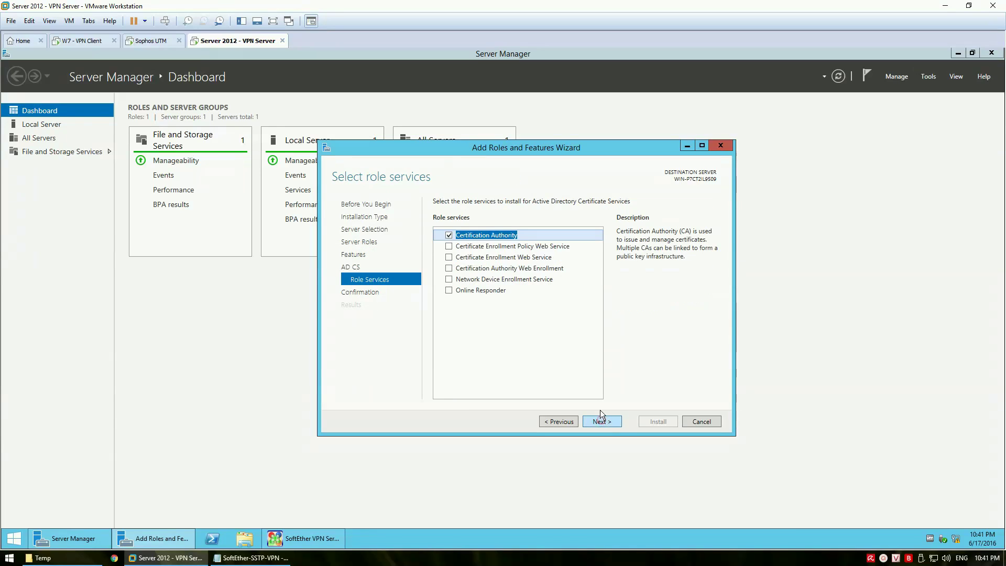
Add Certification Authority Web Enrollment with its required IIS features and reach the confirmation page
left_click(449, 268)
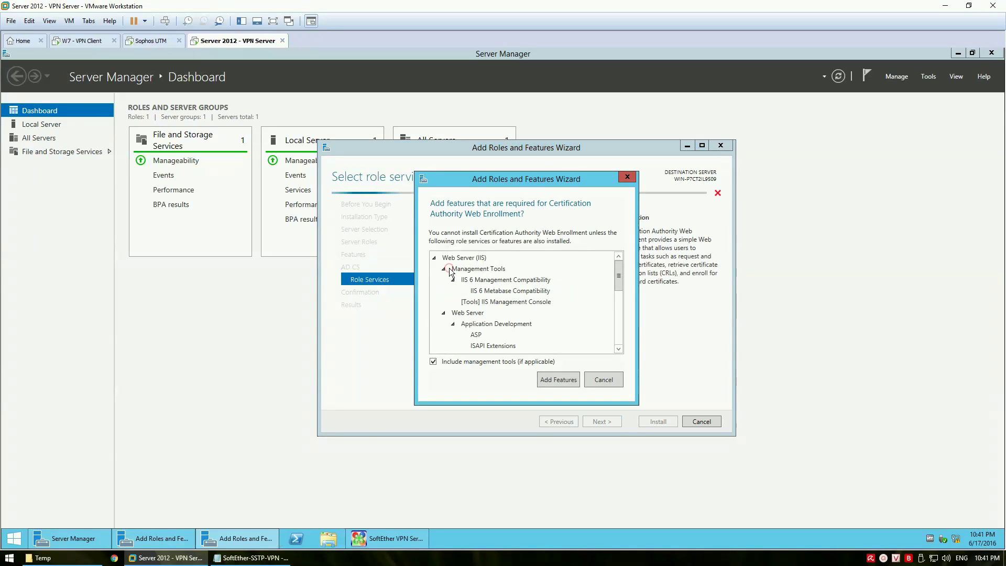
left_click(556, 377)
left_click(609, 423)
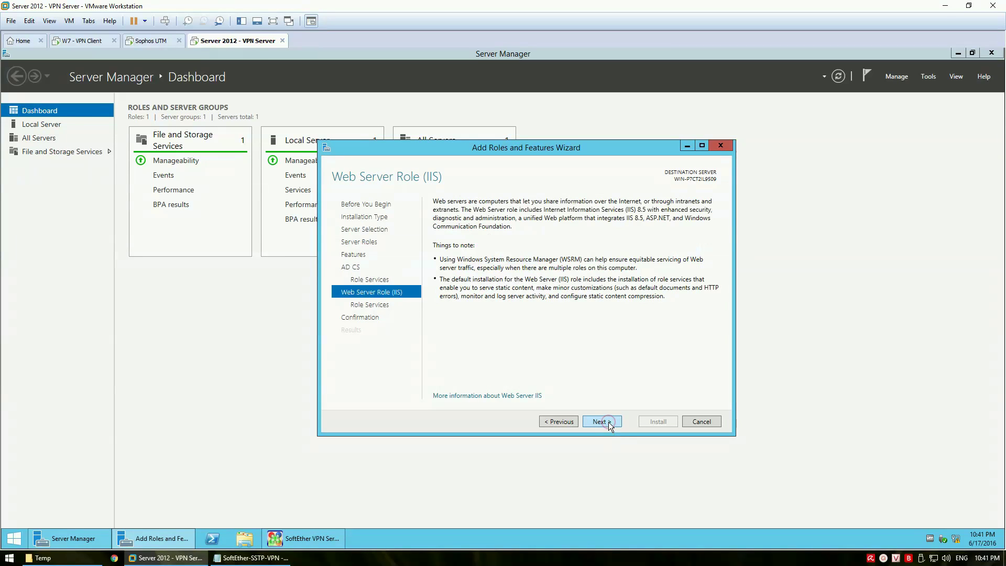
left_click(603, 423)
scroll(543, 308, "down", 3)
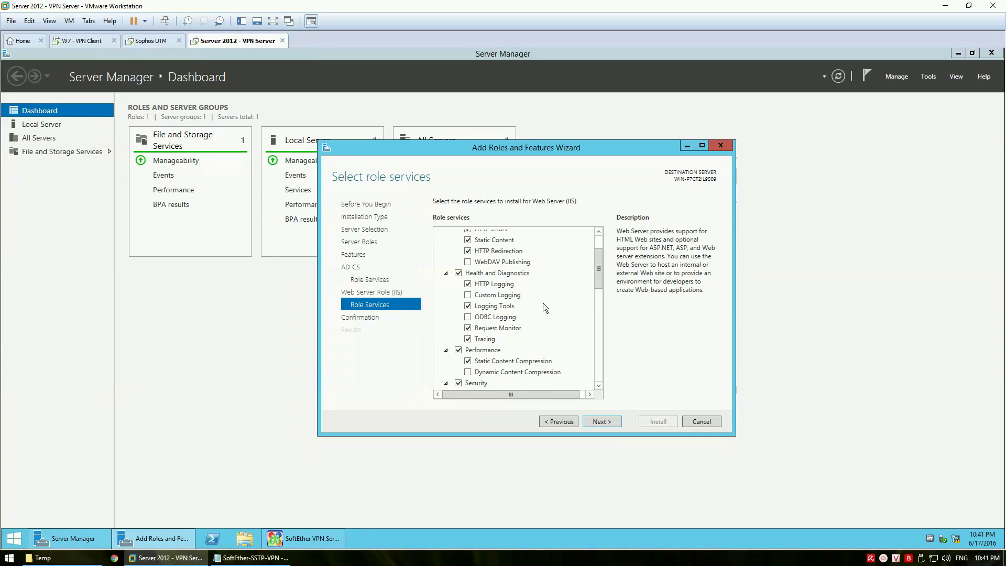
left_click(470, 324)
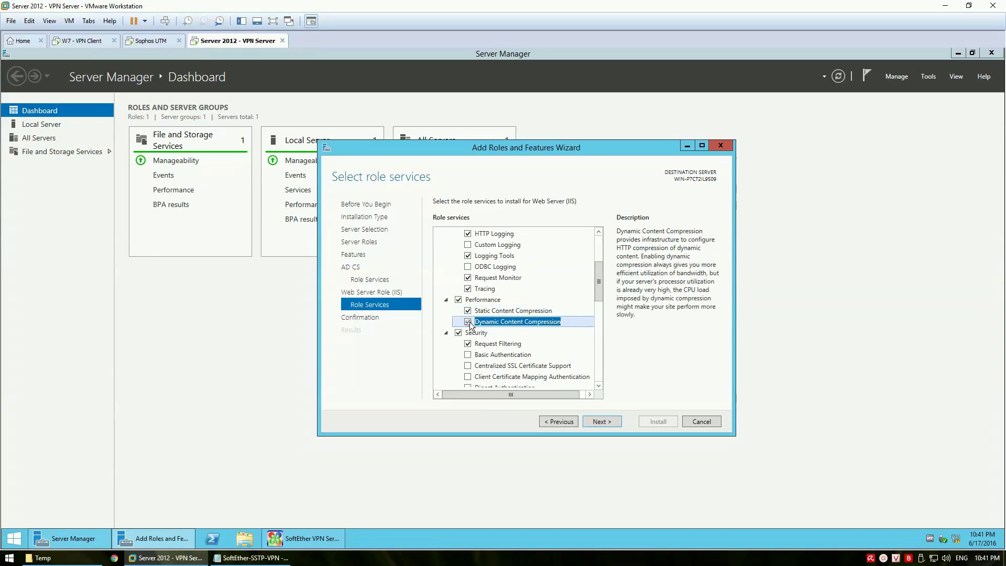
scroll(514, 319, "down", 4)
scroll(518, 322, "down", 5)
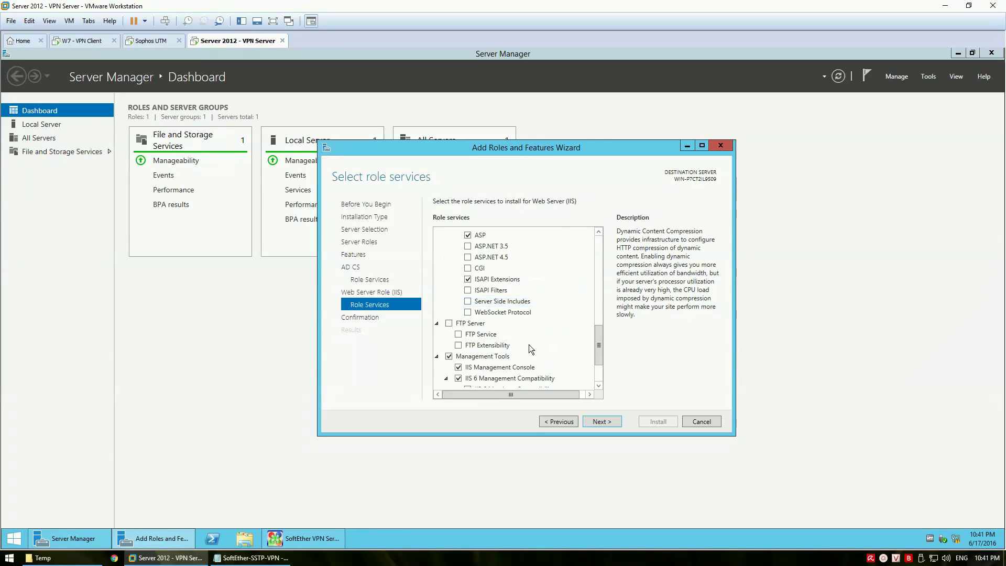
left_click(599, 421)
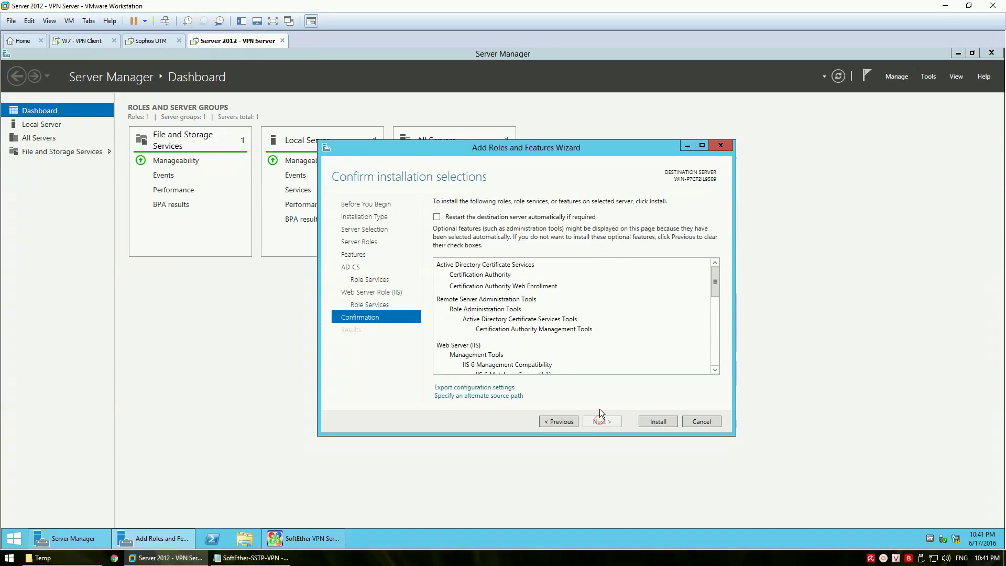
Install AD CS and IIS and confirm the wizard reports success
left_click(659, 424)
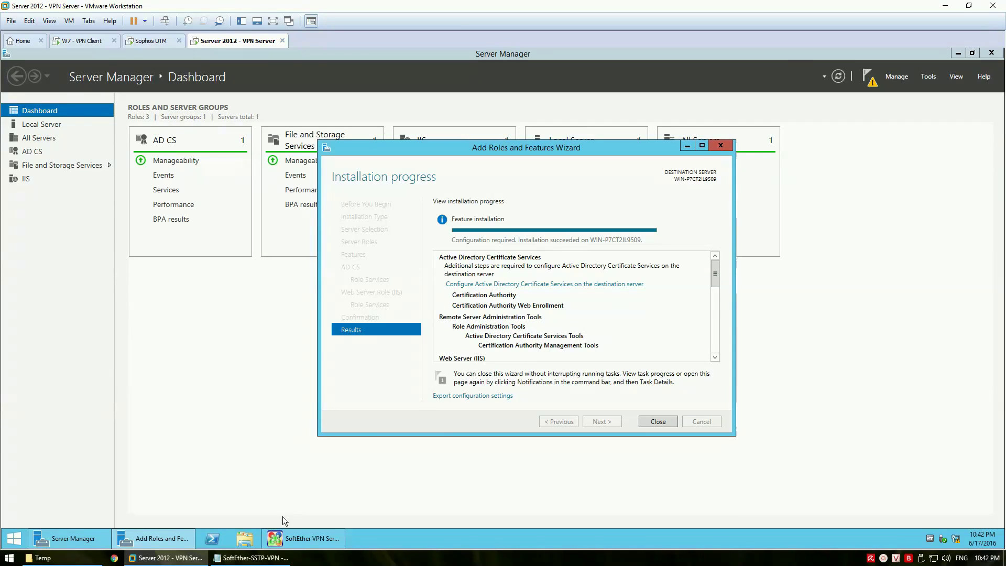
left_click(251, 558)
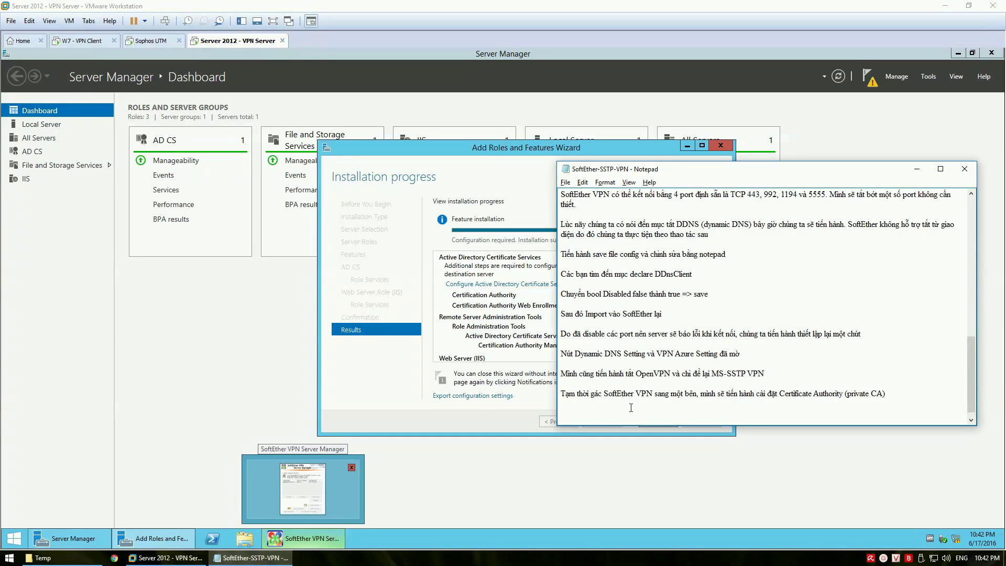
left_click(445, 327)
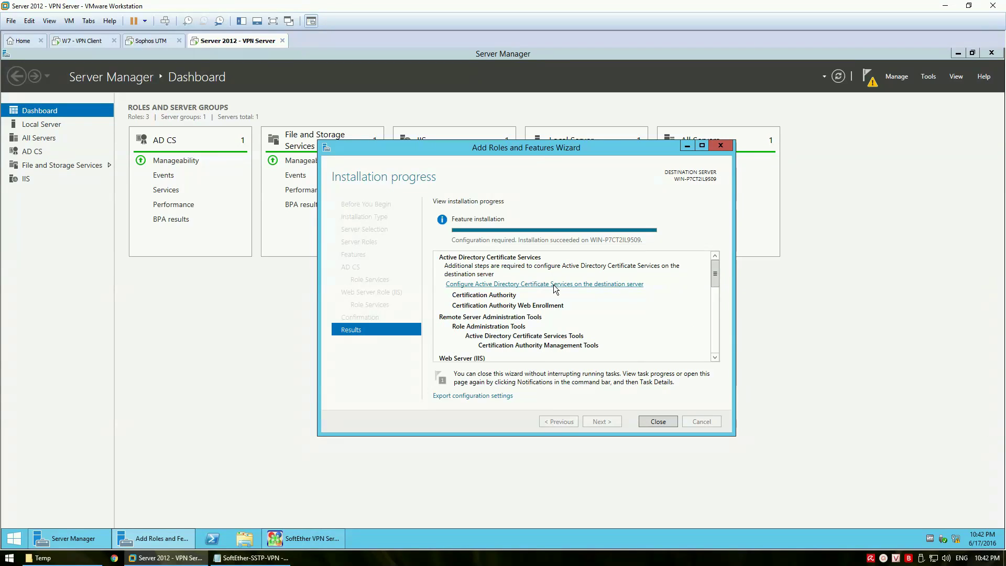
Launch AD CS configuration and note 'Tiến hành cau hinh CA' in Notepad
left_click(553, 286)
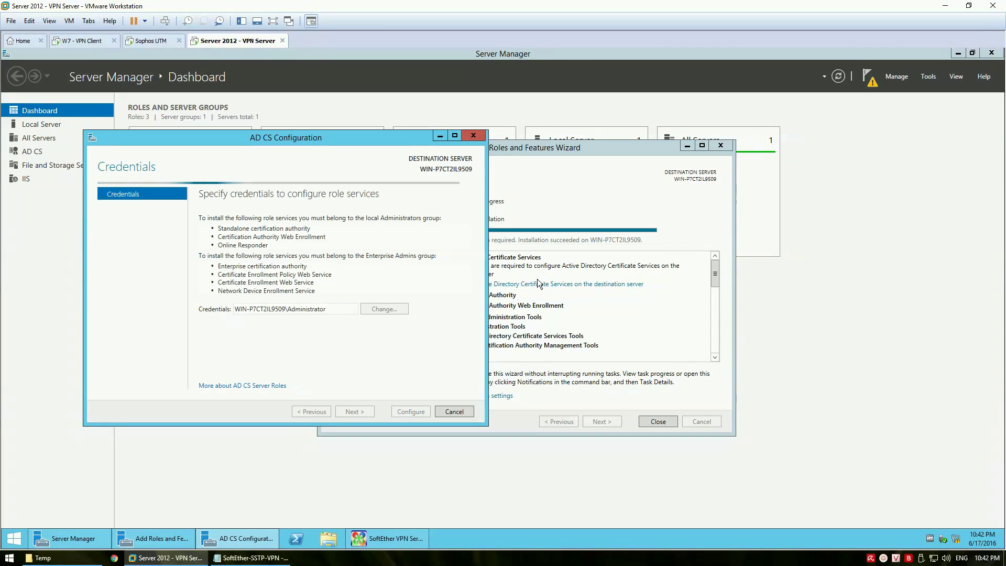
left_click_drag(294, 143, 412, 185)
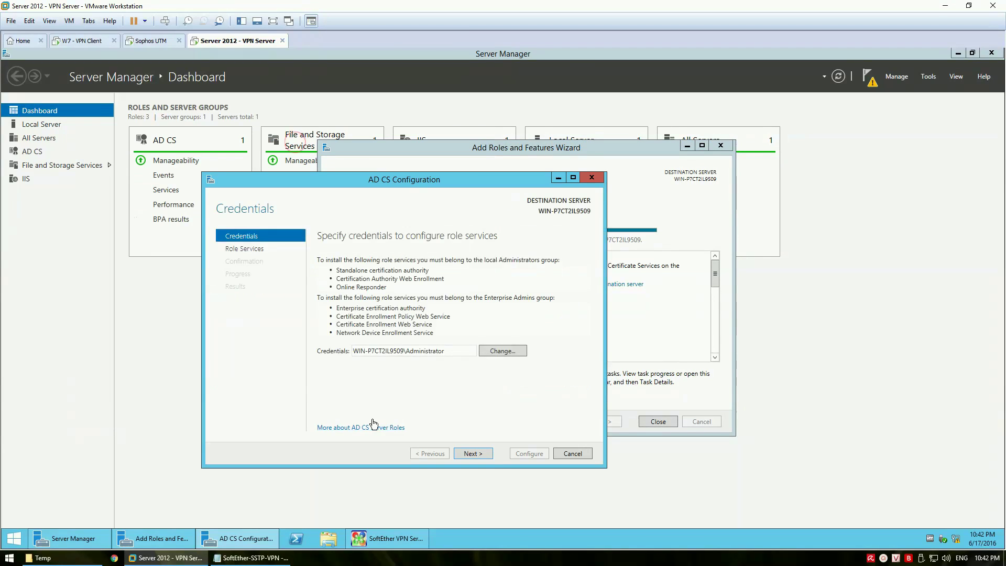
left_click(252, 558)
type("Tiến hành")
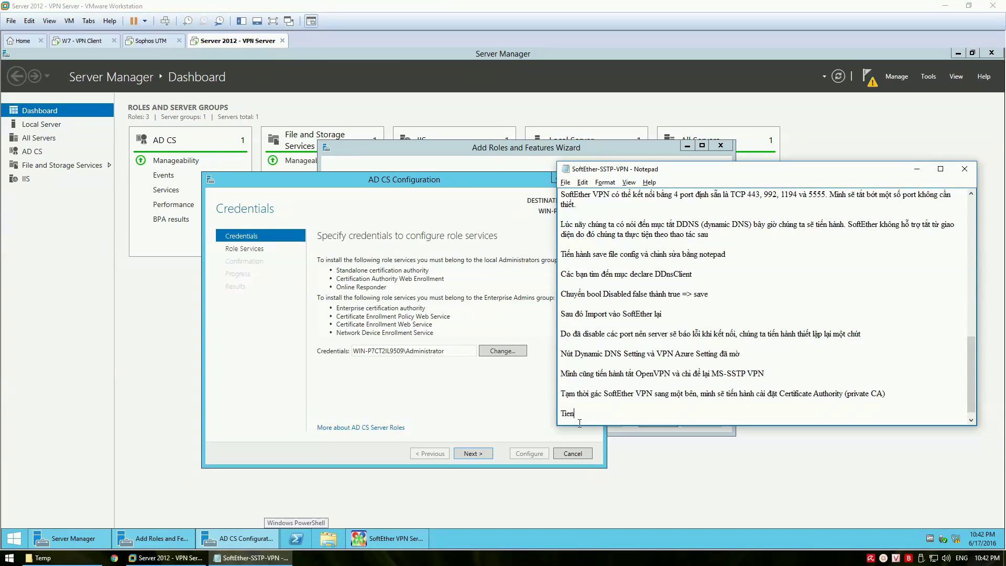
type(" cau")
type(" hinh CA")
key("Return")
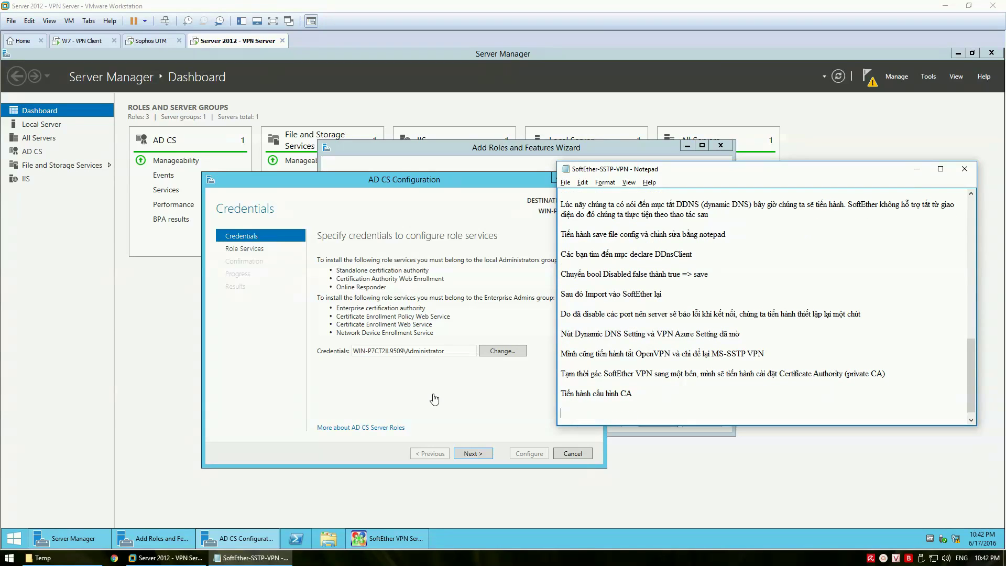
Configure Certification Authority and Web Enrollment as a standalone root CA with new key and SHA512
left_click(433, 393)
left_click(480, 455)
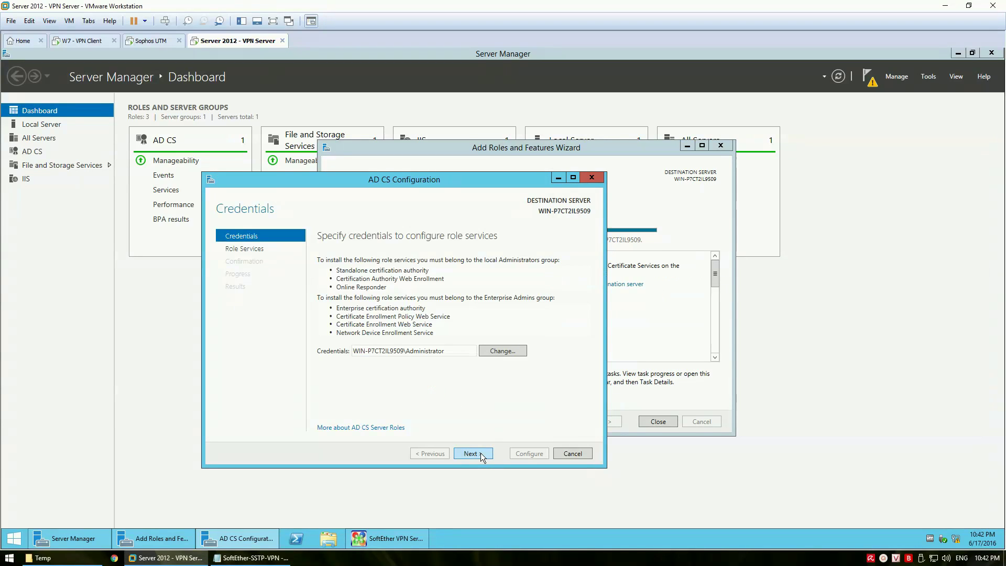
left_click(356, 259)
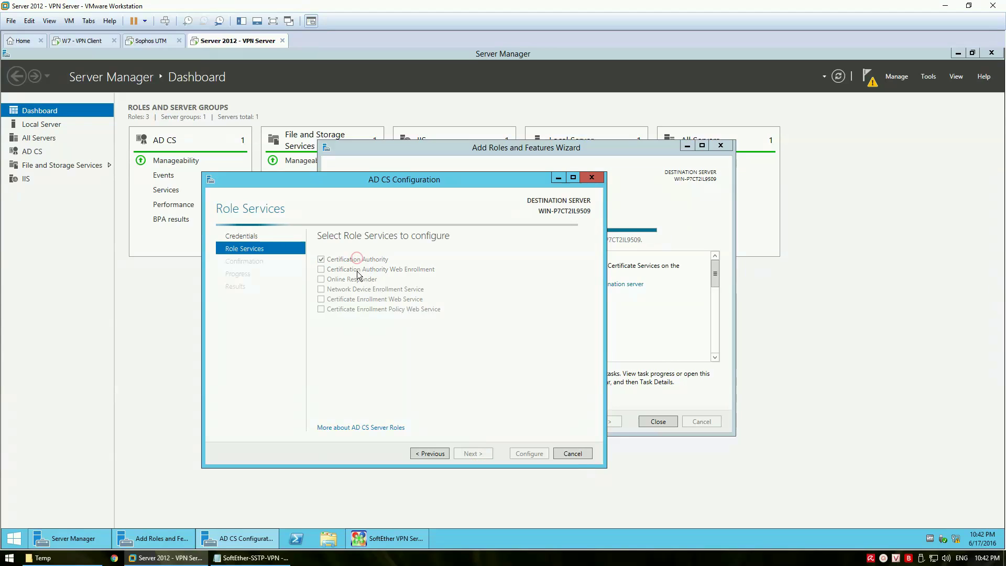
left_click(356, 270)
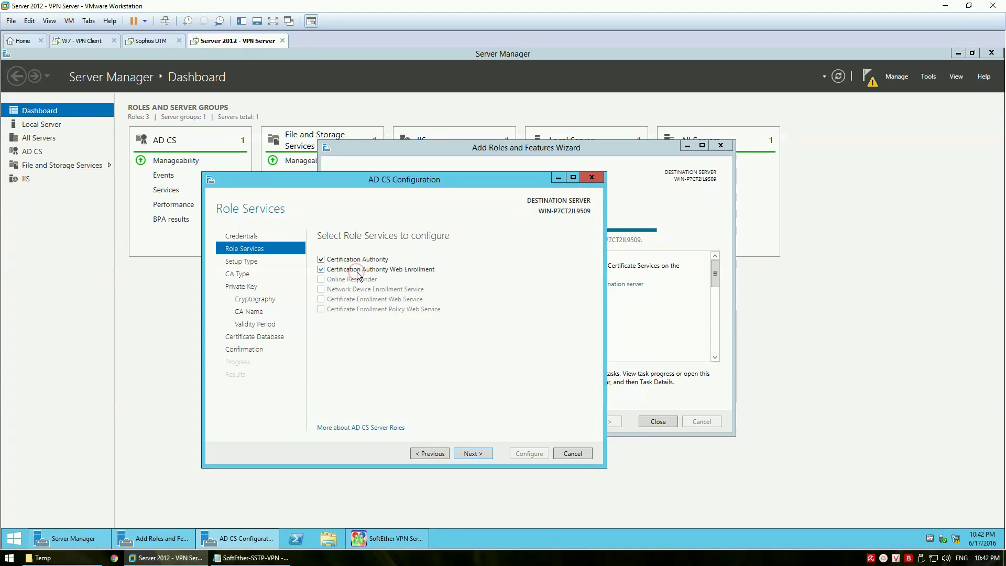
left_click(473, 452)
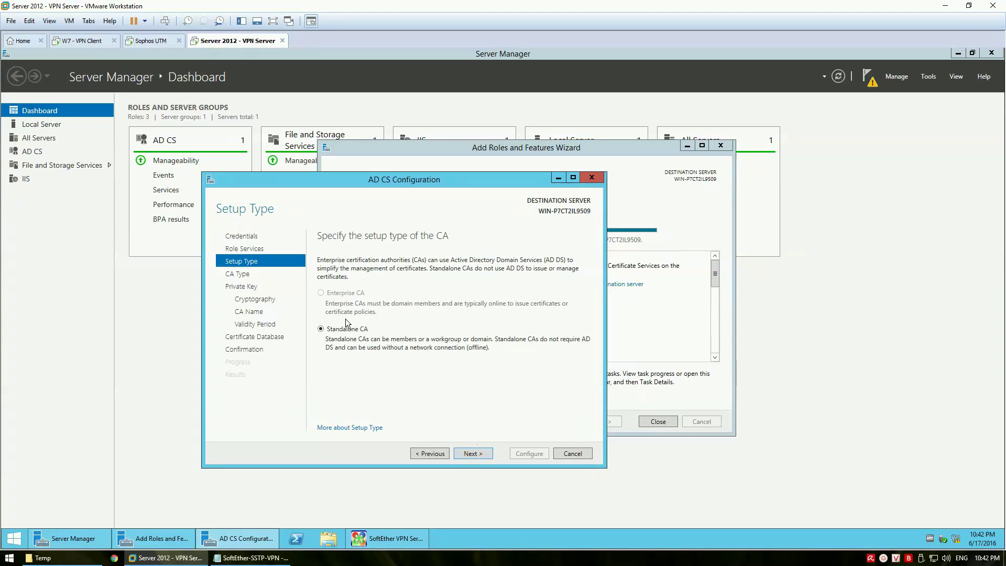
left_click(473, 453)
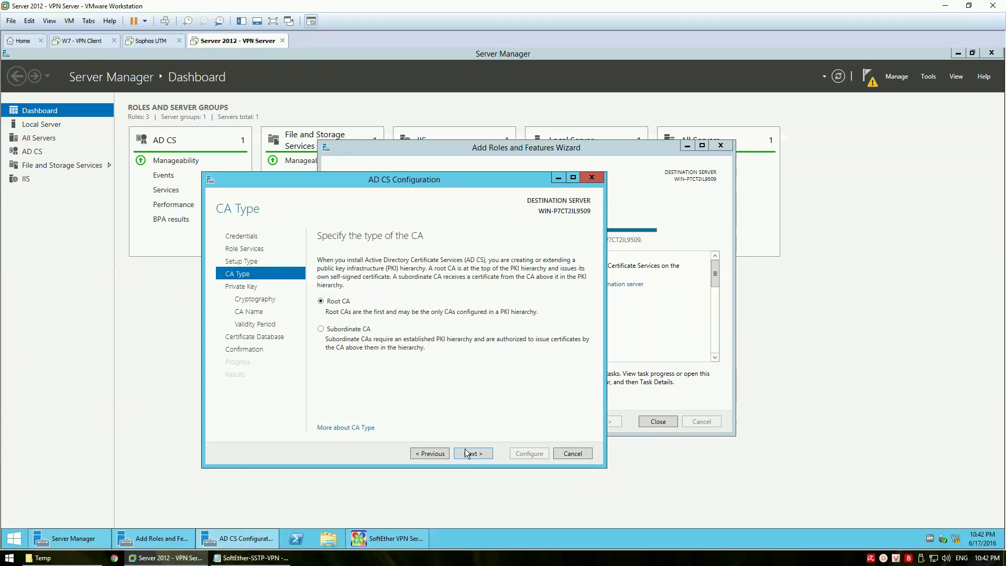
left_click(471, 452)
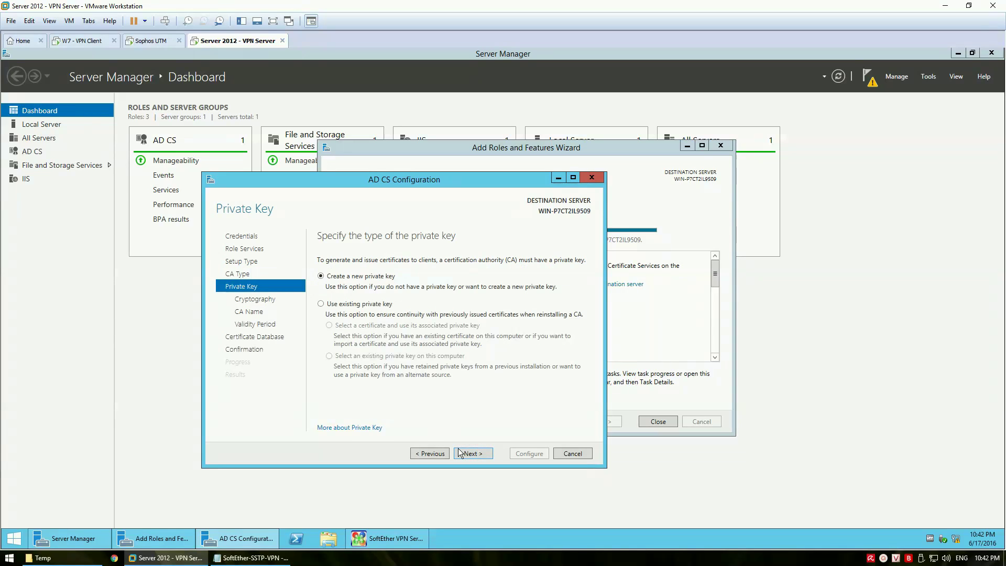
left_click(464, 454)
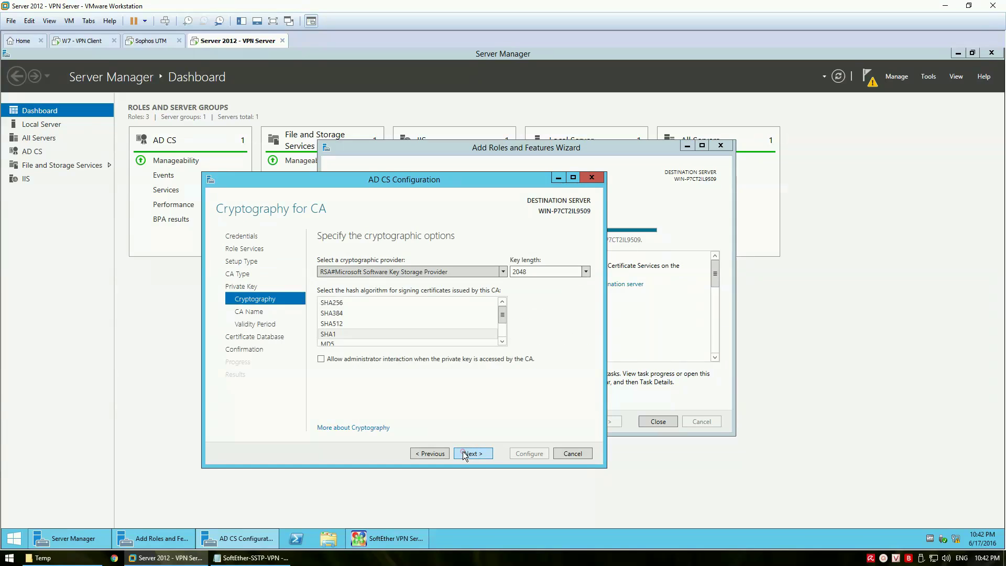
left_click(354, 325)
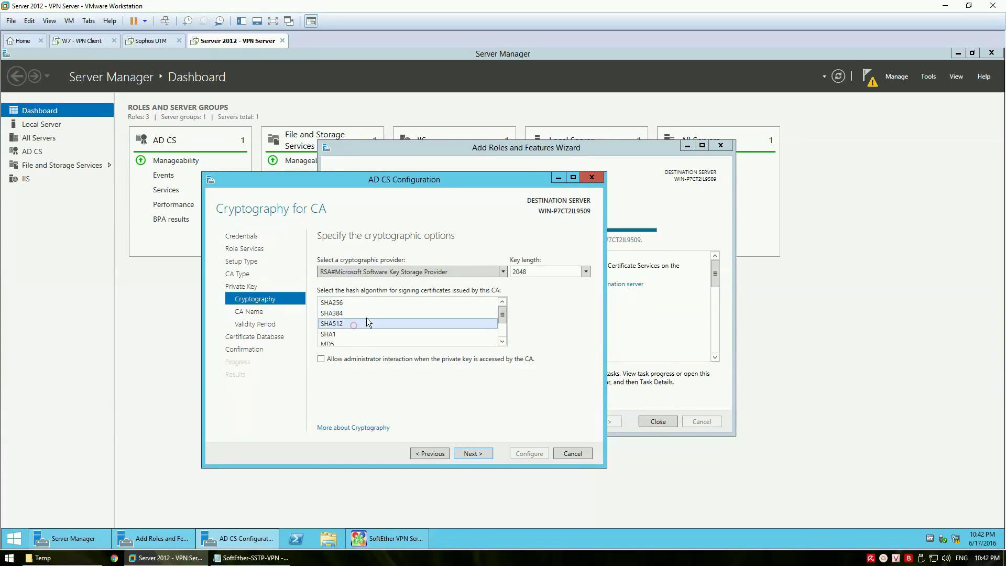
left_click(474, 453)
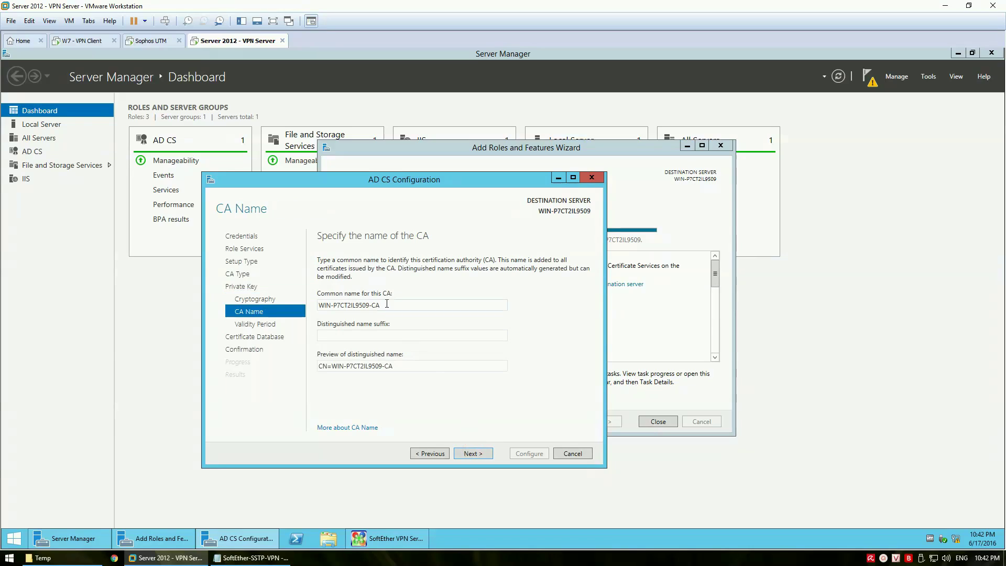
Name the CA 'VMBlogs Private CA', keep 5-year validity and default database, and configure
left_click_drag(393, 305, 318, 305)
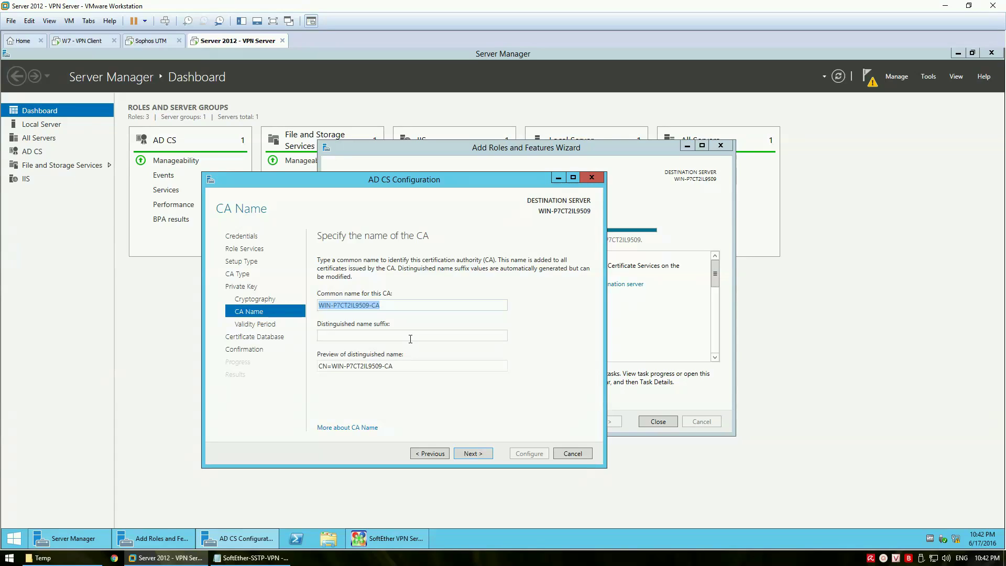
type("VMBlogs")
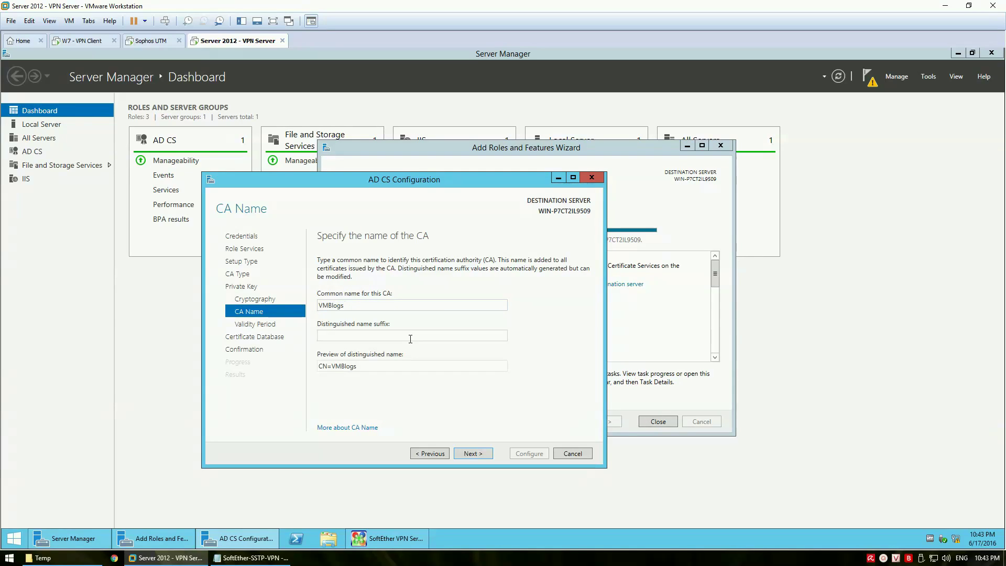
type(" Private CA")
left_click(477, 452)
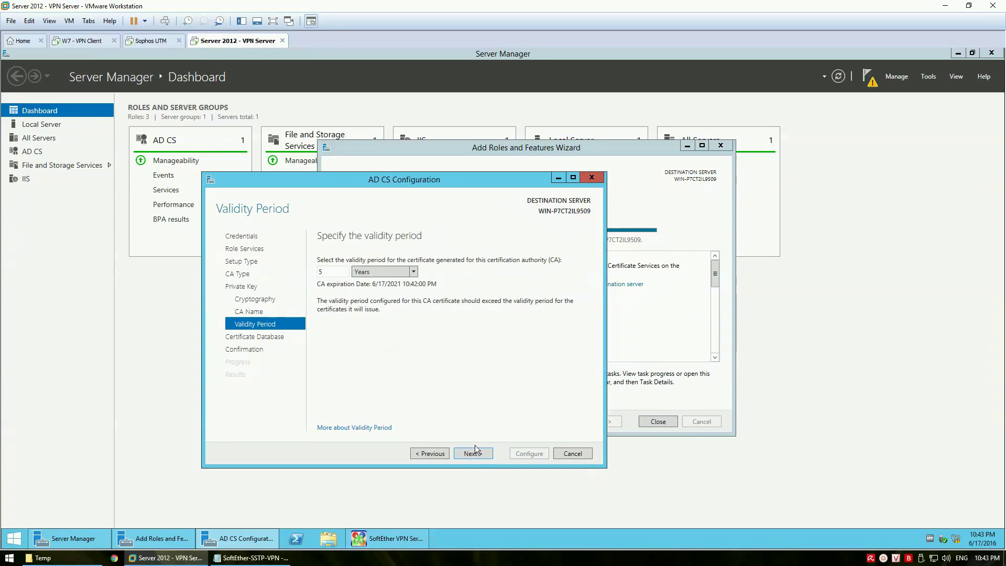
left_click(473, 454)
left_click(474, 453)
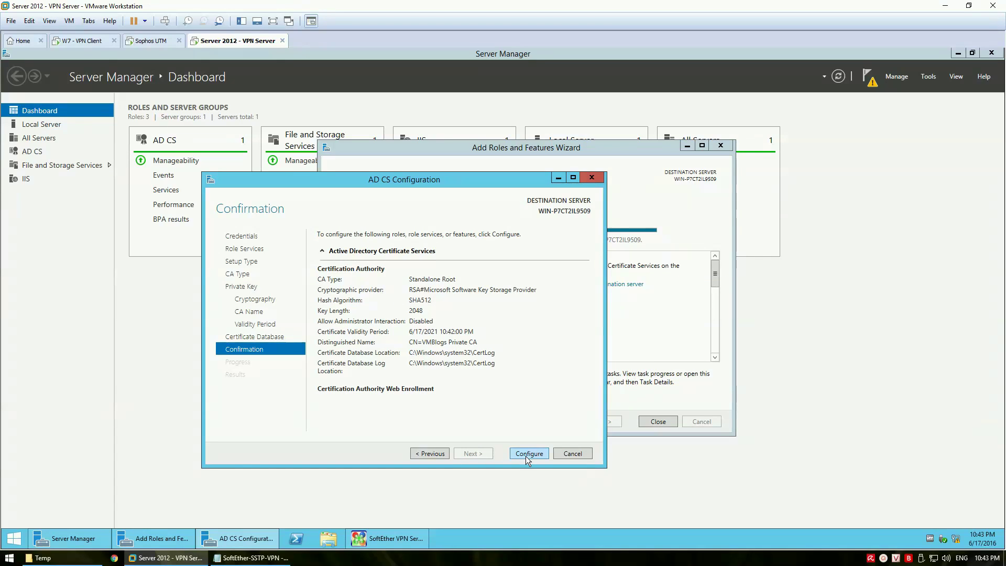
left_click(526, 455)
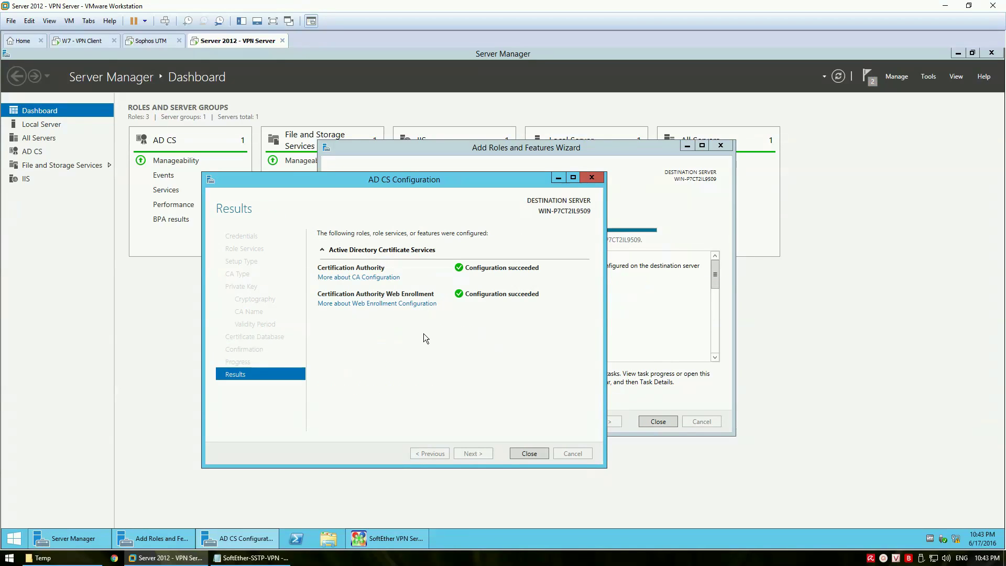
Close the AD CS configuration and Add Roles wizards, returning to the Server Manager dashboard
left_click(530, 453)
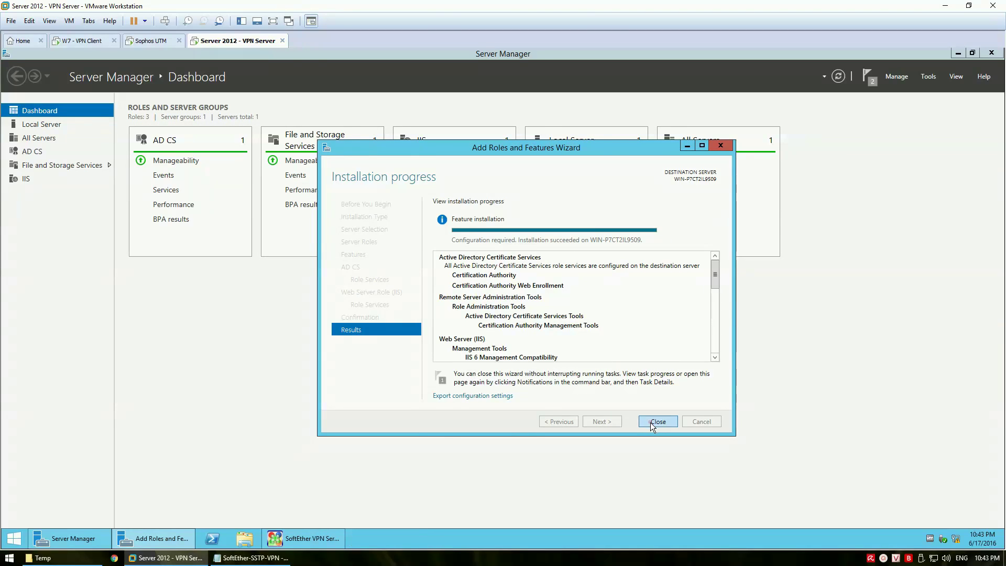
left_click(654, 422)
left_click(275, 349)
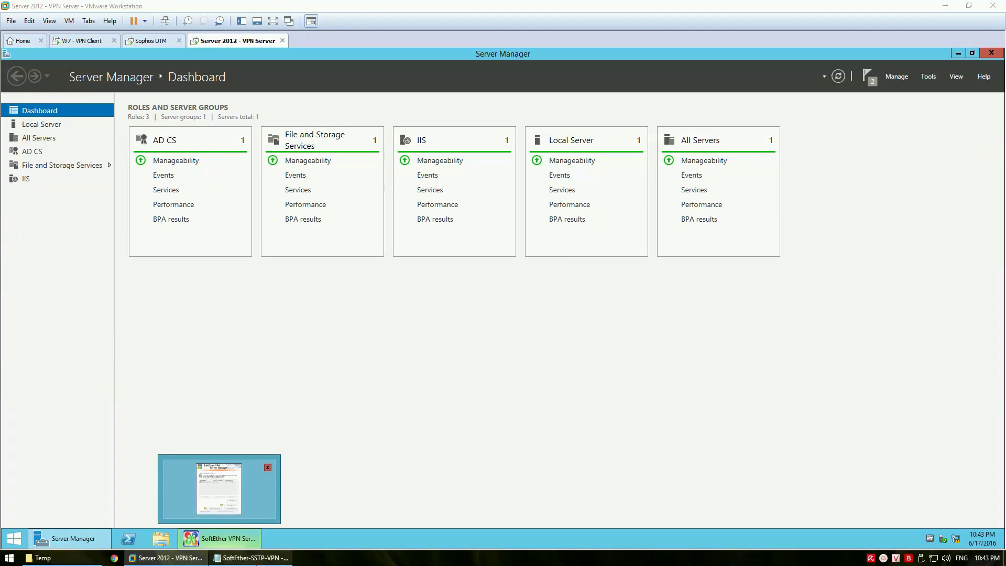
Dismiss both deployment notifications in Server Manager and minimize it
left_click(261, 557)
left_click(435, 381)
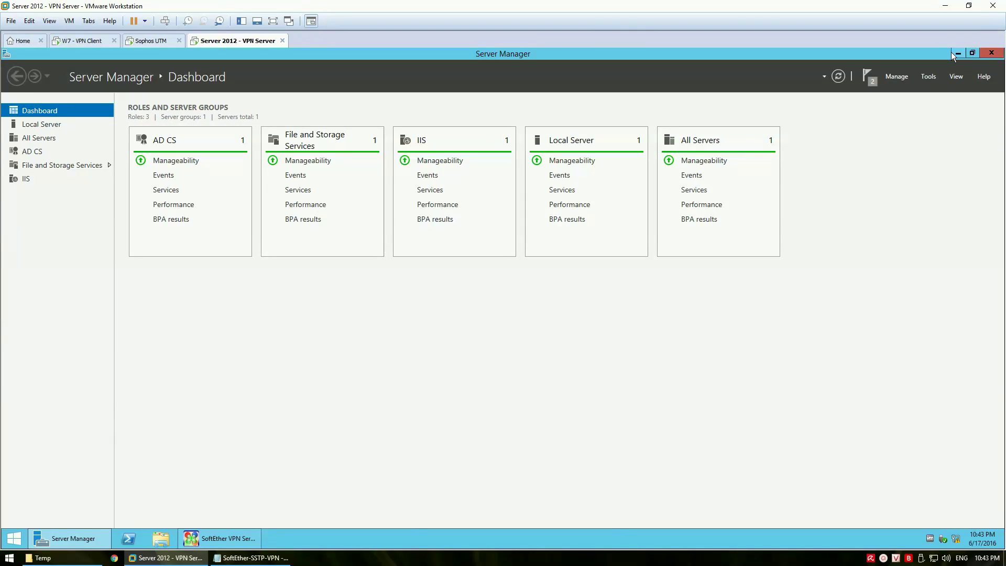
left_click(868, 79)
left_click(871, 100)
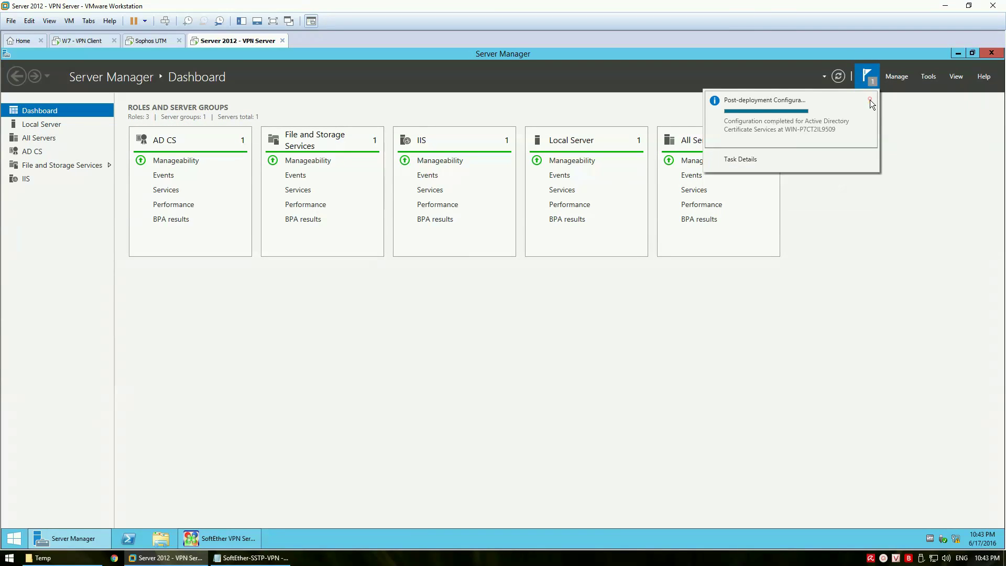
left_click(870, 100)
left_click(918, 135)
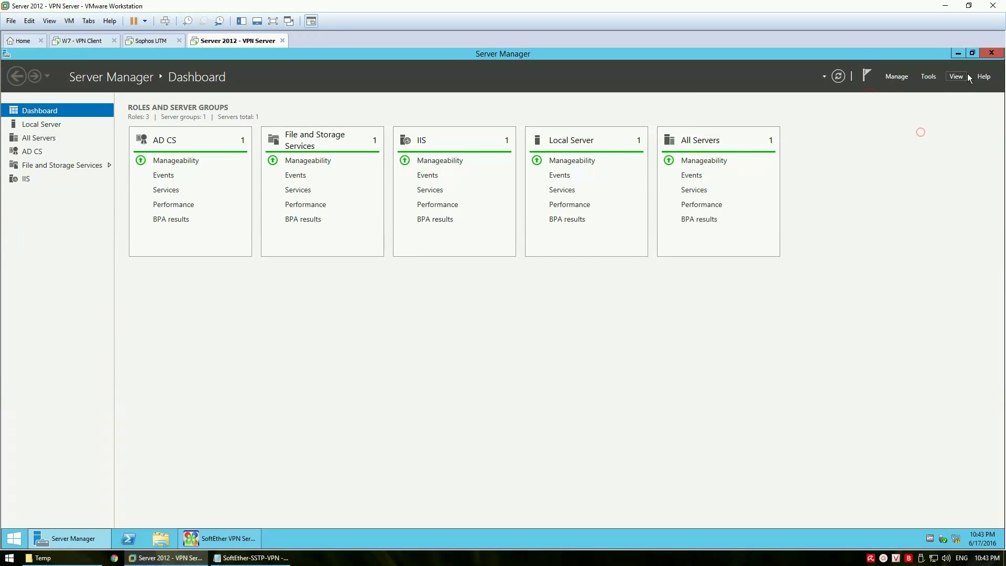
left_click(957, 53)
Permanently delete vpn_server.config from the desktop and refresh, bringing the notes forward
left_click(119, 303)
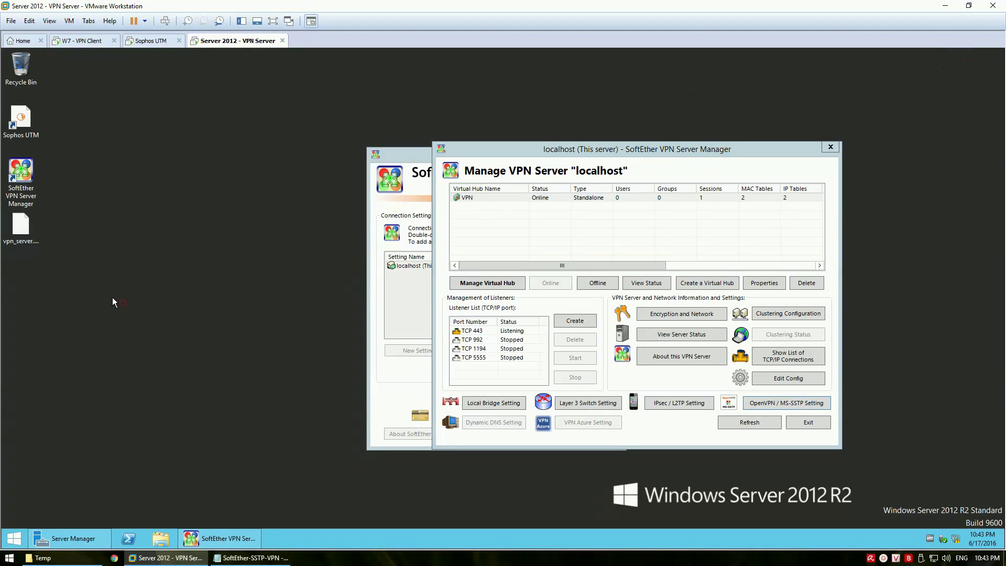
key("shift+Delete")
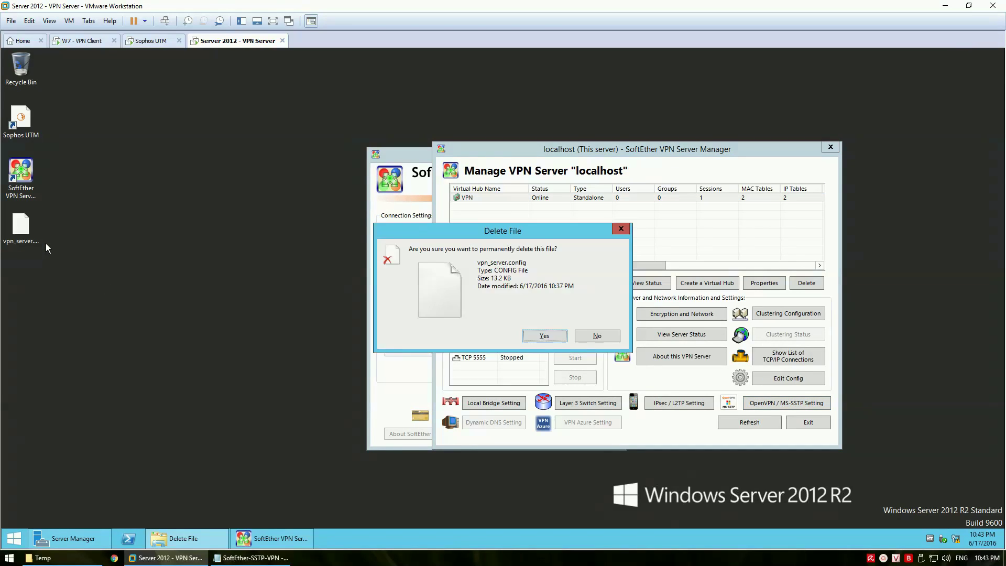
key("Escape")
right_click(95, 230)
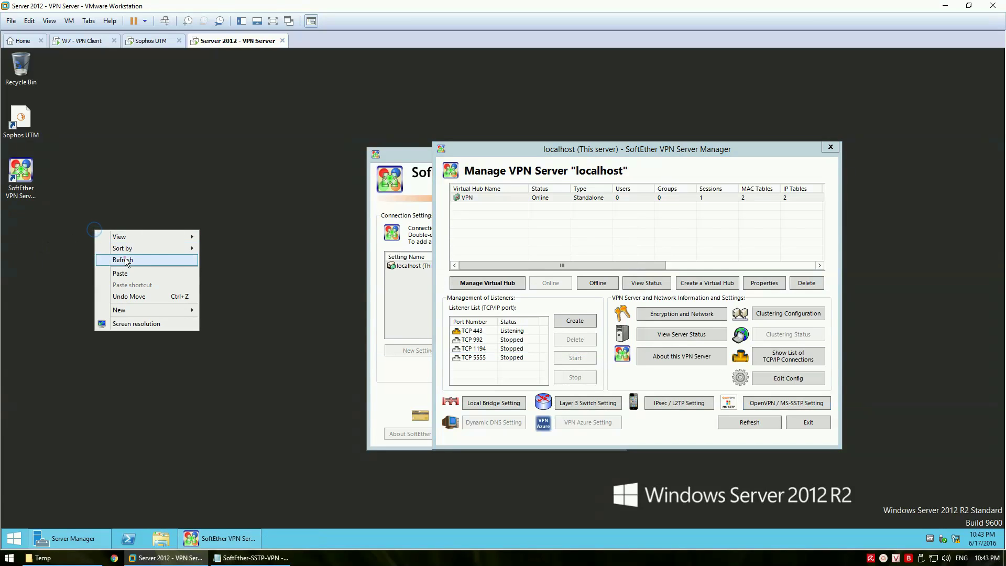
left_click(124, 258)
left_click(252, 557)
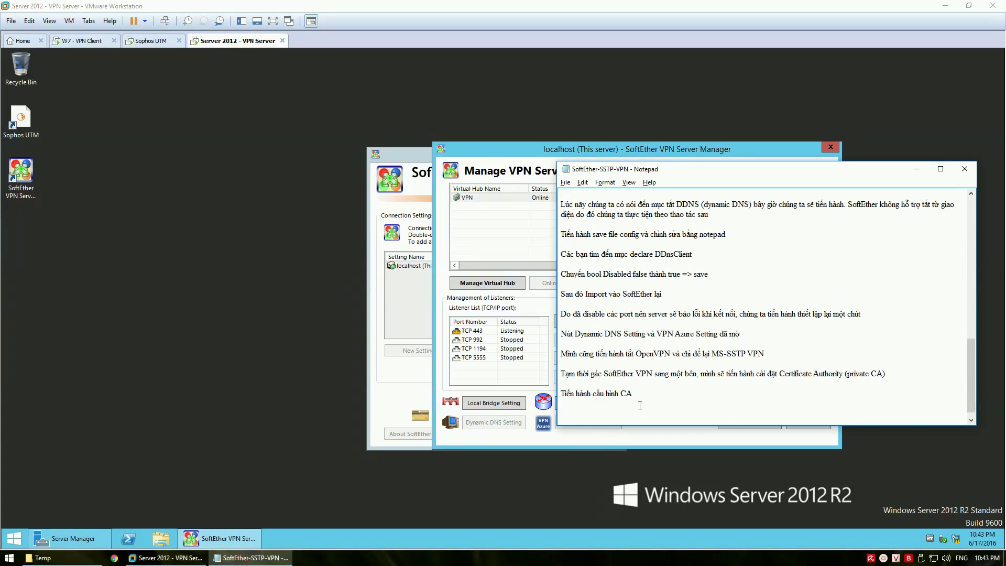
Add notes 'Chúng ta sẽ tien hành tạo certificate cho SoftEther VPN Server' and 'Minh se tiến hành tạo request bang', then minimize Notepad
type("Chúng ta sẽ tien hành tạo certificate cho SoftEther ")
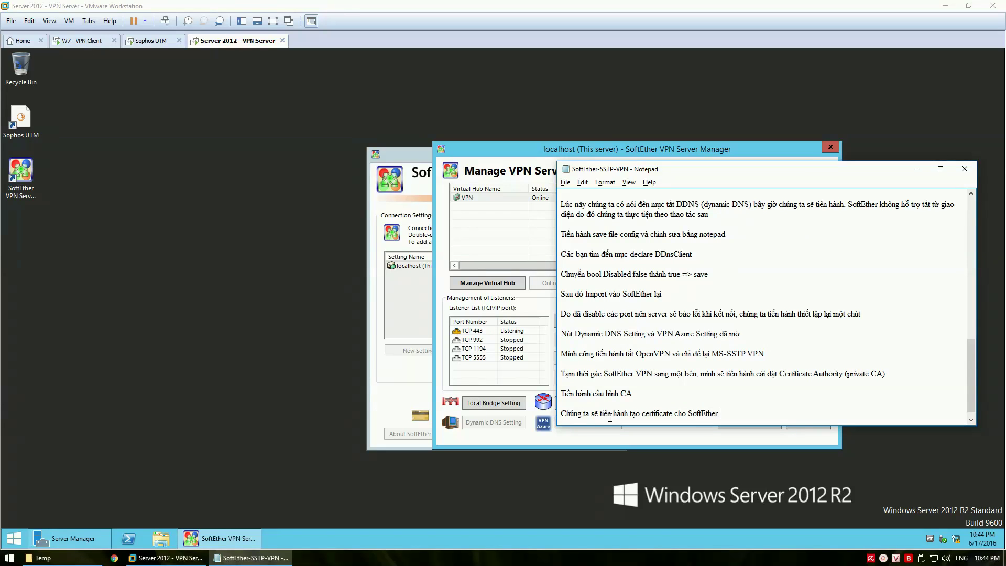
type("VPN Server")
key("Return")
key("Return")
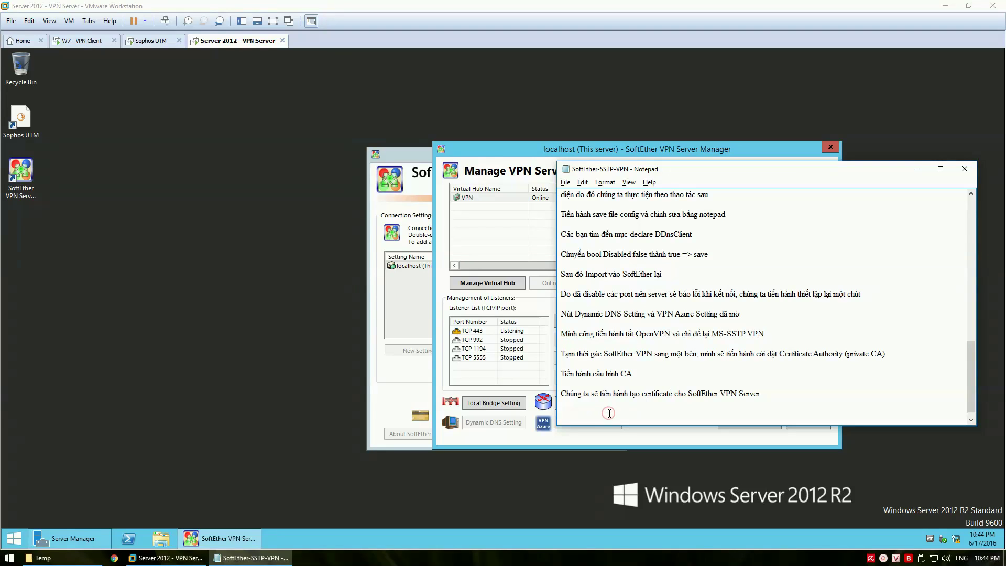
type("Minh ")
type("se tiến hành ")
type("tạo req")
type("uest bang IIS")
key("Return")
left_click(250, 557)
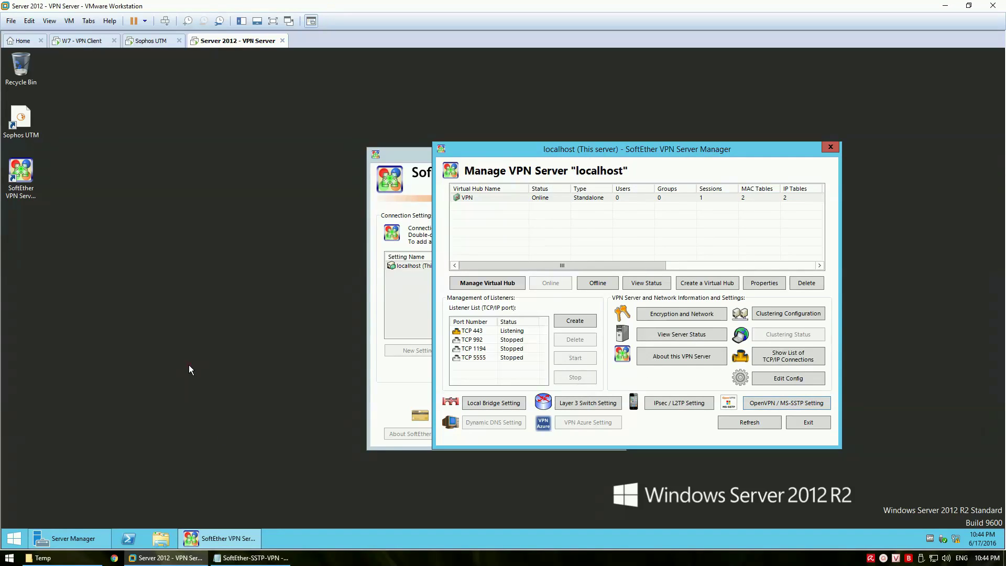
Copy Certification Authority and IIS Manager shortcuts to the desktop and launch IIS Manager
left_click(24, 531)
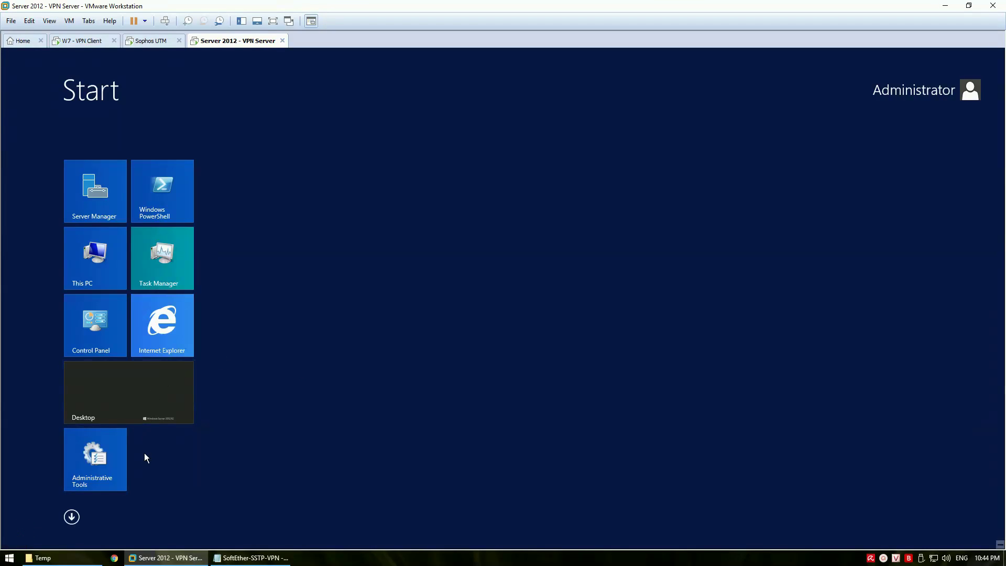
left_click(123, 468)
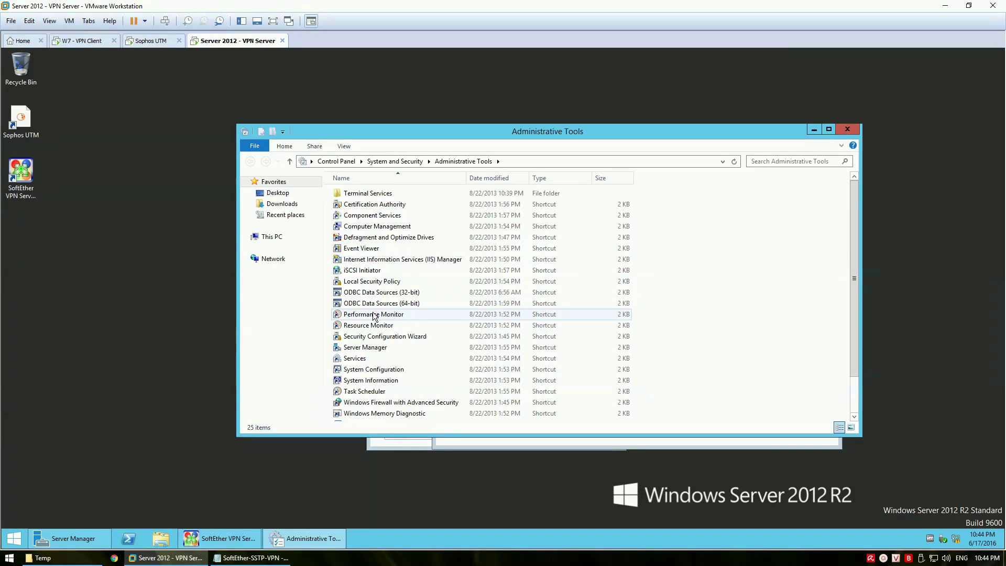
left_click(368, 205)
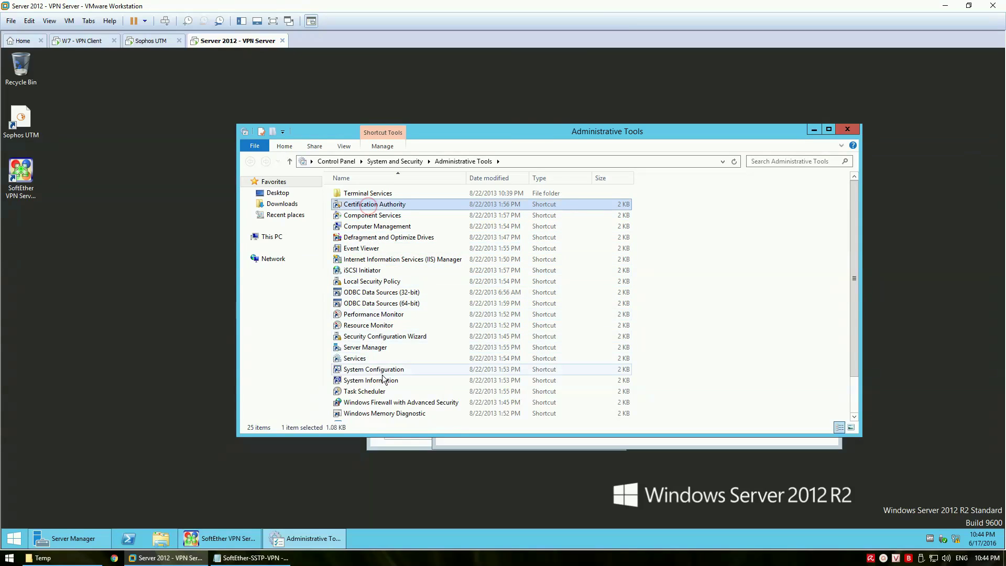
left_click(386, 261, "ctrl")
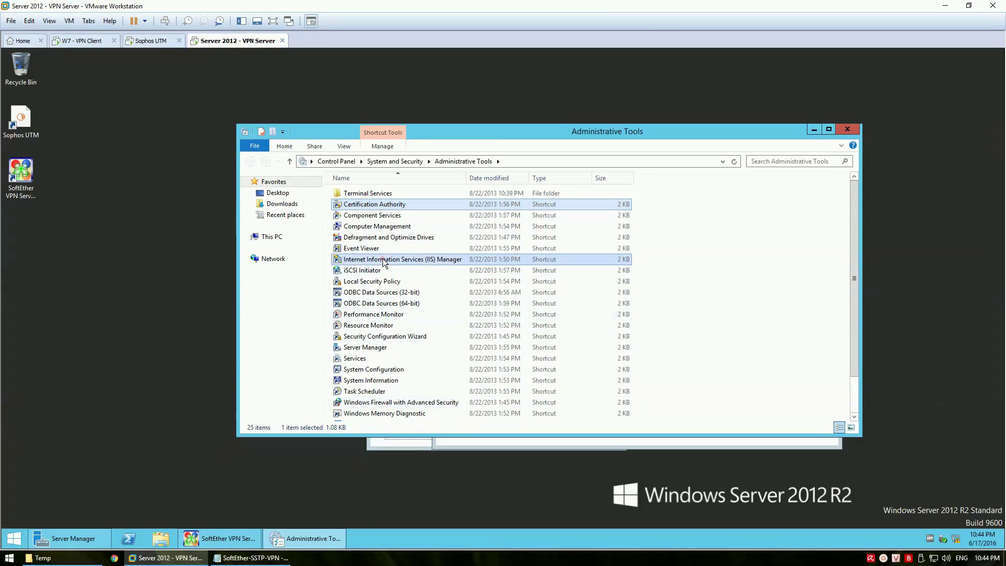
left_click_drag(380, 265, 147, 287)
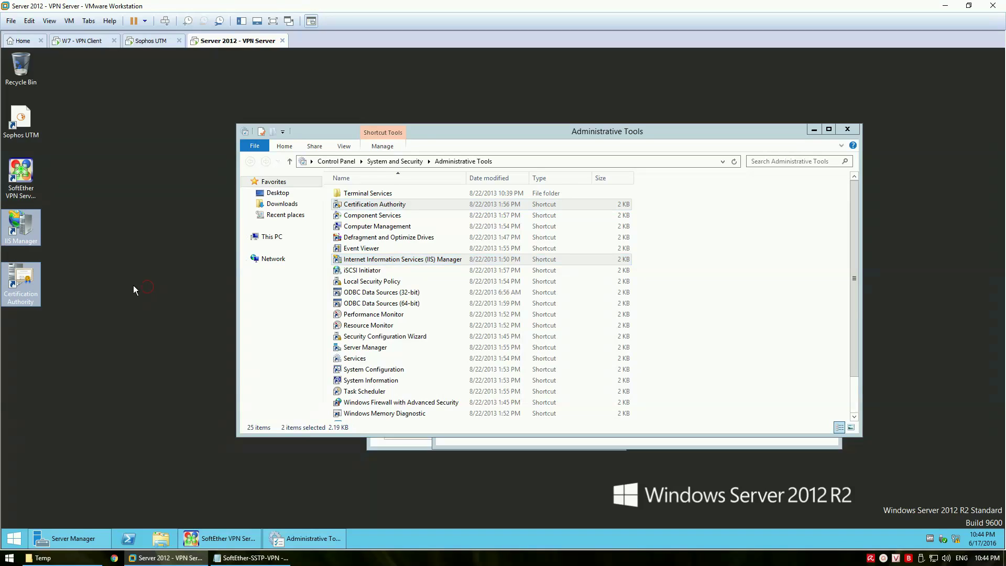
double_click(21, 225)
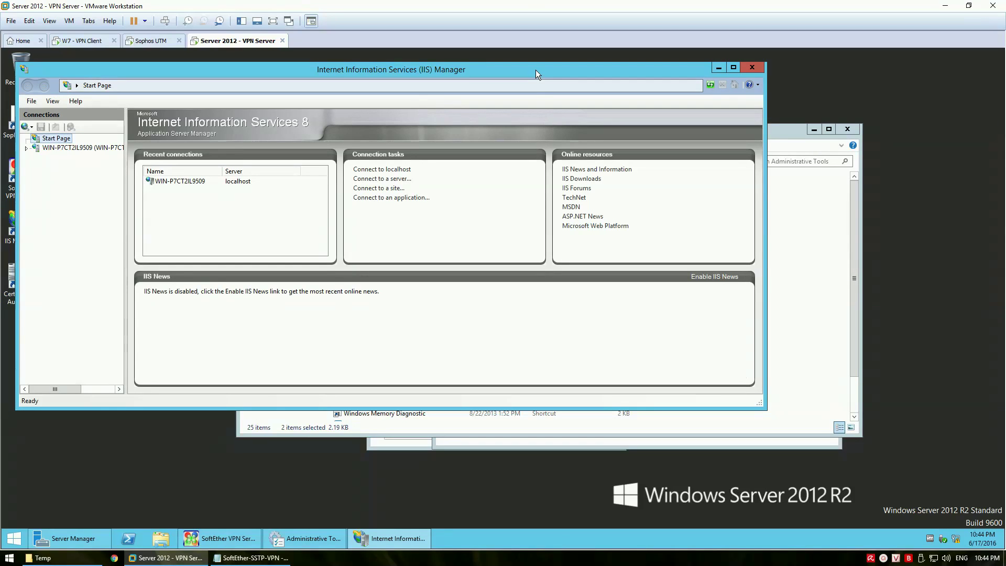
left_click_drag(536, 70, 603, 143)
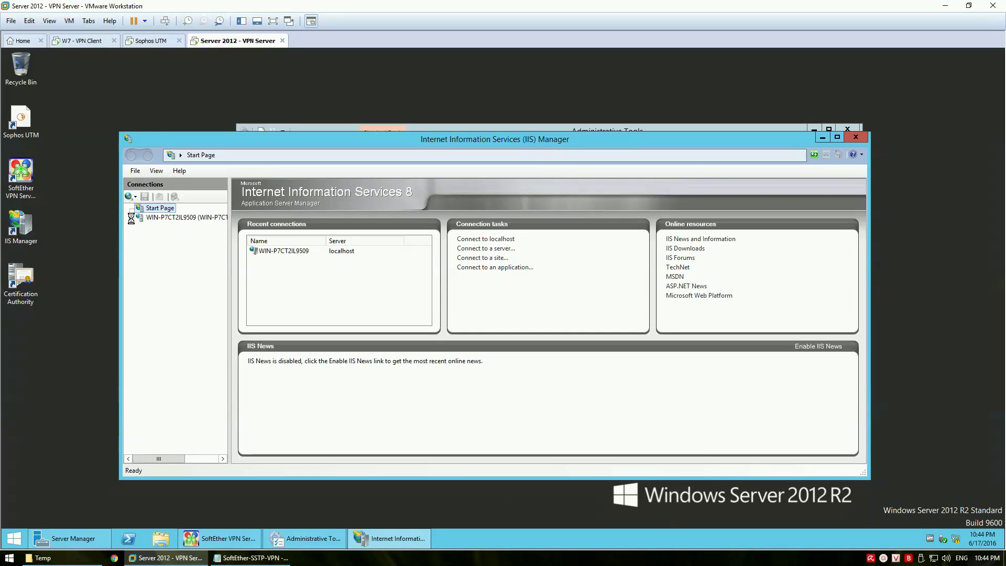
Inspect the VMBlogs Private CA certificate in Server Certificates and begin a new certificate request
left_click(190, 218)
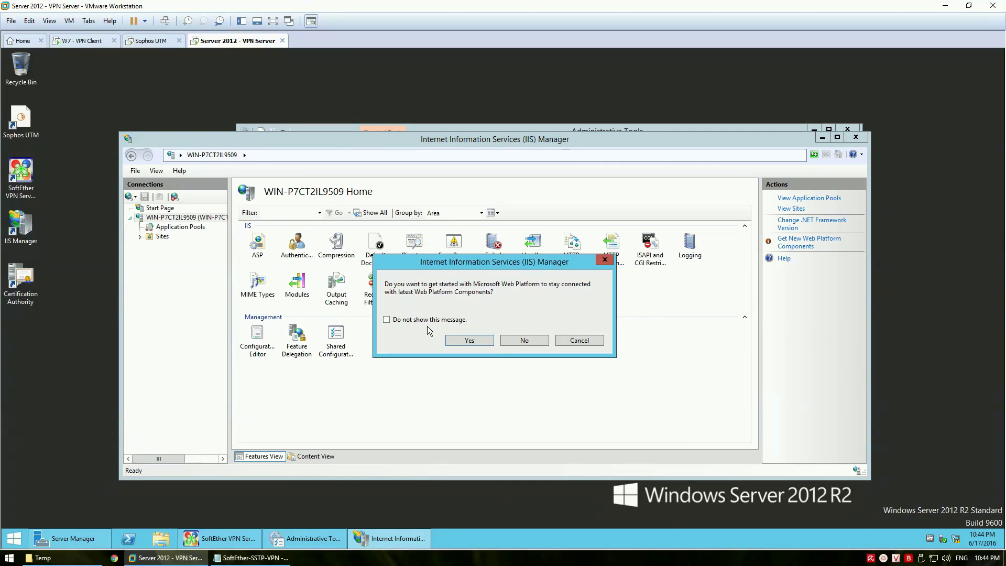
left_click(530, 341)
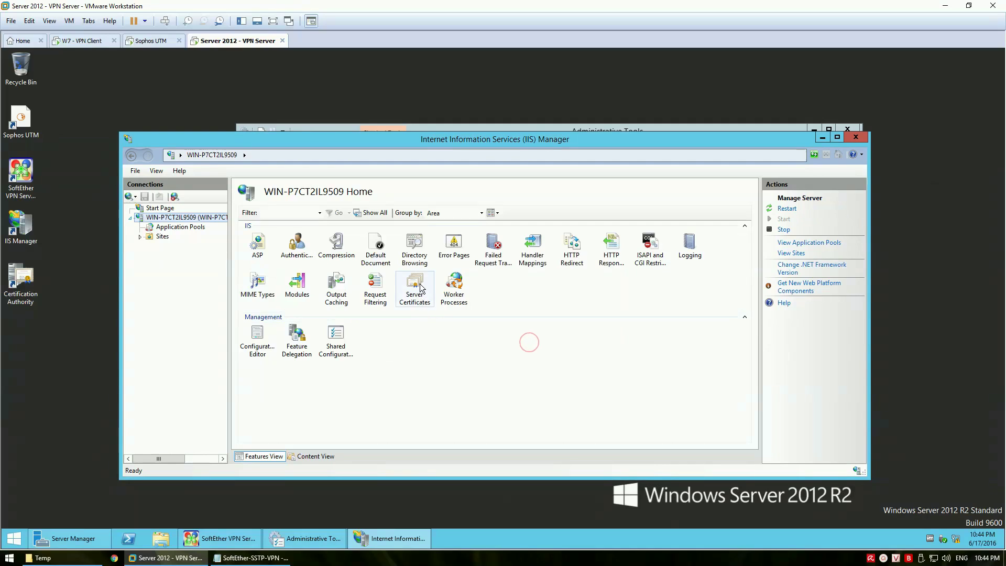
double_click(426, 284)
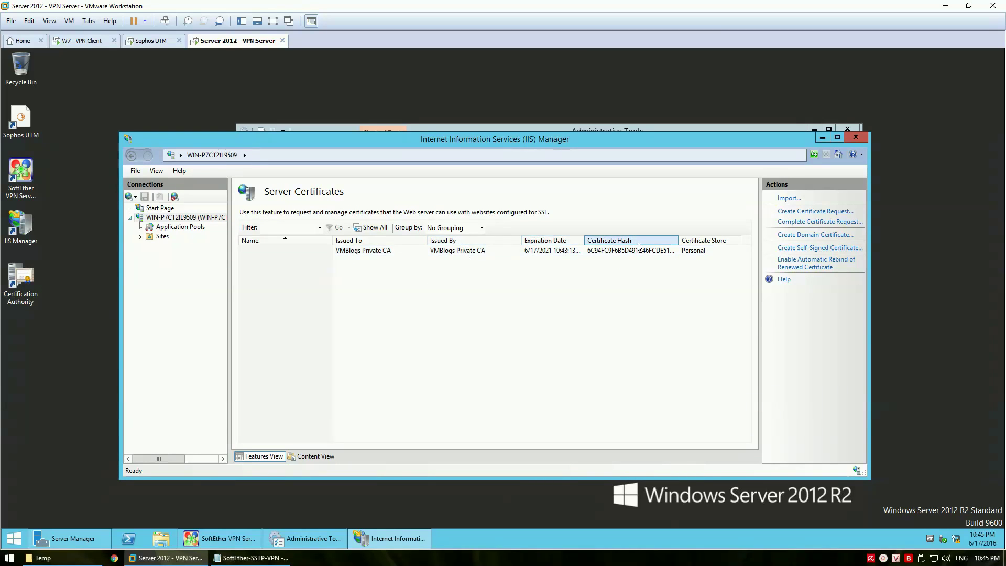
double_click(460, 251)
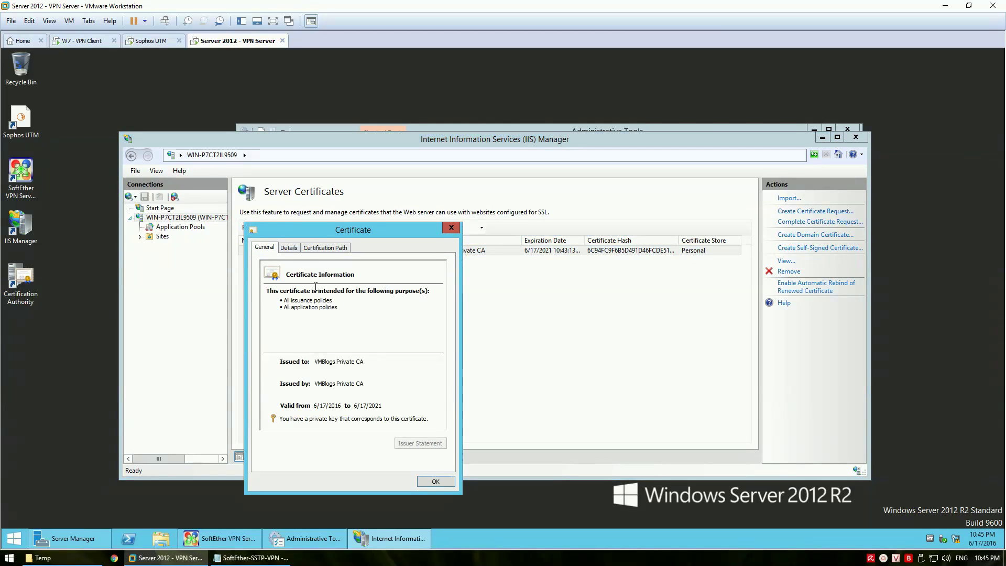
left_click(288, 248)
left_click(325, 248)
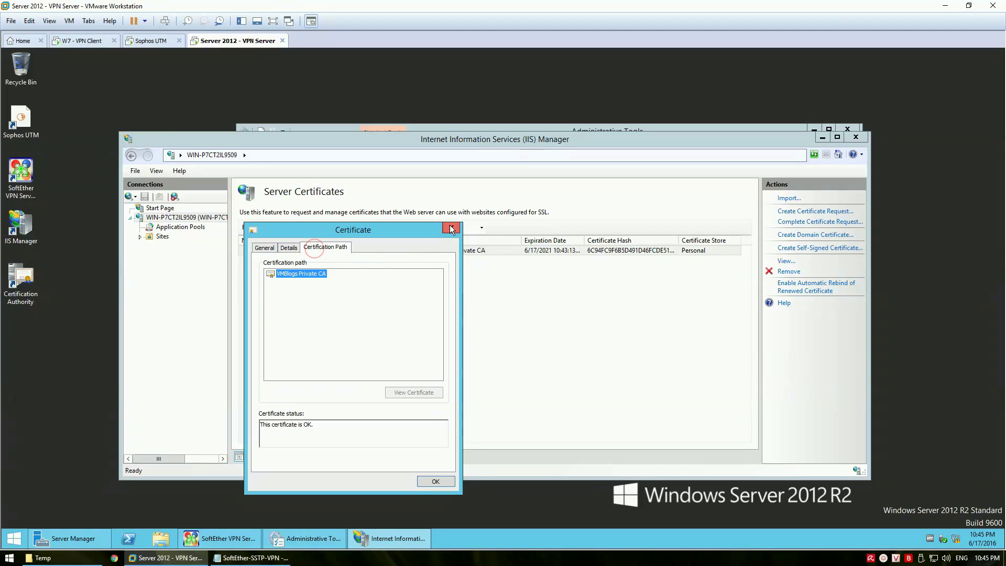
left_click(450, 228)
left_click(806, 211)
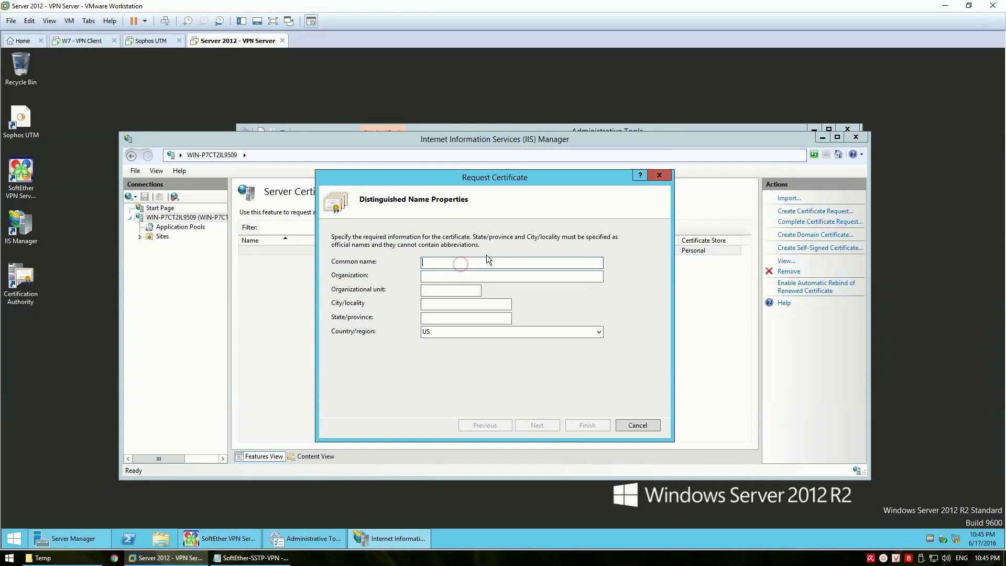
Enter distinguished name: vpn.vmblogs.ent, VMBlogs ENT, IT Department, Bien Hoa, Dong Nai, VN
type("vpn.vmblogs.ent")
key("Tab")
type("B")
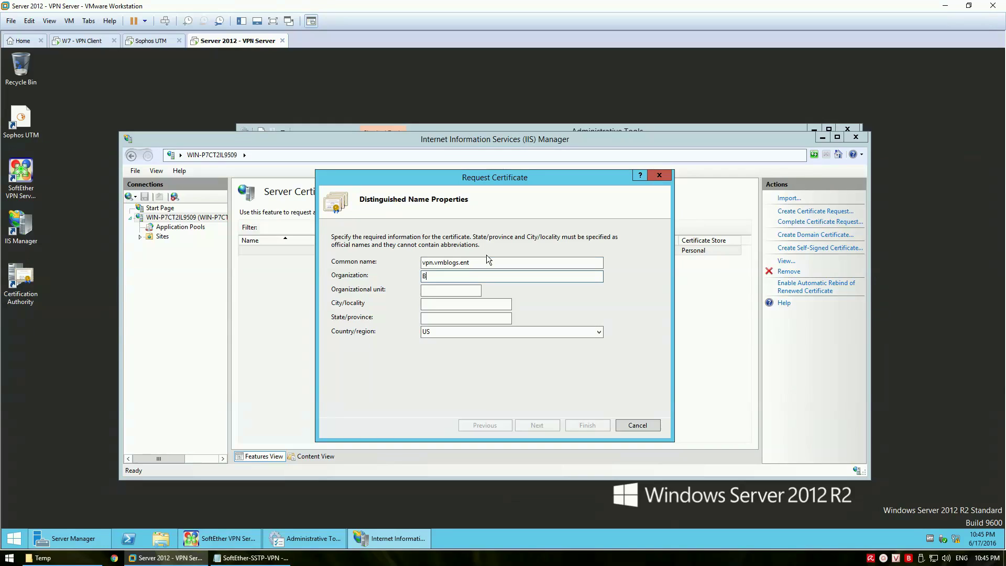
key("BackSpace")
type("VMBlogs ENT")
key("Tab")
type("IT Department")
key("Tab")
type("Bien Hoa")
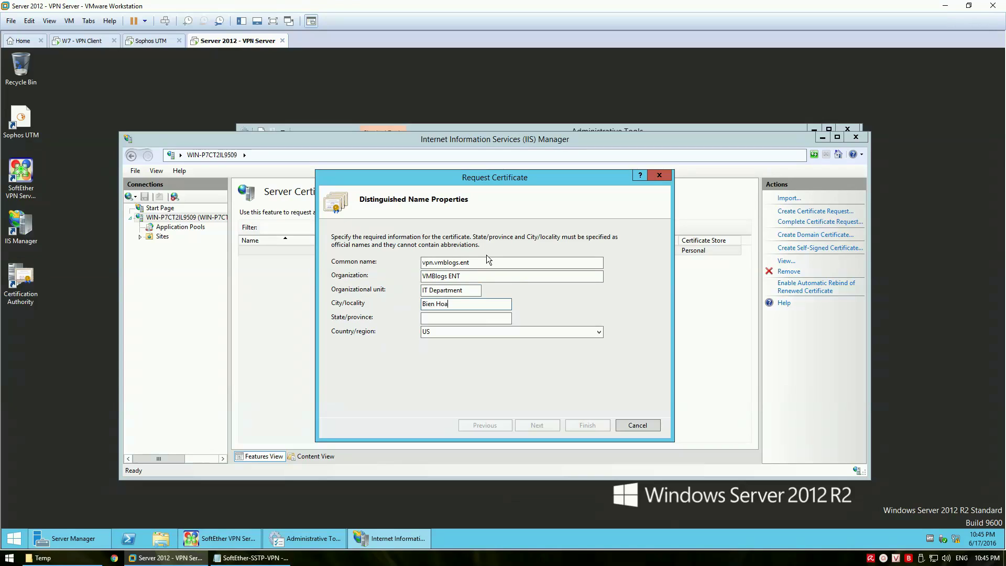
key("Tab")
type("Dong Nai")
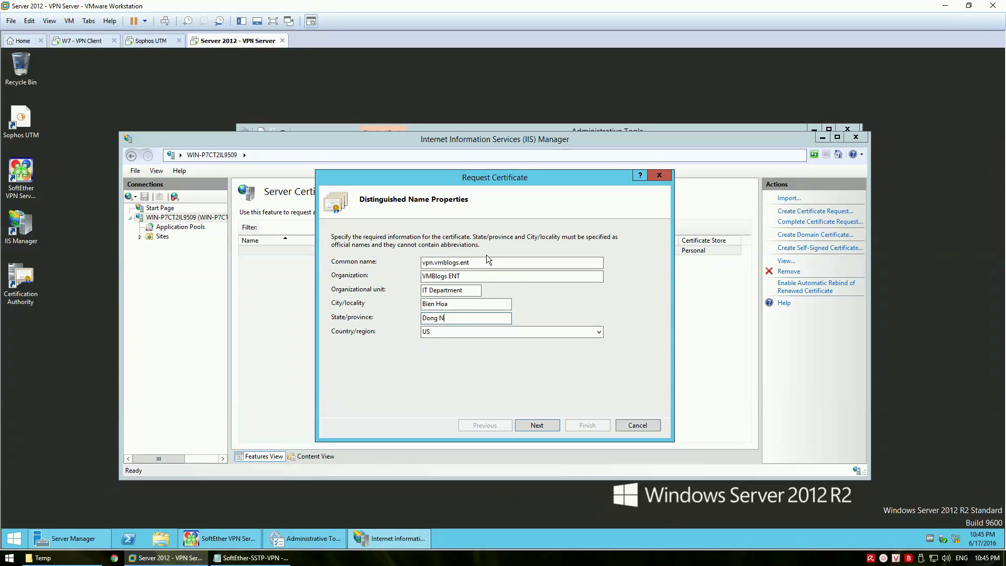
key("Tab")
type("VN")
Use a 2048-bit key and save the request as vpn.vmblogs.ent.csr in Downloads
left_click(532, 426)
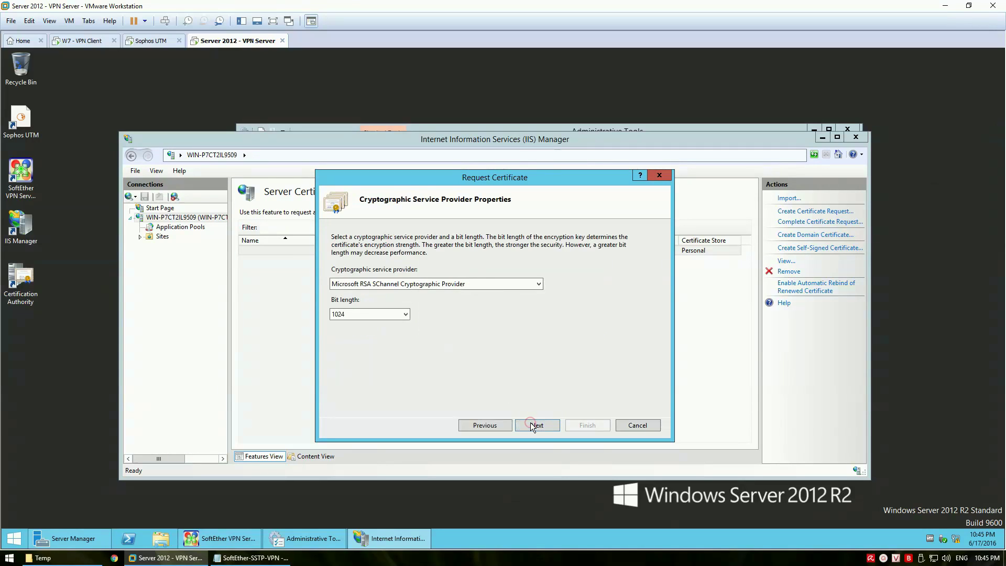
left_click(396, 316)
left_click(364, 348)
left_click(540, 425)
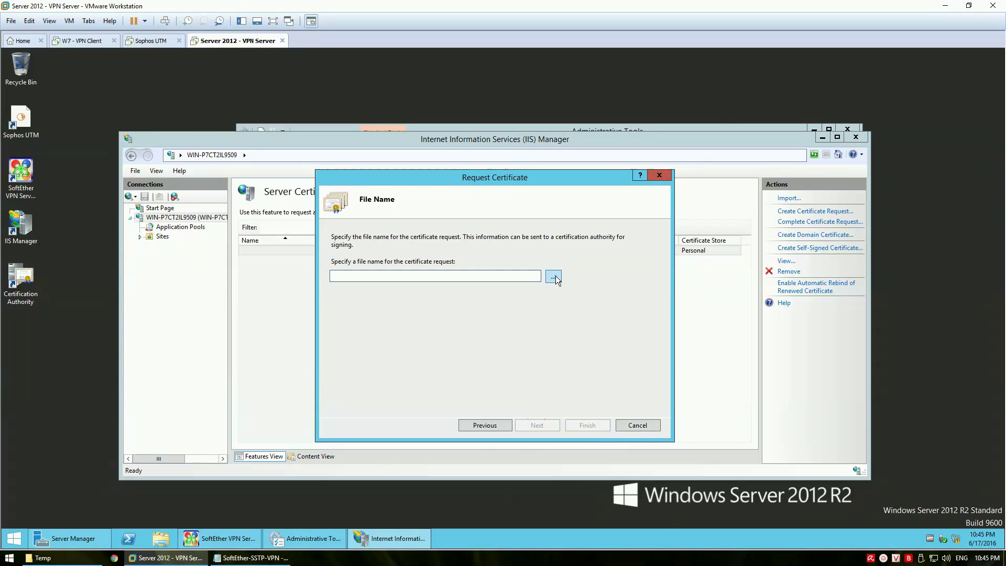
left_click(554, 276)
left_click(369, 270)
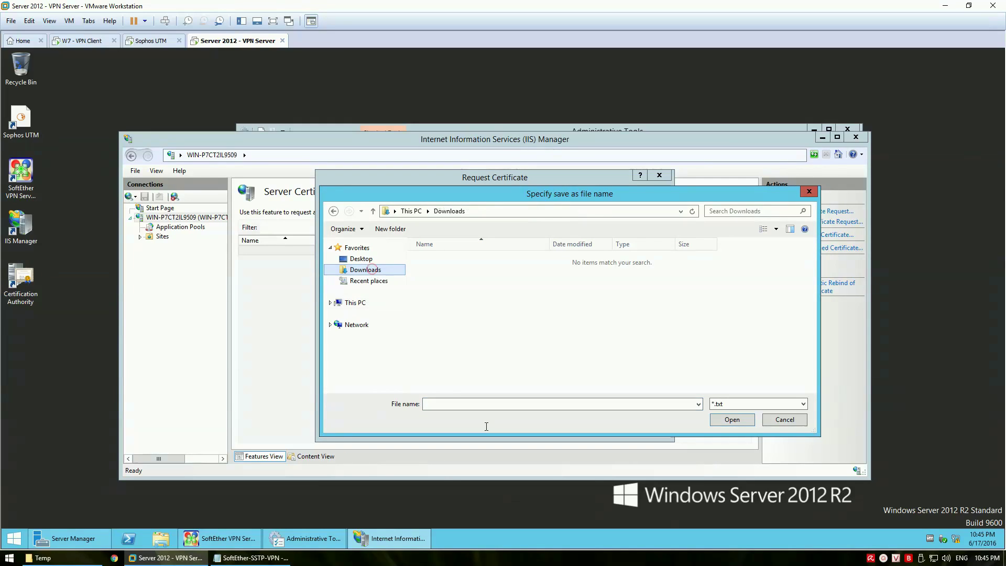
type("vpn")
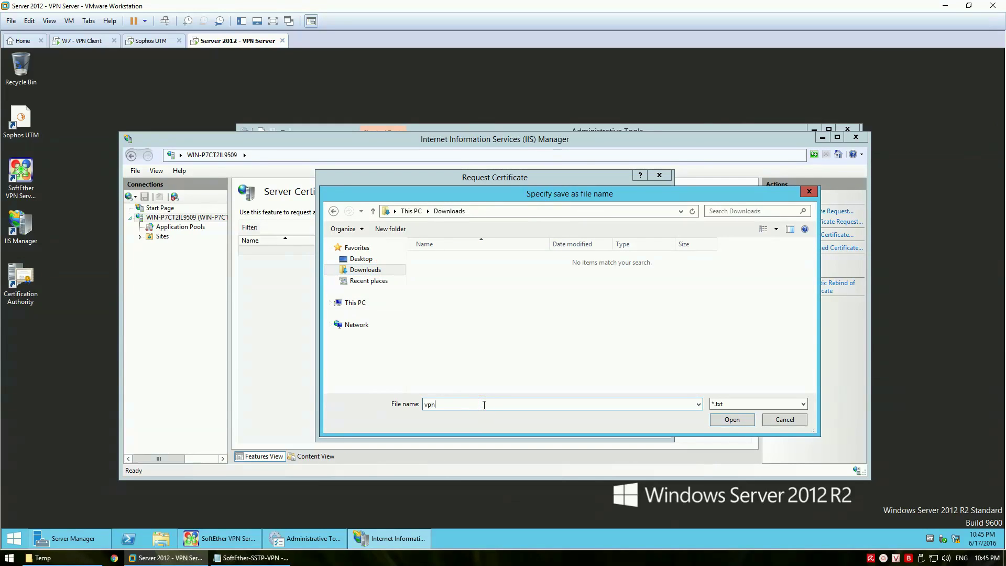
type(".vmblogs.ent.csr")
left_click(734, 418)
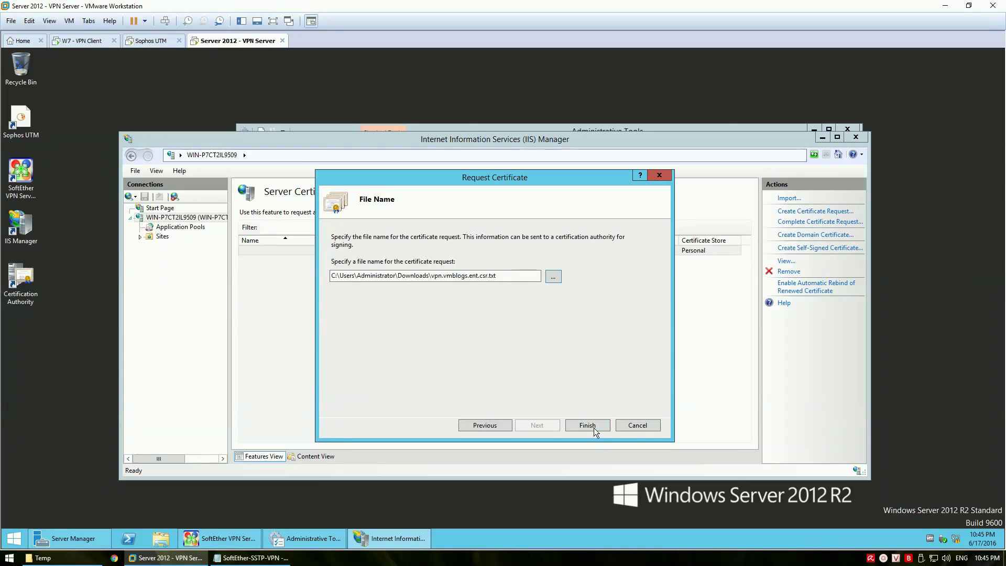
left_click(589, 426)
left_click(424, 294)
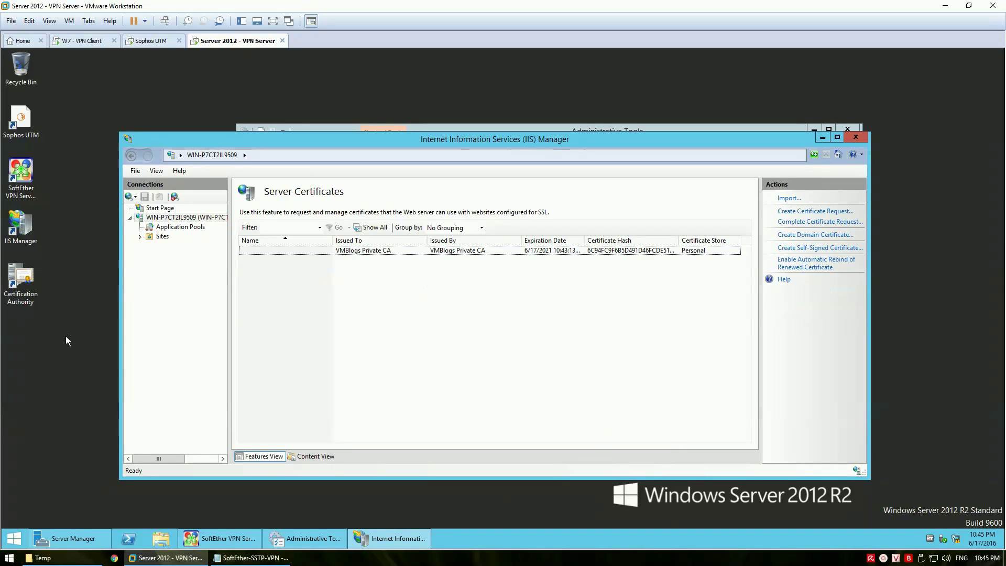
In Internet Explorer, open localhost/certsrv and start an advanced base-64 certificate request
left_click(14, 538)
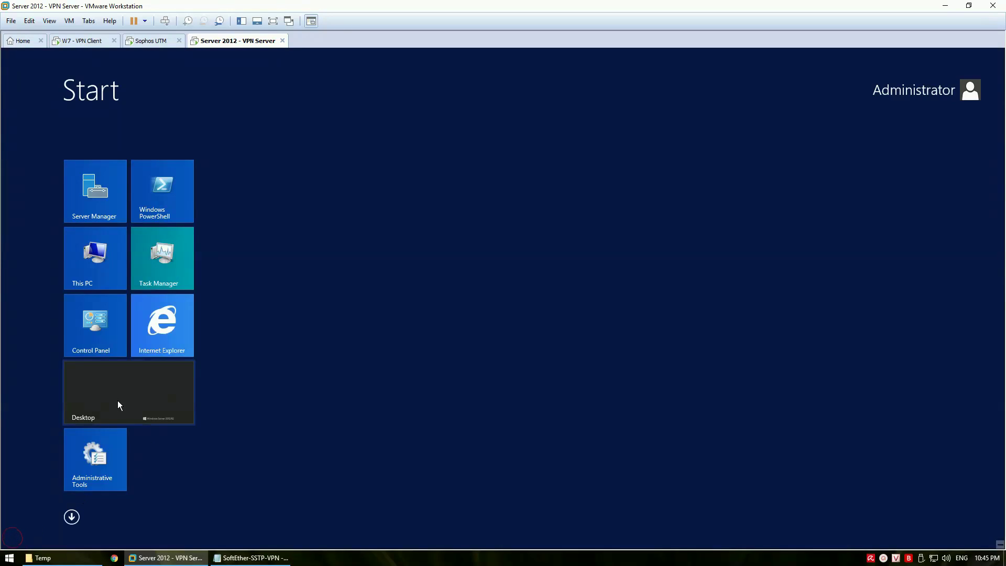
left_click(150, 345)
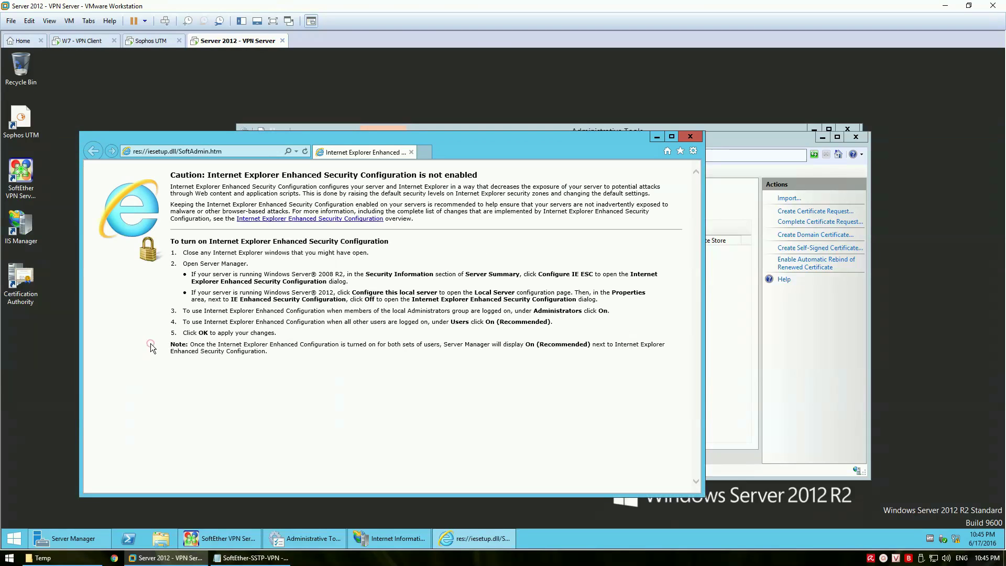
left_click(244, 156)
type("local")
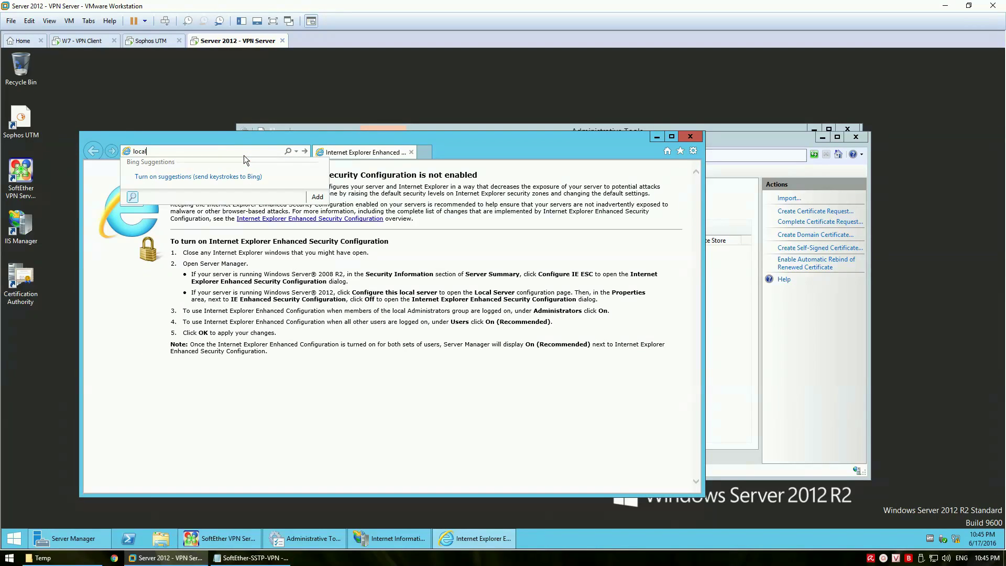
type("host/certsrv")
key("Return")
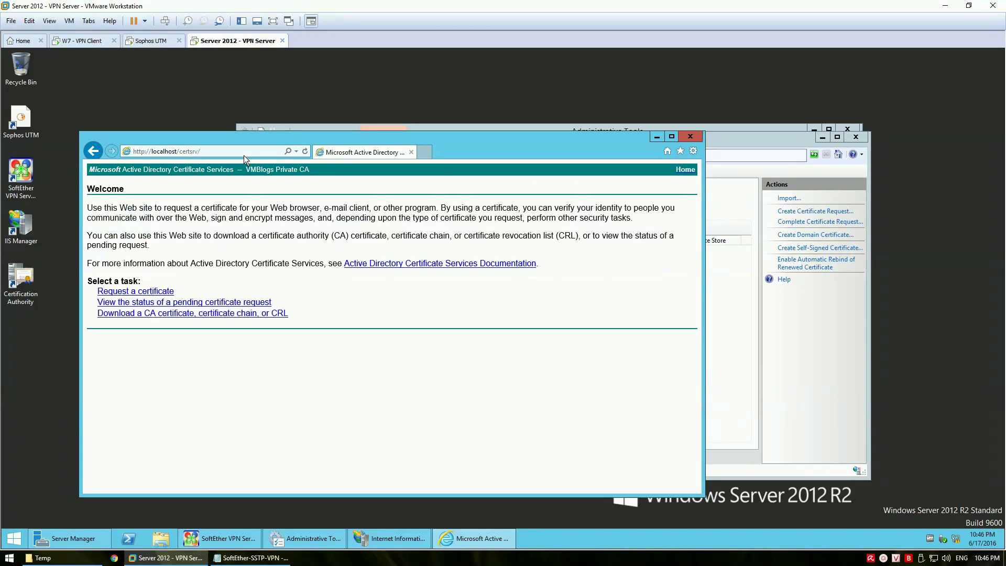
left_click_drag(469, 147, 470, 106)
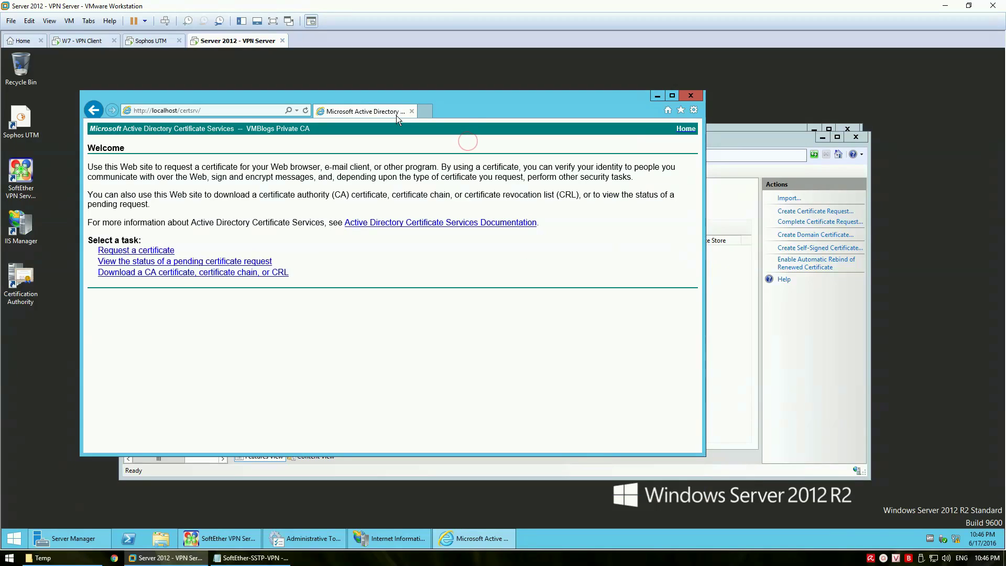
left_click(158, 251)
left_click(206, 218)
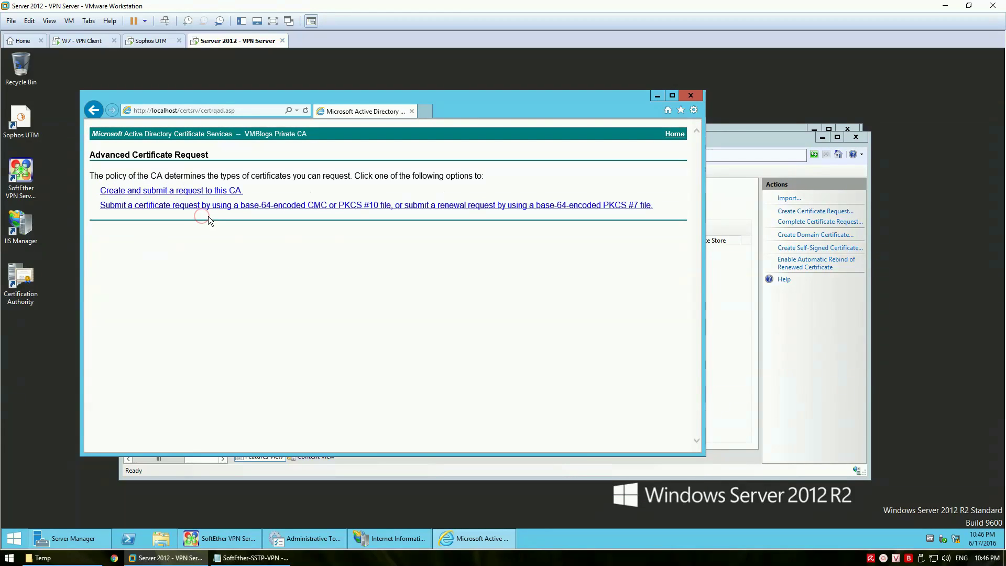
left_click(251, 205)
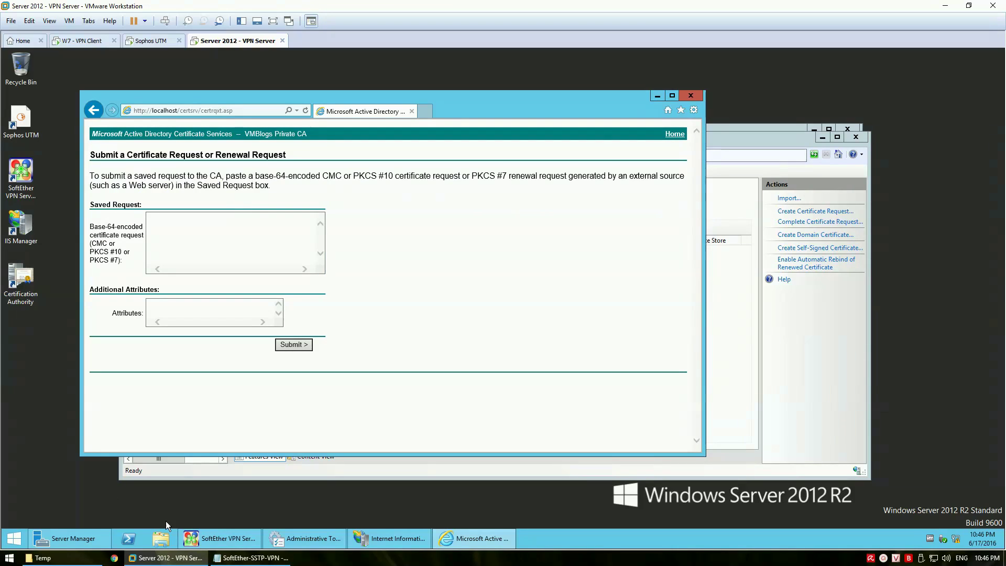
Copy all the text of vpn.vmblogs.ent.csr from Downloads in Notepad
left_click(161, 539)
left_click(238, 216)
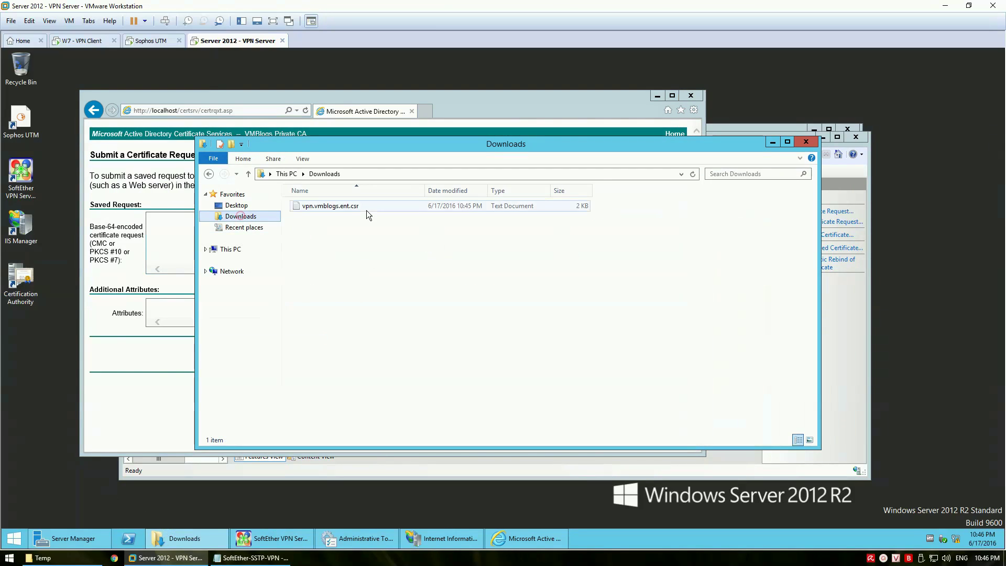
double_click(361, 206)
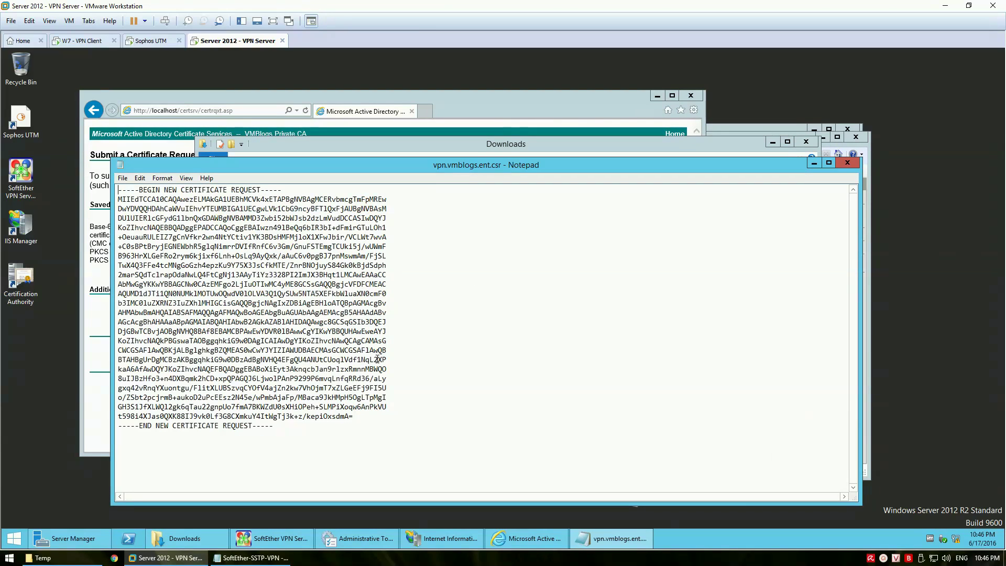
key("ctrl+a")
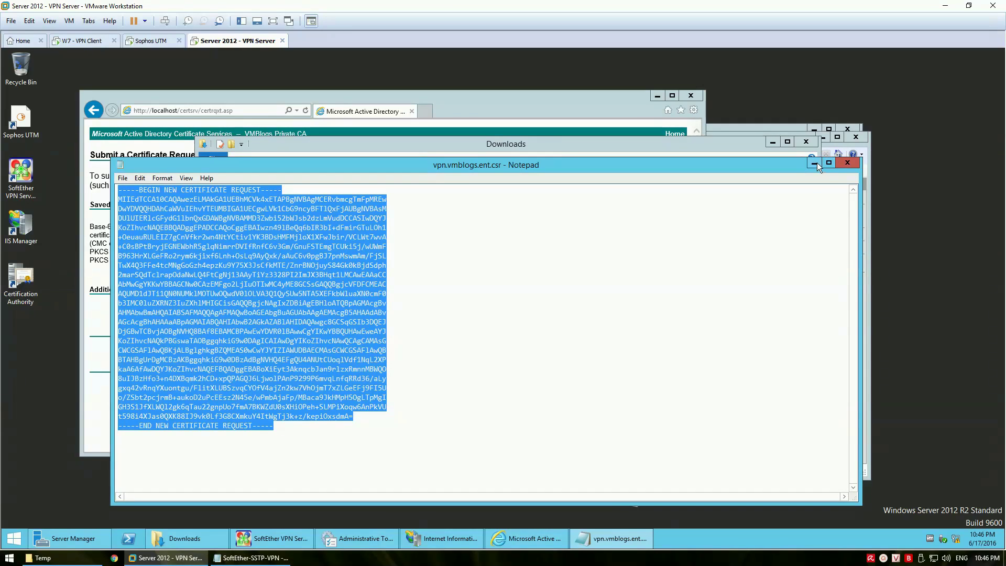
right_click(326, 265)
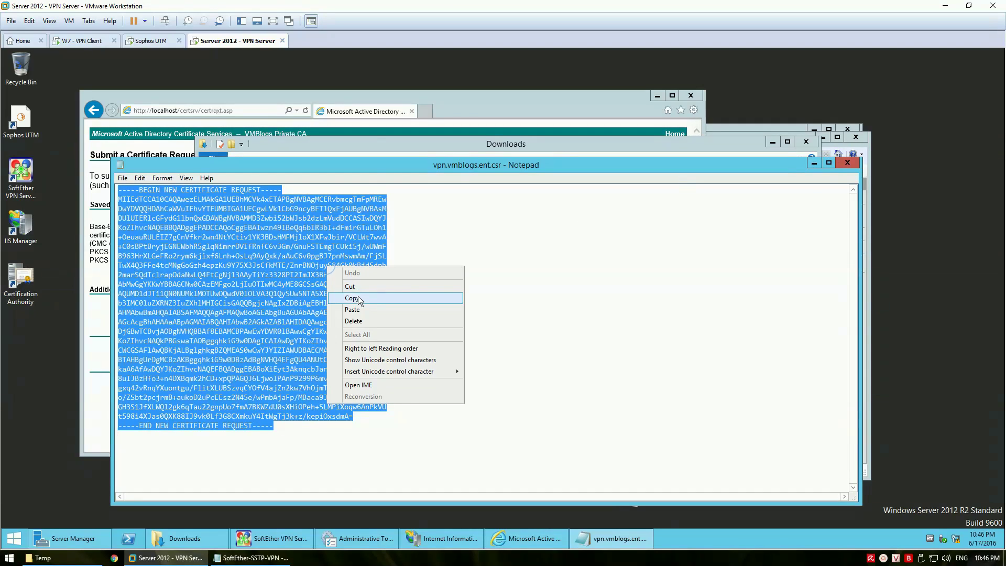
left_click(359, 296)
Paste the CSR into the Saved Request box and submit it to the CA
left_click(446, 97)
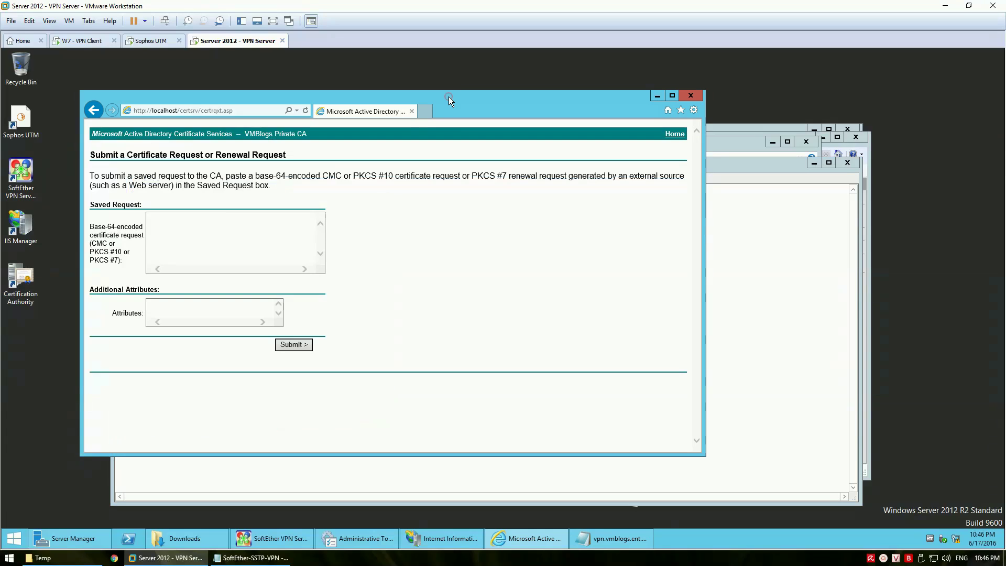
right_click(181, 226)
left_click(218, 271)
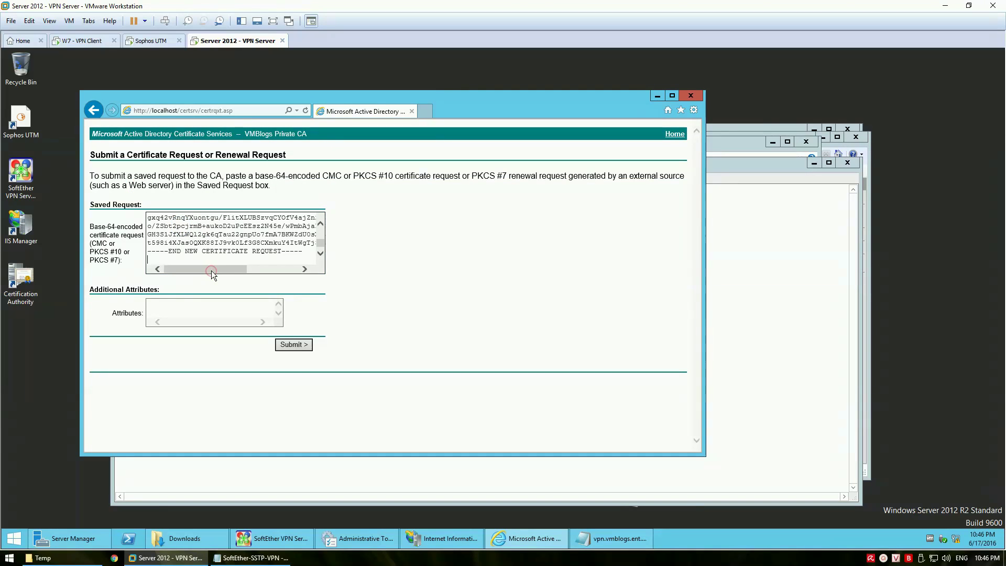
left_click(284, 344)
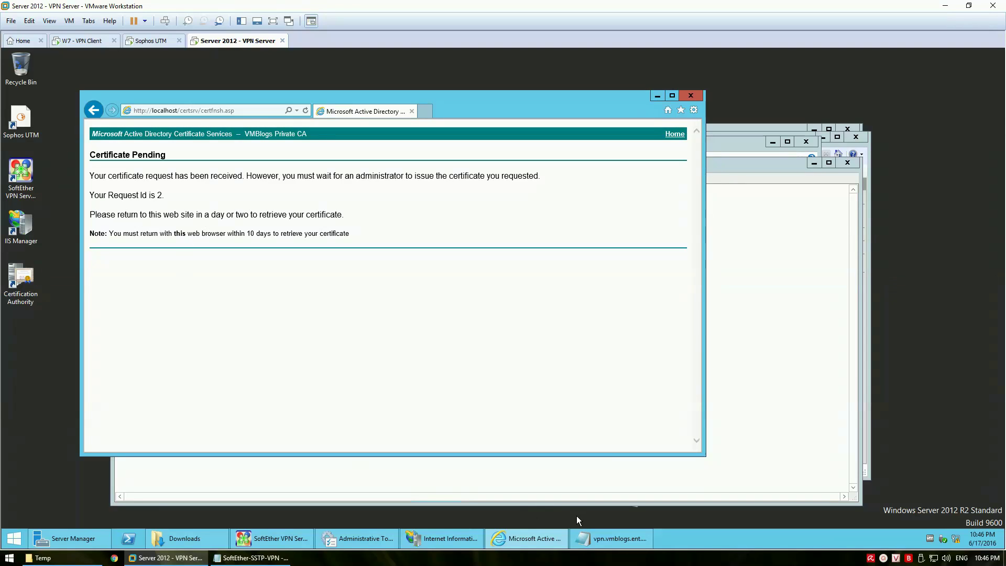
In Certification Authority, issue pending Request Id 2 under VMBlogs Private CA's Pending Requests
double_click(26, 277)
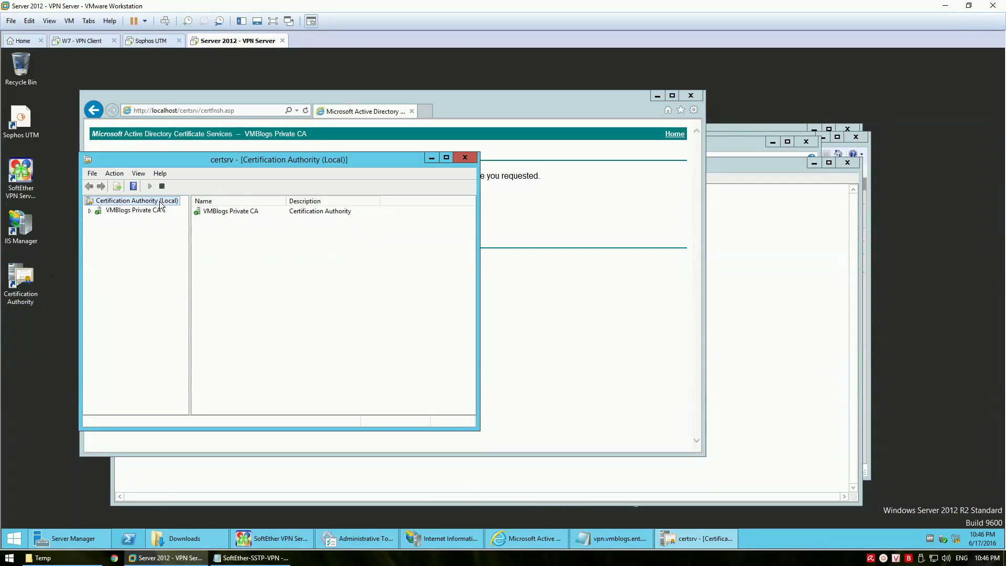
double_click(118, 211)
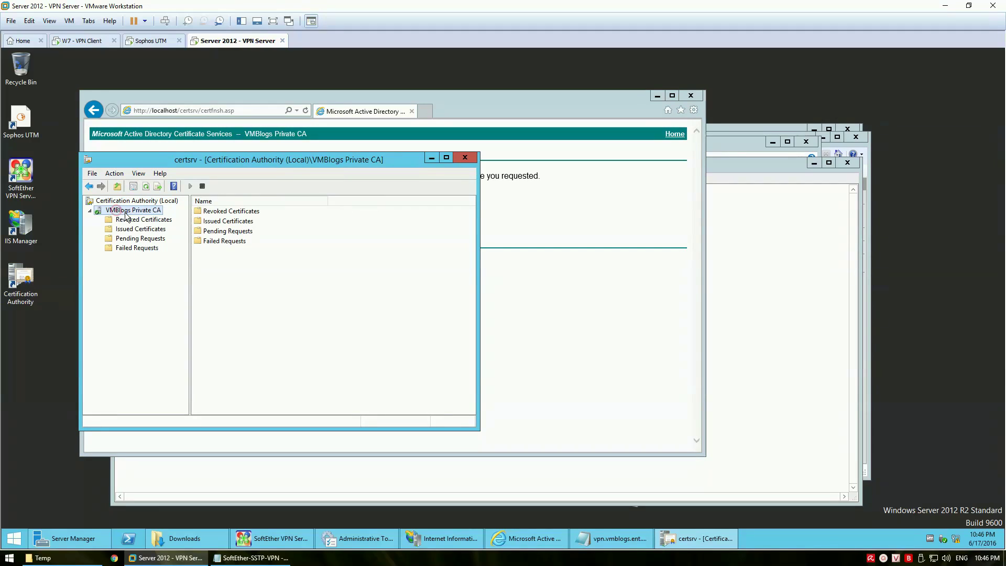
left_click(150, 240)
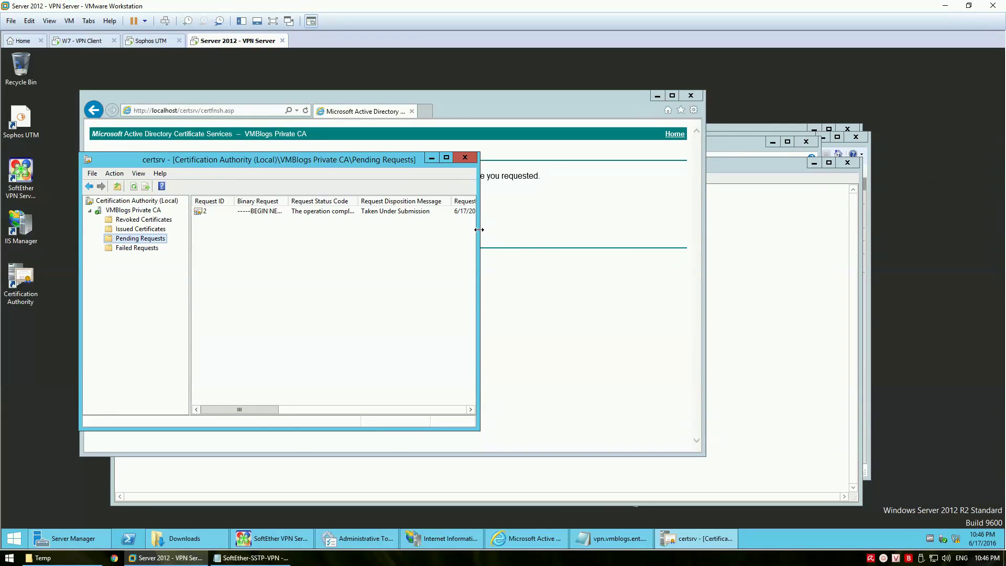
left_click_drag(478, 230, 684, 236)
left_click(219, 211)
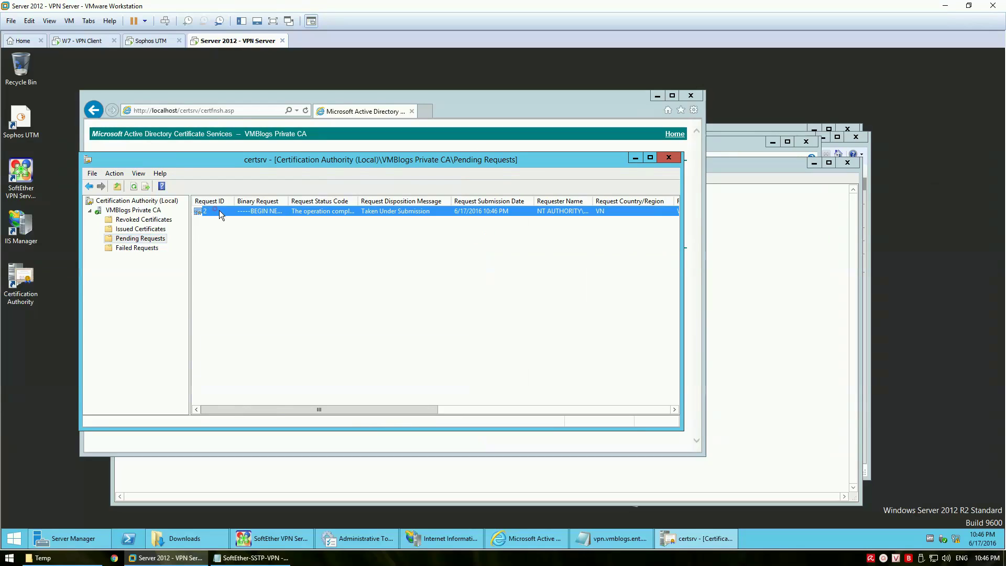
right_click(219, 210)
mouse_move(262, 217)
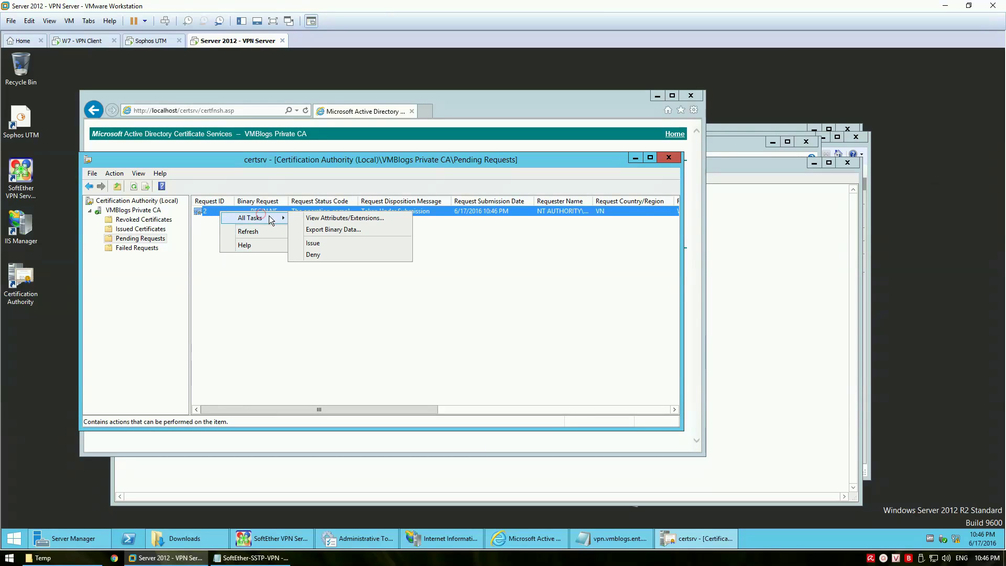
left_click(315, 244)
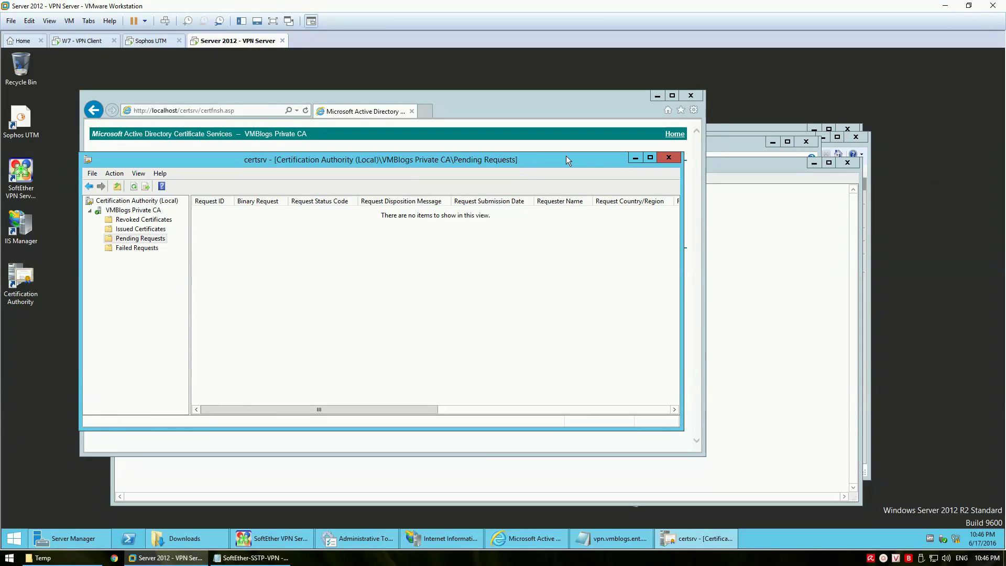
left_click(635, 158)
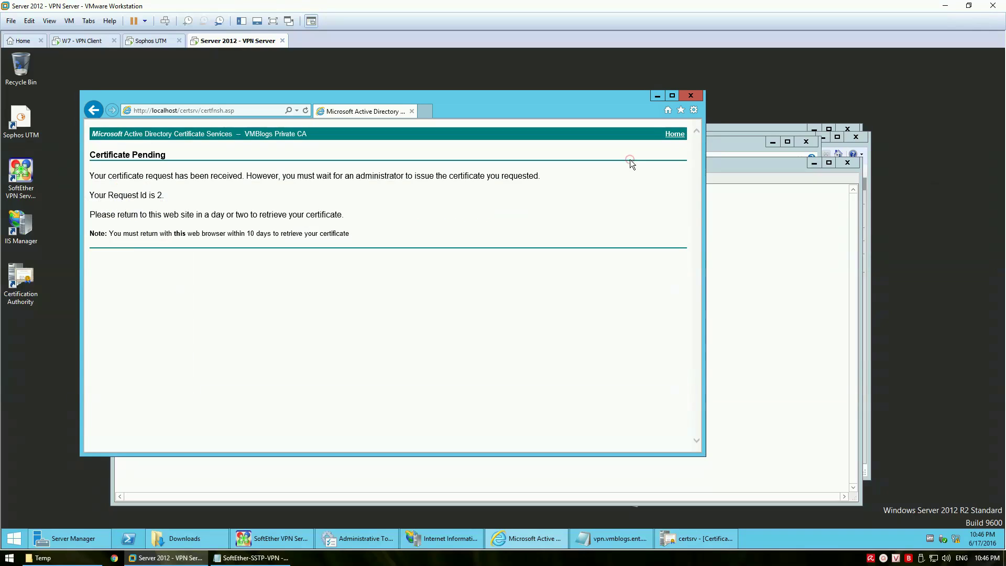
From the certsrv home page, open the pending request's status and download the issued certificate
left_click(675, 135)
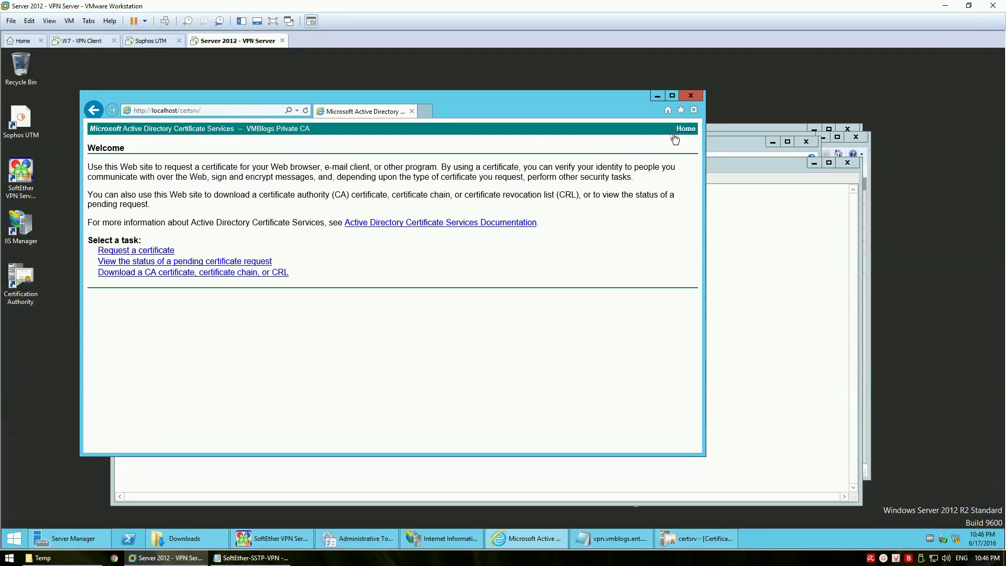
left_click(172, 263)
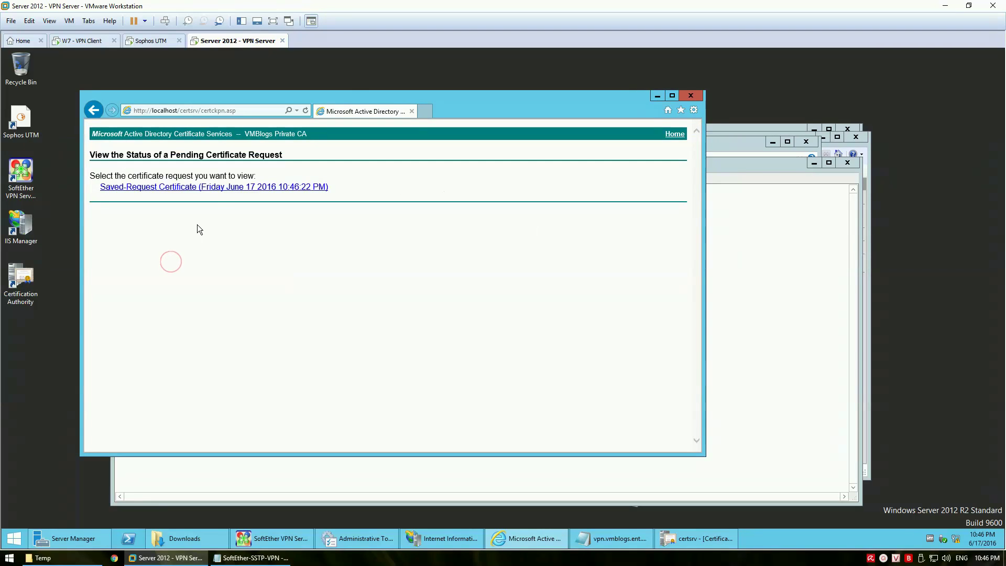
left_click(216, 186)
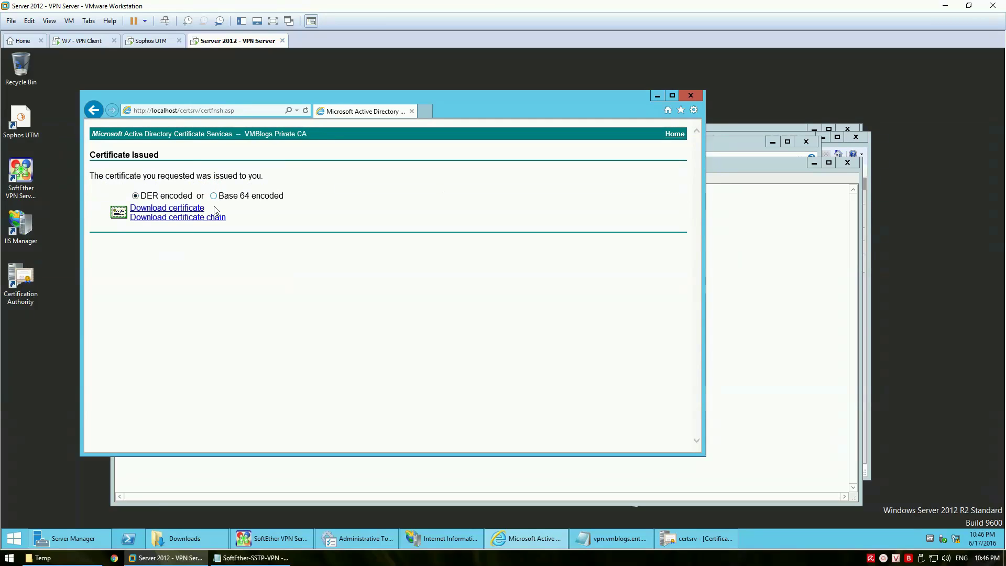
left_click(177, 208)
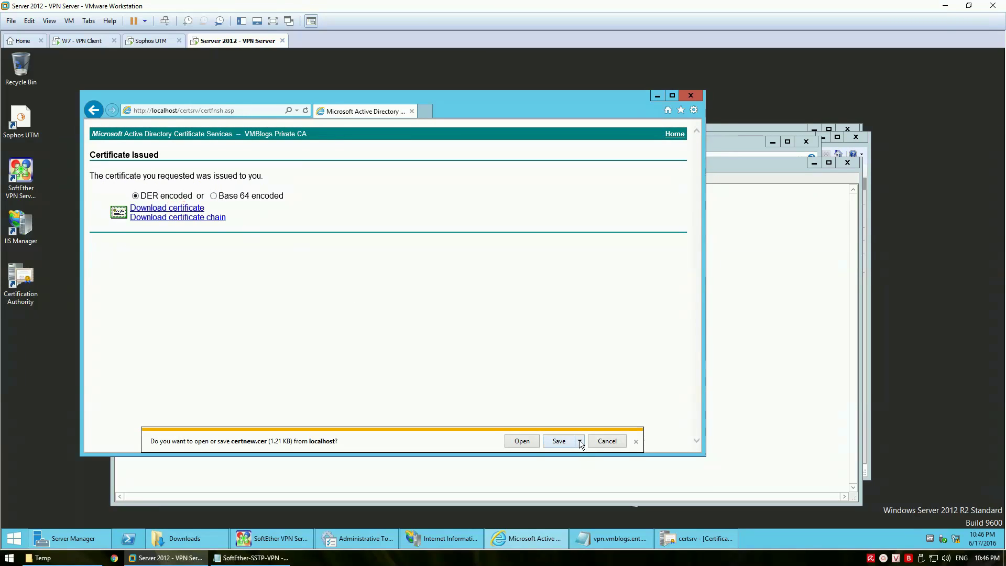
Save the certificate as vpn.vmblogs.ent.cer in the Downloads folder
left_click(580, 441)
left_click(591, 466)
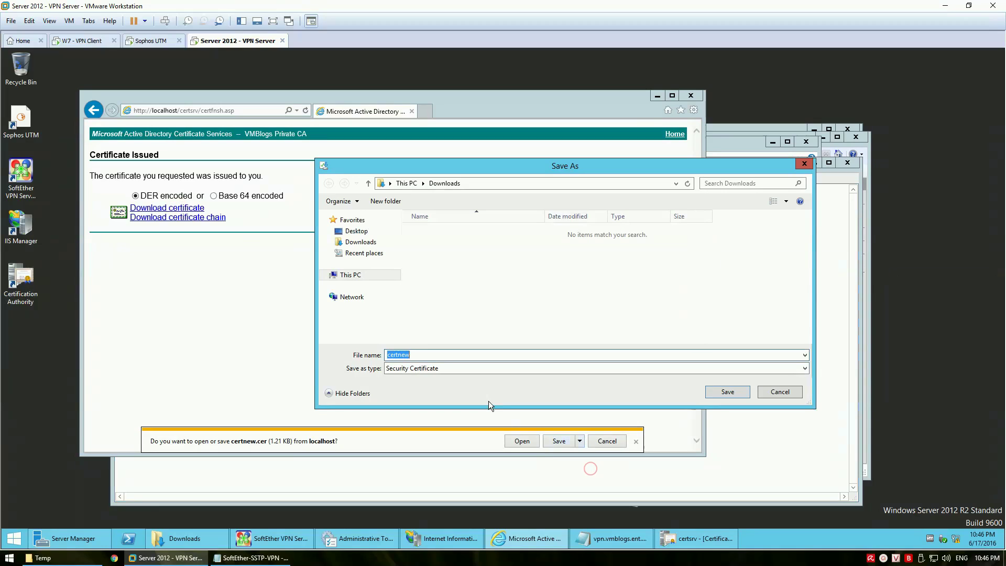
left_click(359, 242)
double_click(453, 357)
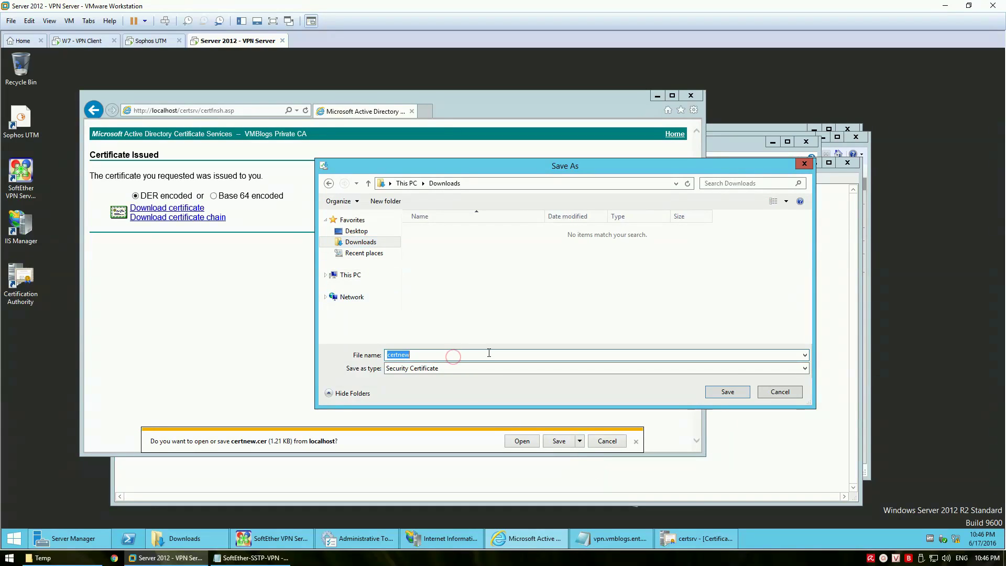
type("vpn.vmblogs.ent")
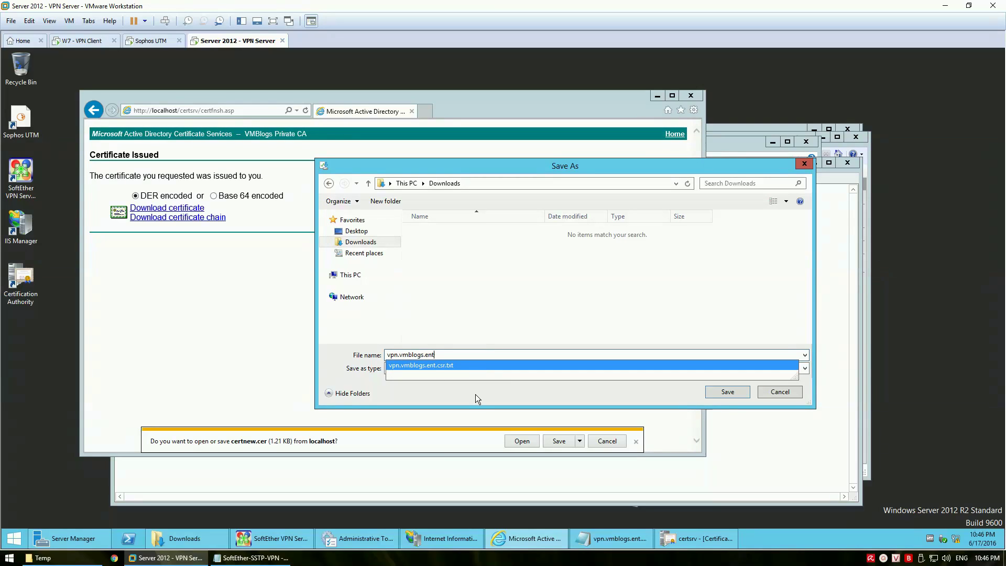
left_click(475, 397)
left_click(735, 396)
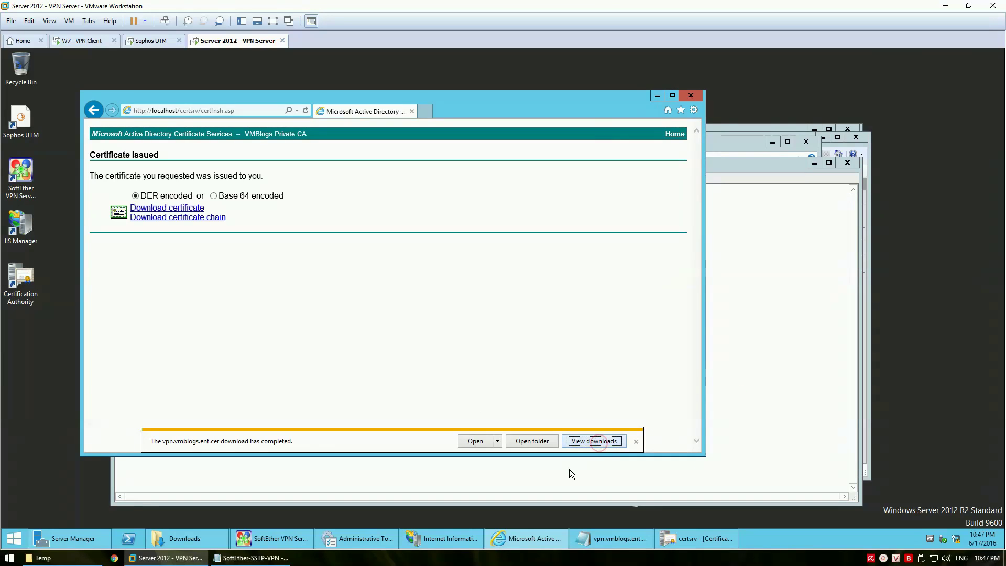
Open the Downloads folder holding the certificate, then bring Certification Authority forward
left_click(534, 441)
left_click(383, 284)
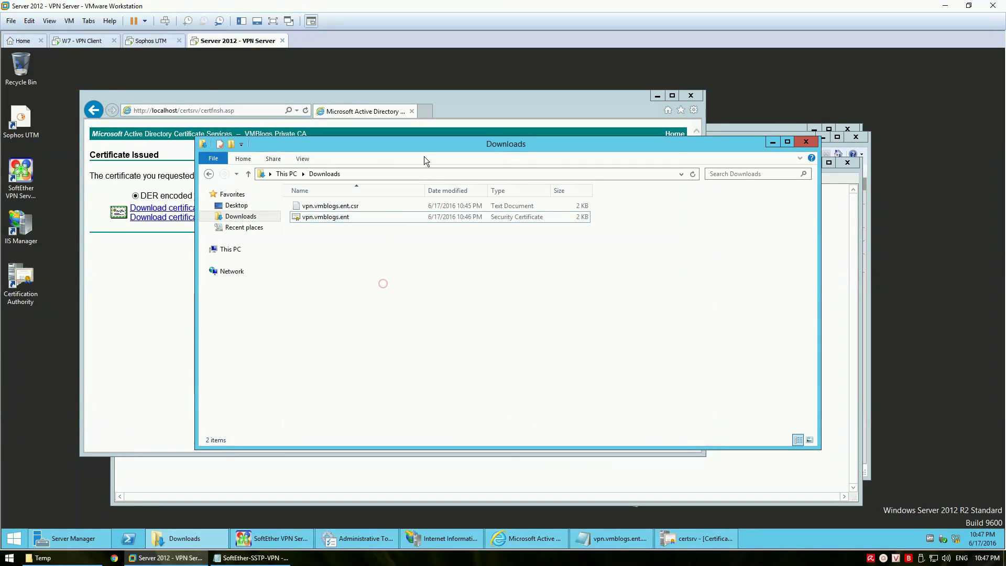
left_click_drag(417, 149, 422, 169)
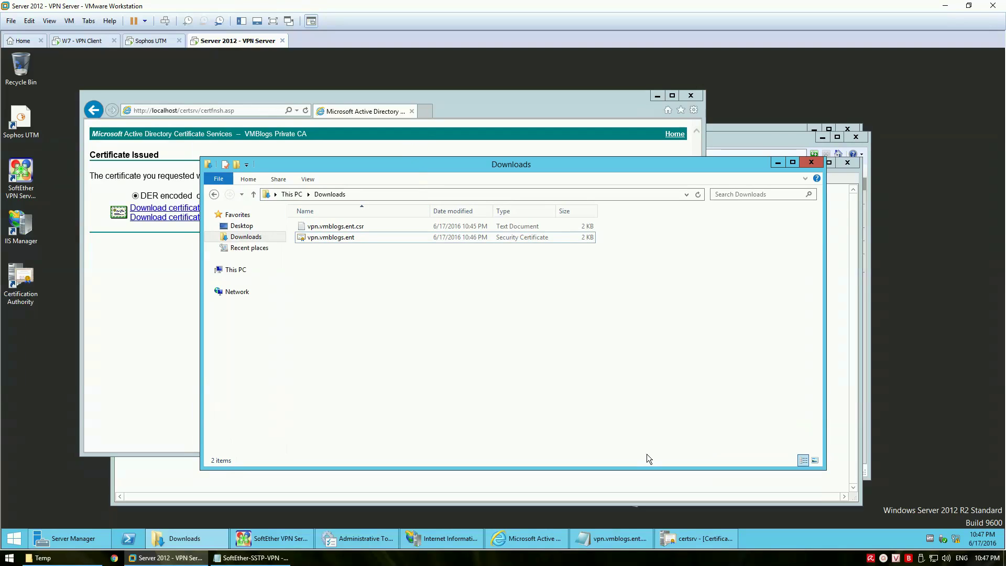
left_click(701, 540)
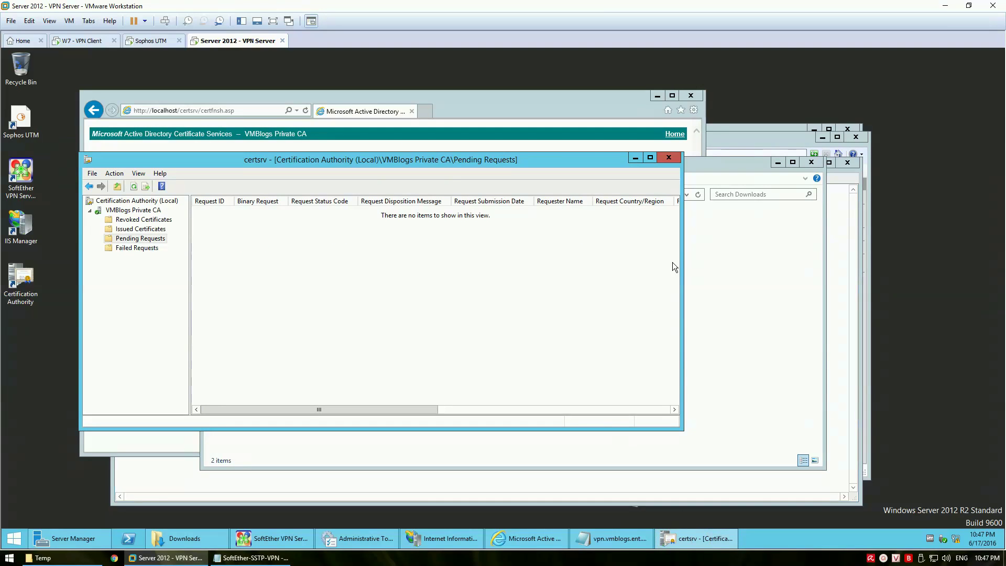
In IIS Manager, complete the certificate request using Downloads\vpn.vmblogs.ent.cer with friendly name vpn.vmblogs.ent
left_click(670, 159)
left_click(449, 539)
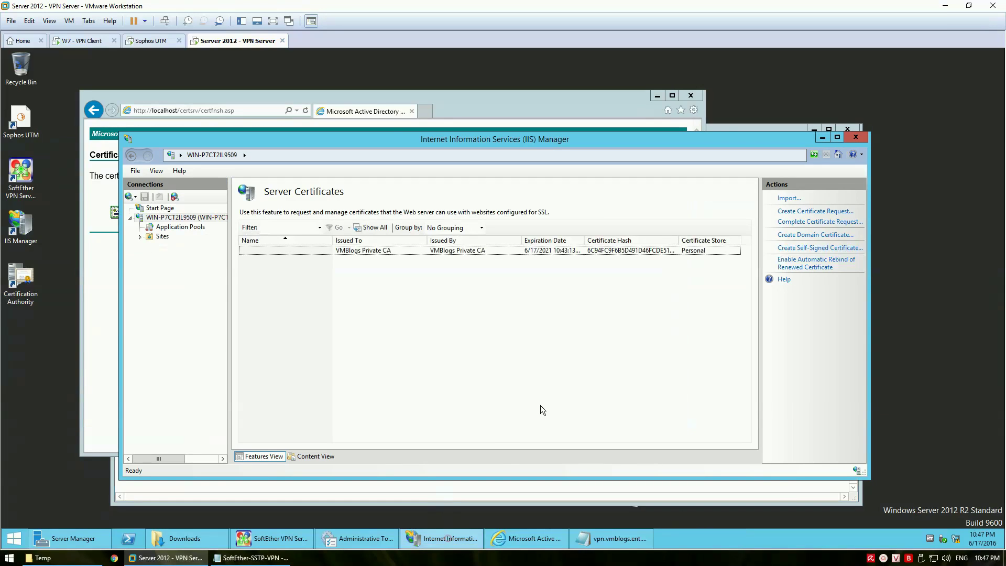
left_click(807, 222)
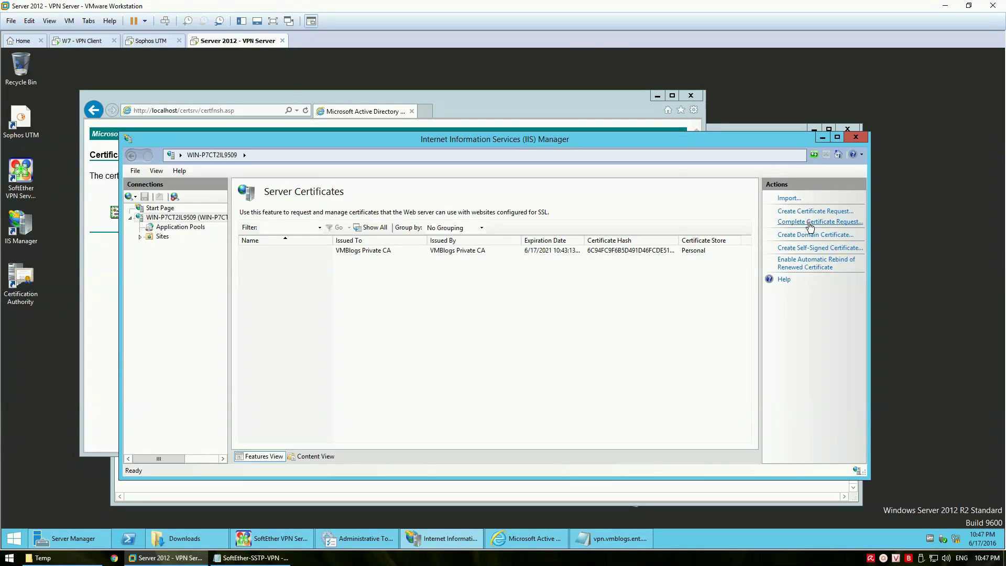
left_click(556, 277)
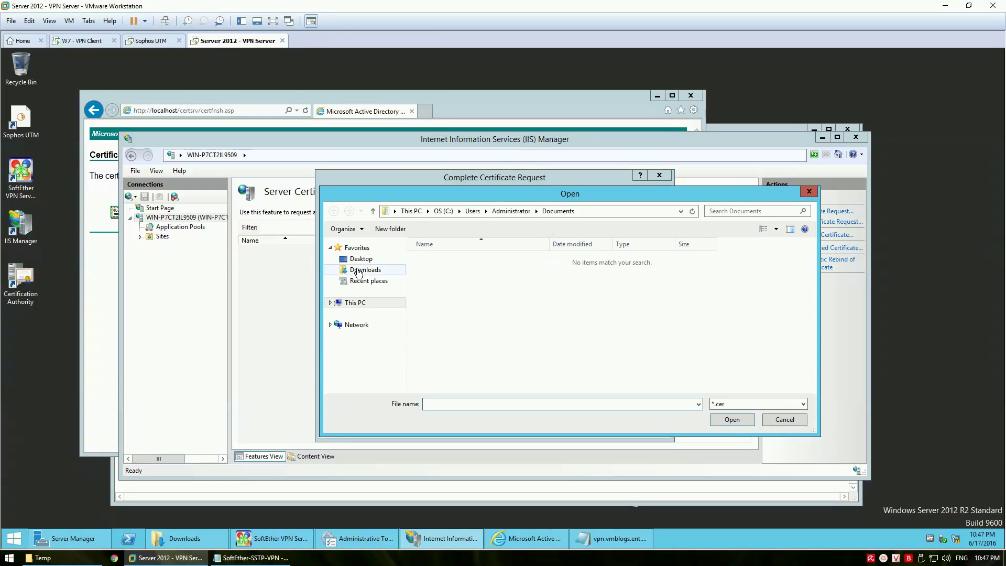
left_click(366, 270)
left_click(451, 259)
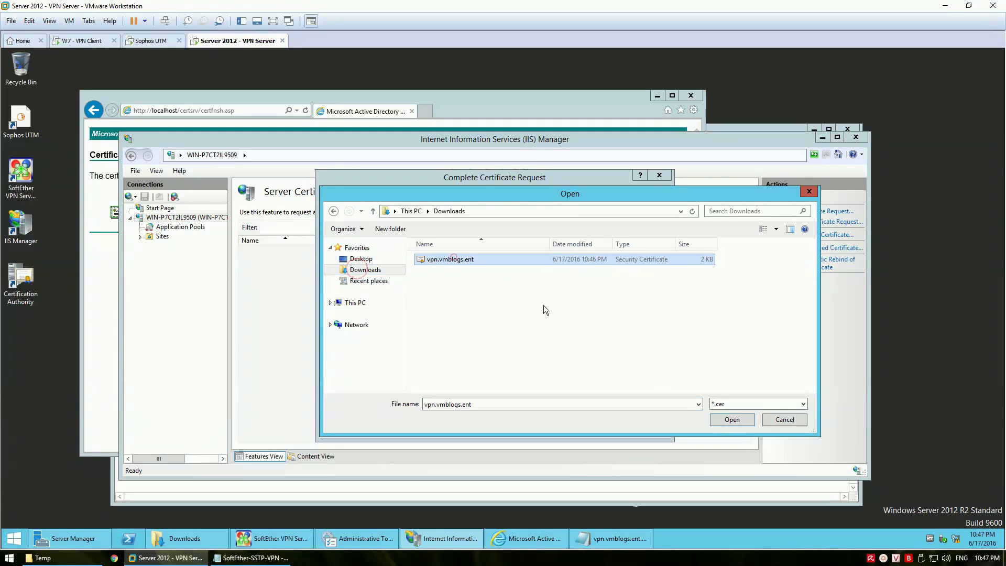
left_click(724, 419)
left_click(413, 310)
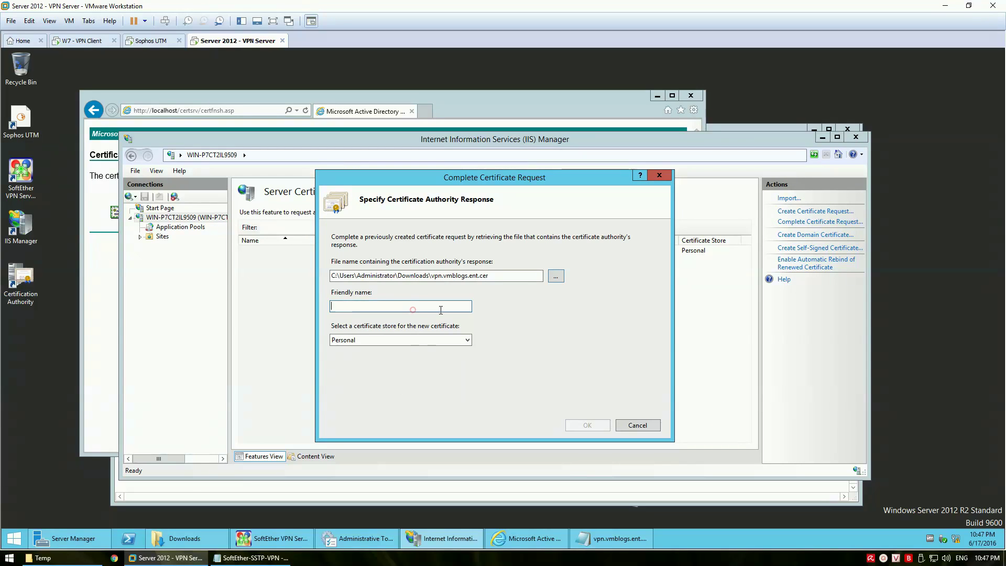
type("vpn")
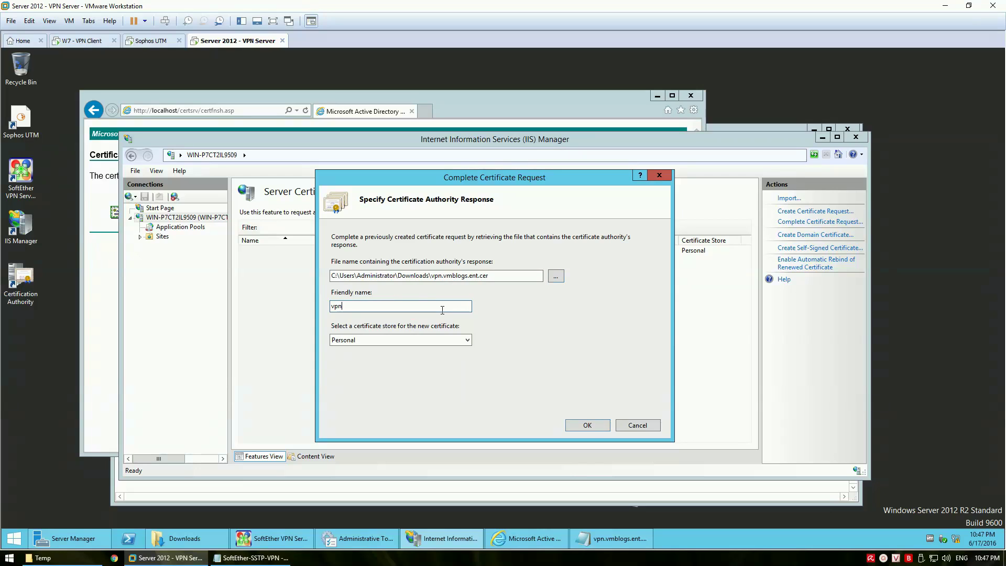
type(".vmblogs.ent")
left_click(587, 425)
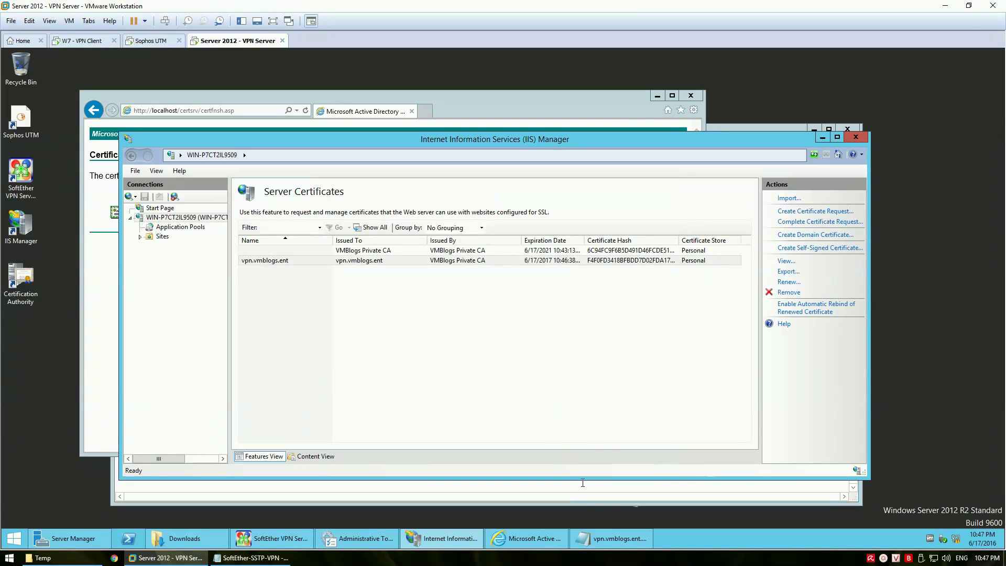
left_click_drag(495, 139, 515, 86)
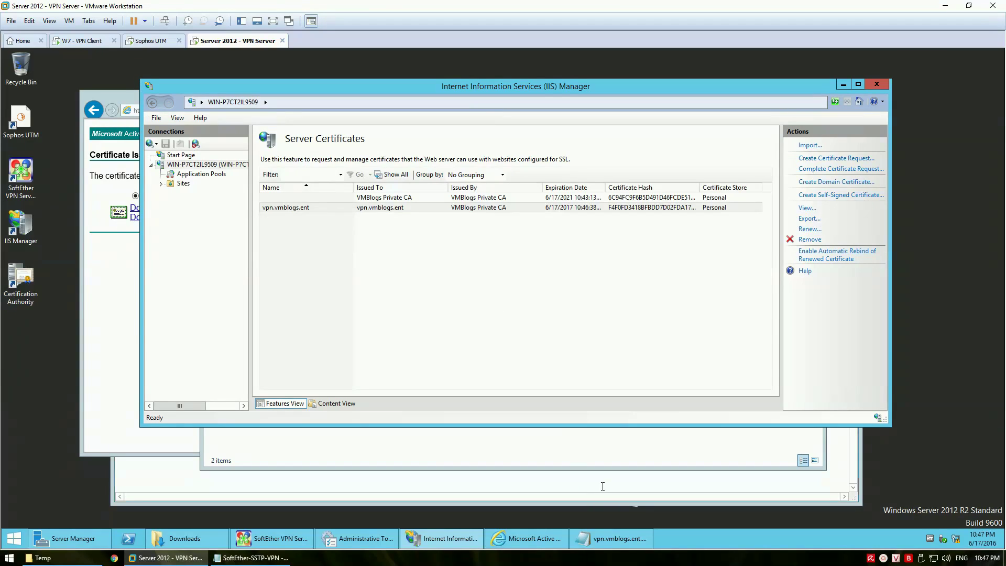
In the Notepad notes, type "tạo xong certificate, mình tiến hành" on the last line
left_click(251, 558)
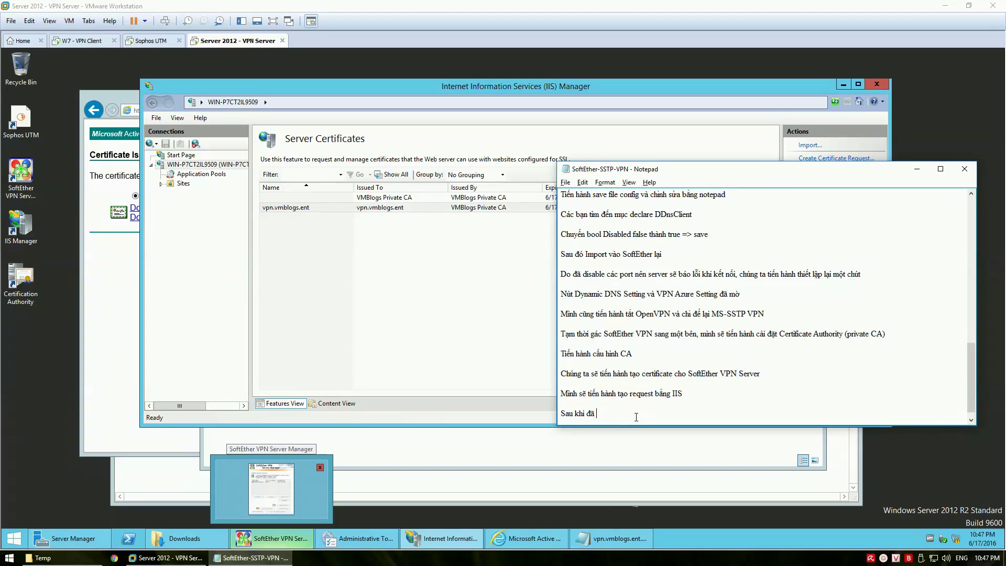
type("tạo xong ")
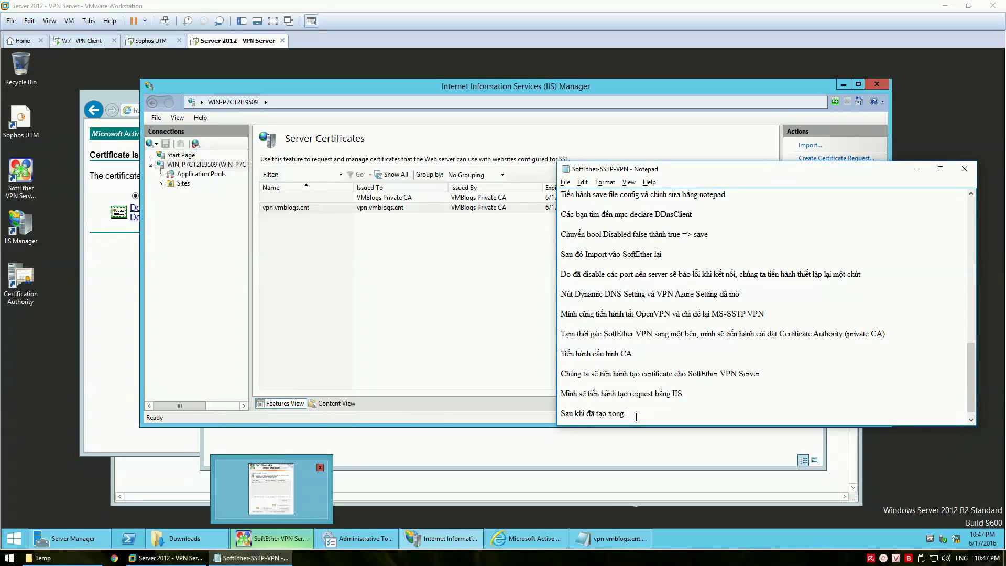
type("certificate")
type(", mình")
type("tiến hành export certificate và import vào SoftEther VPN")
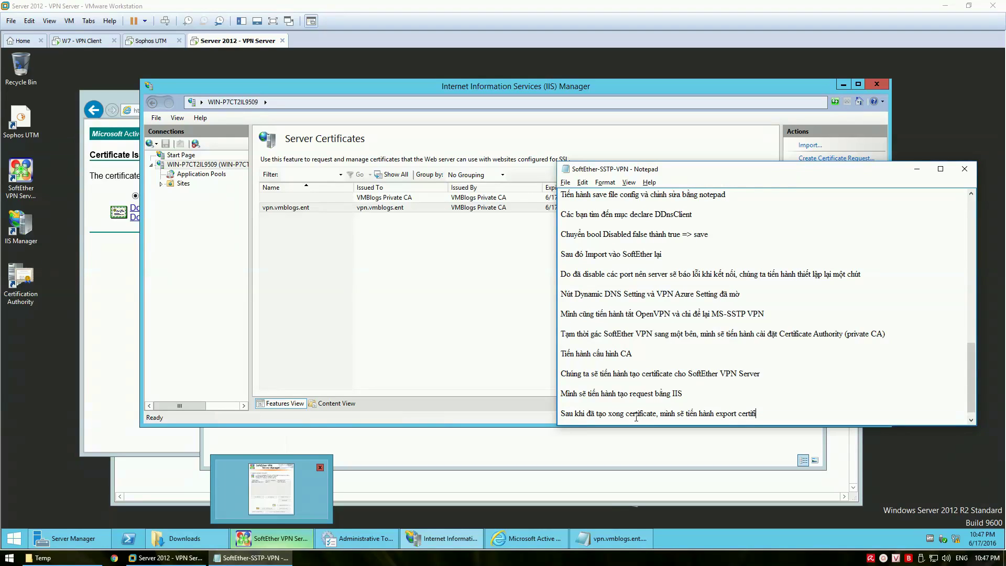
Complete the note line ending 'te và import vào SoftEther VPN' and start a new line
type("te và import vào SoftEther VPN")
key("Return")
key("Return")
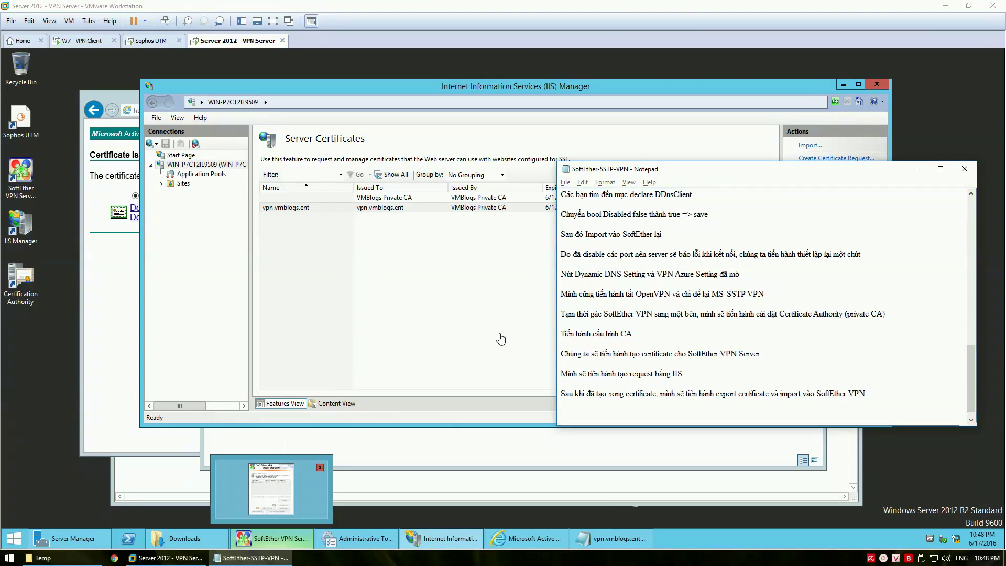
left_click(494, 327)
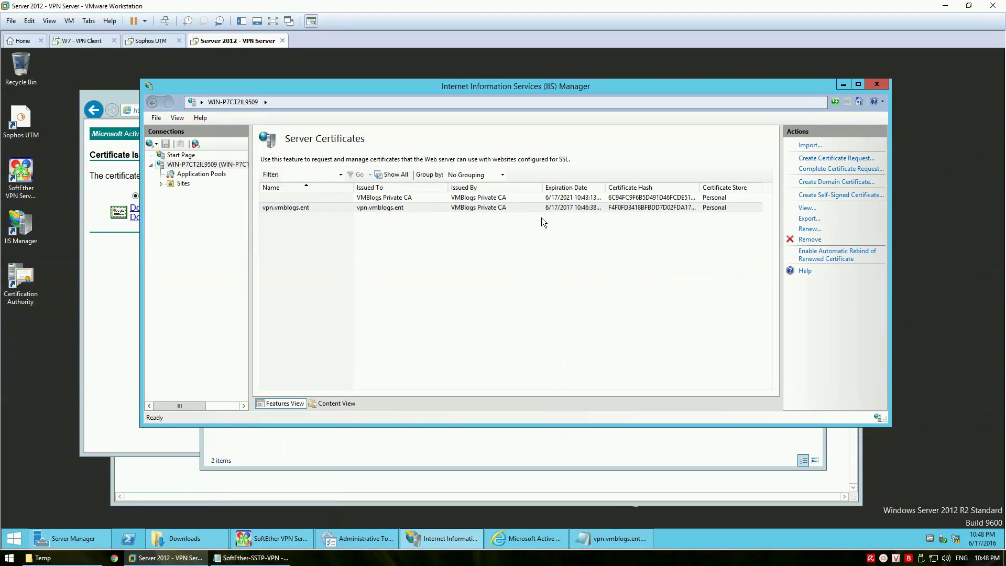
Confirm the vpn.vmblogs.ent certificate's path shows VMBlogs Private CA as issuer
left_click(521, 207)
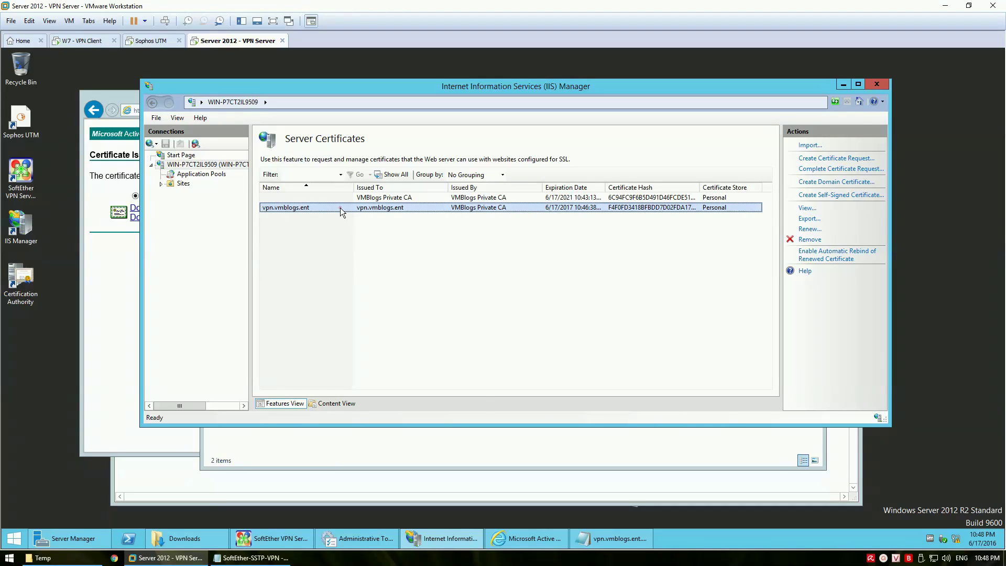
double_click(341, 208)
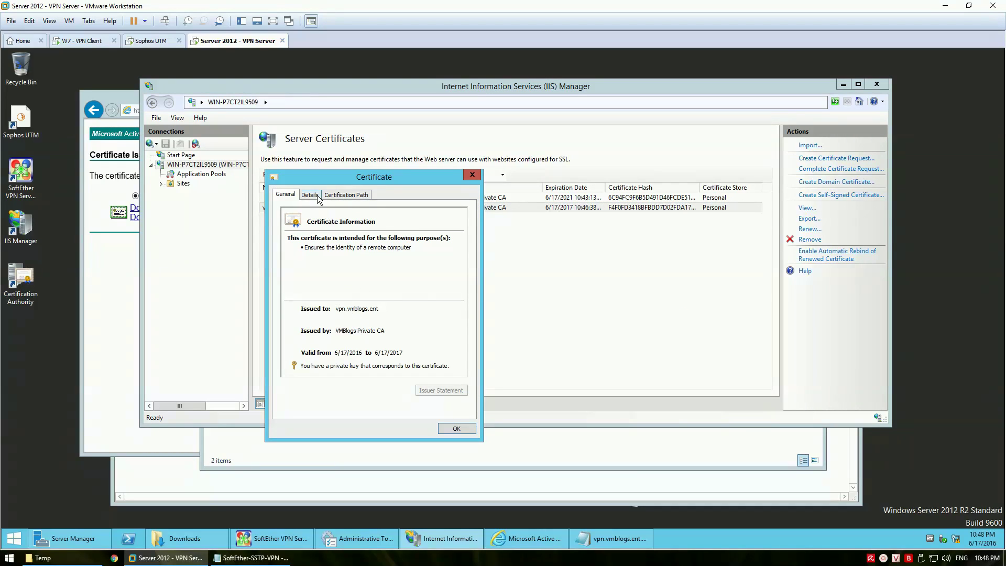
left_click(310, 195)
left_click(346, 195)
left_click(321, 221)
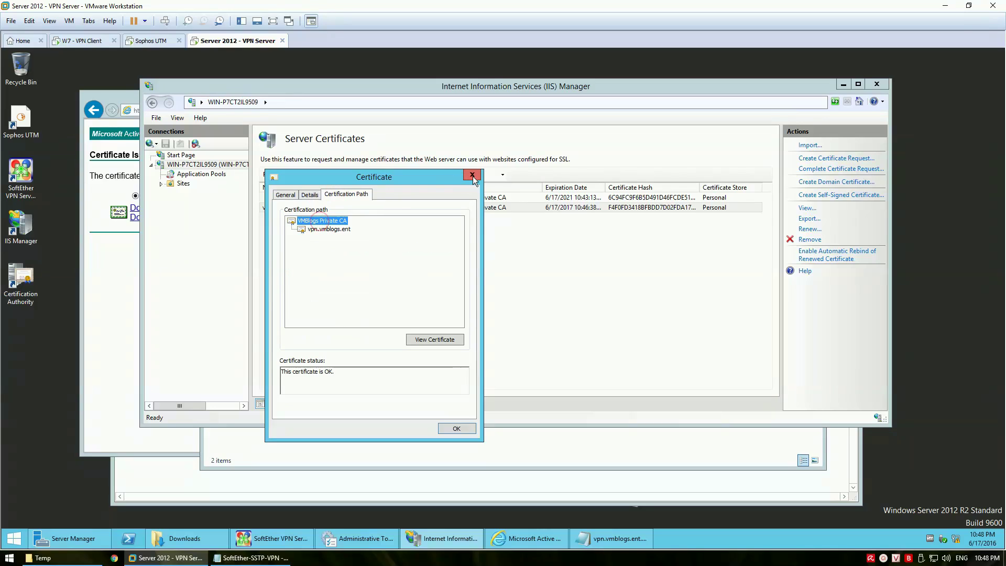
left_click(472, 176)
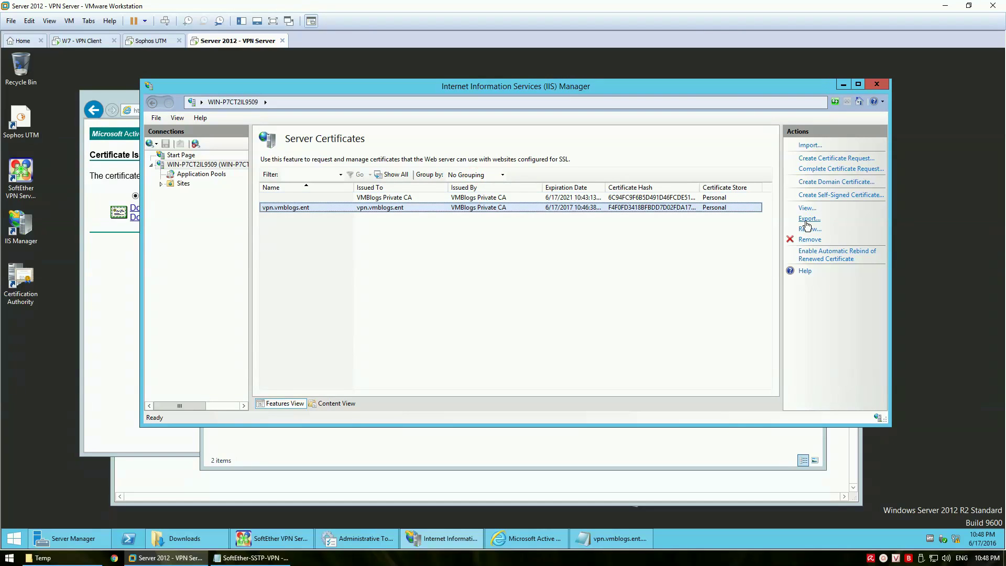
Export vpn.vmblogs.ent to the Downloads folder under the file name vpn.vmblogs.ent
left_click(809, 219)
left_click(601, 219)
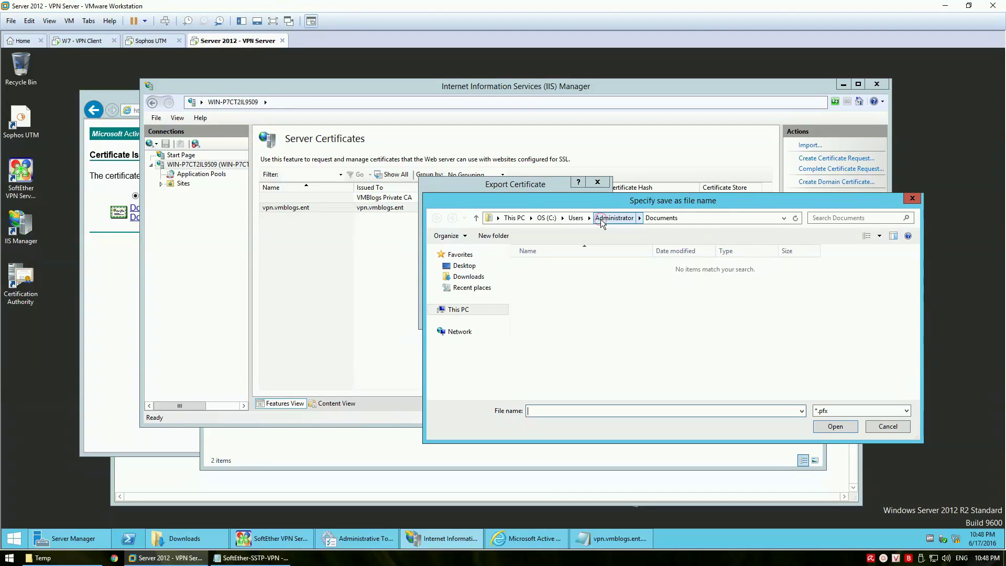
left_click(468, 277)
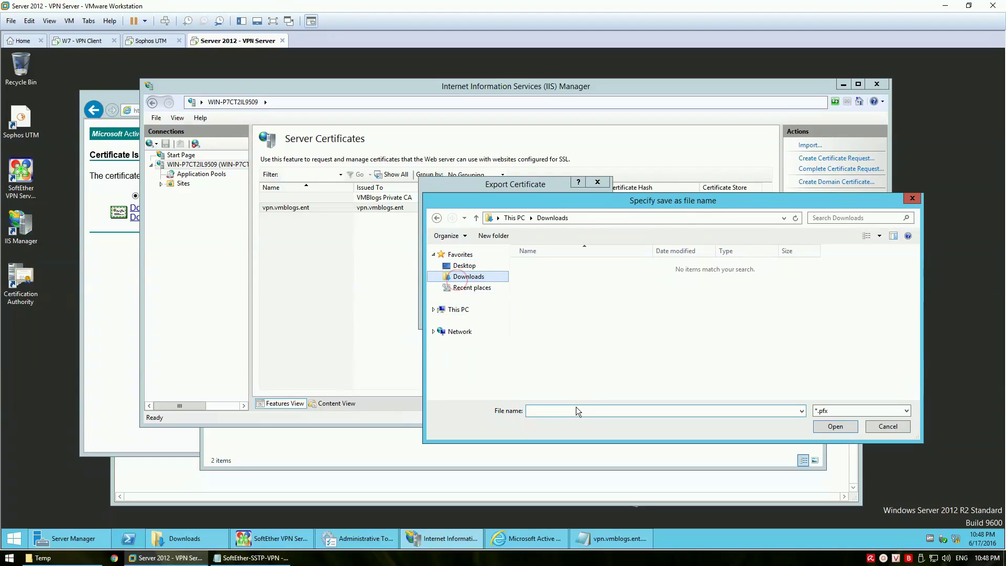
left_click(576, 410)
type("vpn")
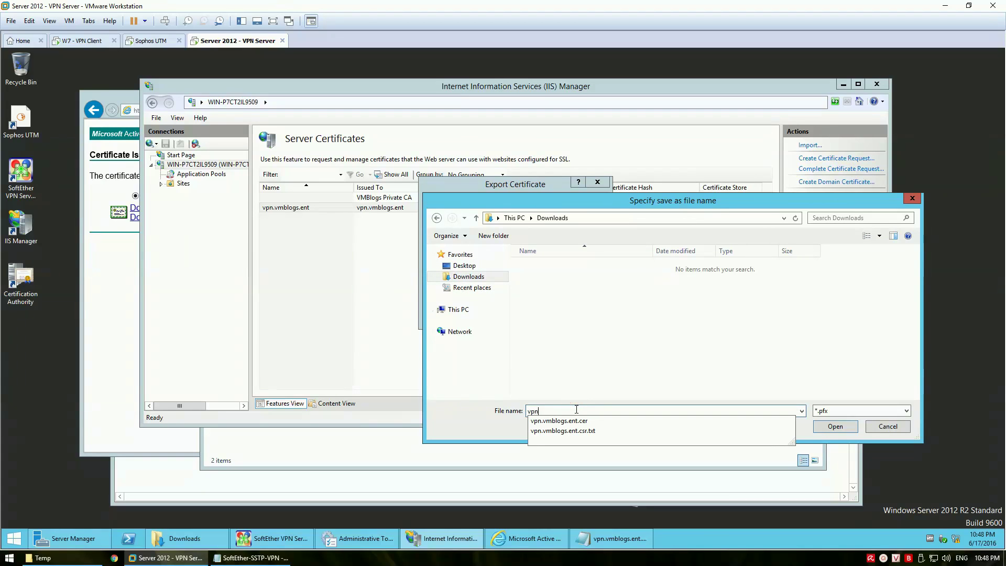
type(".vmblogs.ent")
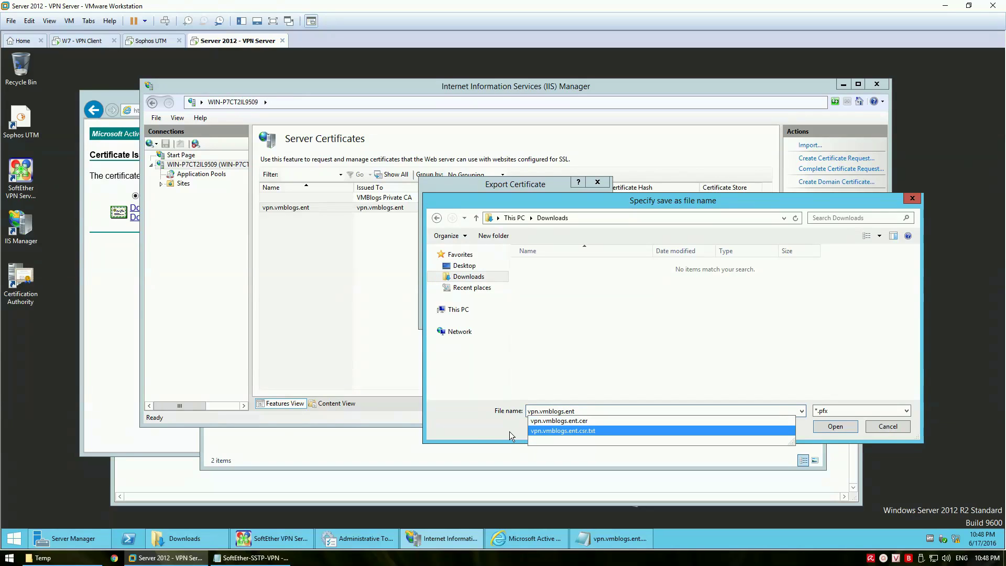
left_click(508, 432)
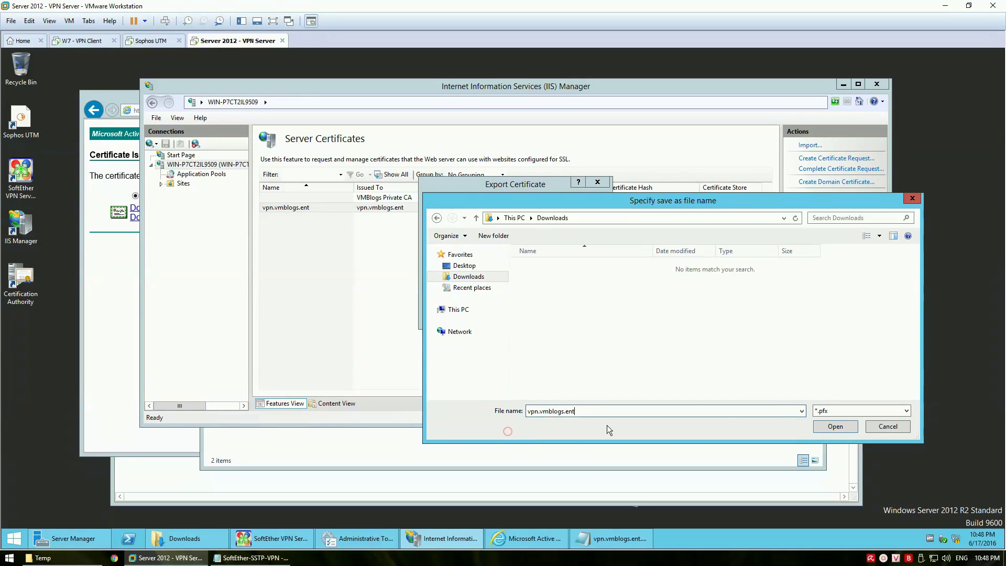
left_click(844, 427)
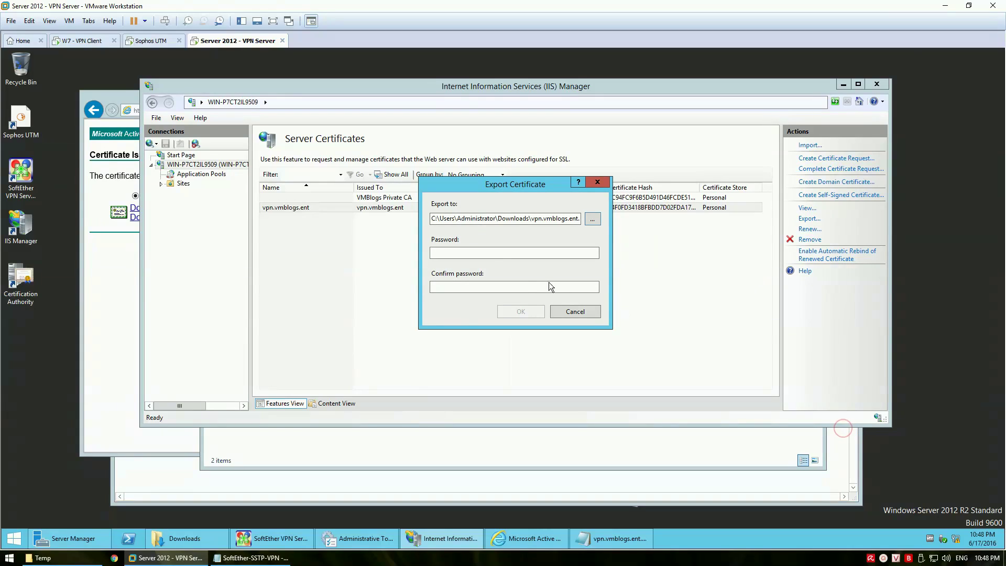
Protect the exported .pfx with a password, confirm it, and finish the export
left_click(500, 257)
type("P")
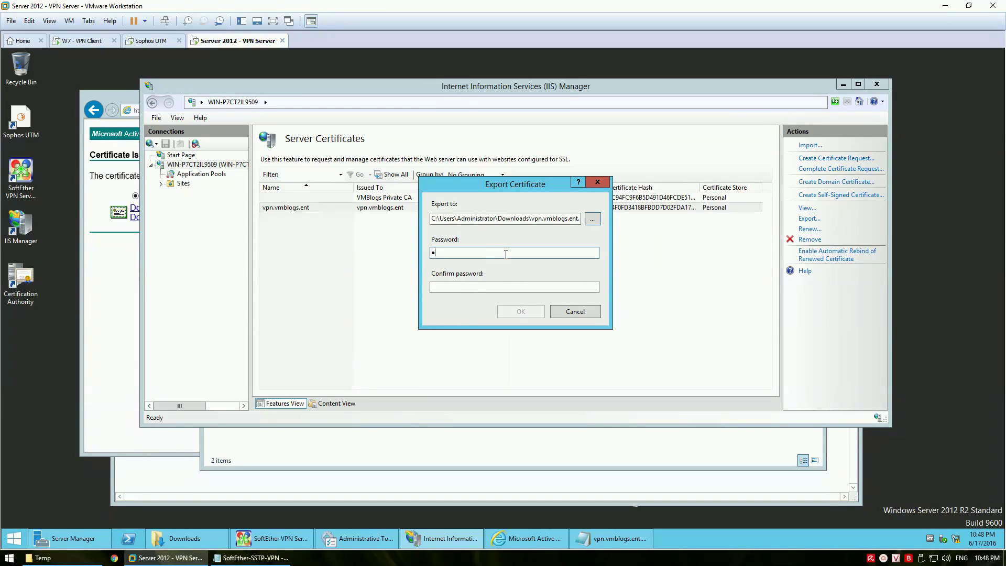
type("as")
key("Tab")
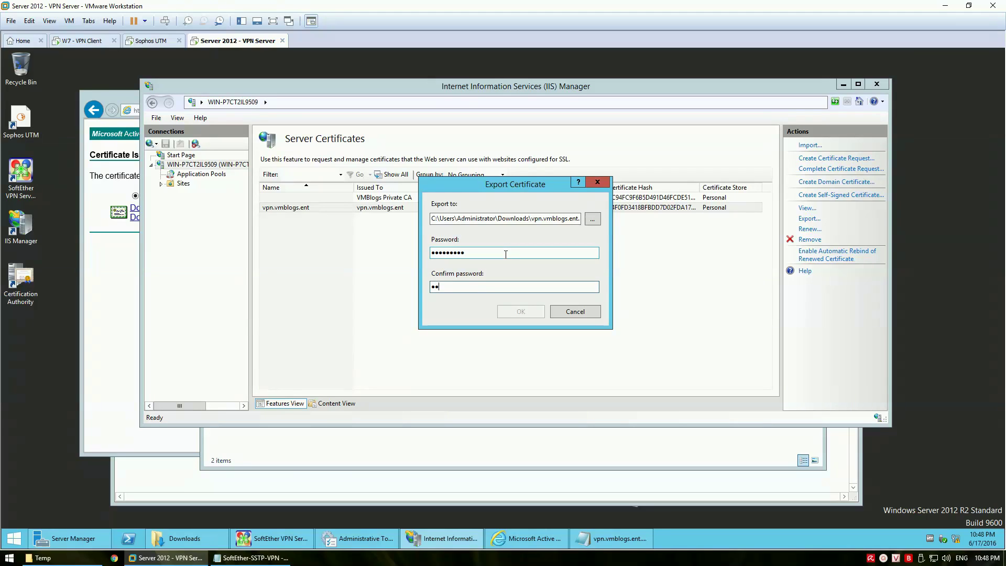
type("Password1")
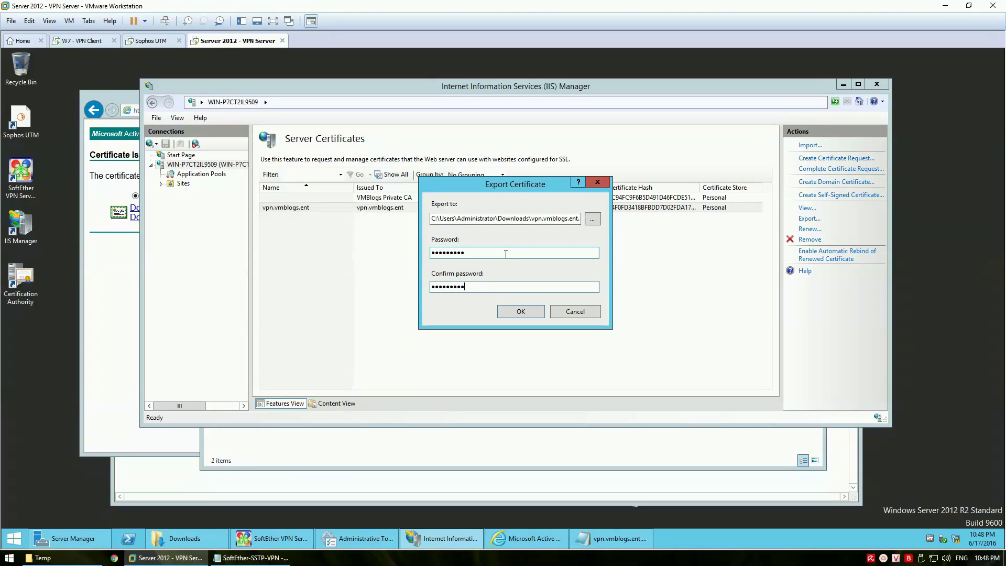
left_click(521, 312)
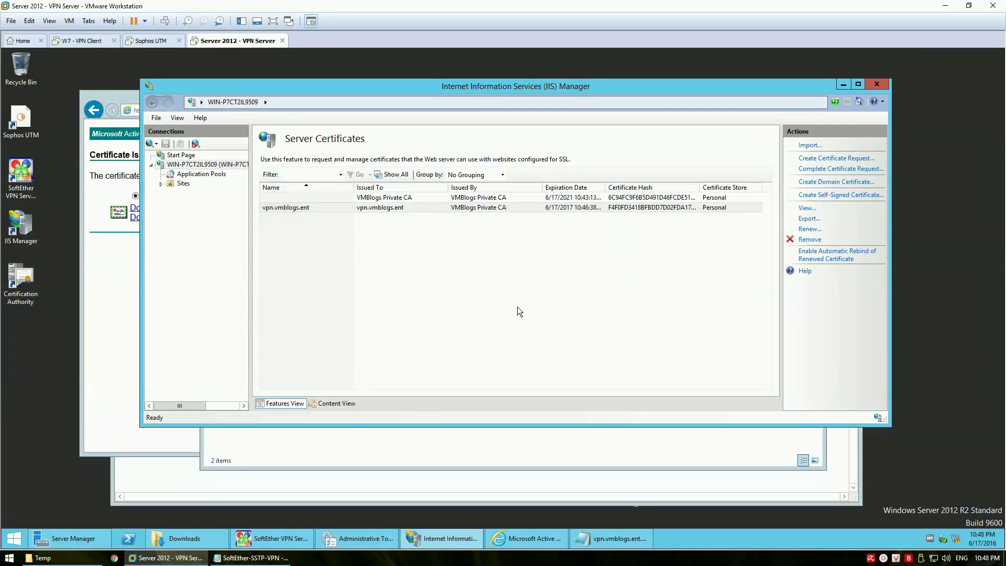
Check the new .pfx in Downloads and close IIS Manager, the web page, text file and Administrative Tools
left_click(877, 84)
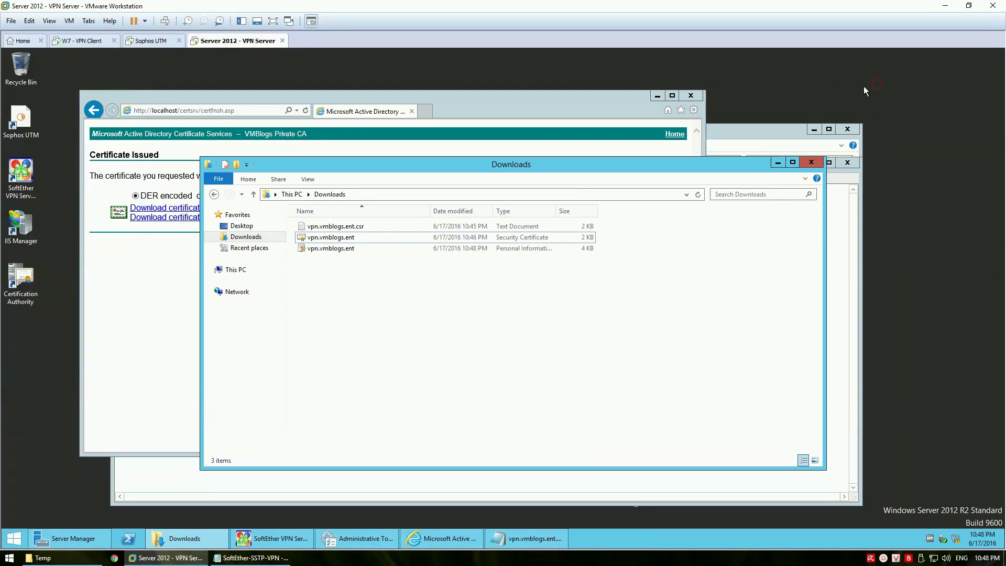
left_click(340, 249)
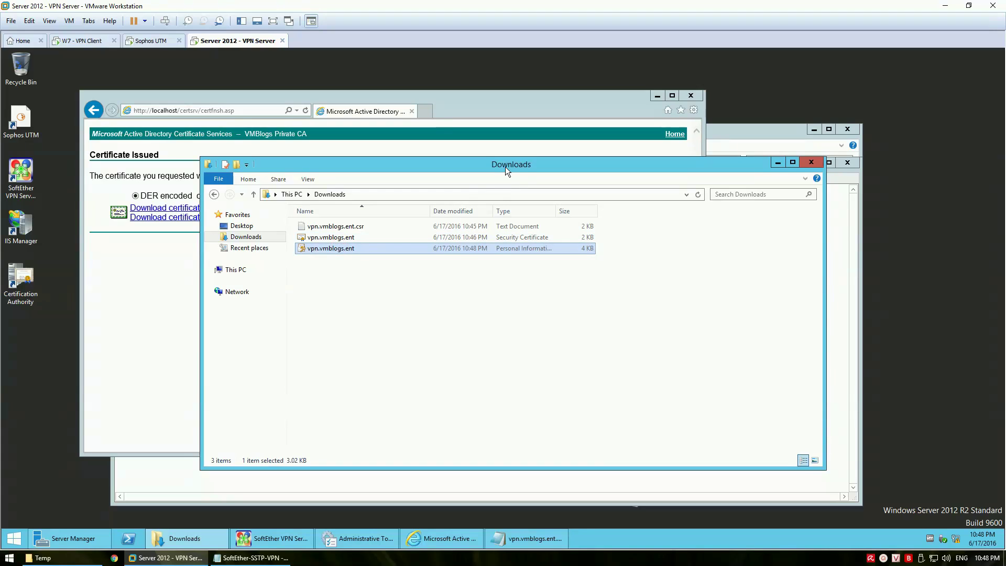
left_click(778, 163)
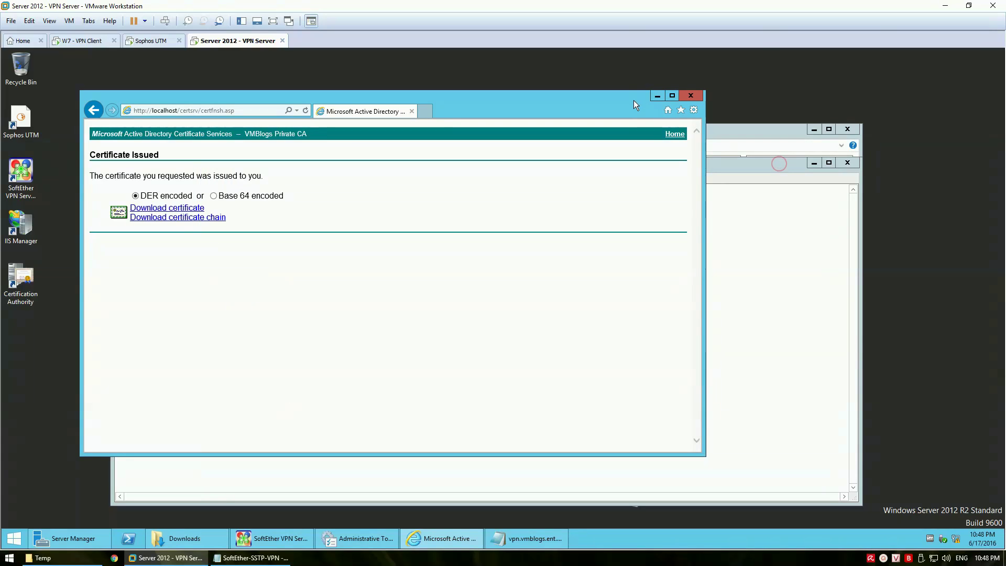
left_click(690, 96)
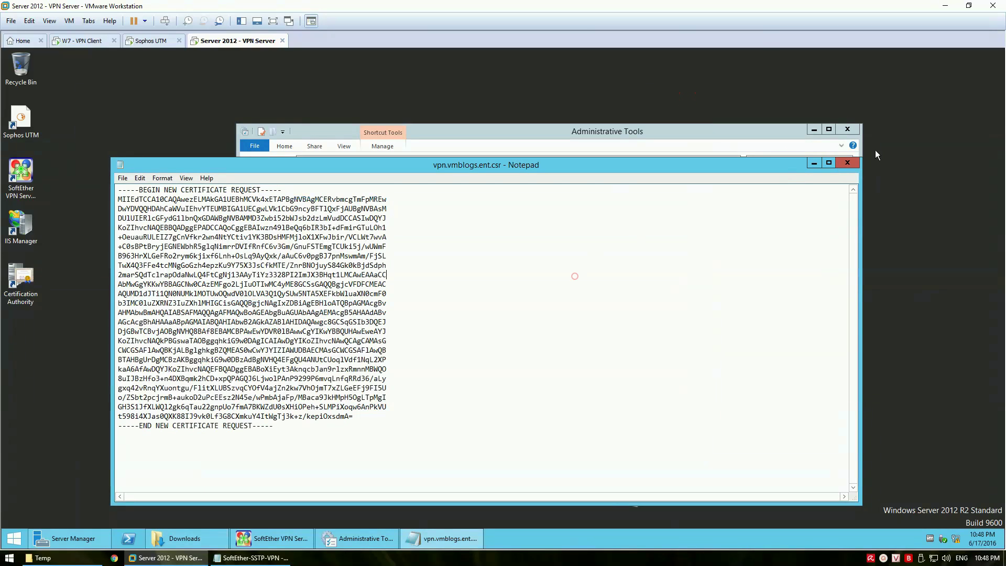
left_click(848, 162)
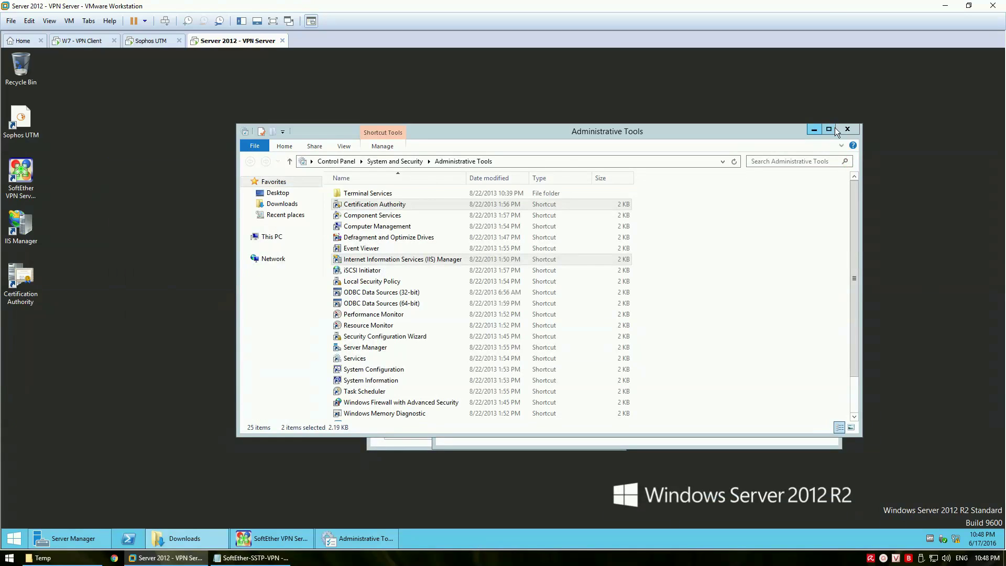
left_click(849, 130)
left_click_drag(687, 143, 455, 163)
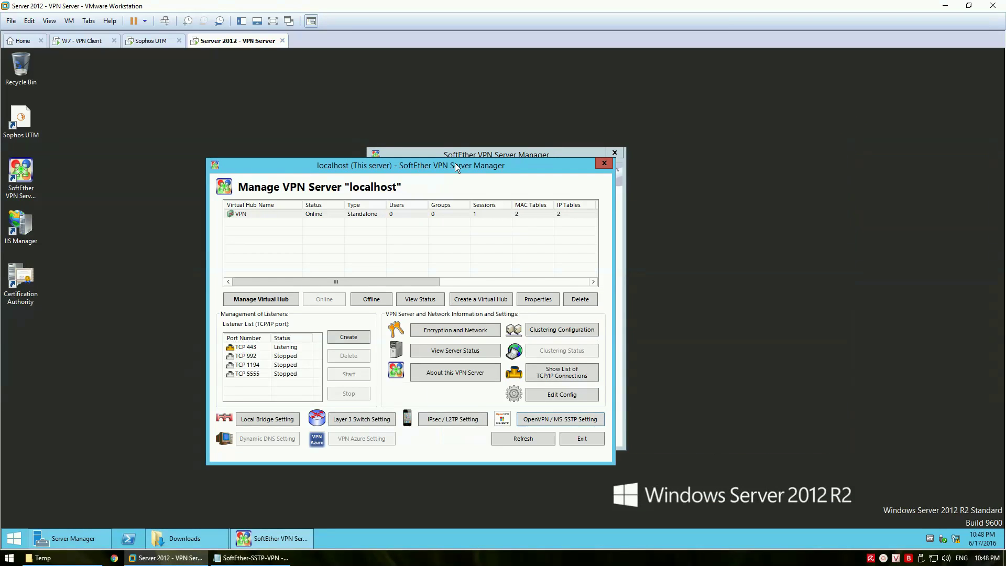
Open the server's Encryption and Network Settings, showing RC4-MD5 and the current certificate
left_click(464, 331)
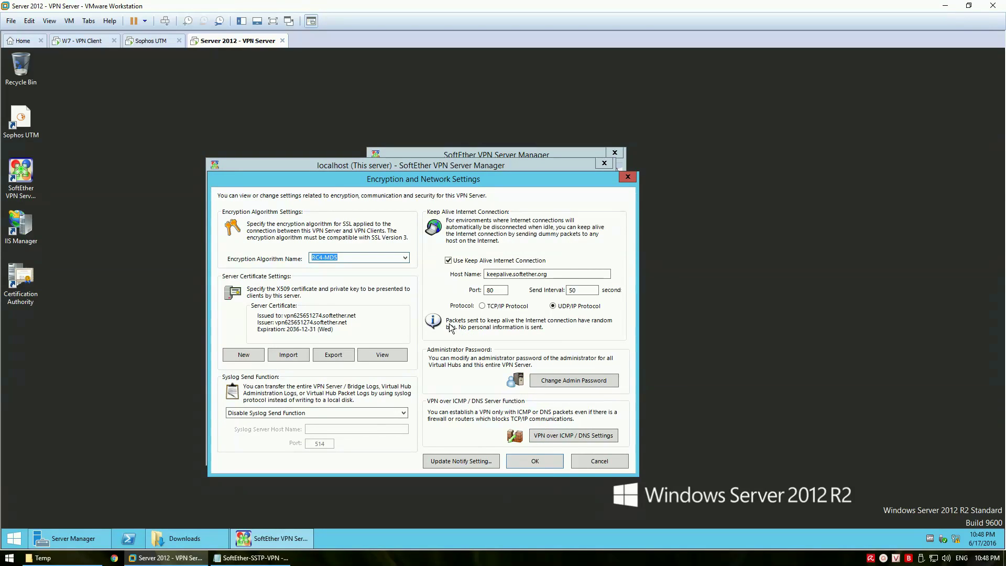
left_click_drag(416, 180, 474, 197)
left_click(252, 558)
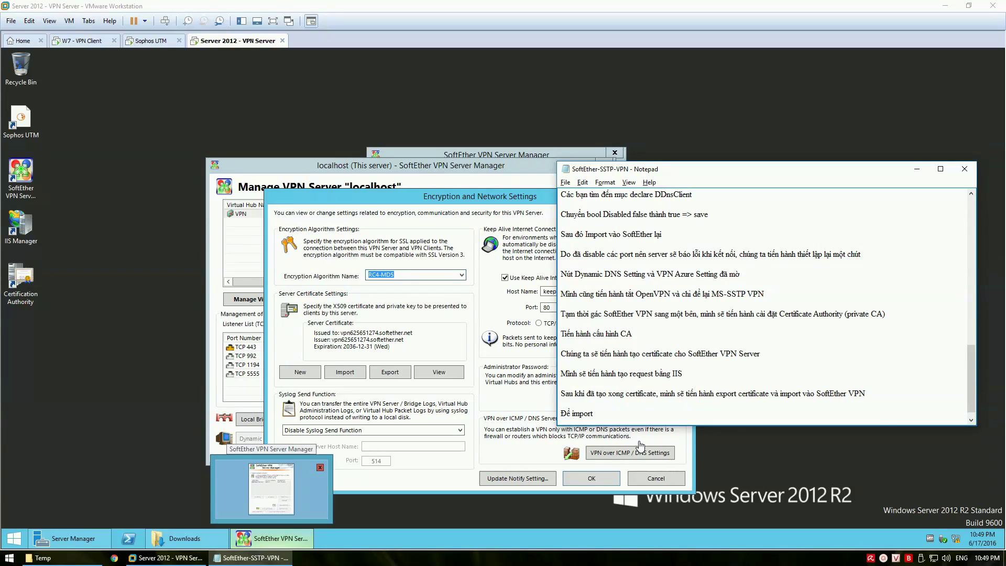
Note importing the certificate via the key icon and switching encryption to RSA AES 256 bit
type("tificate")
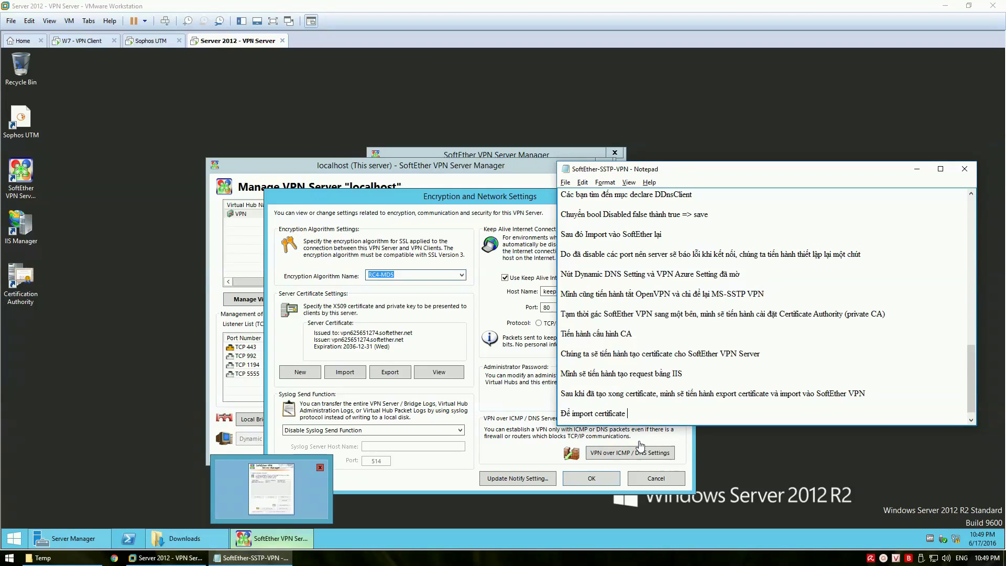
type(" vào SoftEther, click vào icon ")
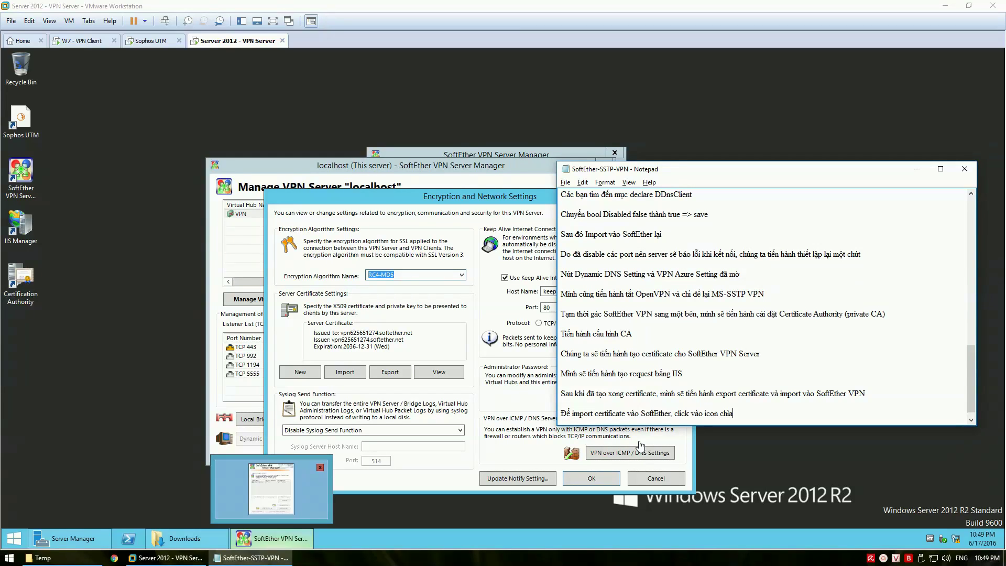
type("chia khoa")
type("s")
key("Return")
key("Return")
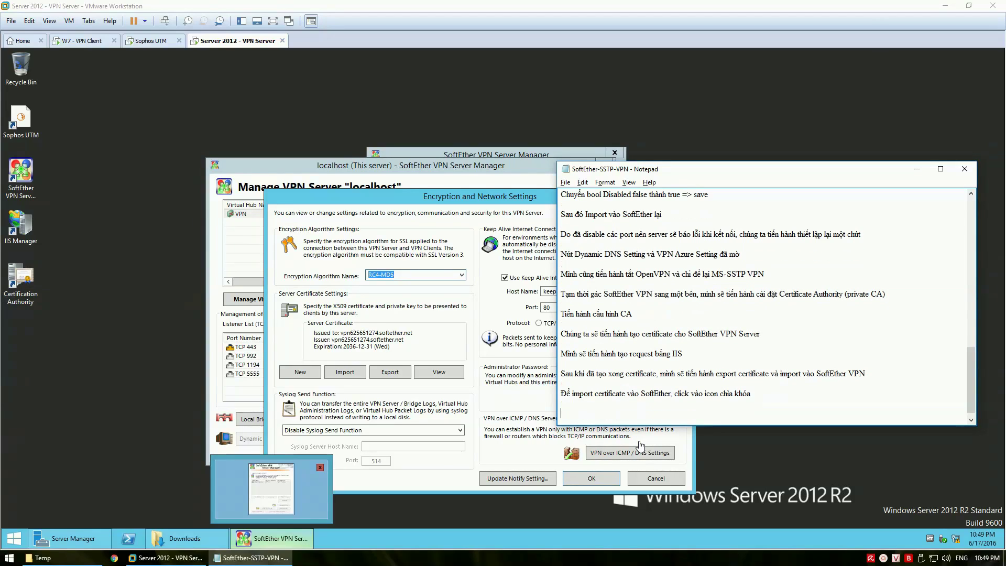
type("Min")
type("h sẽ thay doi")
type("dor thuật toa")
type("mã hóa le")
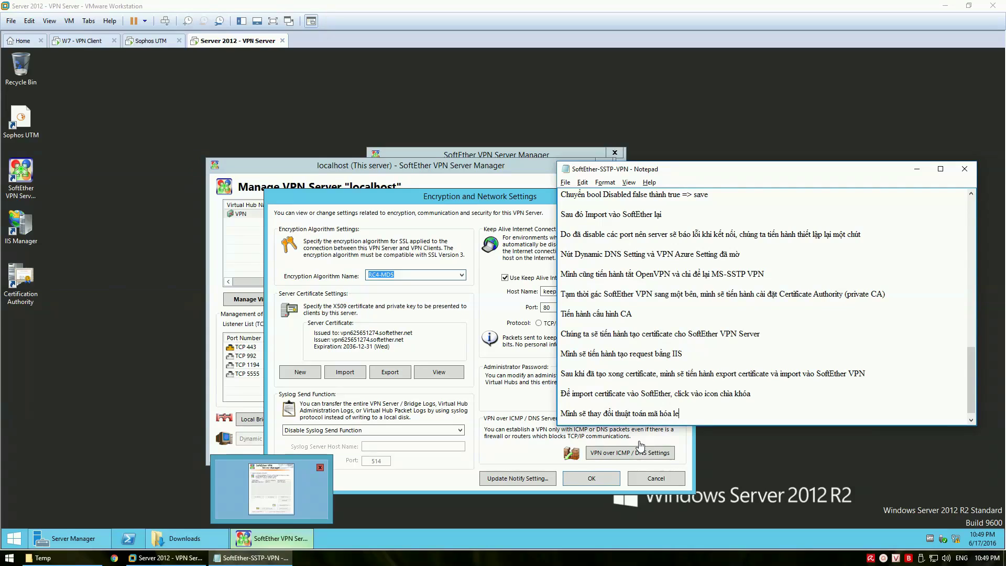
type("ên cao hơn la")
type(" RSA AES 256 bit")
left_click(469, 286)
Select DHE-RSA-AES256-SHA, add '=> click' to the notes, and disable Keep Alive Internet Connection
left_click(462, 274)
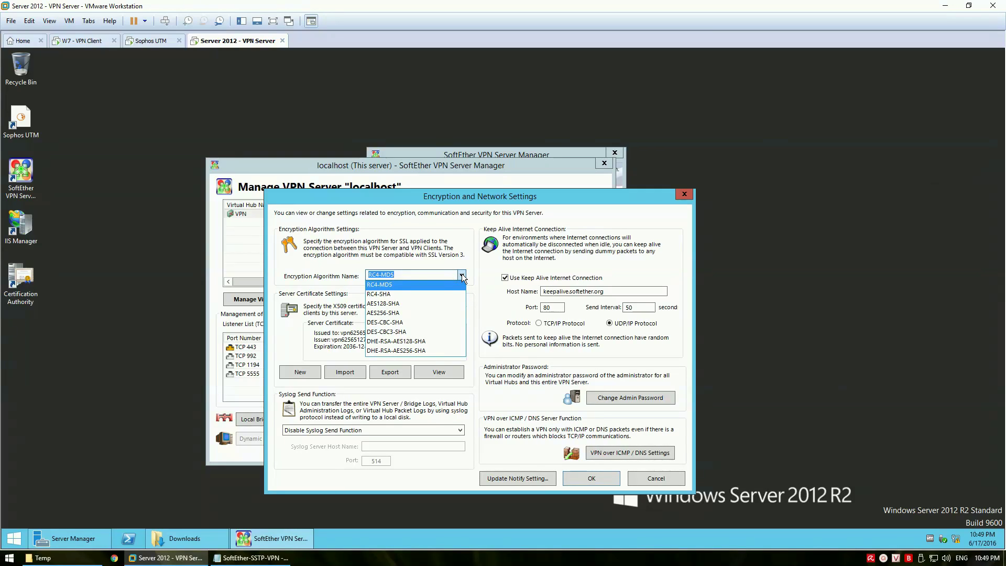
left_click(402, 350)
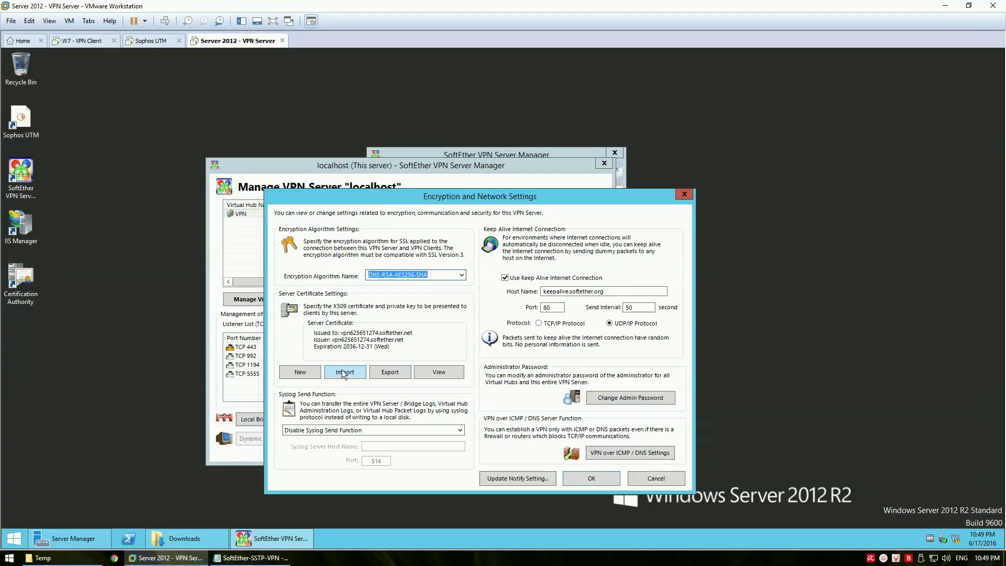
left_click(251, 557)
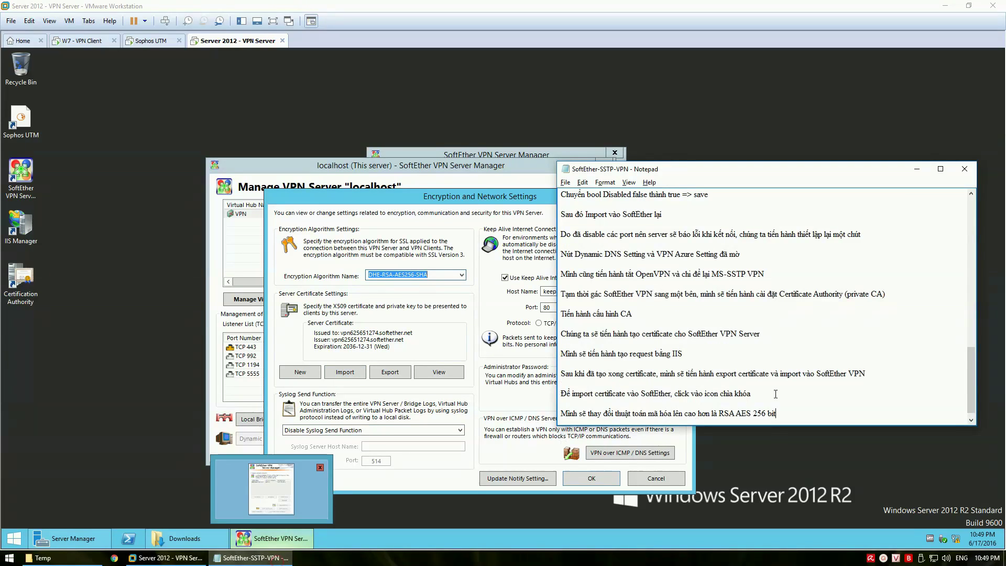
key("Return")
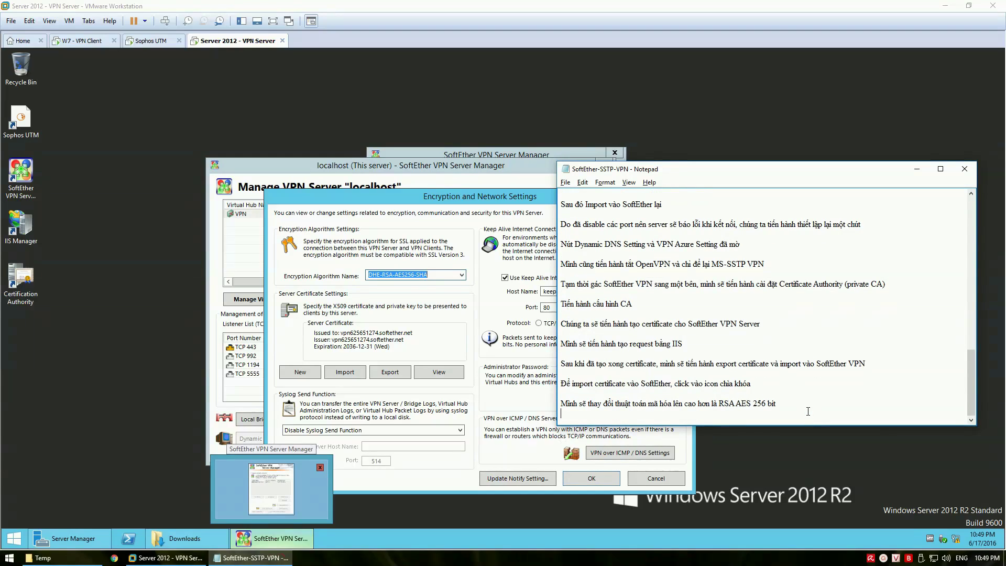
type("=> click Import")
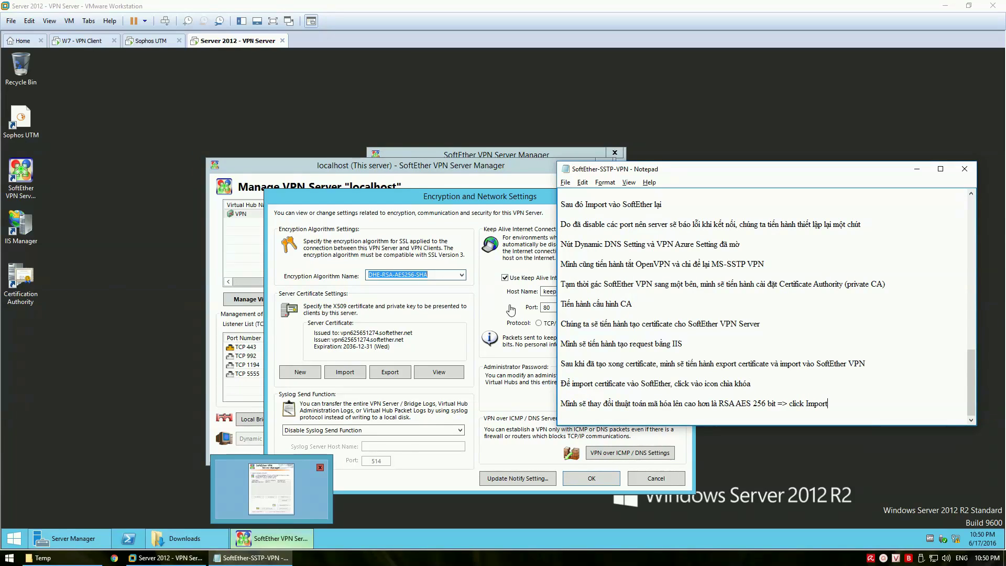
left_click(481, 324)
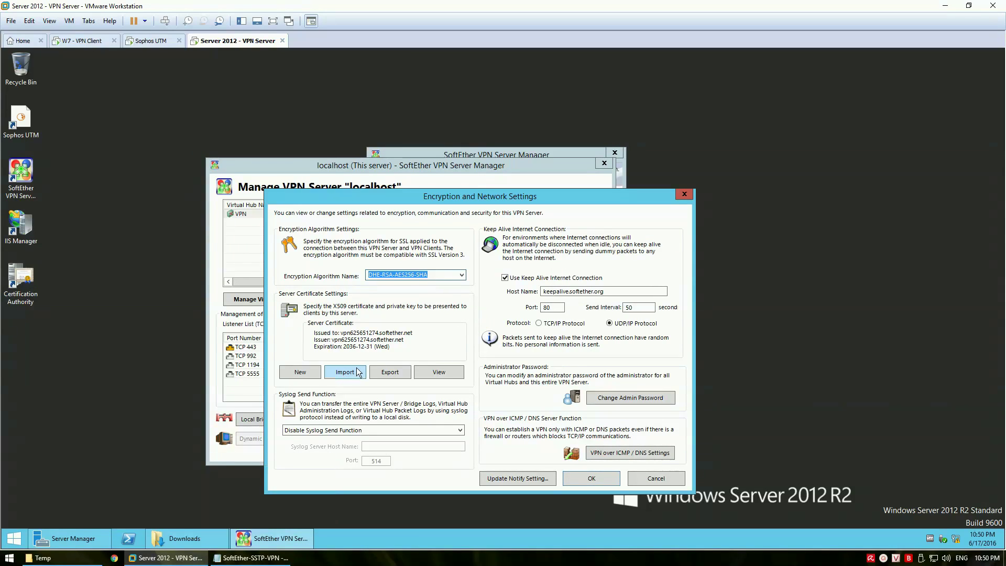
left_click(545, 278)
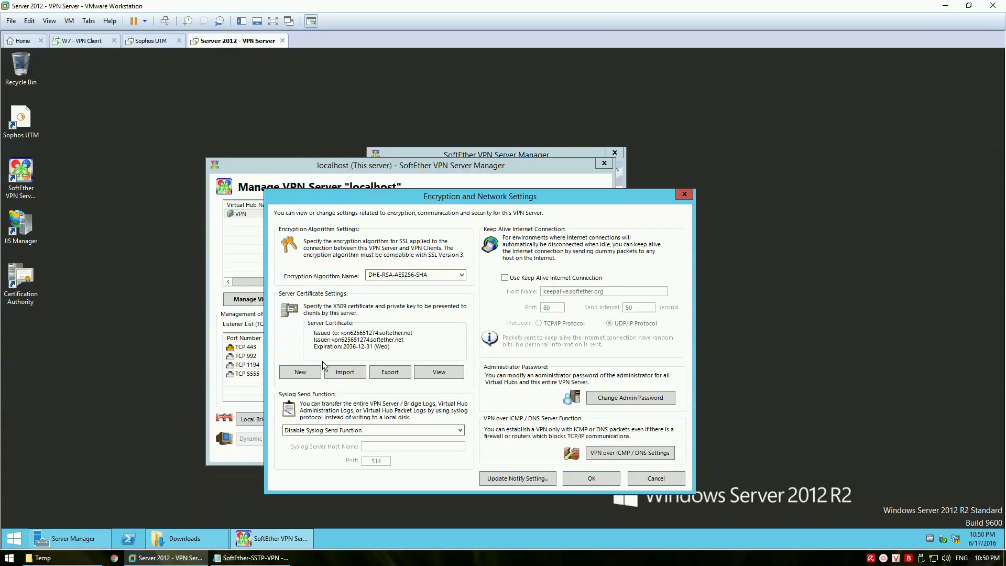
Import the vpn.vmblogs.ent PFX from Downloads as the server certificate using its passphrase
left_click(341, 369)
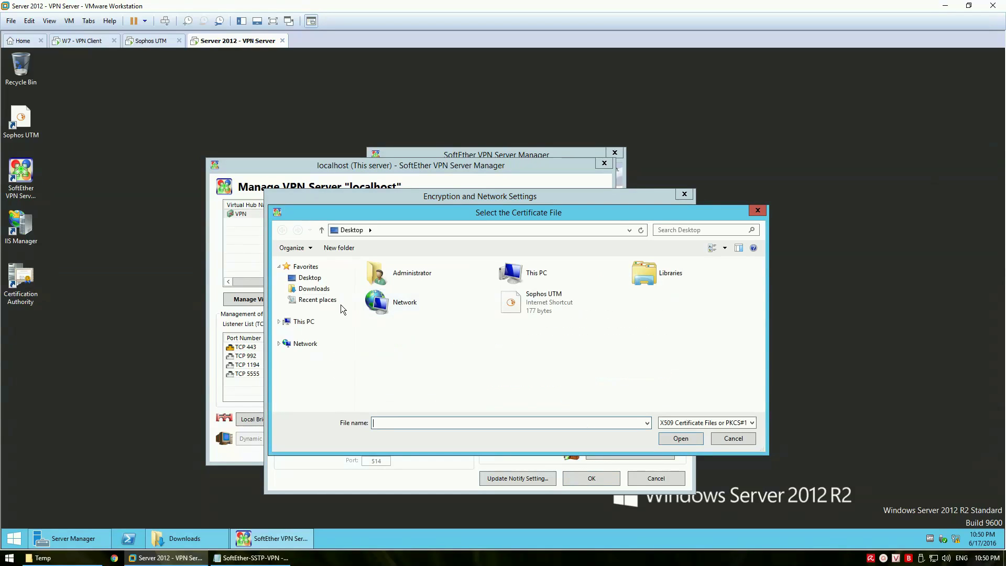
left_click(314, 289)
left_click(409, 289)
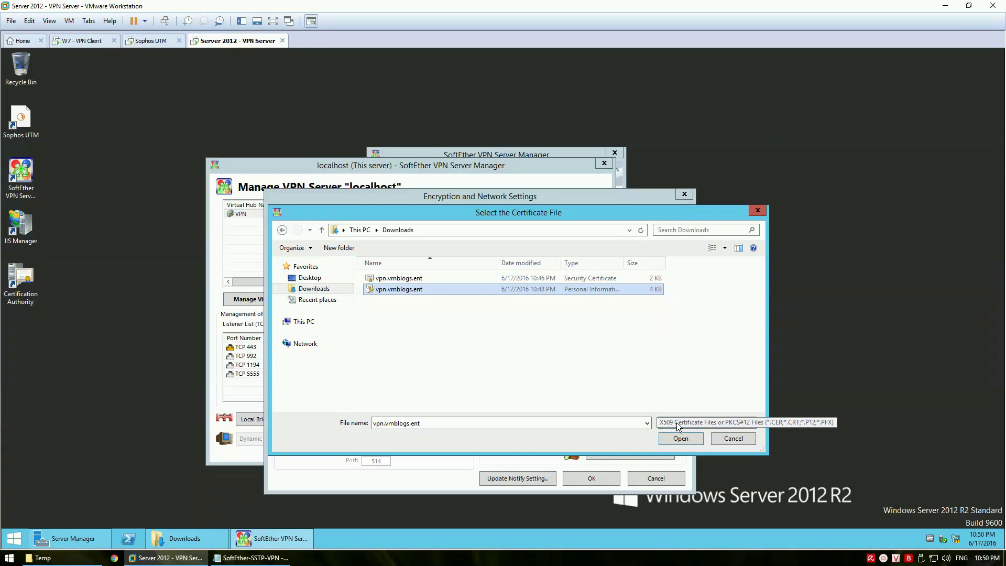
left_click(684, 436)
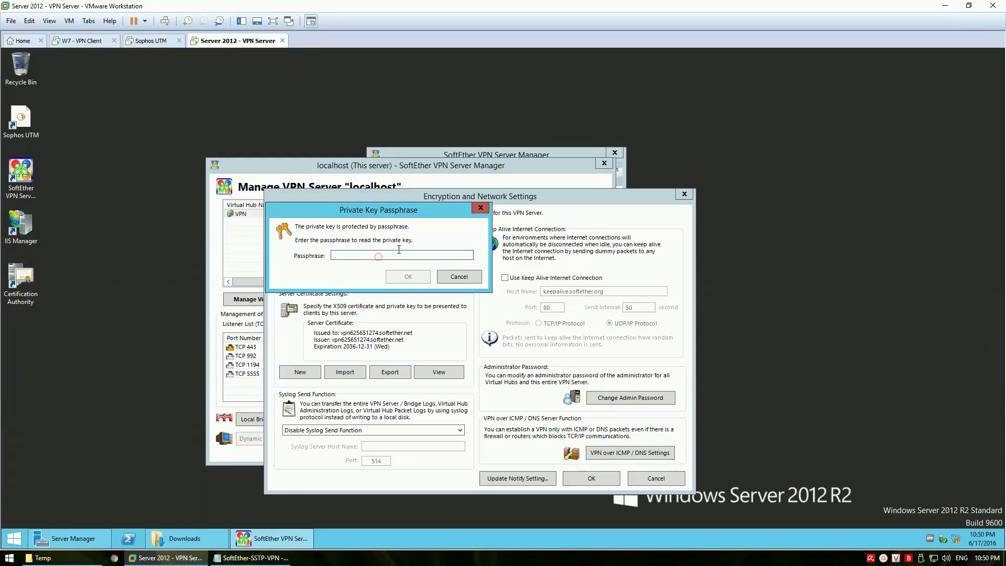
type("••••••••")
left_click(406, 276)
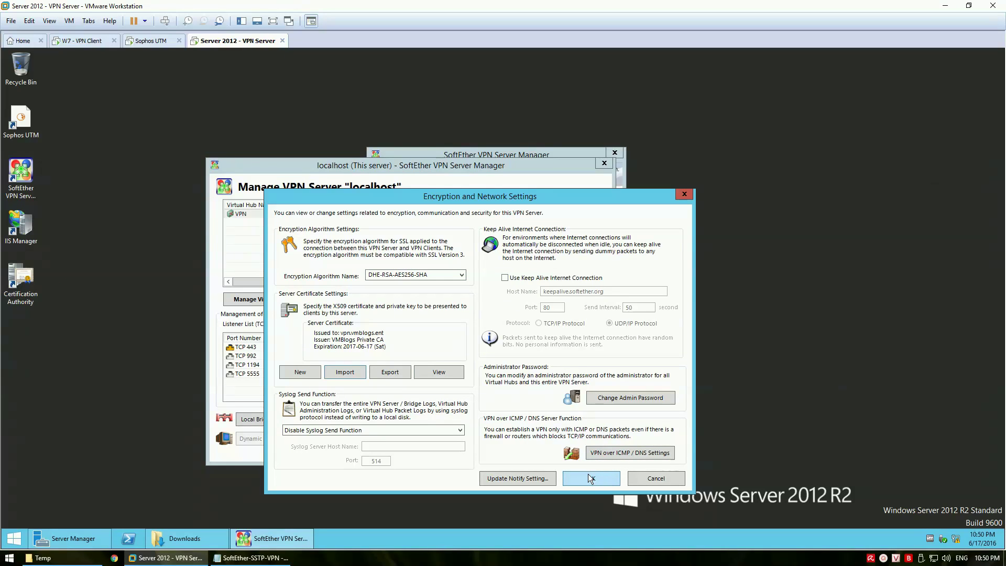
Verify the imported certificate's issuer and subject, then apply the settings through the warnings
left_click(439, 372)
left_click(393, 343)
left_click(395, 352)
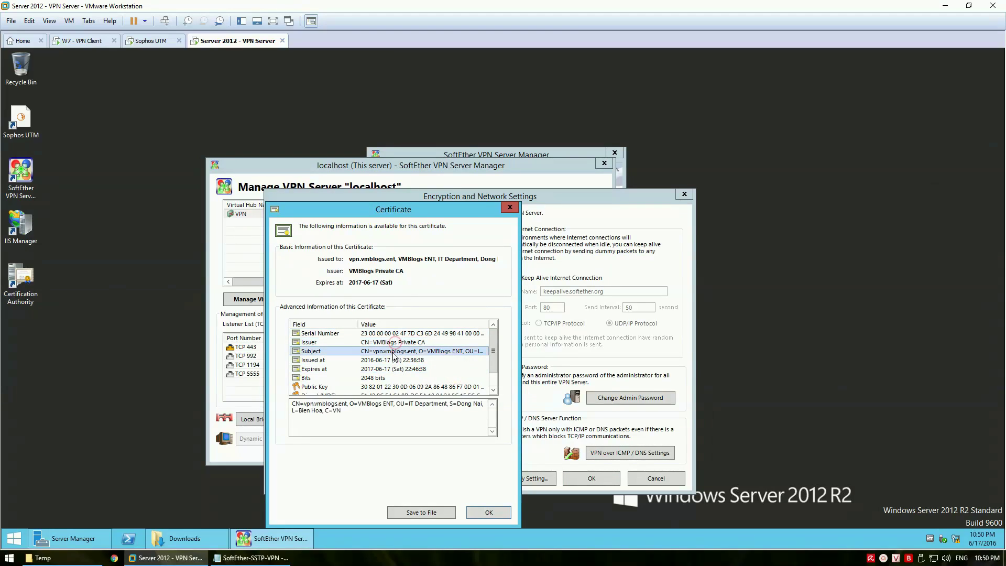
left_click(487, 512)
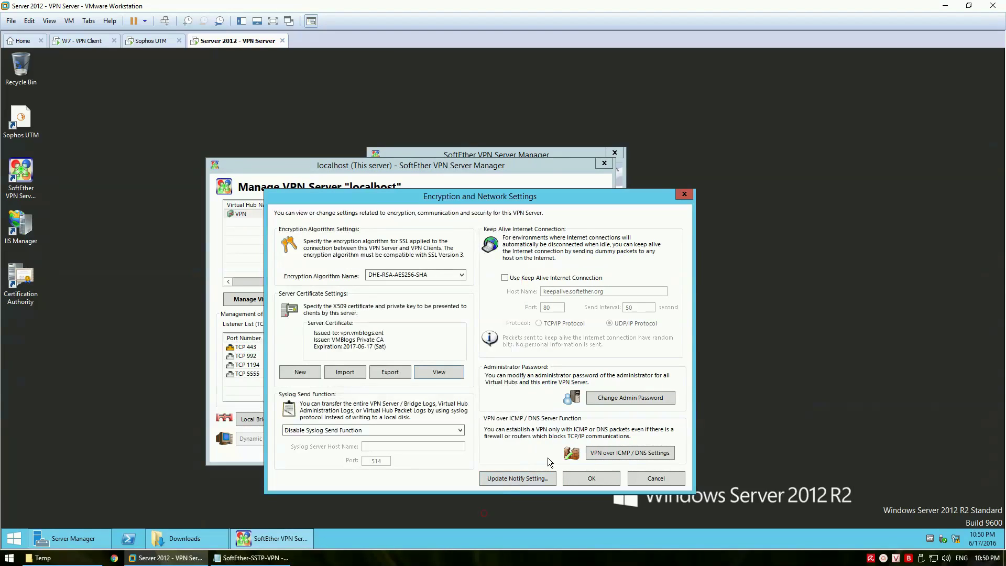
left_click(592, 479)
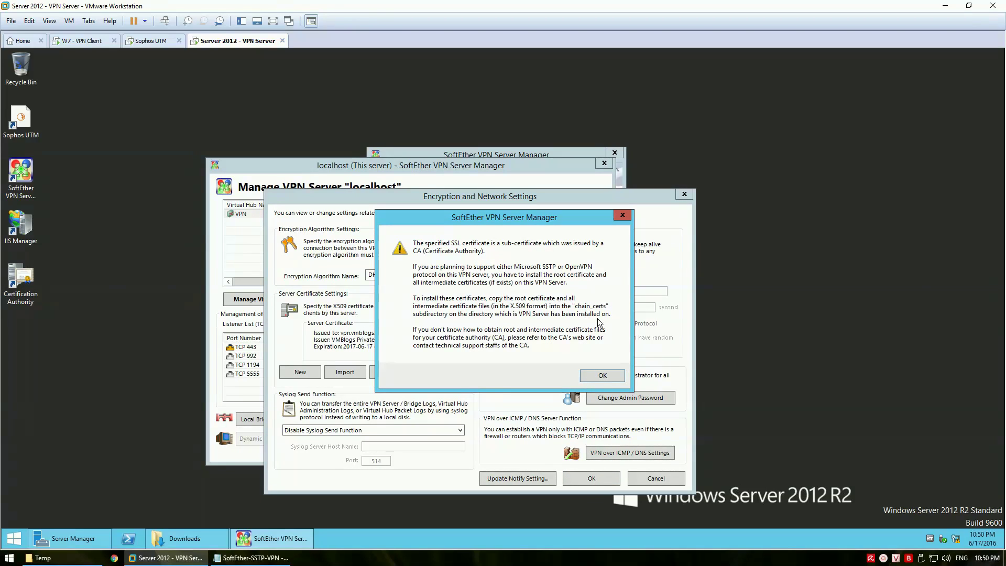
left_click(598, 377)
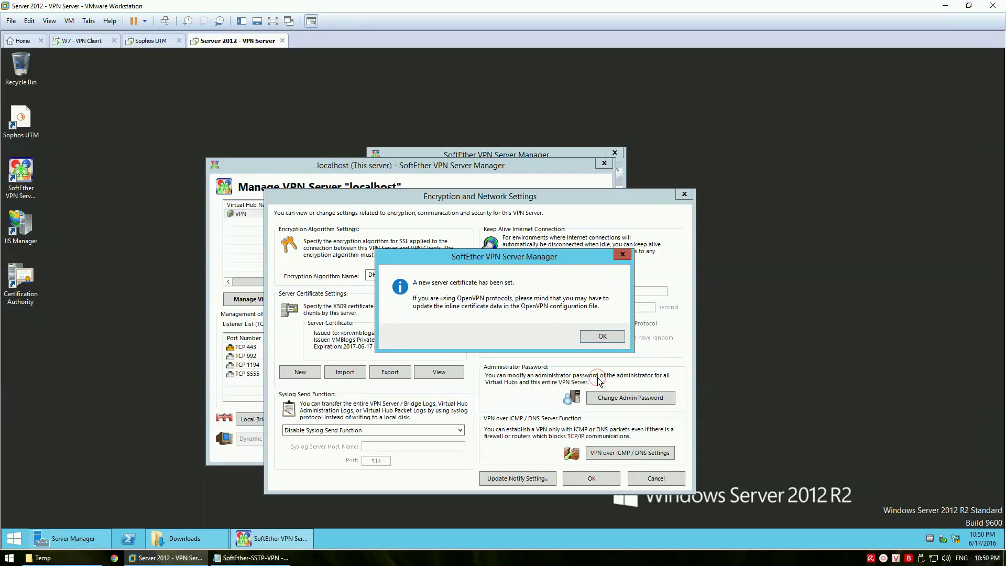
left_click(602, 336)
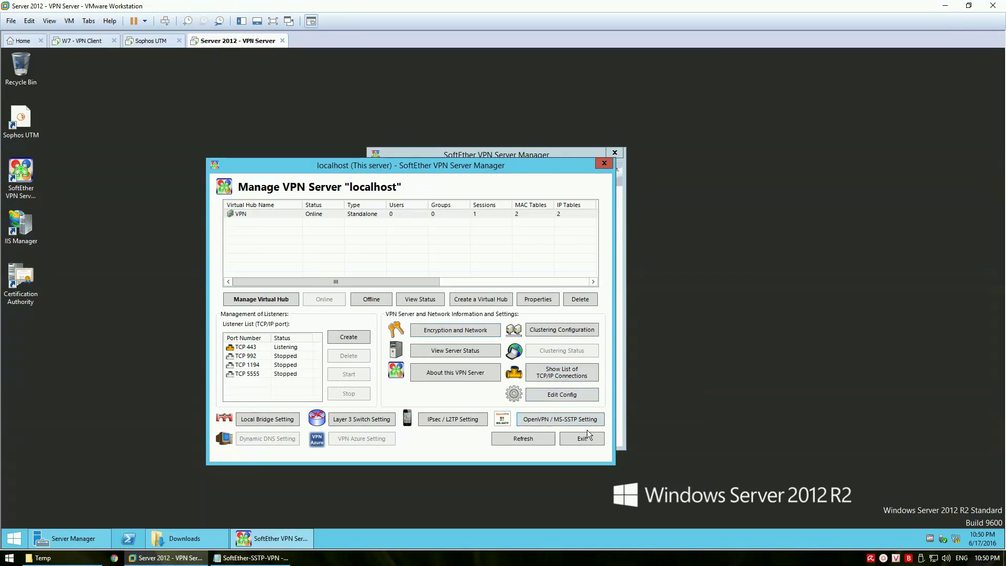
left_click_drag(447, 167, 646, 169)
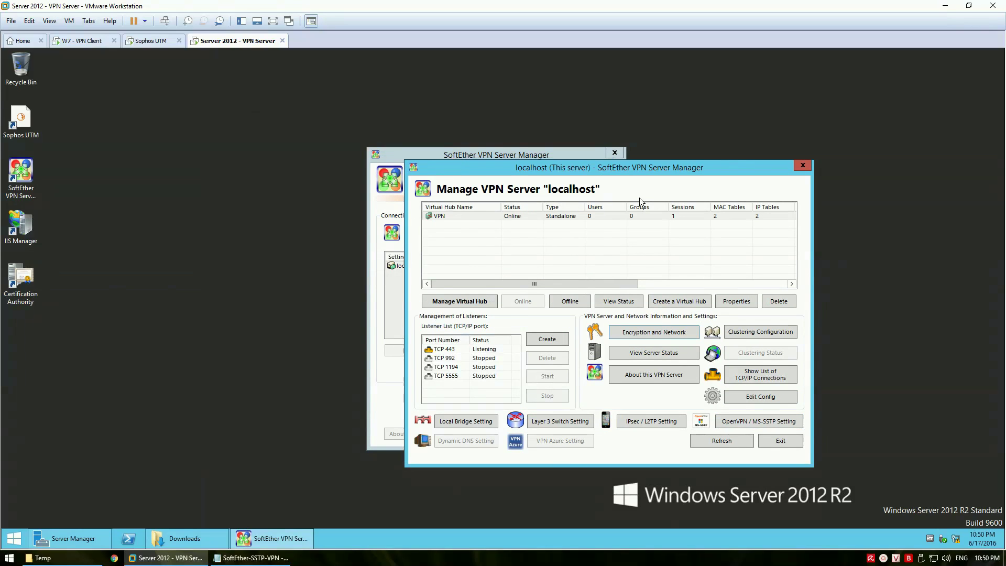
Add the line 'Tien hanh tao vpn user' to the Notepad notes
left_click(715, 441)
left_click_drag(564, 168, 427, 184)
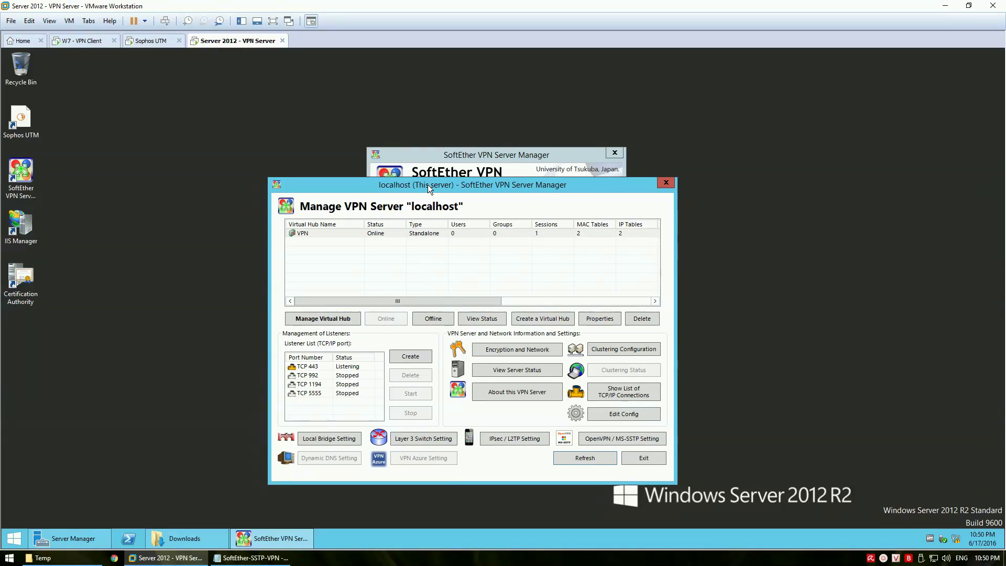
left_click(250, 558)
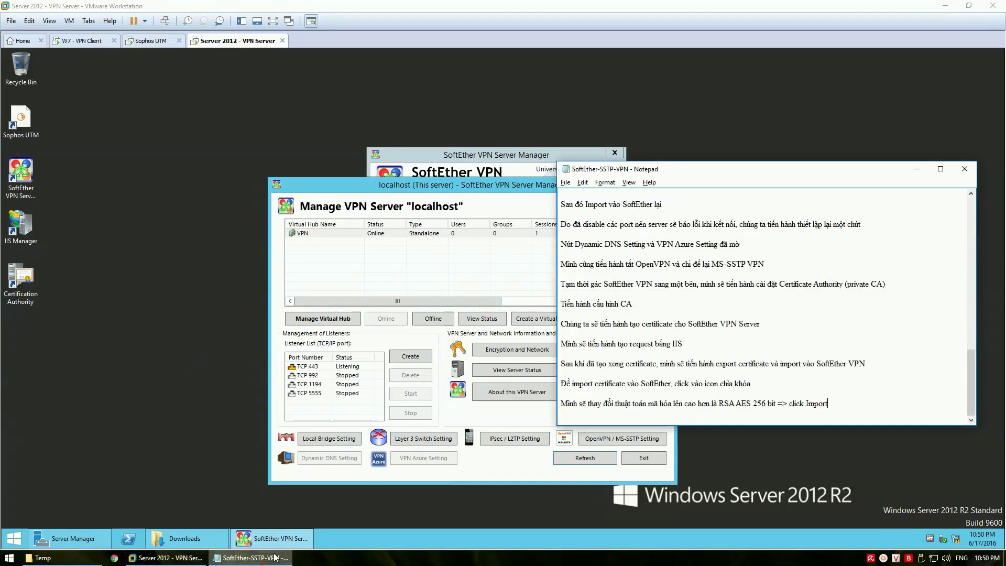
key("Return")
key("Return")
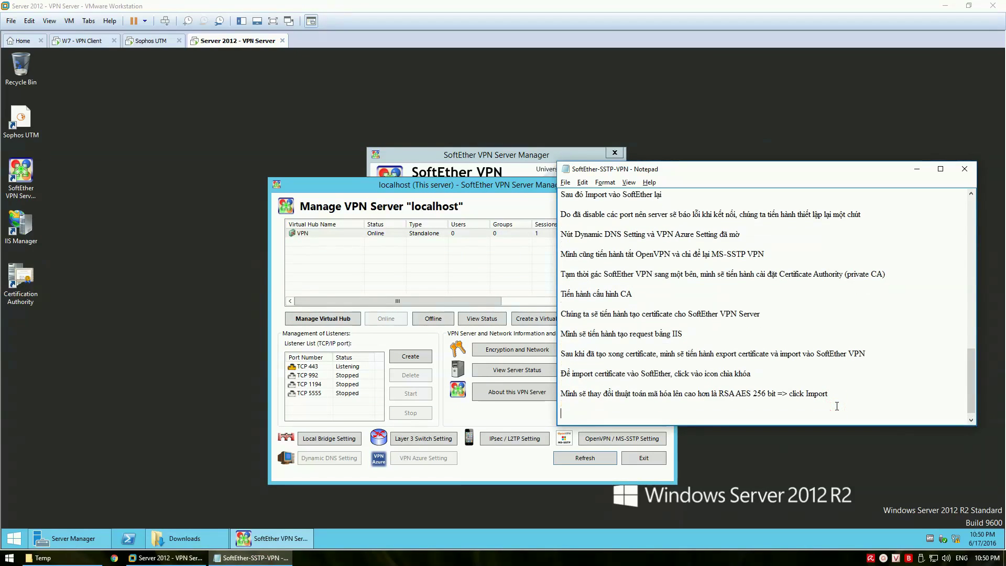
type("Tien hanh tao vpn use")
type("r")
left_click(672, 414)
Open user management for the VPN virtual hub
left_click(366, 235)
left_click(329, 319)
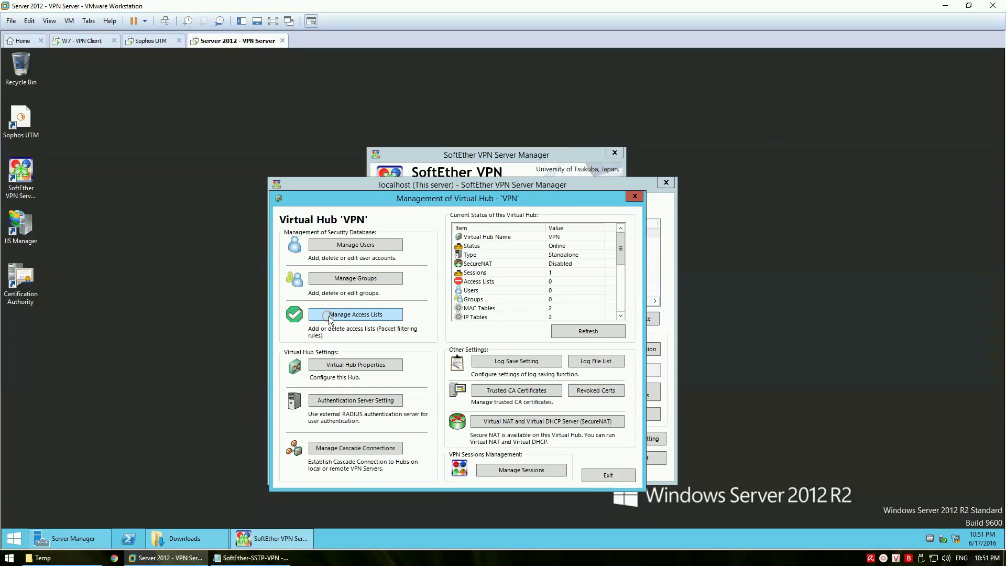
left_click(362, 246)
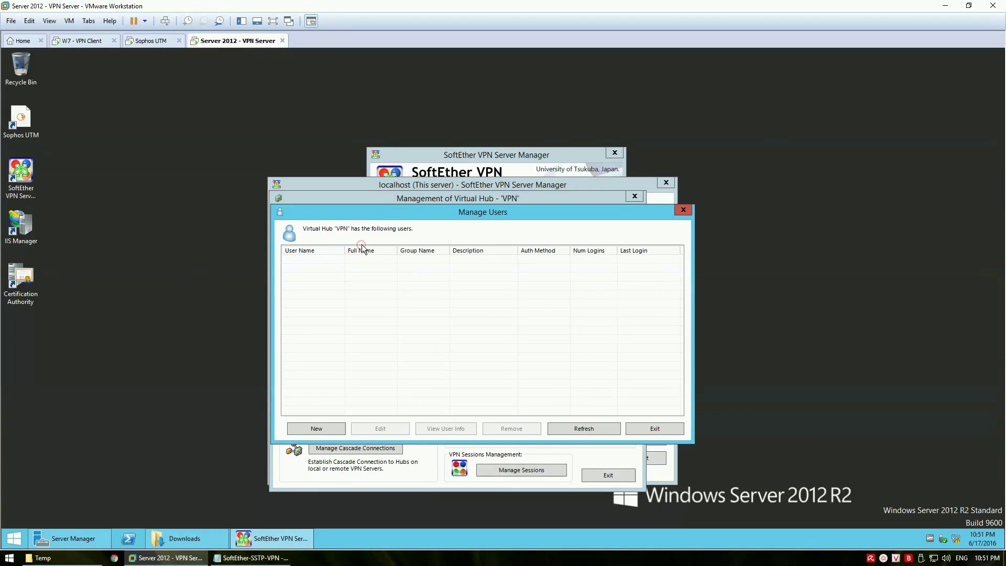
Create user 'test' with a full name and password authentication, then close the user list
left_click(328, 428)
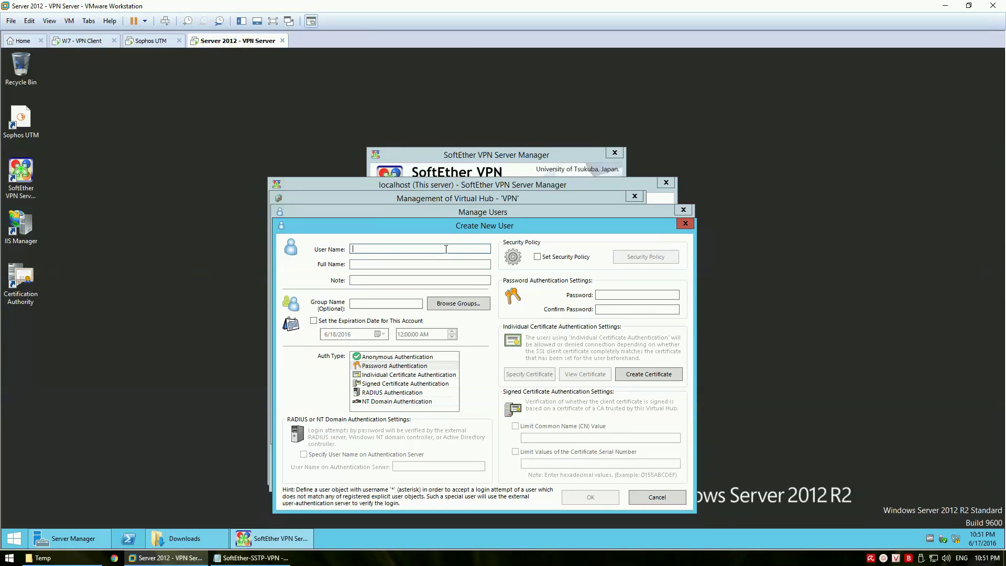
type("test")
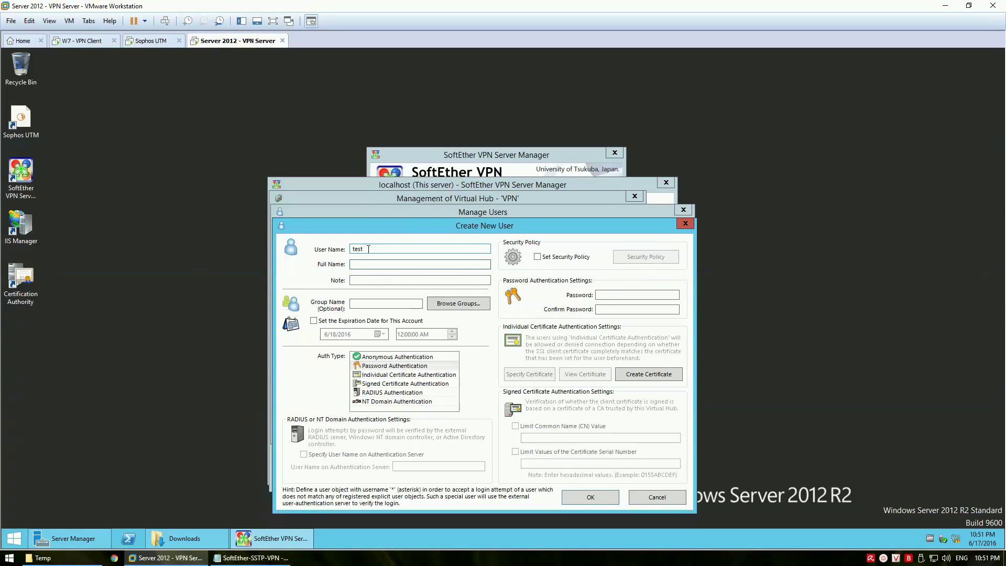
key("Tab")
type("T")
key("Tab")
key("Tab")
left_click(629, 296)
type("pa")
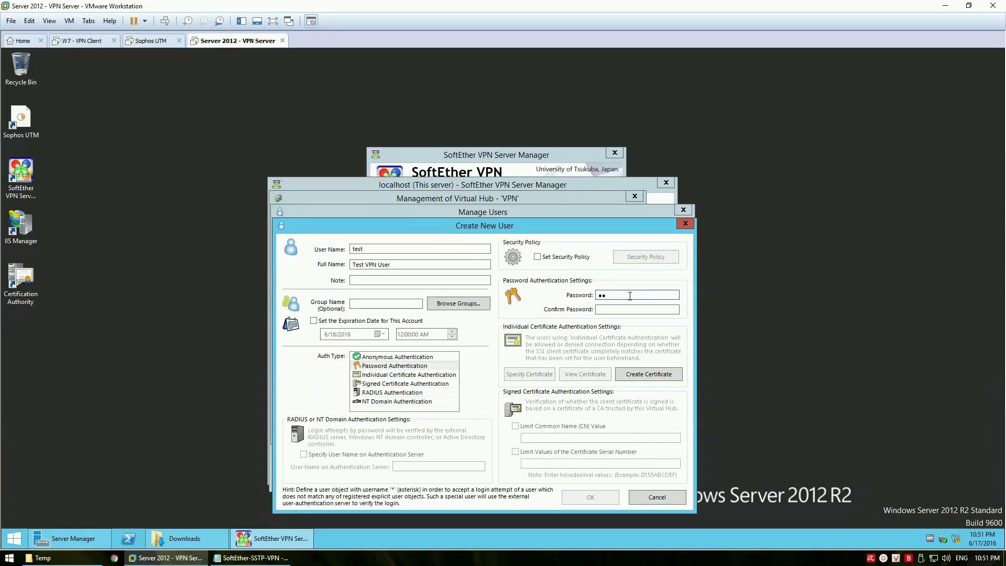
type("ssword1")
key("Tab")
type("password1")
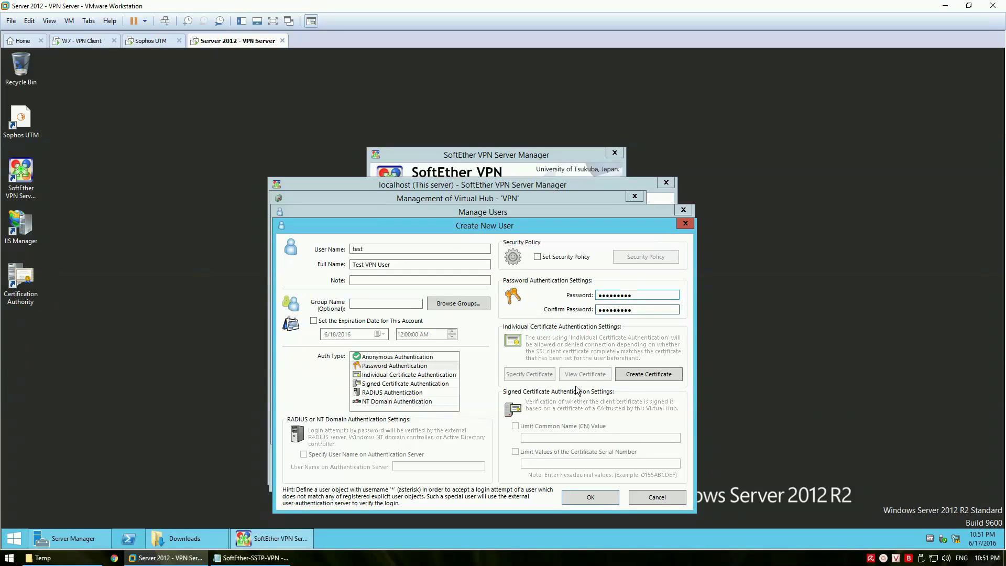
left_click(596, 499)
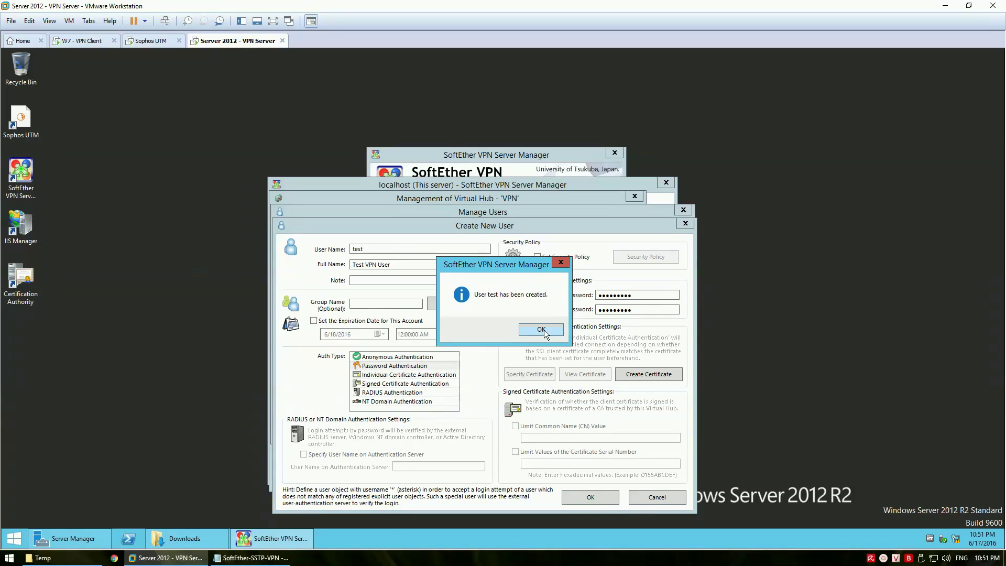
left_click(542, 330)
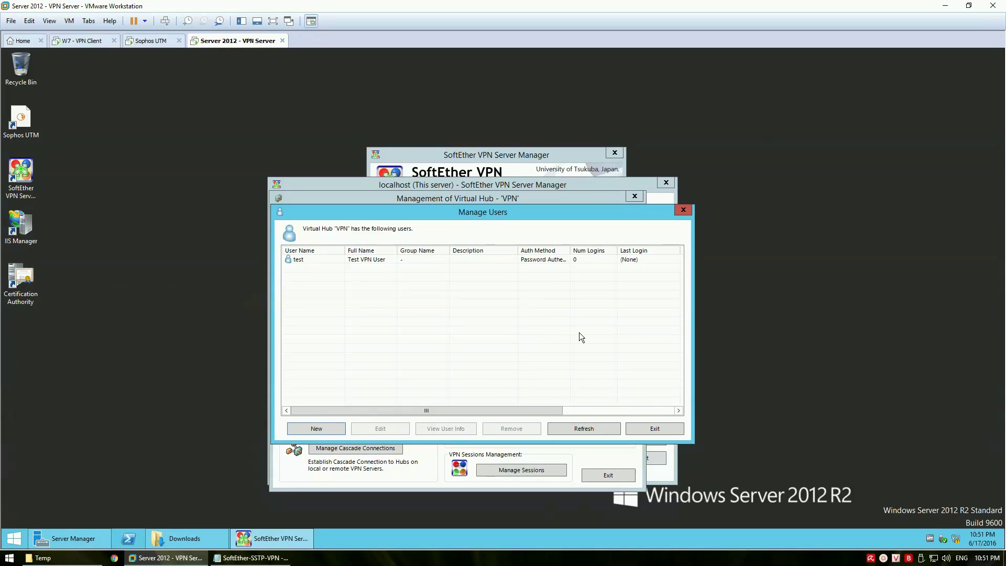
left_click(659, 429)
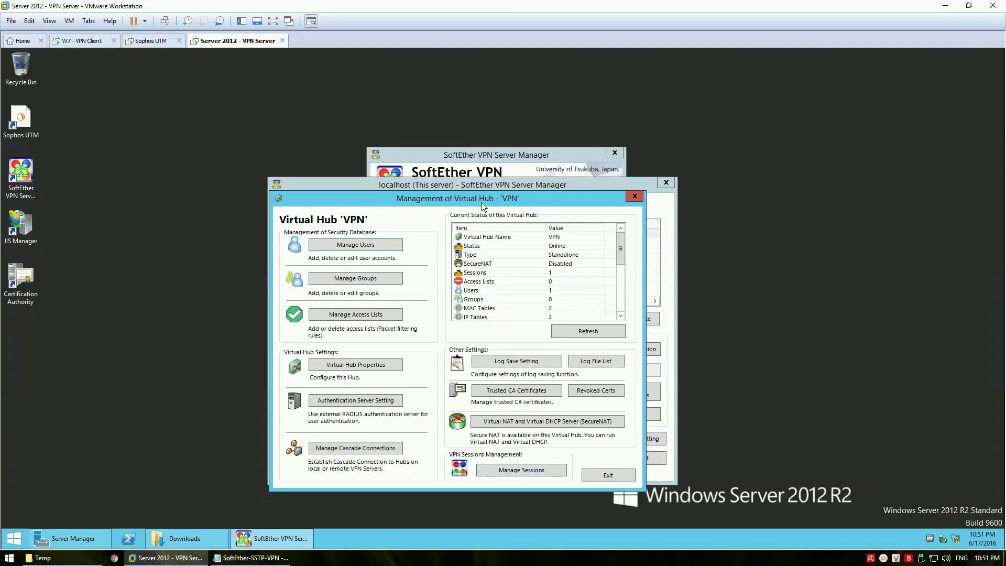
Note that firewall NAT port setup follows the SoftEther configuration, certificate import and user creation
left_click_drag(482, 205, 539, 202)
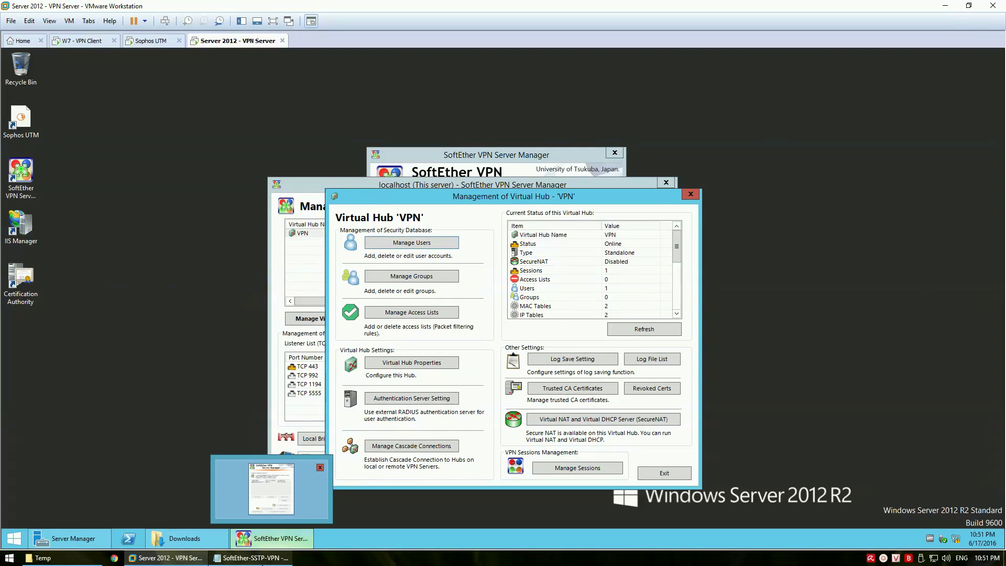
left_click(271, 558)
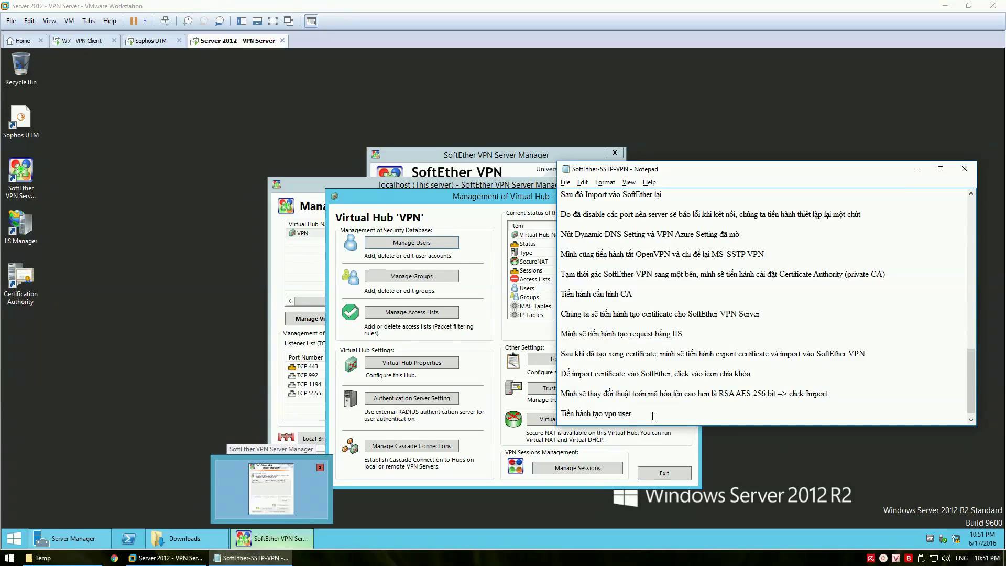
key("Return")
key("Return")
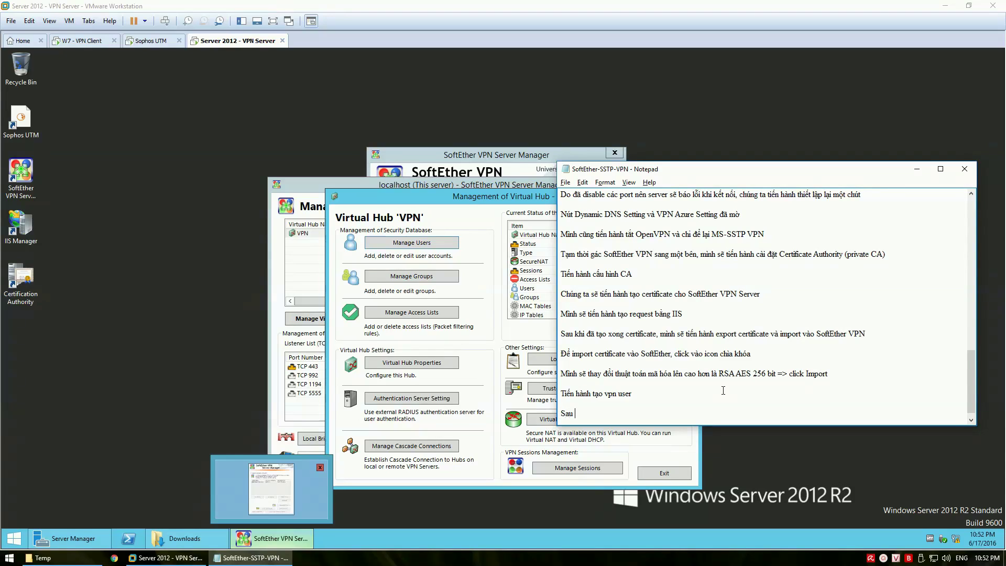
type("Sau khi đã ")
type("cấu ")
type("hinh xon")
type("g SoftEther")
type(", import ")
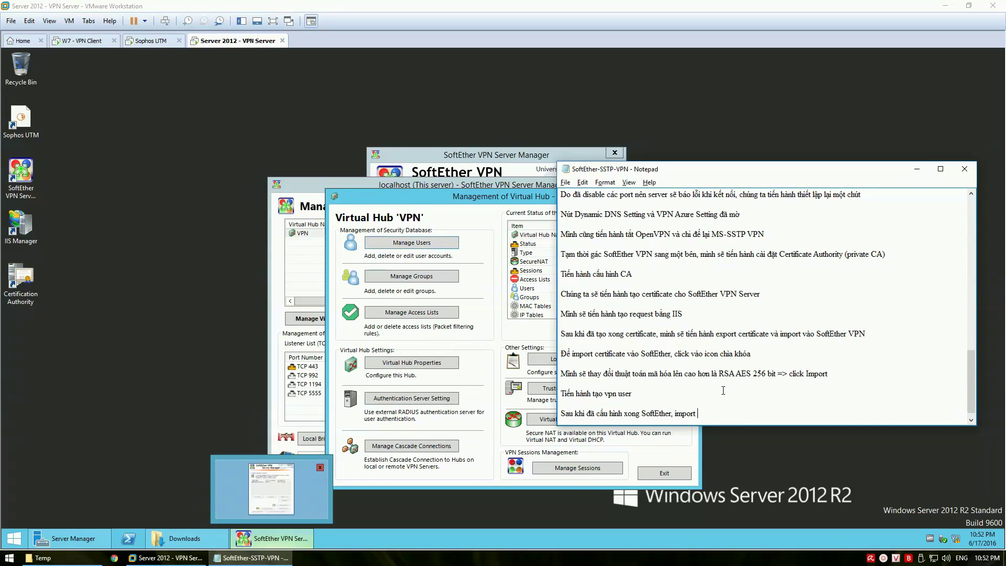
type("certificate va")
type("f taoj ")
type("ex")
type("toi")
type("phan")
type(" NAT p")
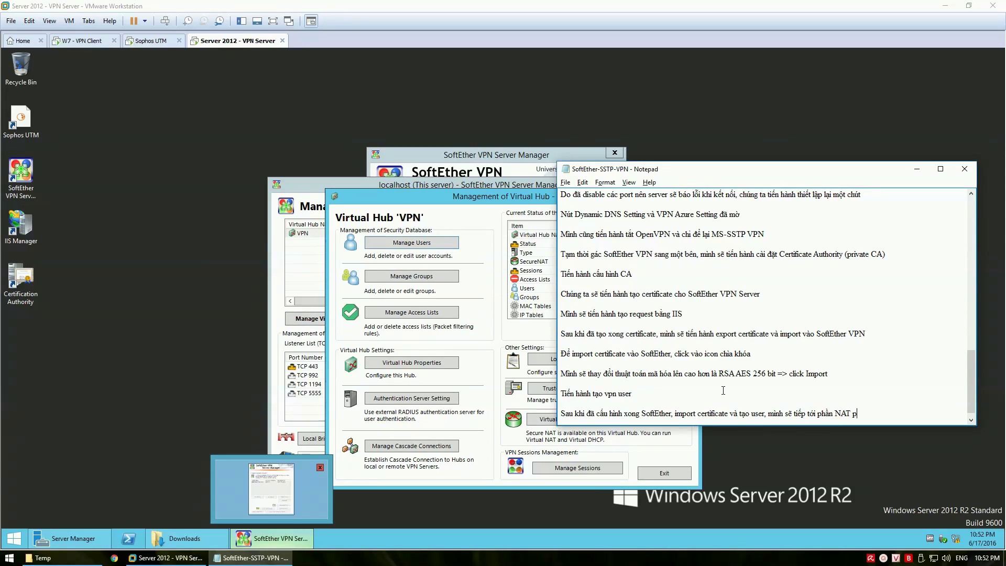
type(" firewall")
key("Return")
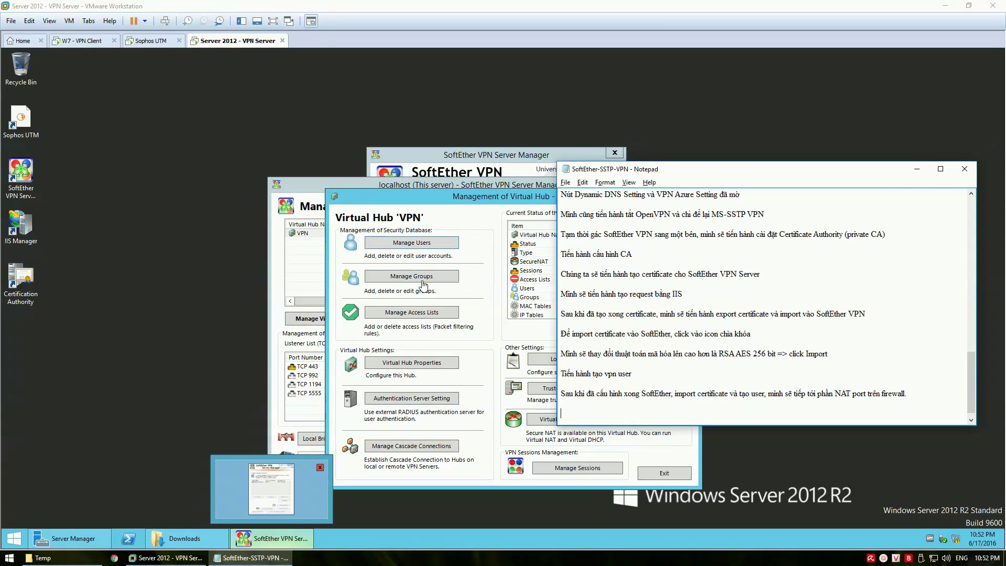
left_click(198, 250)
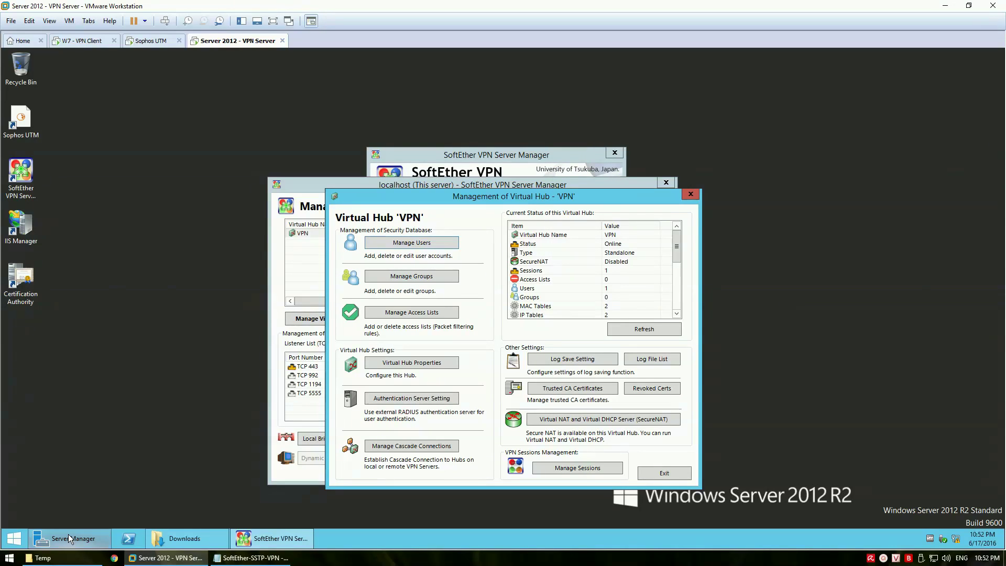
Launch the Sophos UTM WebAdmin console and log in as admin with the account password
double_click(18, 118)
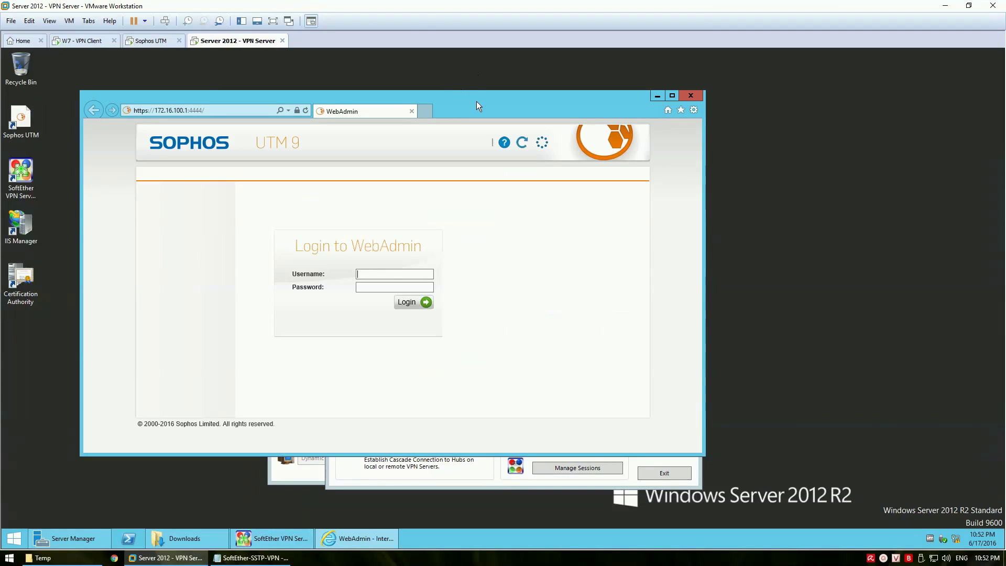
left_click(385, 275)
type("admin")
key("Tab")
type("Pa$$w0rd1")
key("Return")
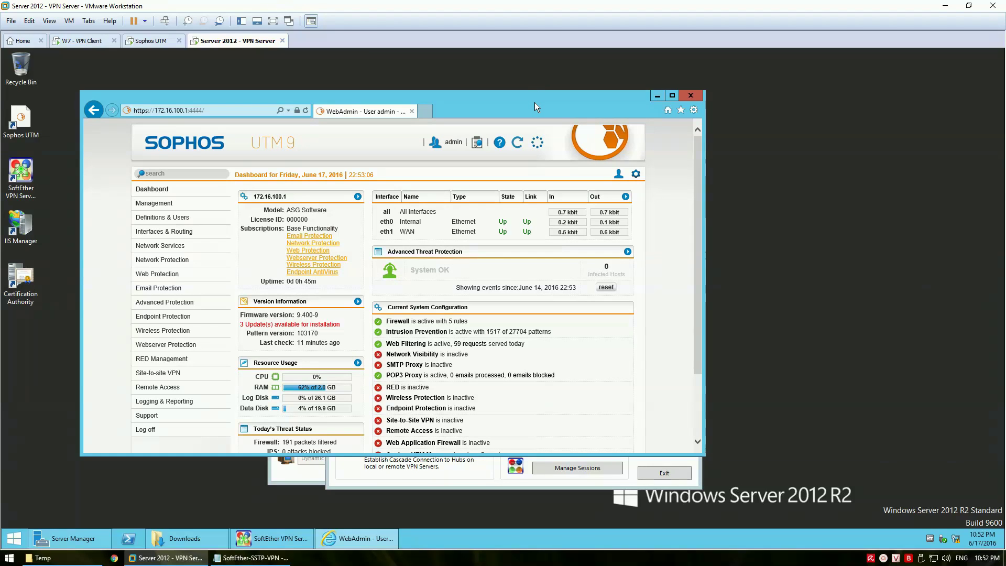
Maximize the WebAdmin window and go to Network Protection > NAT
double_click(534, 102)
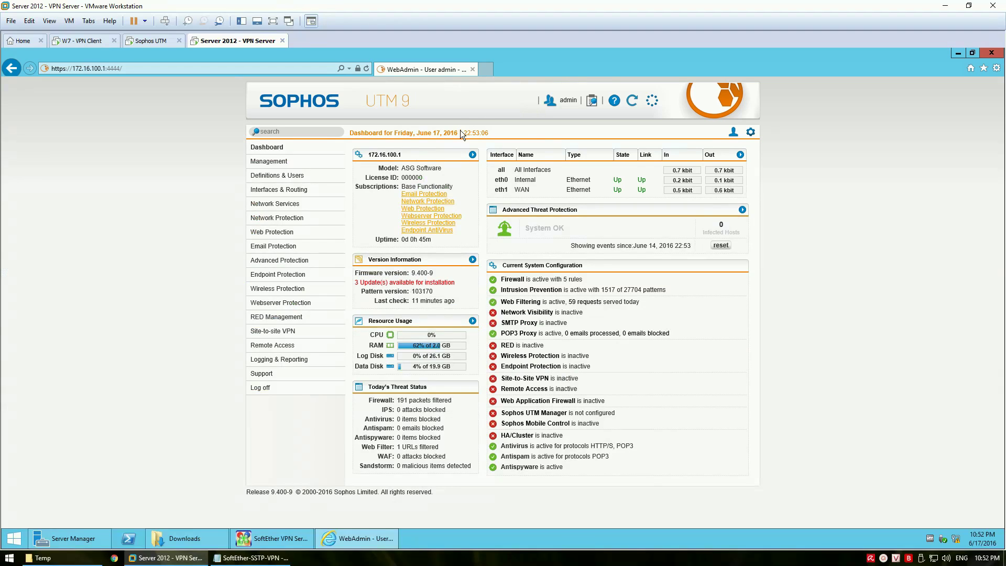
left_click(275, 219)
left_click(253, 241)
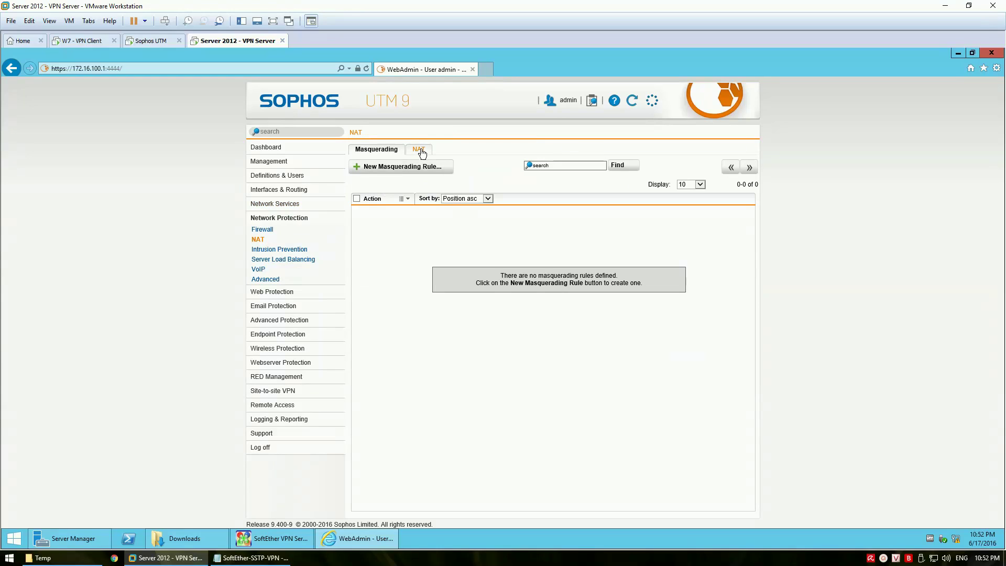
Start a new NAT rule using service HTTPS and going to WAN (Address)
left_click(417, 151)
left_click(397, 167)
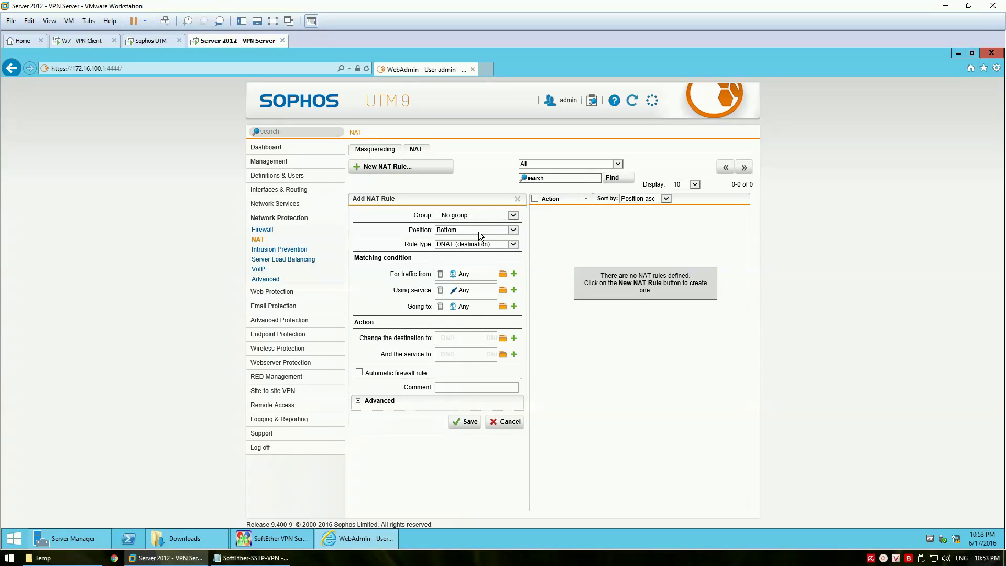
left_click(440, 291)
left_click(502, 291)
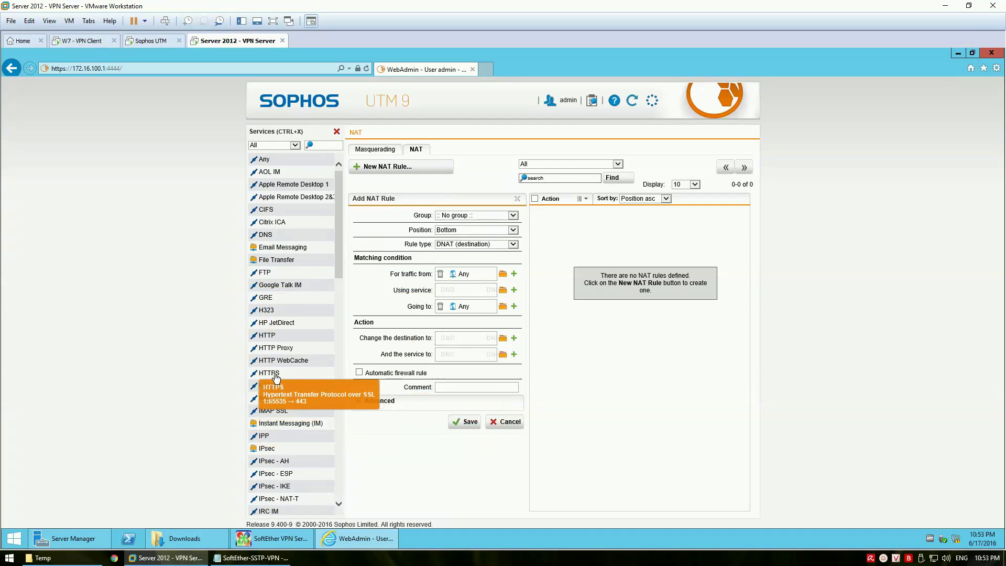
left_click_drag(306, 372, 484, 290)
left_click(440, 307)
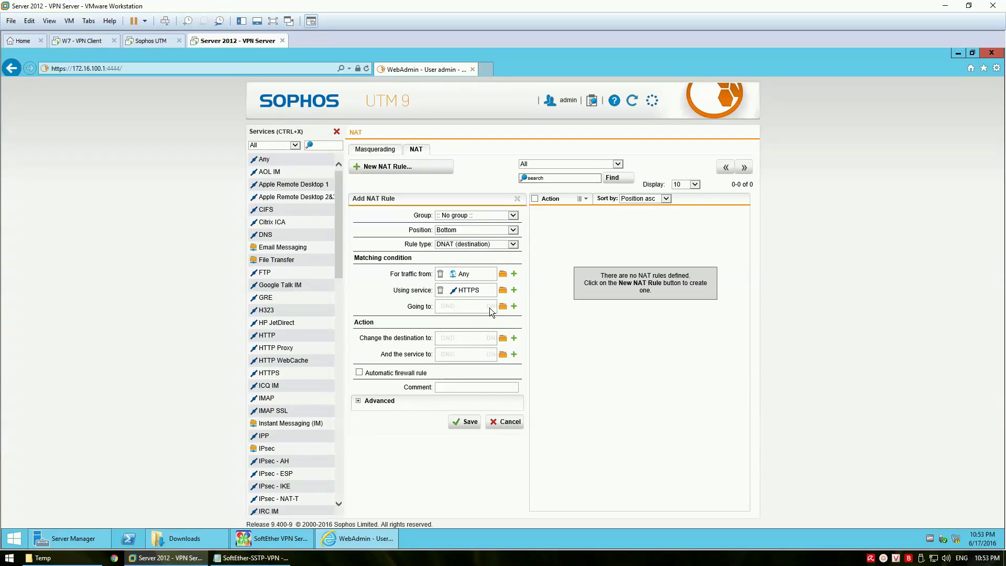
left_click(502, 308)
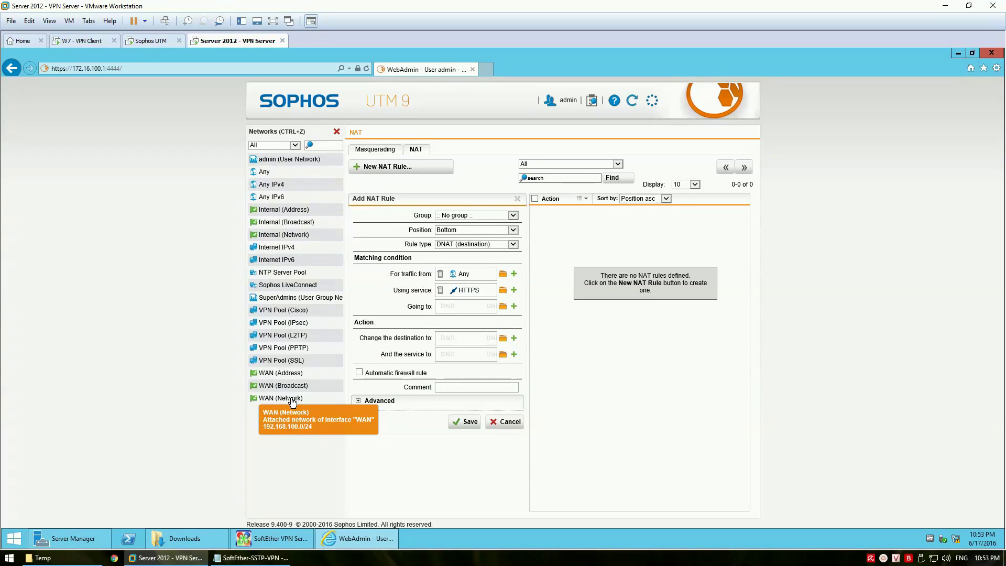
left_click_drag(293, 373, 450, 309)
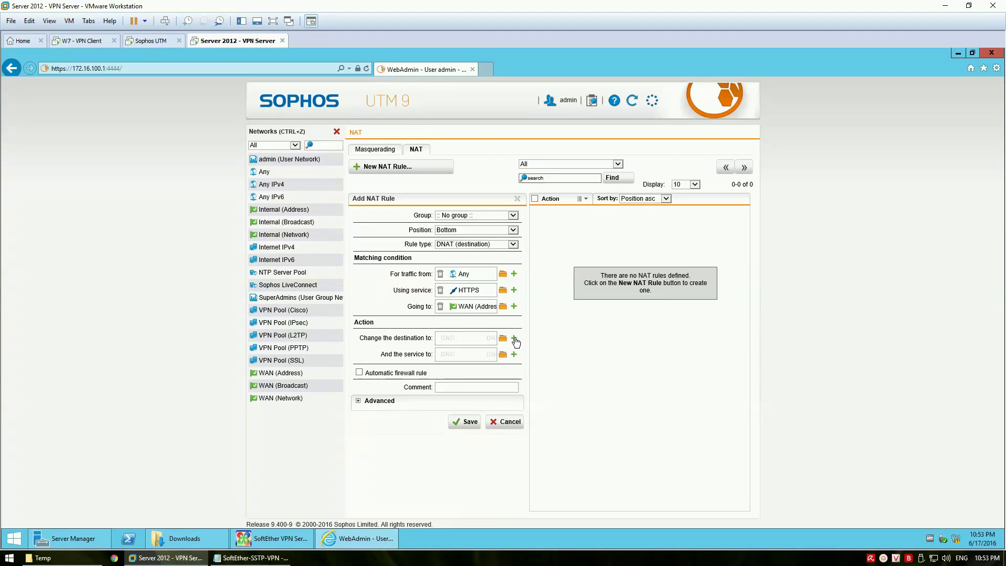
Create a VPN-Server host at 172.16.100.10 as the rule's translated destination
left_click(515, 339)
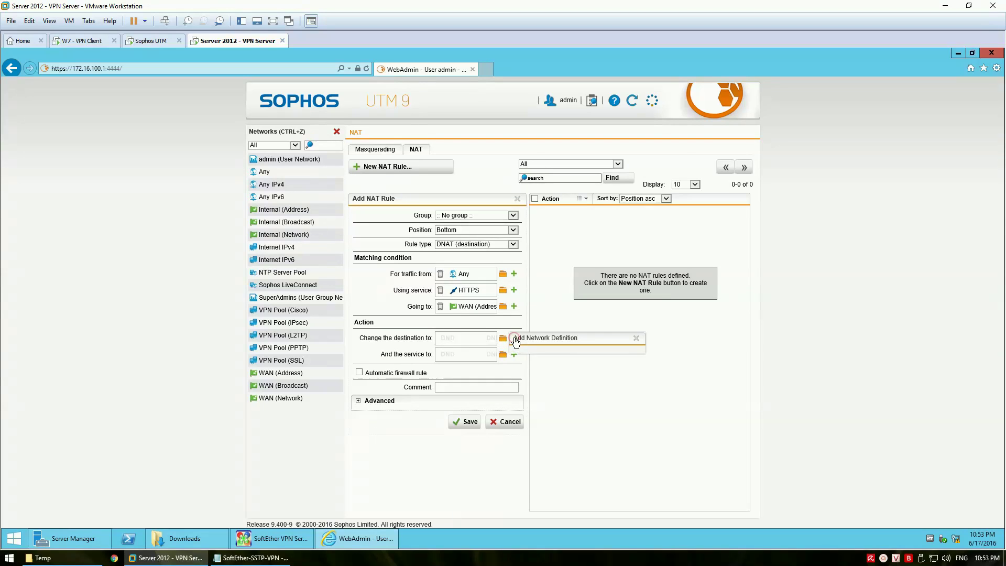
left_click(597, 359)
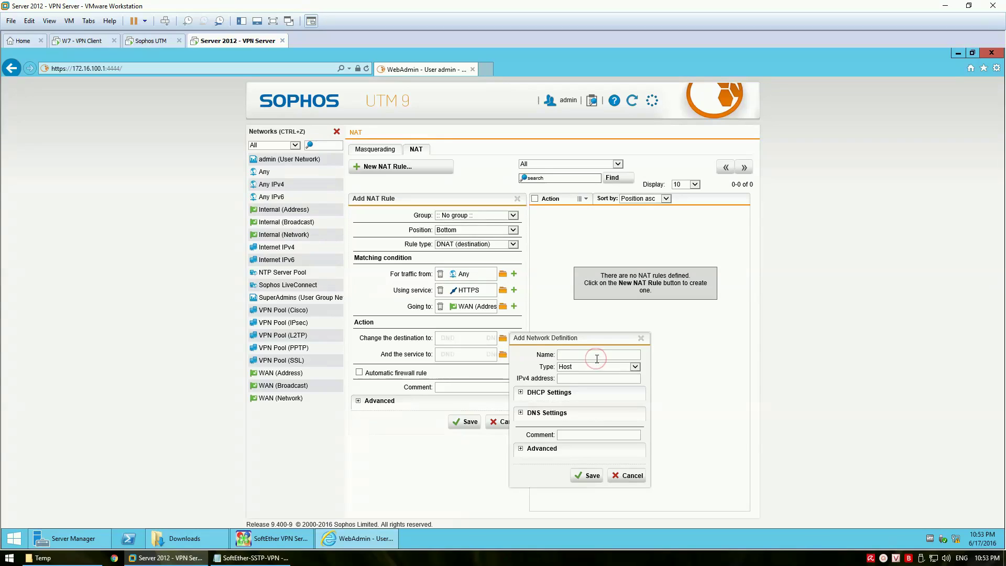
type("VPN-Server")
left_click(578, 378)
type("172.16.100.10")
left_click(580, 434)
type("VPN")
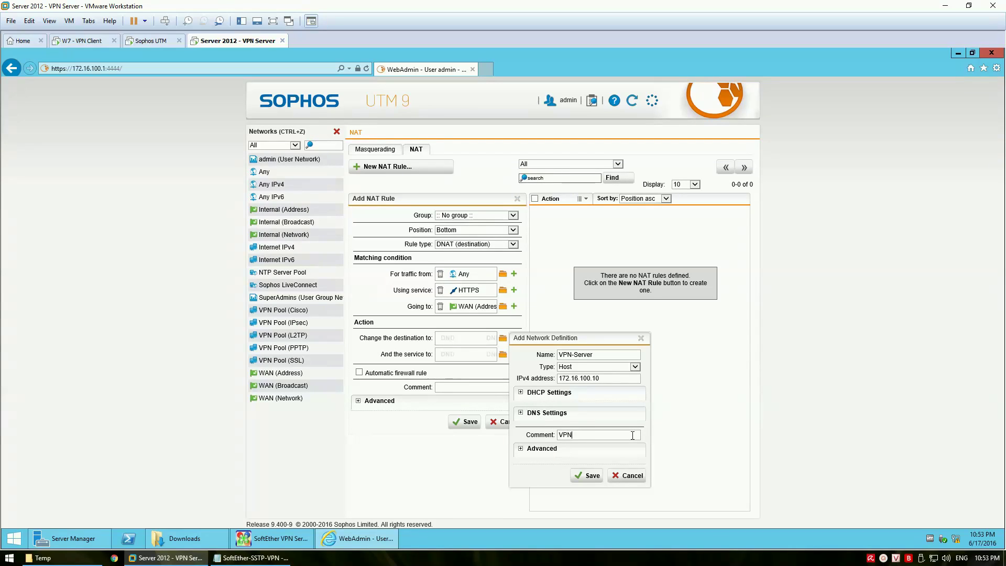
type("-Server")
left_click(592, 476)
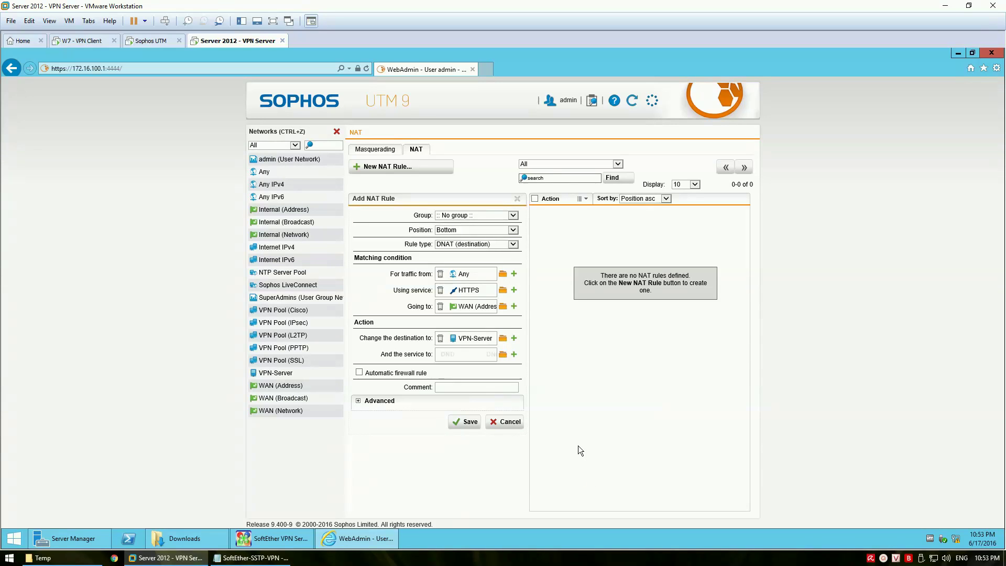
Comment the rule 'NAT SSTP VPN', enable Automatic firewall rule, and save it
left_click(471, 388)
type("PN")
key("BackSpace")
key("BackSpace")
key("BackSpace")
type("SSTP VP")
left_click(359, 373)
left_click(469, 424)
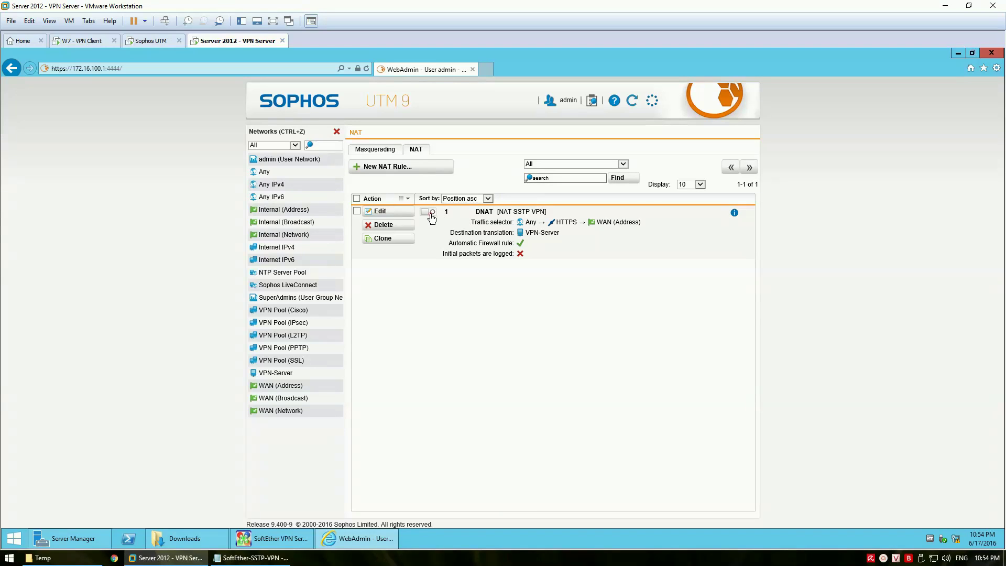
Switch the NAT SSTP VPN rule on and close the network definitions panel
left_click(432, 218)
left_click(461, 289)
left_click(337, 132)
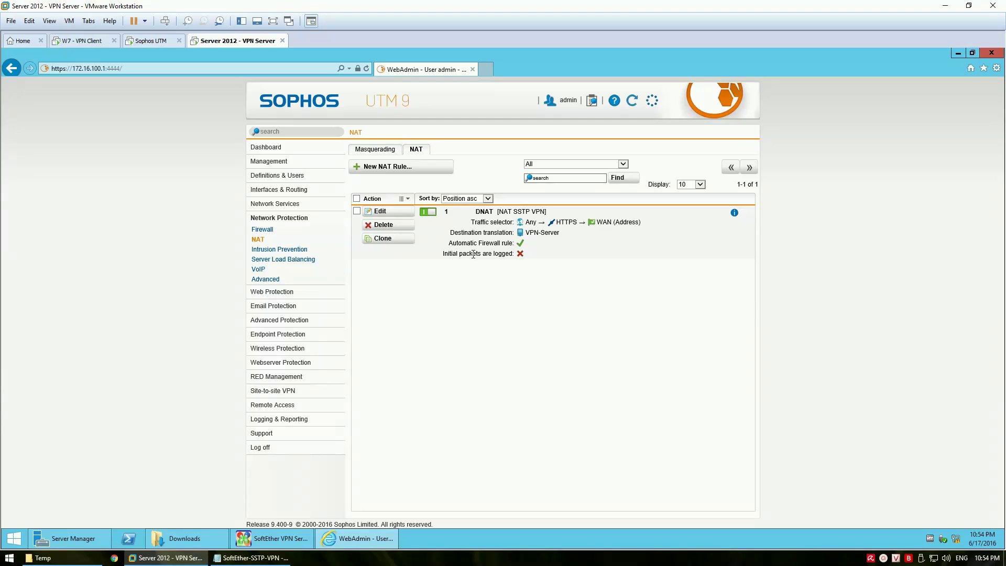
Go to Interfaces & Routing > Interfaces and select the WAN address 192.168.100.103
left_click(268, 164)
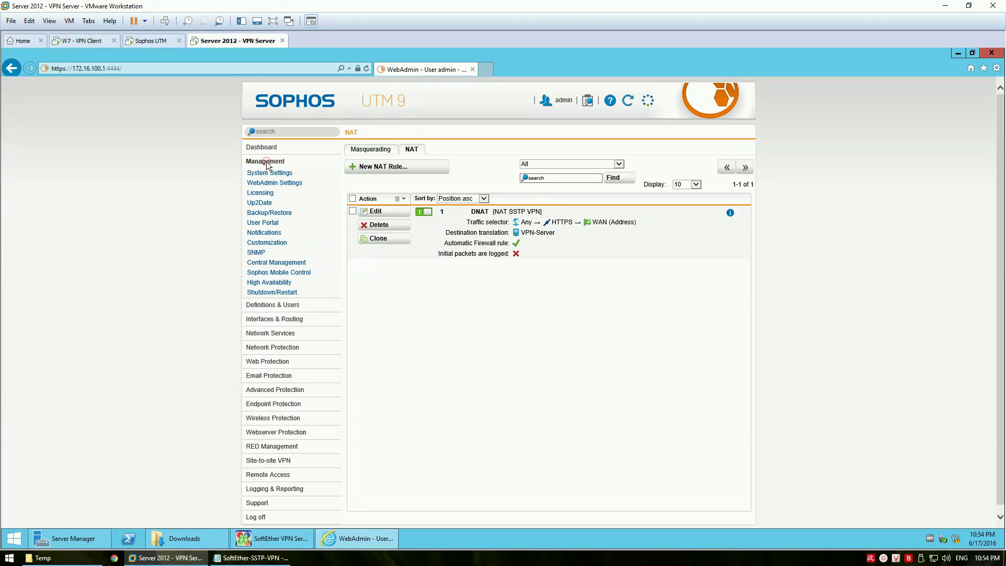
left_click(269, 306)
left_click(270, 248)
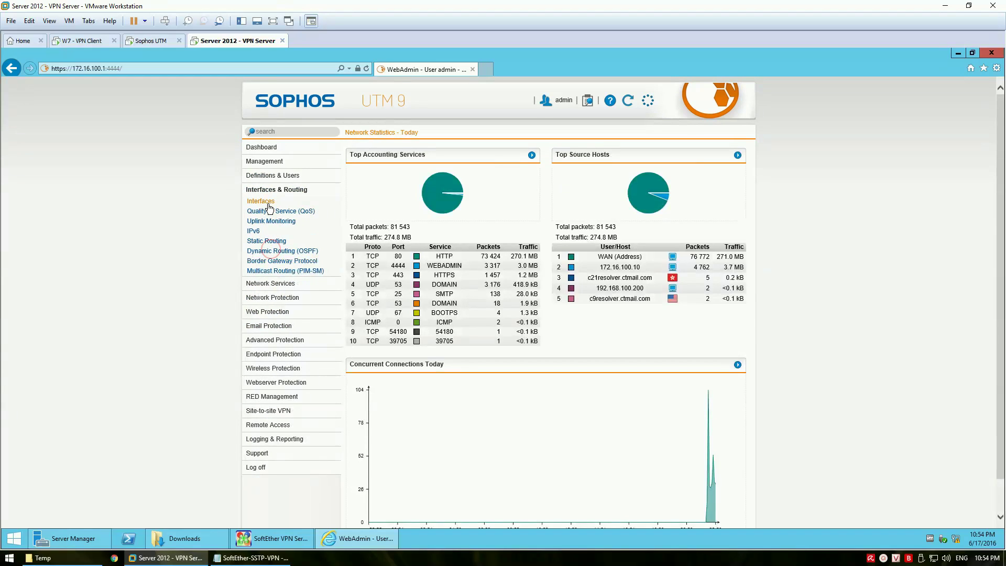
left_click(268, 204)
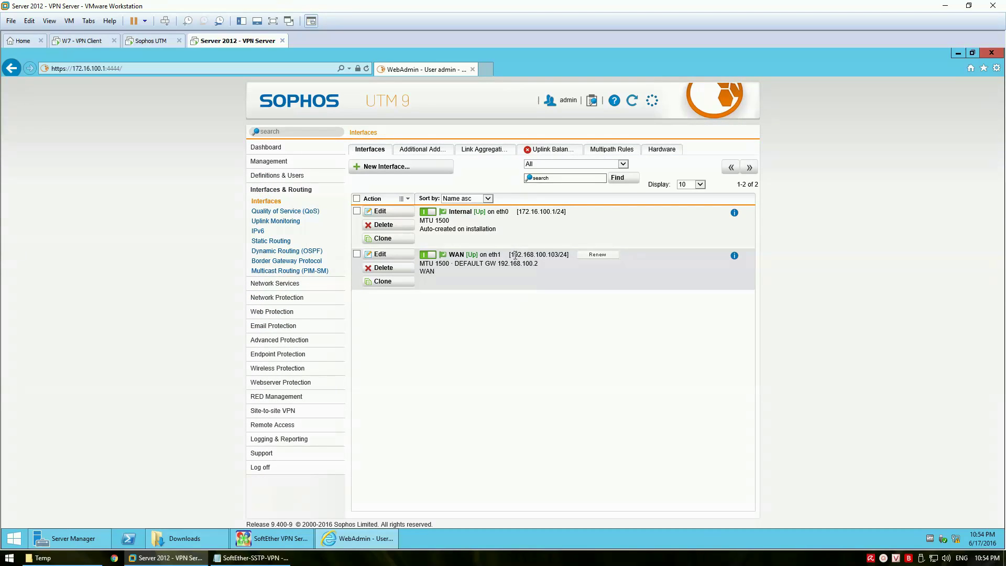
left_click_drag(511, 256, 559, 254)
Add a Notepad note saying the NAT port will be tested next
left_click(252, 558)
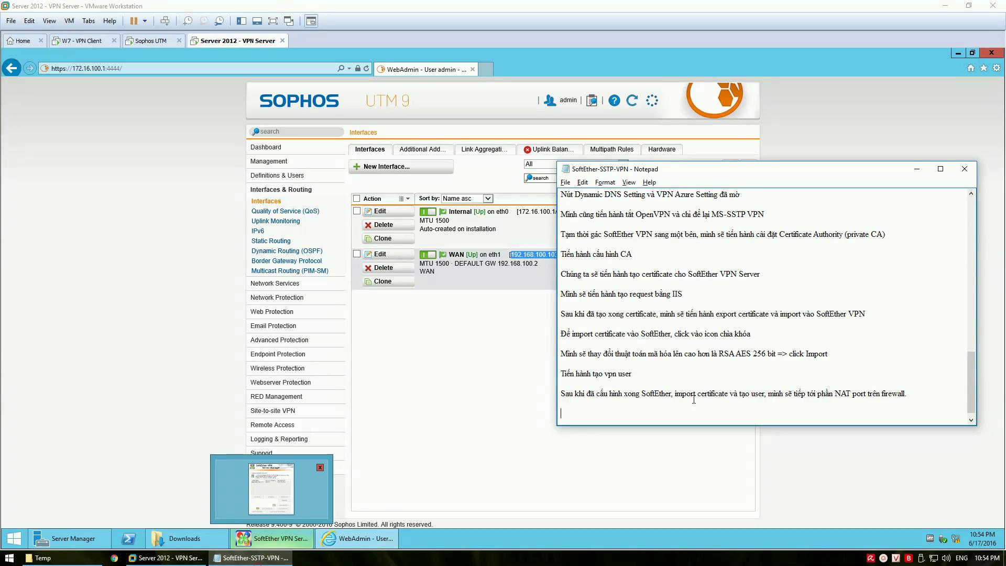
type("M")
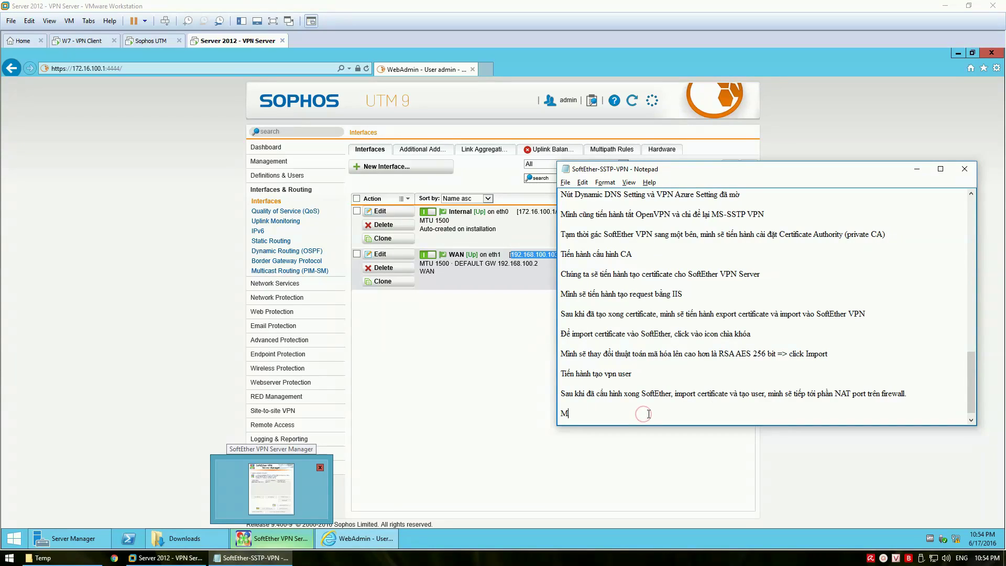
type("ình se tiến hành test ")
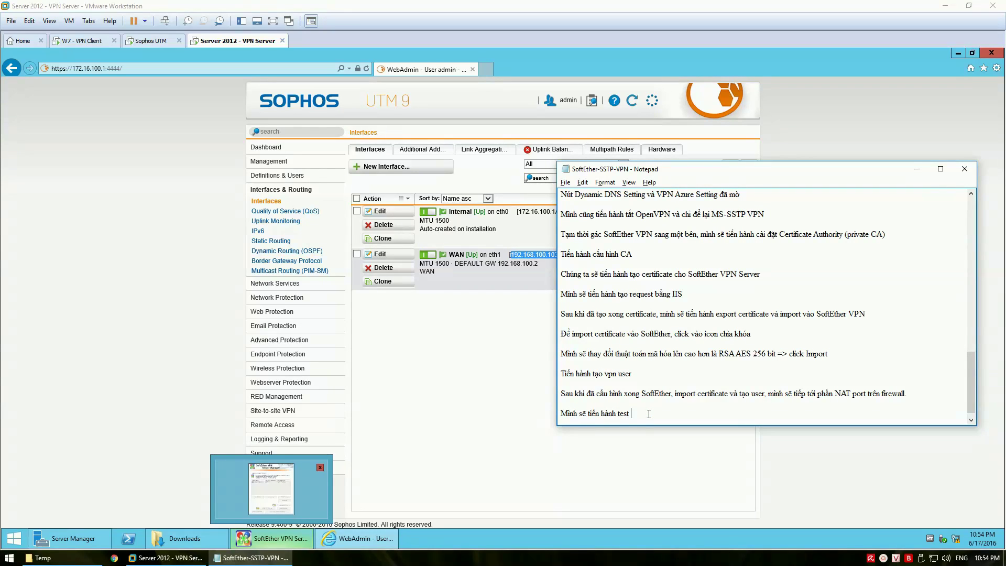
type("xem NAT port")
type(" có thành cong")
type(" hay kh")
type("ongo")
left_click(173, 167)
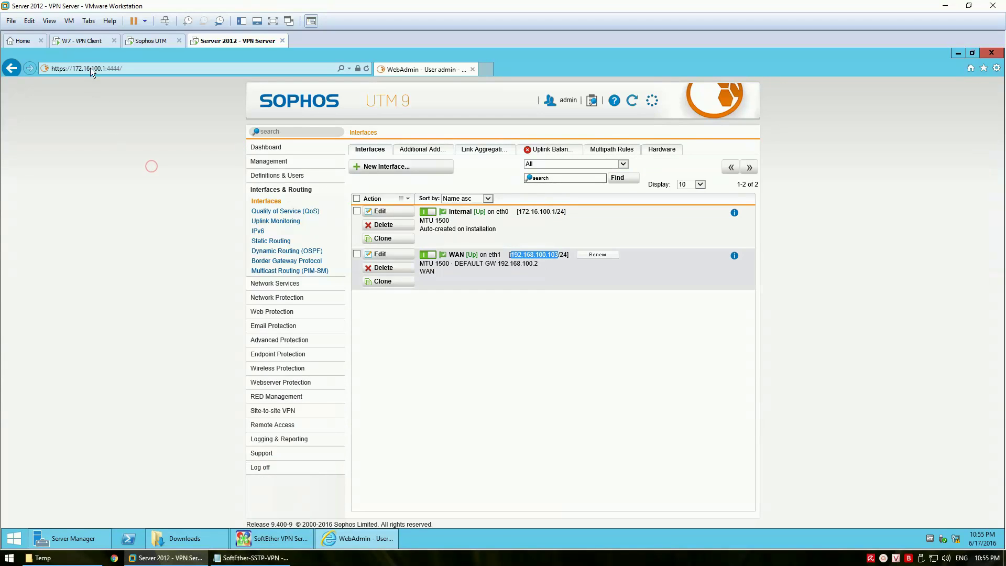
left_click(90, 42)
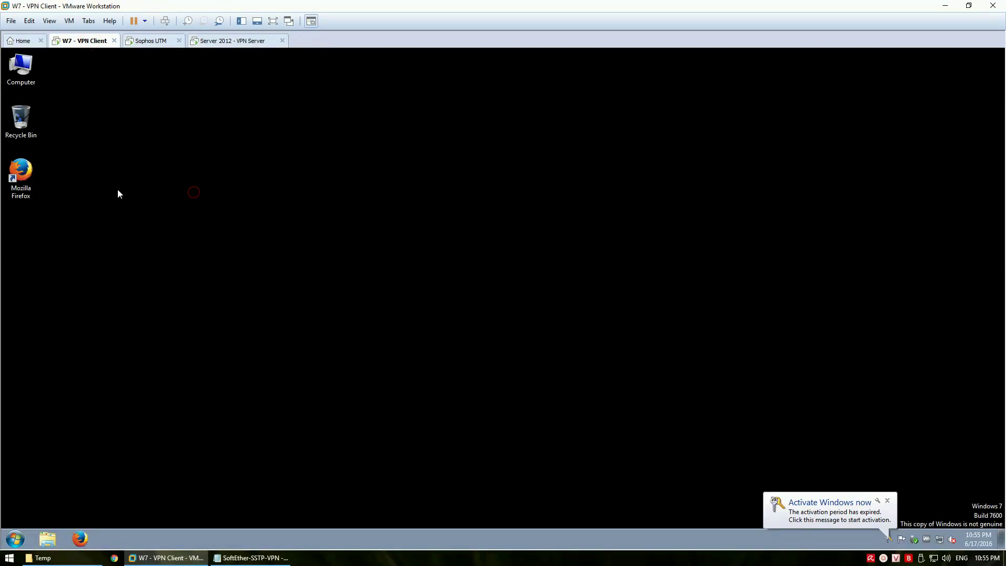
double_click(25, 177)
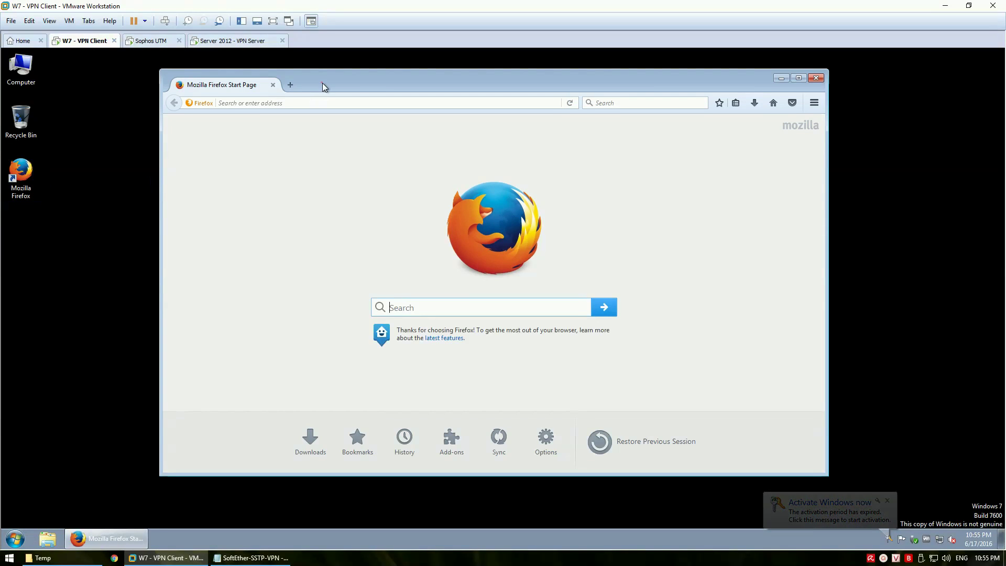
left_click(302, 113)
type("ht")
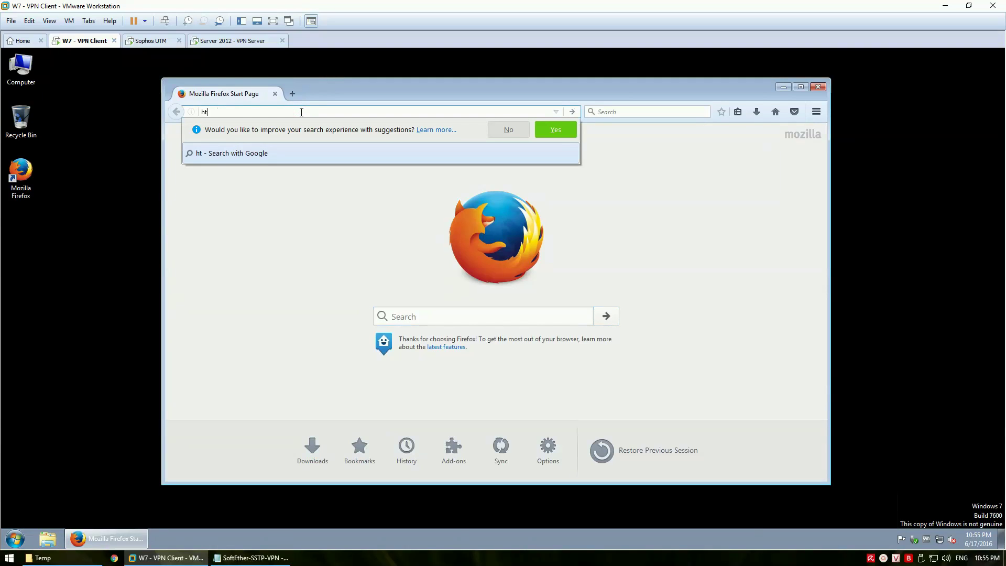
type("tps://192.168.1")
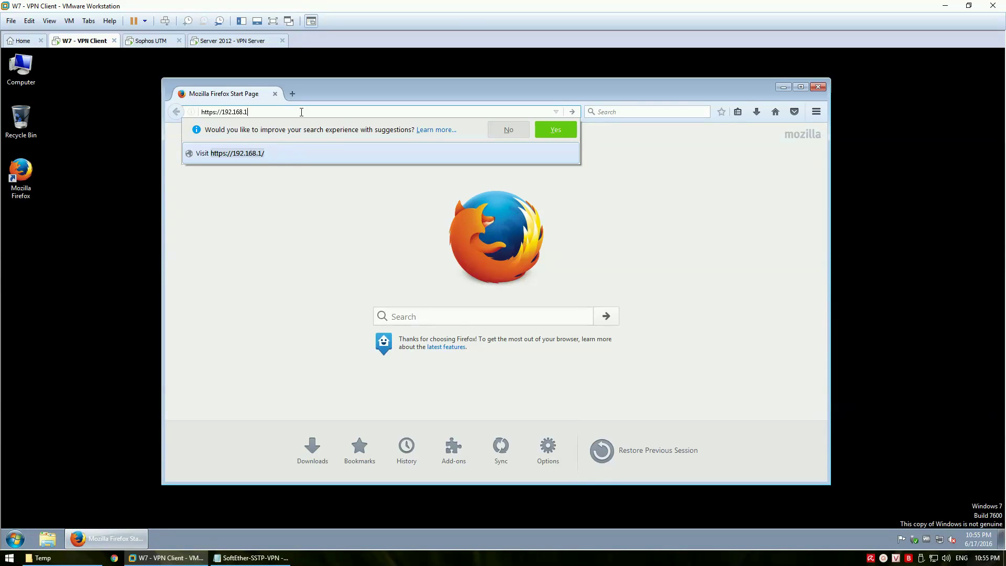
type("00.103")
key("Return")
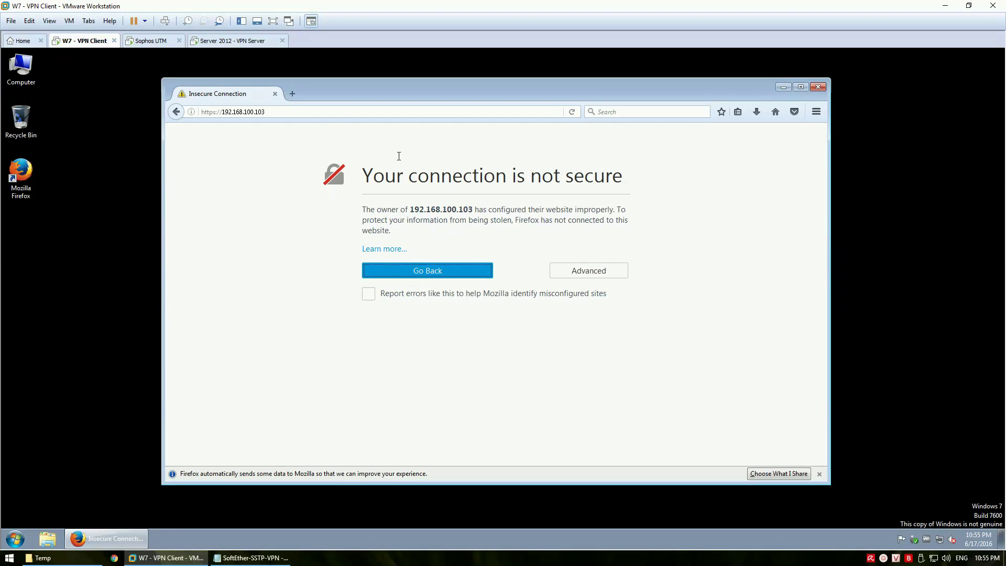
View the site certificate: issued to vpn.vmblogs.ent by VMBlogs Private CA
left_click(602, 270)
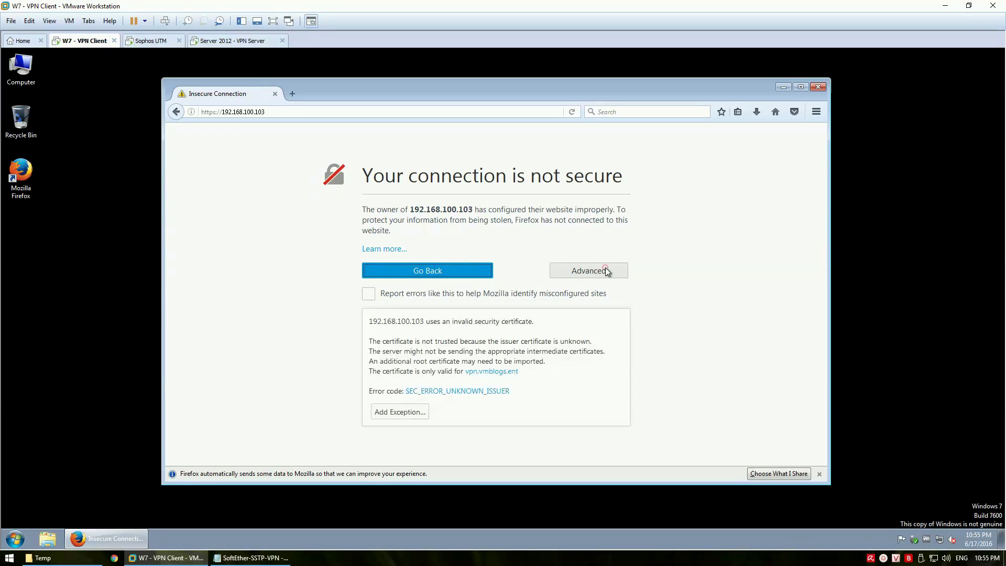
left_click(416, 414)
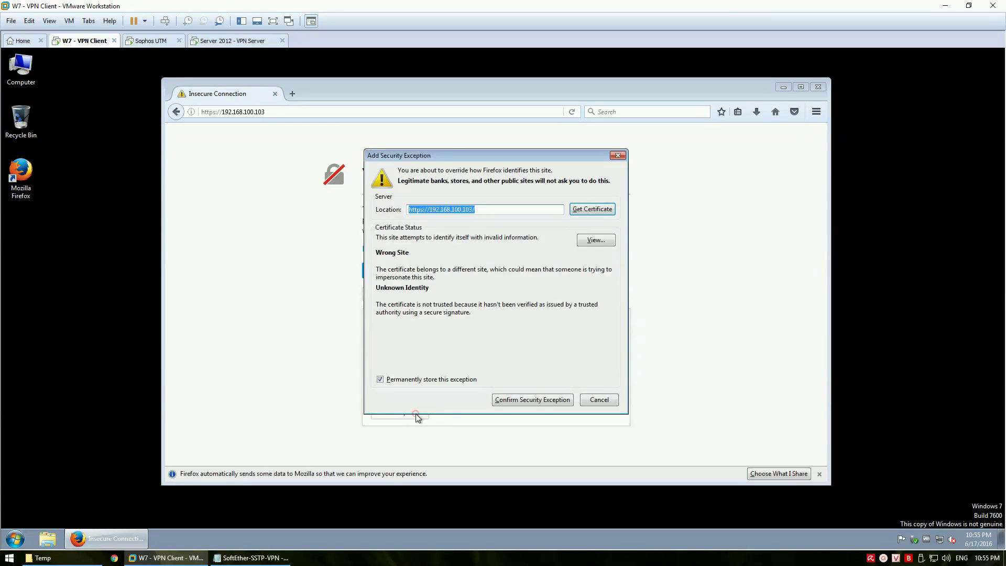
left_click(596, 240)
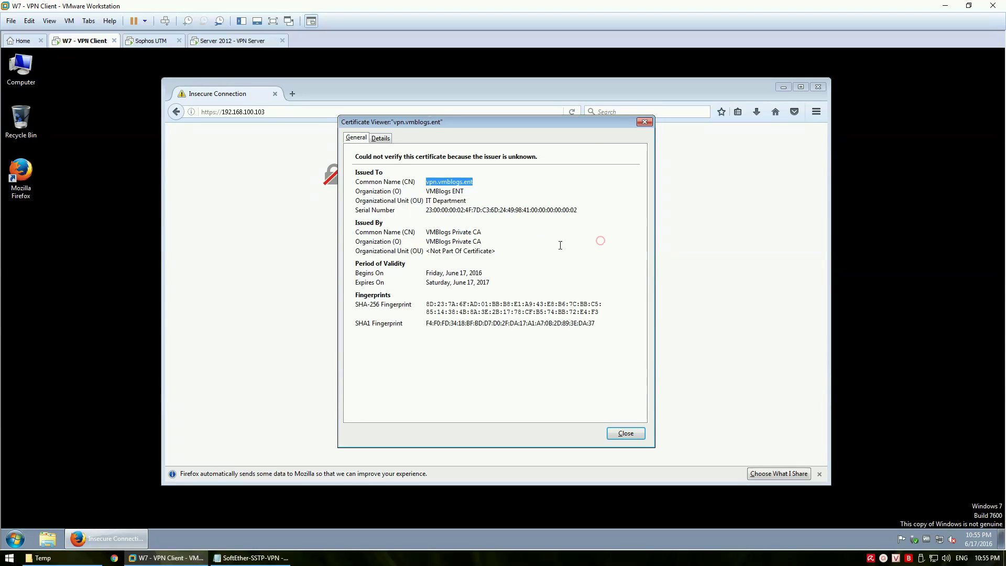
left_click(490, 234)
left_click(468, 251)
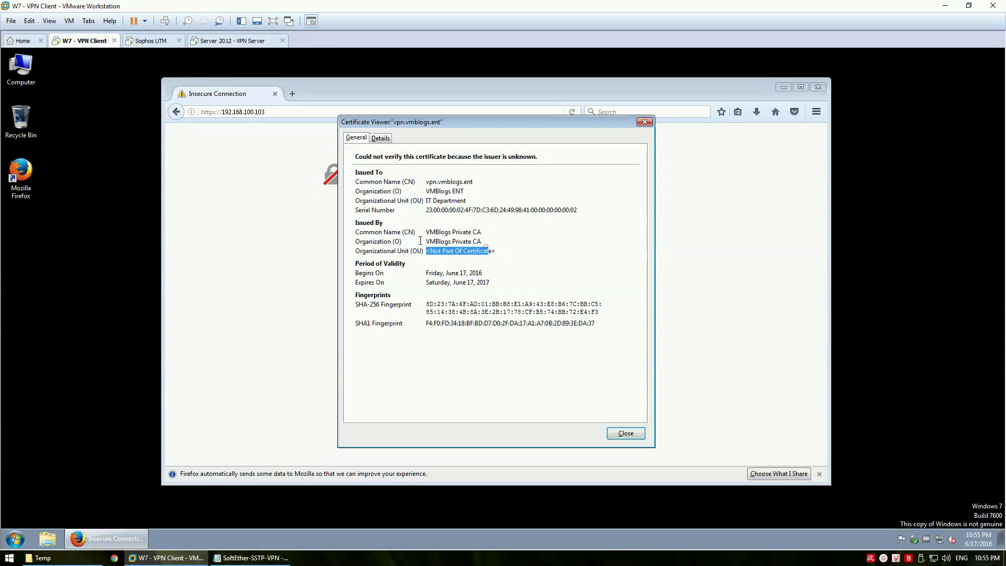
left_click(481, 241)
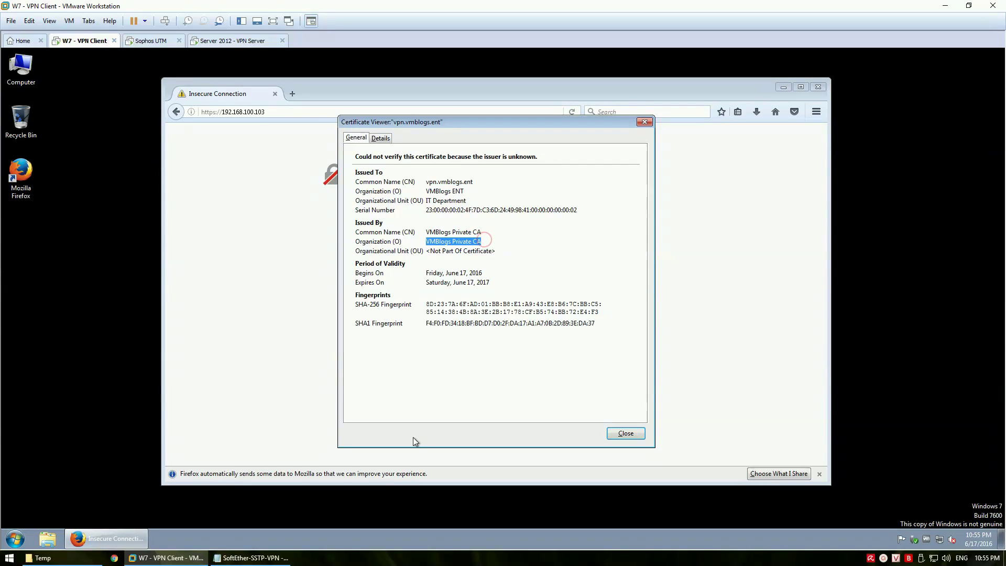
left_click(252, 558)
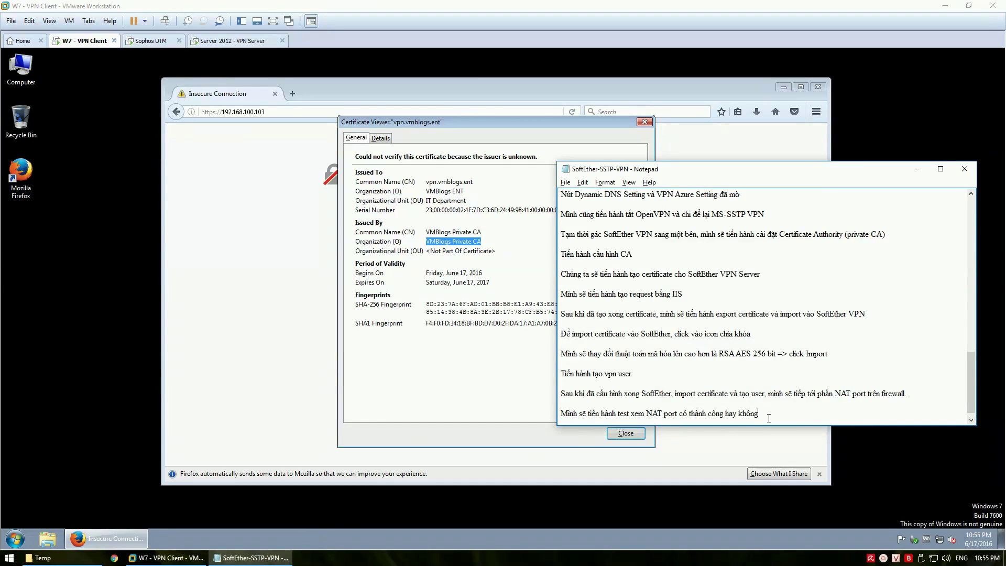
Note 'NAT port thanh cong' and the plan to export the CA certificate into client trusted CAs
key("Return")
key("Return")
type("NAT")
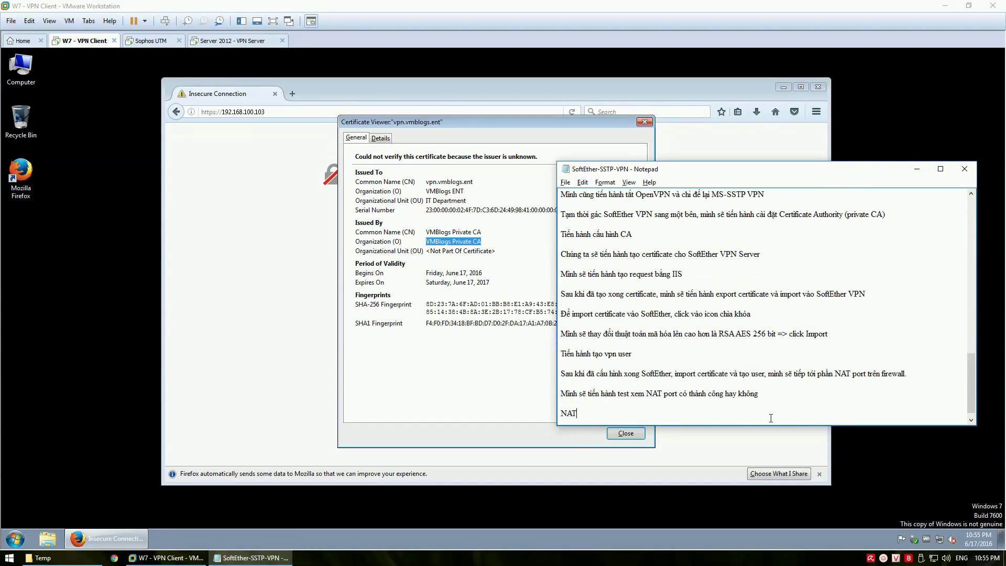
type(" port thanh cong")
key("Return")
key("Return")
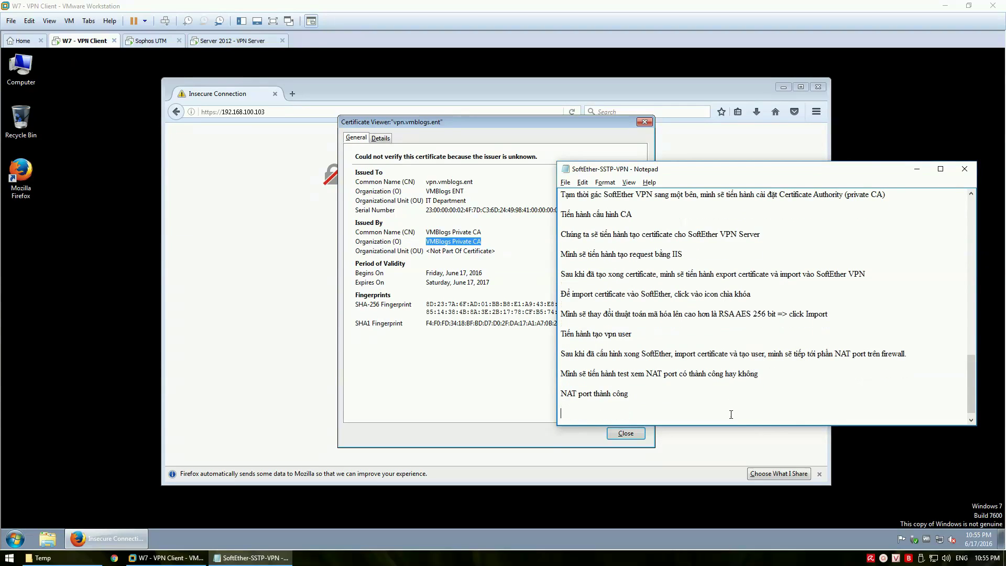
type("Bay")
type(" giờ mi")
type("ẽ tiến h")
type("ành")
type("export certifi")
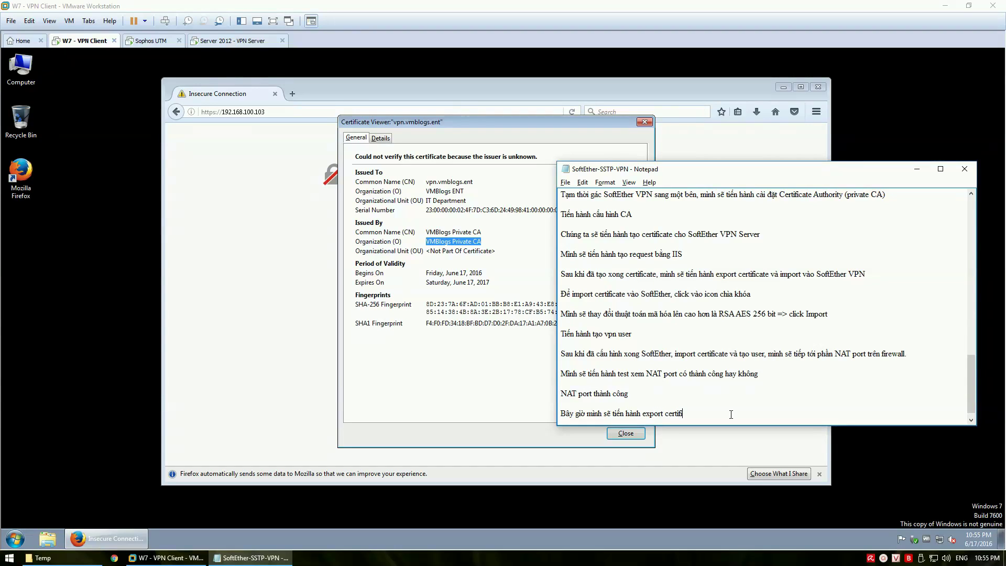
type("cate của CA và import vào trusted CA ở client")
key("Return")
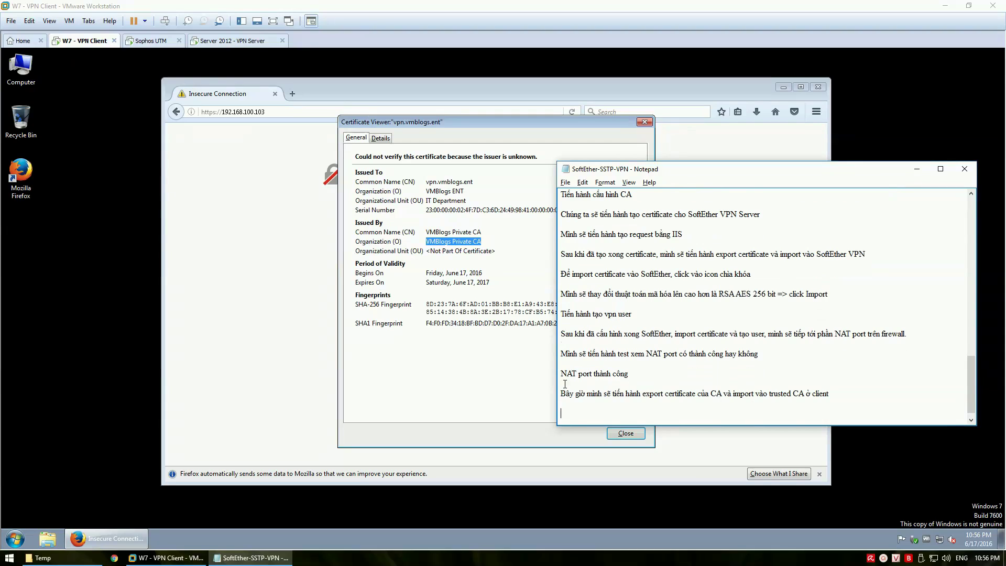
Close the certificate viewer, cancel the security exception, and close Firefox
left_click(440, 354)
left_click(625, 433)
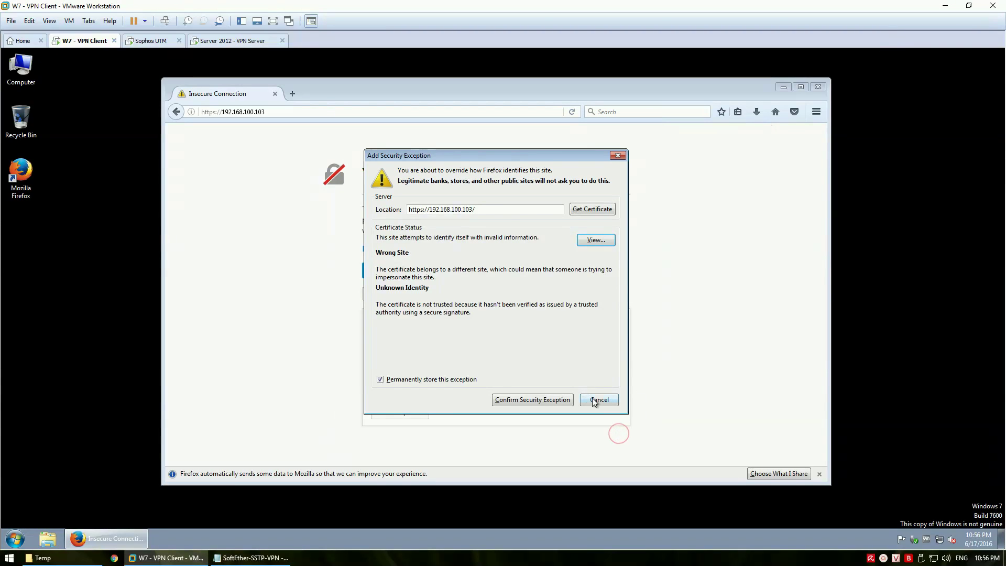
left_click(594, 400)
left_click(817, 88)
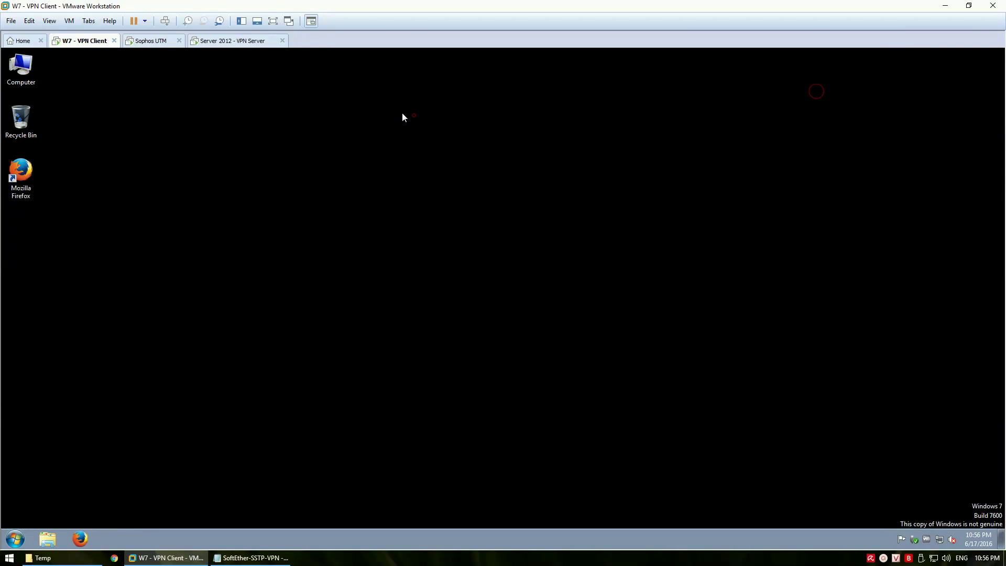
left_click(243, 43)
left_click(505, 356)
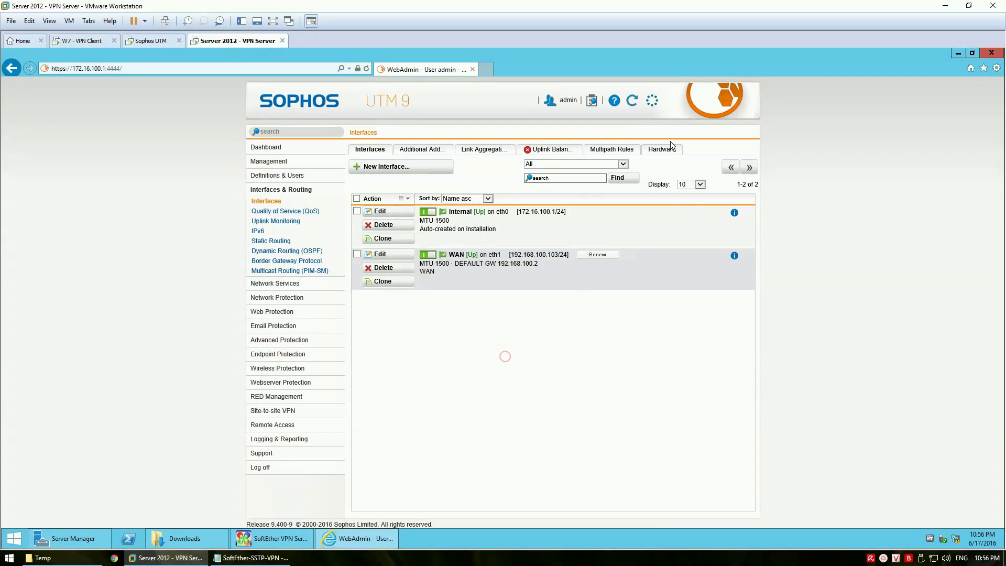
left_click(973, 52)
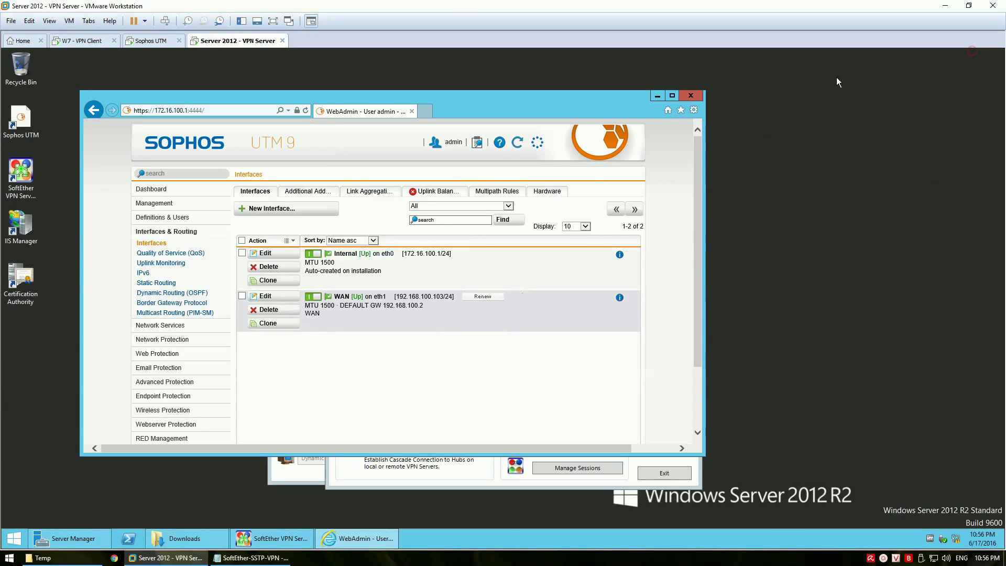
left_click(243, 110)
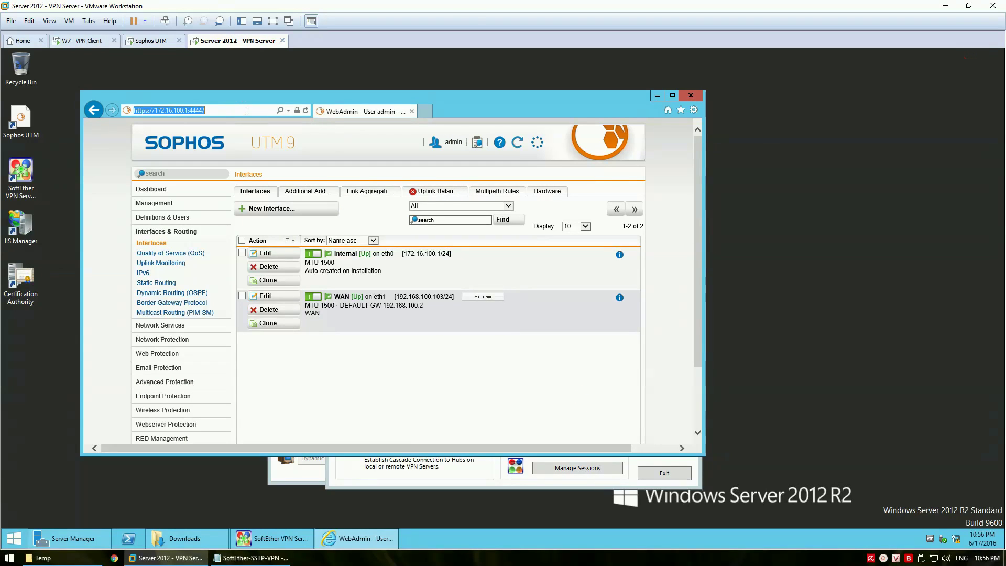
type("local")
key("Down")
key("Return")
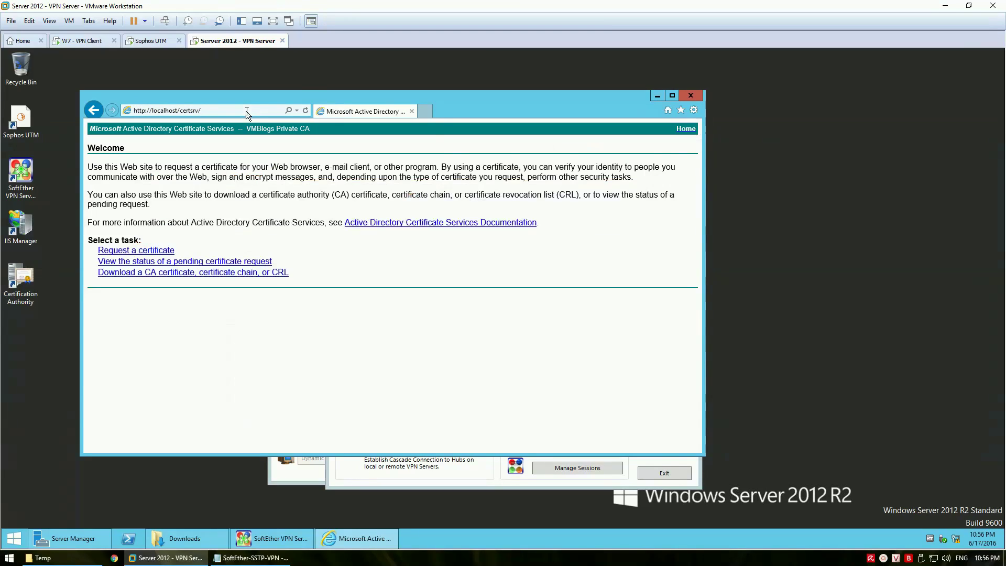
left_click_drag(459, 100, 530, 115)
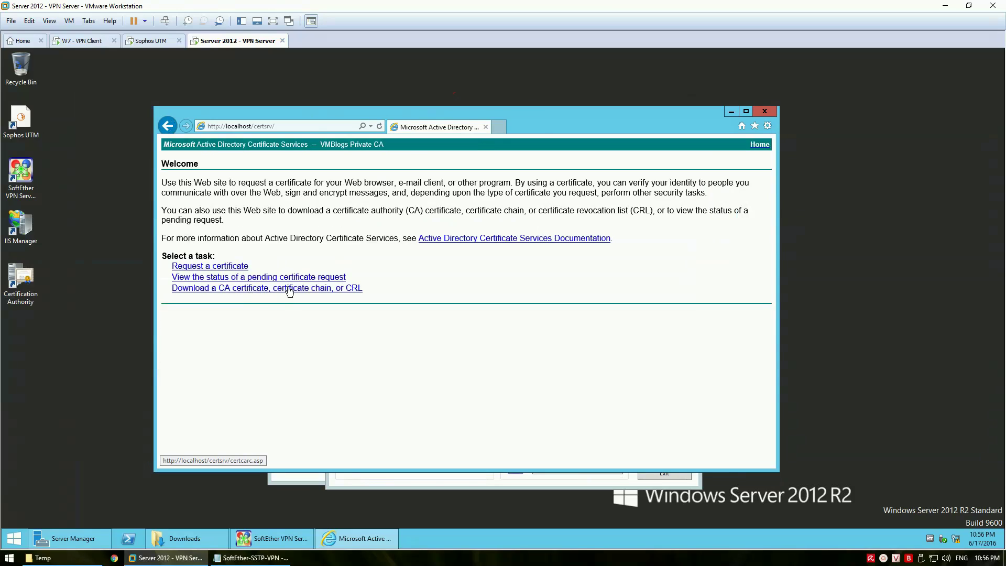
left_click(257, 289)
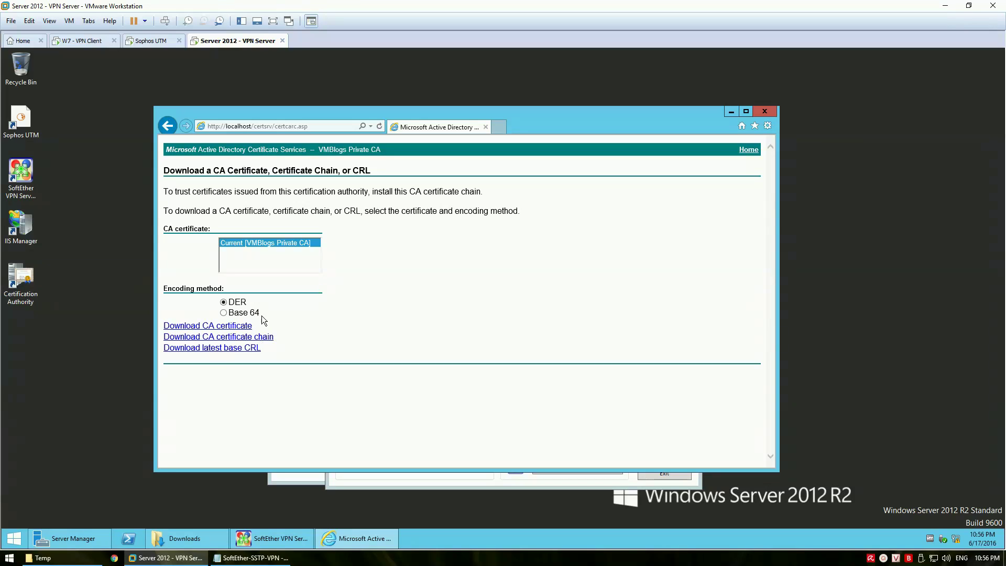
Download the CA certificate and save it as vmblogs.private.ca
left_click(222, 329)
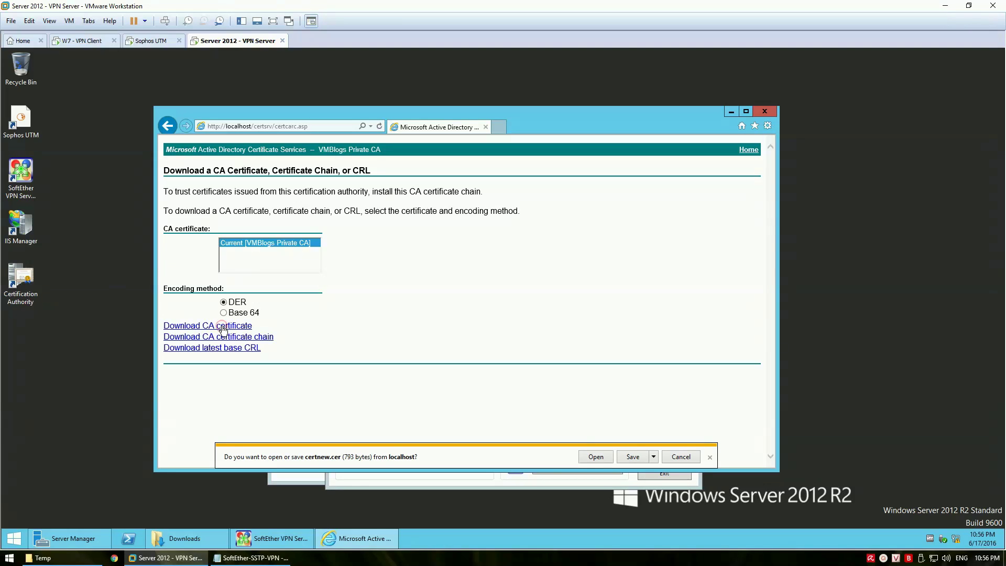
left_click(654, 458)
left_click(653, 482)
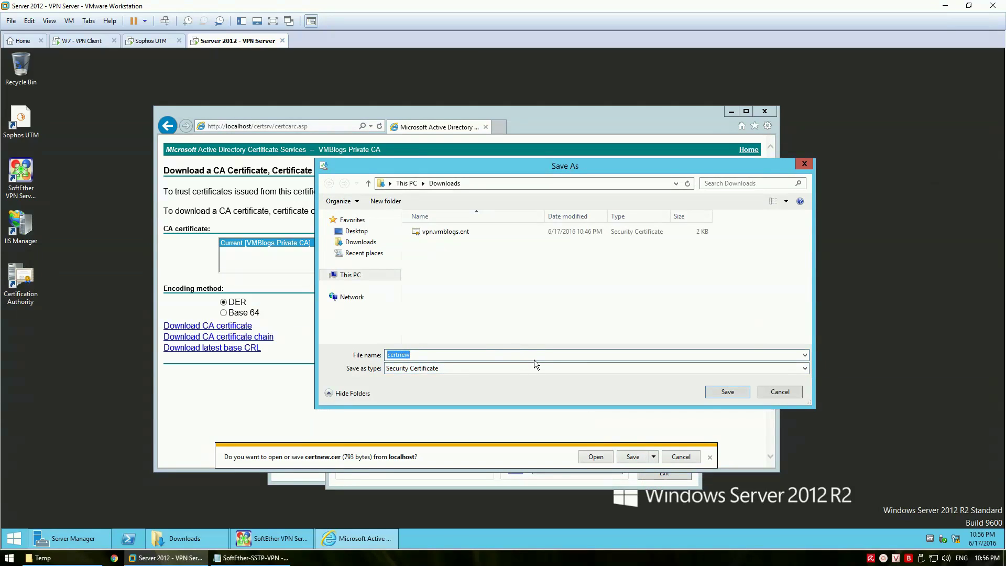
type("vmblogs.ca")
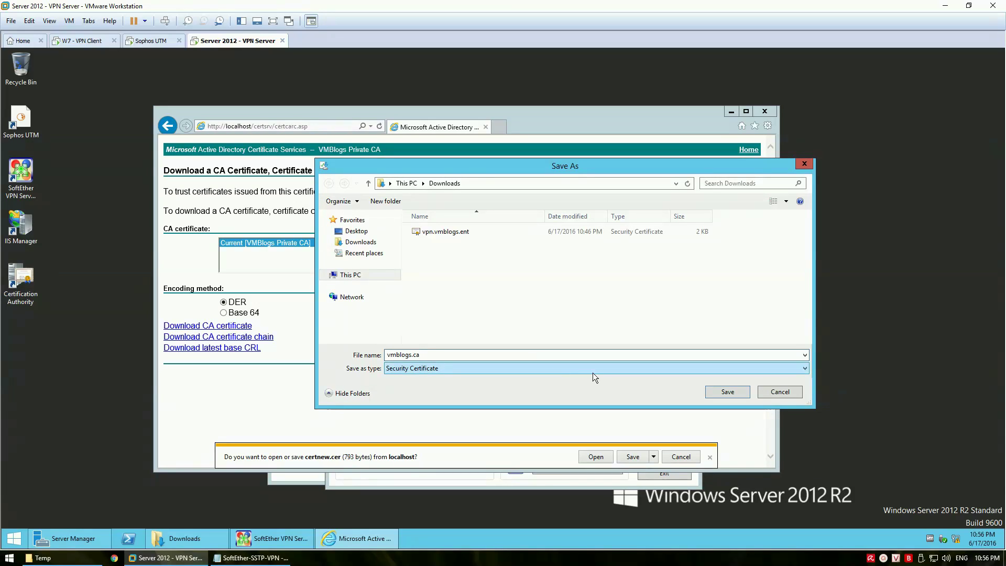
key("BackSpace")
key("BackSpace")
type("private")
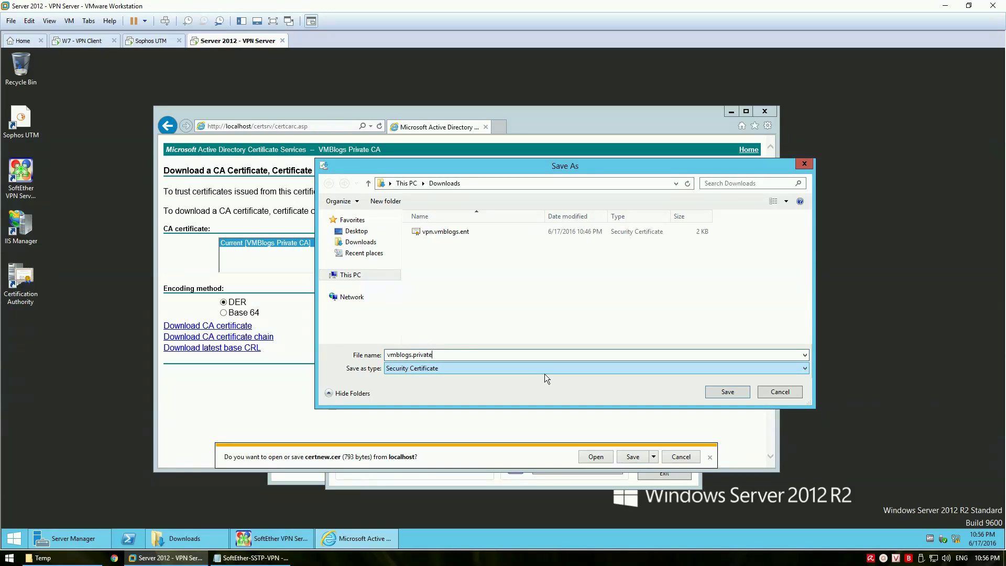
type(".ca")
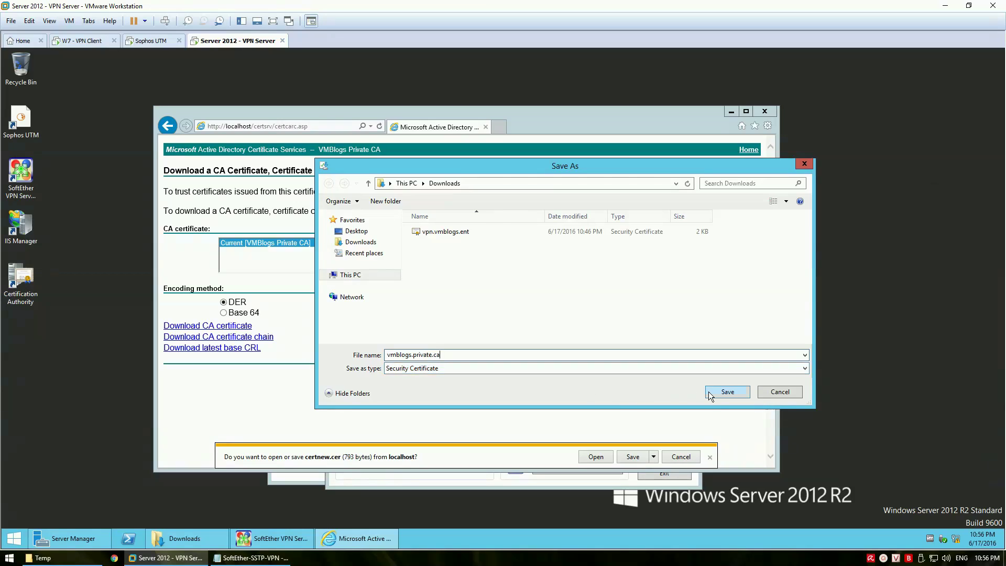
left_click(713, 392)
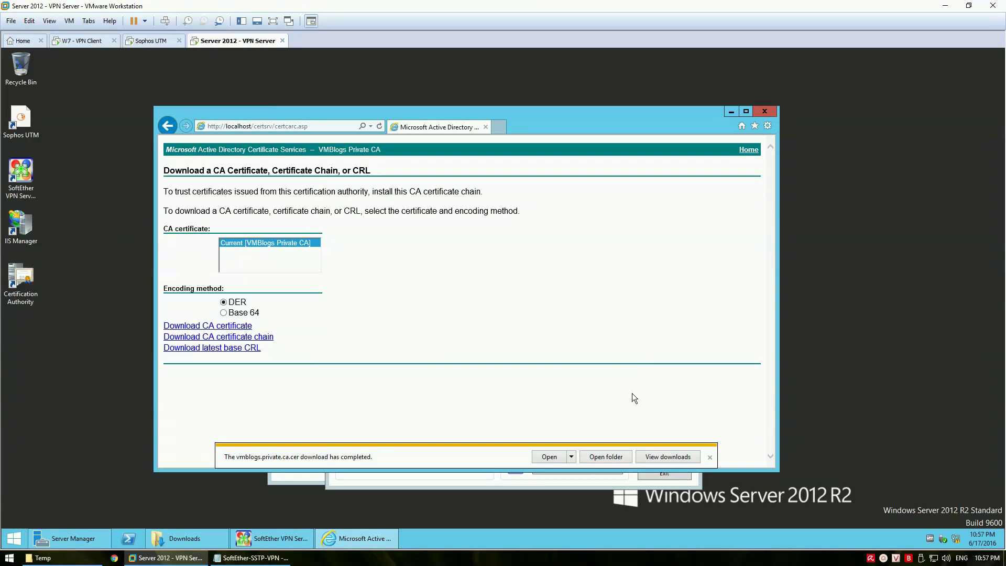
Open the saved vmblogs.private.ca certificate from Downloads, then close its details
left_click(599, 456)
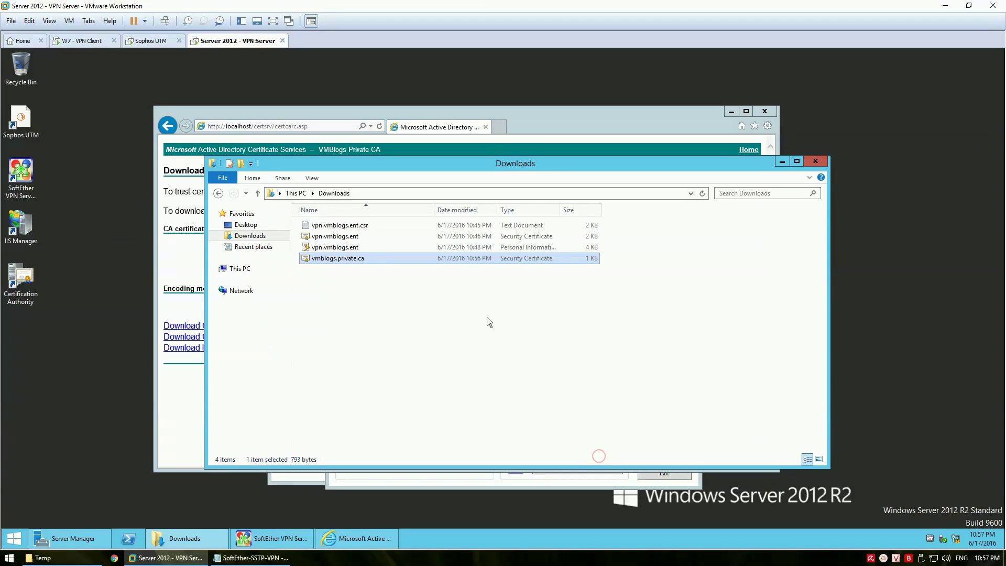
left_click_drag(450, 166, 603, 194)
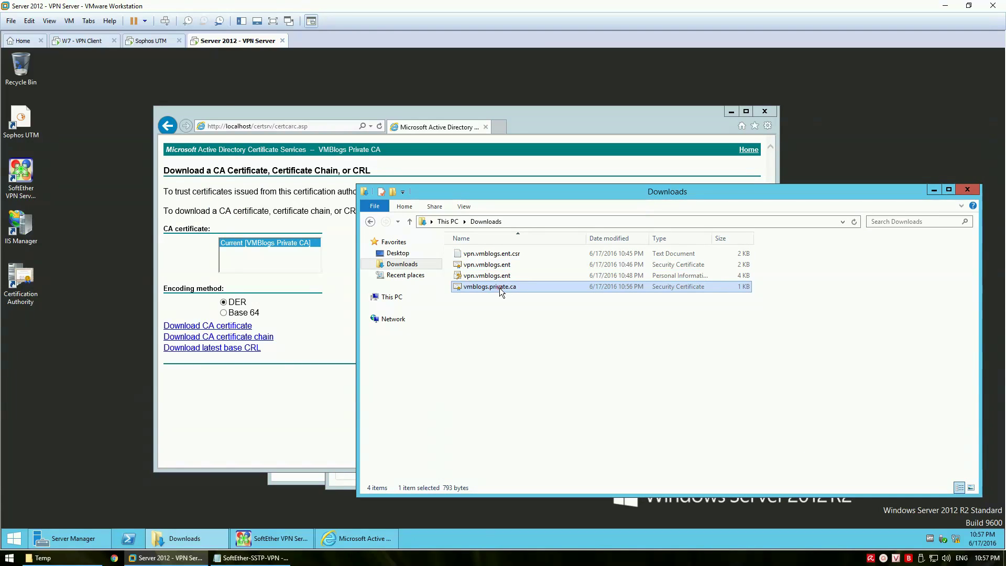
double_click(499, 287)
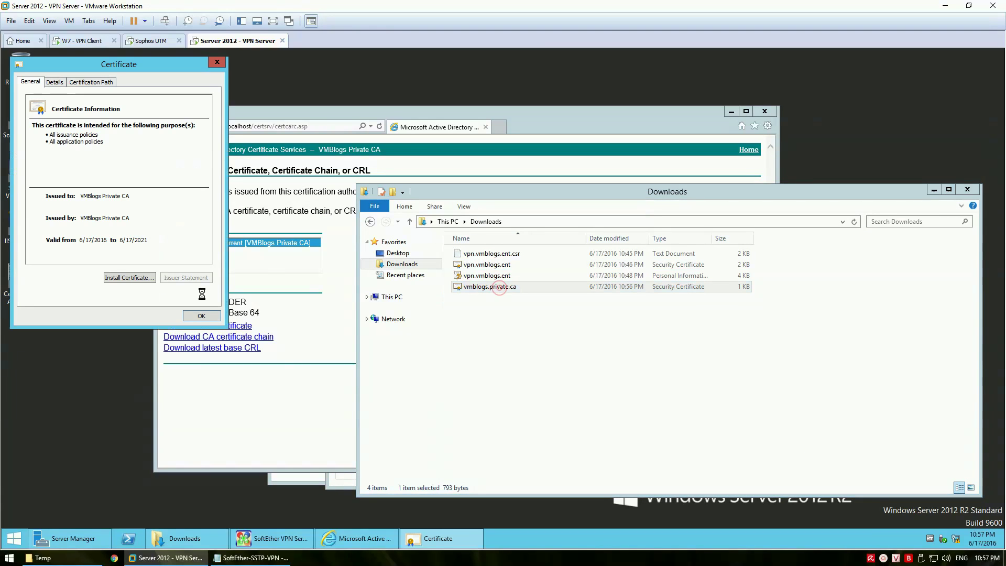
left_click(215, 62)
left_click(268, 383)
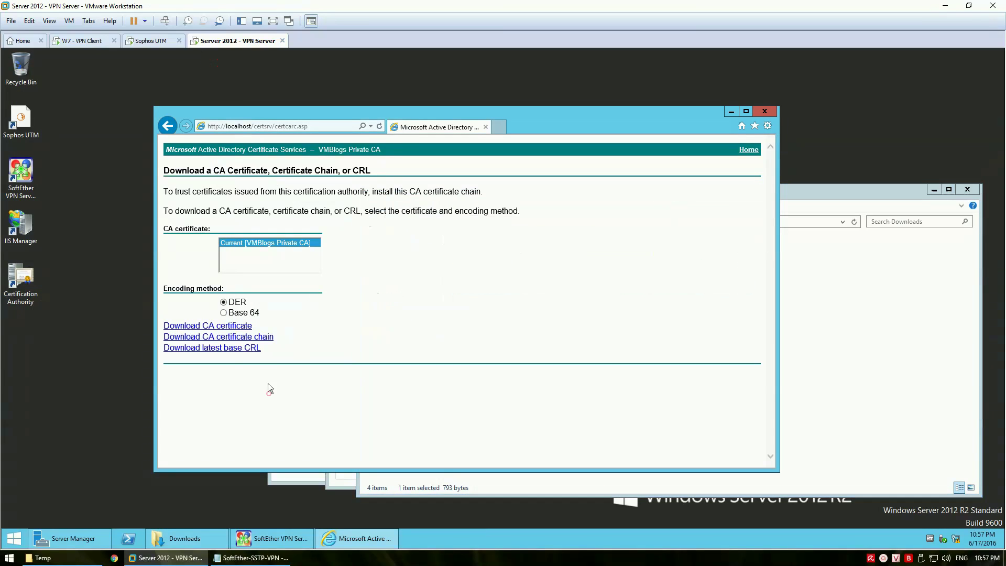
Download the latest base CRL and save it as vmblogs.private.ca
left_click(221, 349)
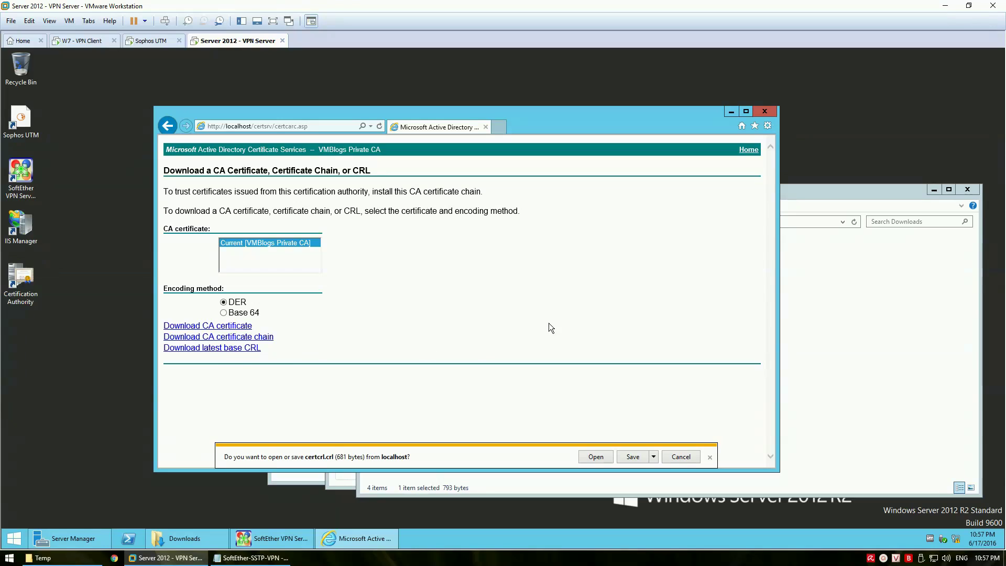
left_click(654, 456)
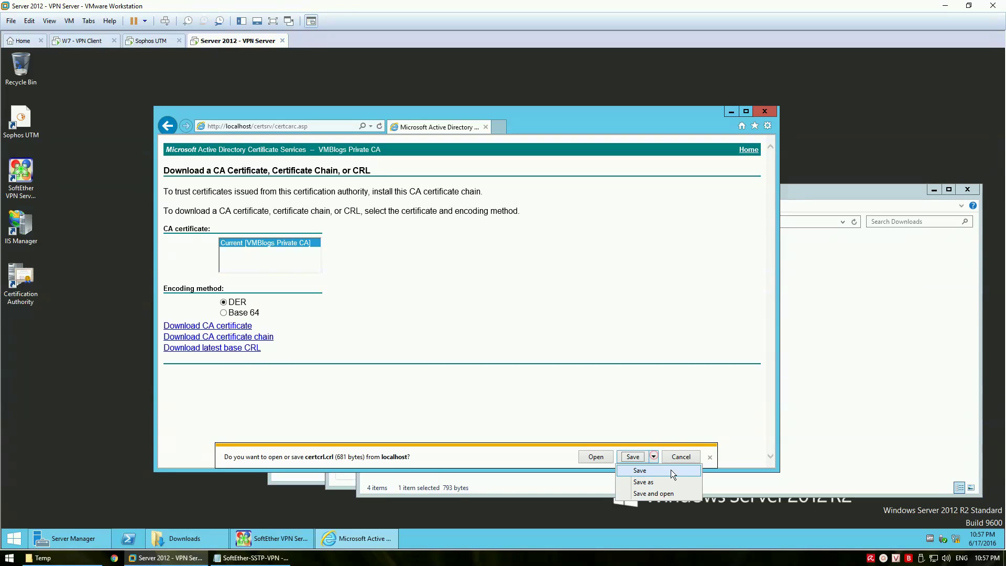
left_click(642, 482)
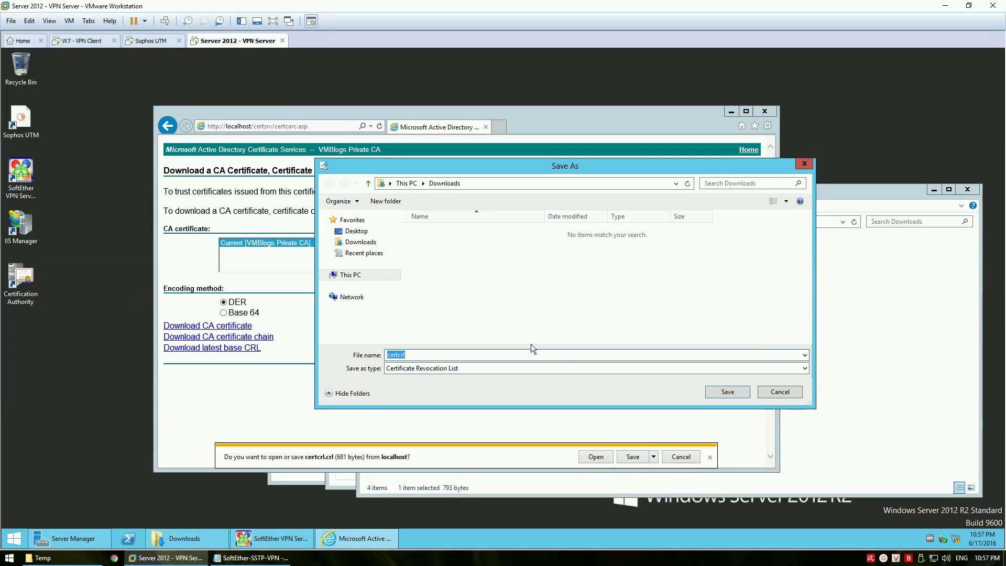
type("mvblog")
key("BackSpace")
key("BackSpace")
key("BackSpace")
key("BackSpace")
key("BackSpace")
key("BackSpace")
type("vmblogs")
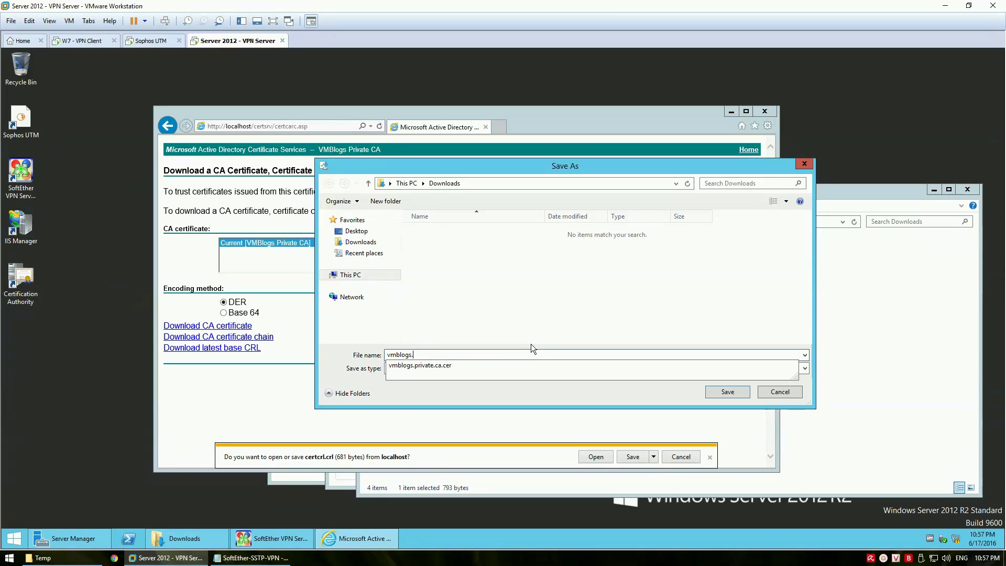
type(".private.ca")
left_click(511, 396)
left_click(727, 392)
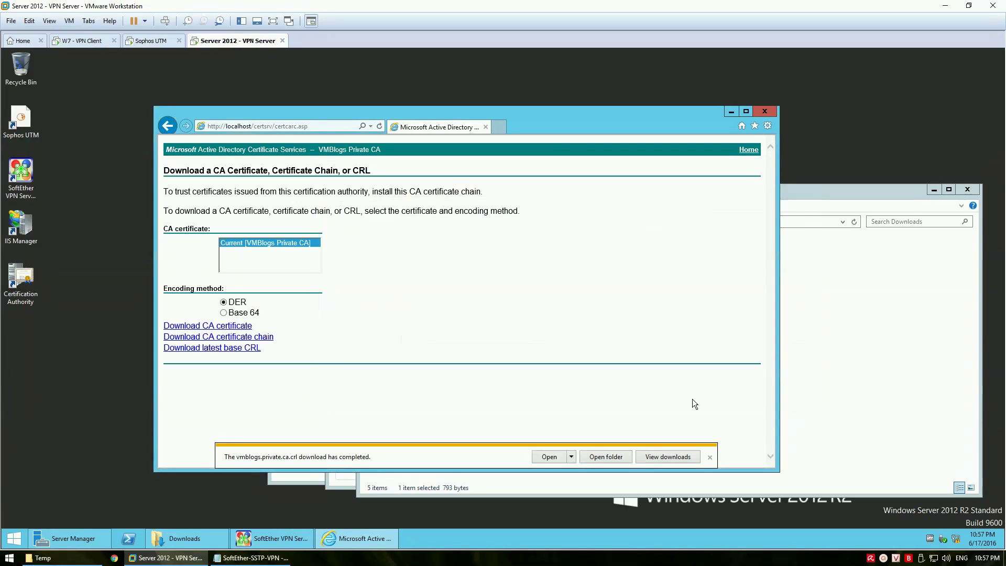
Inspect the downloaded CRL, then select both vmblogs.private.ca files in Downloads
left_click(181, 538)
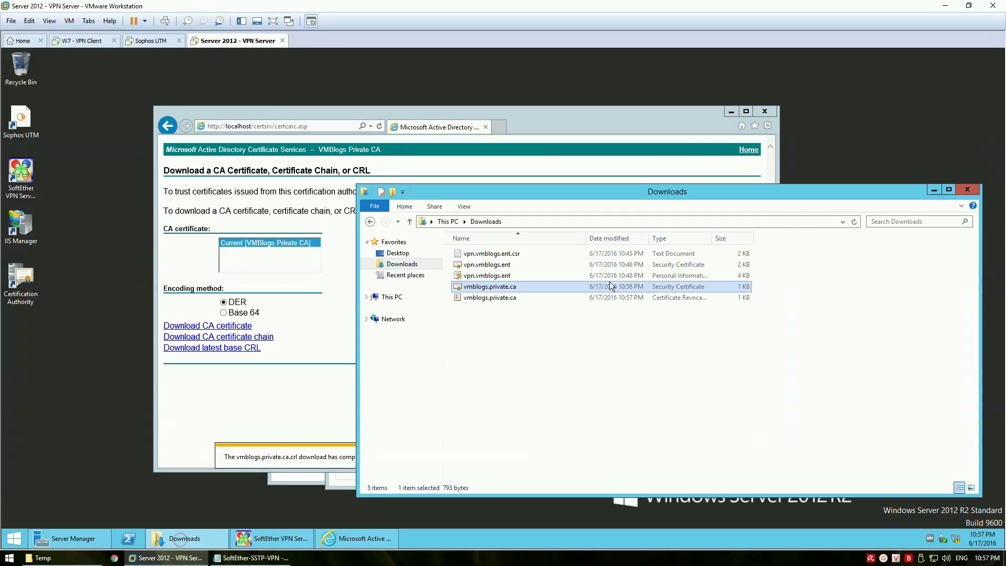
double_click(497, 297)
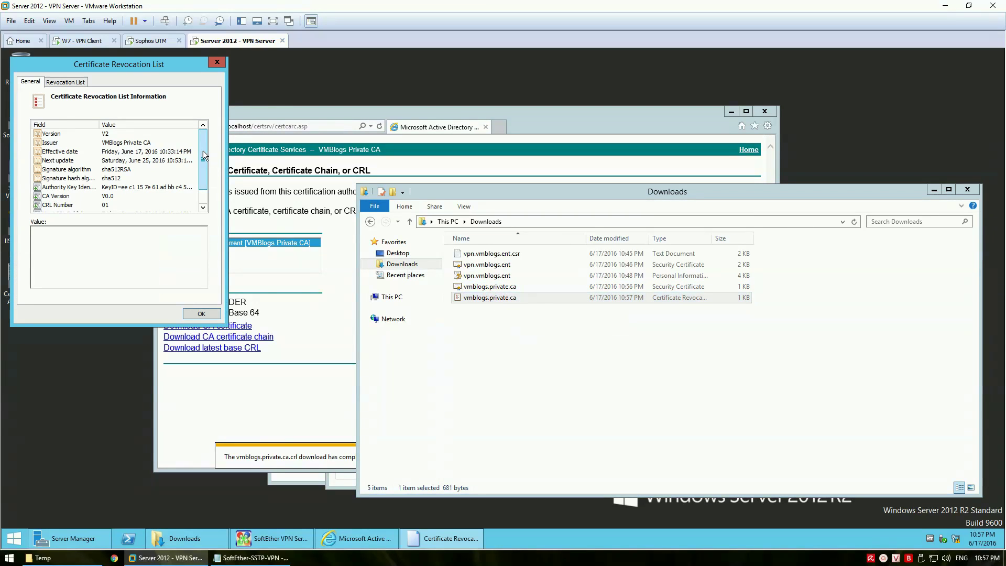
left_click_drag(203, 150, 208, 88)
left_click(217, 62)
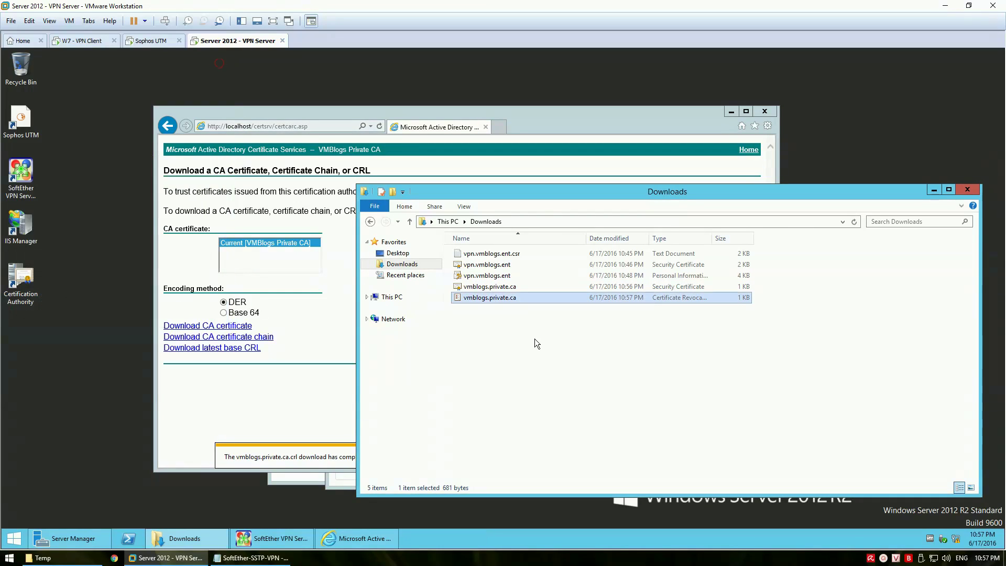
left_click_drag(532, 335, 503, 287)
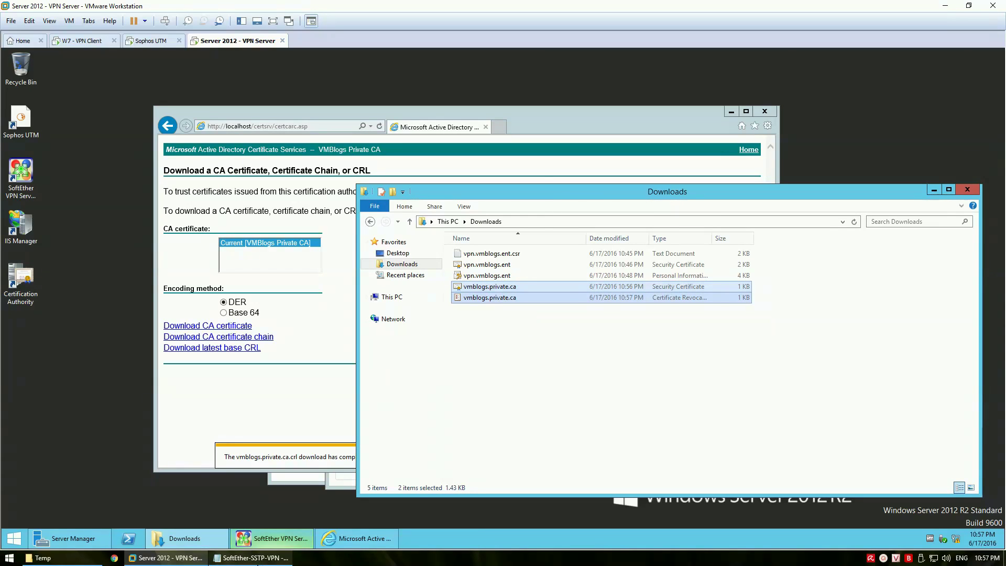
Copy both vmblogs.private.ca files from Downloads into the Temp folder
left_click(251, 558)
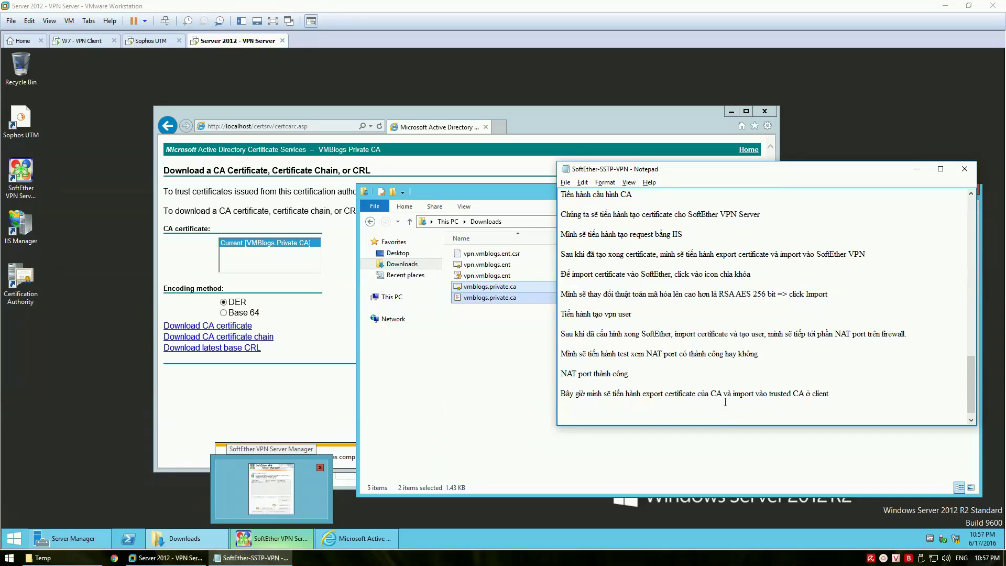
left_click(692, 417)
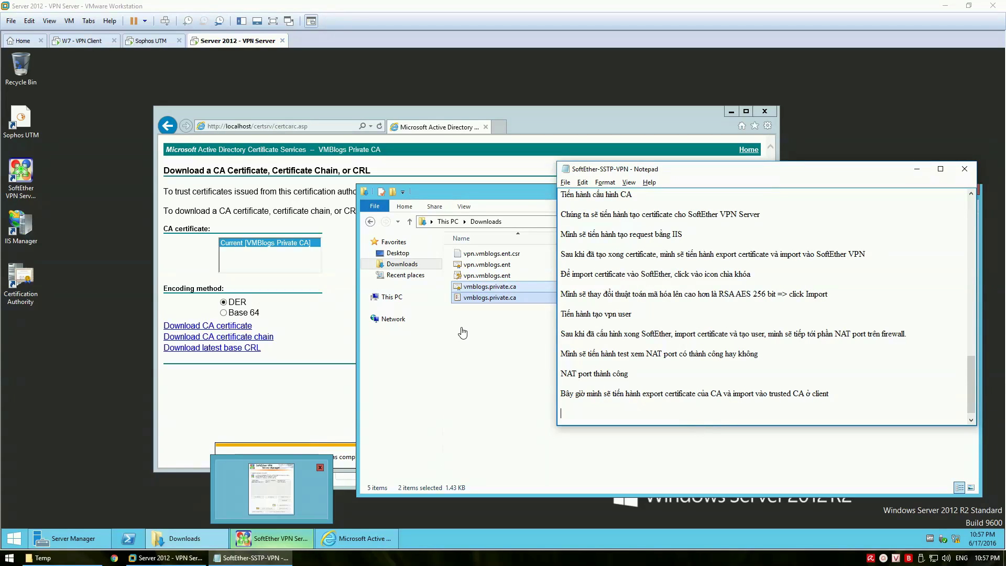
left_click(519, 331)
left_click_drag(539, 340, 414, 446)
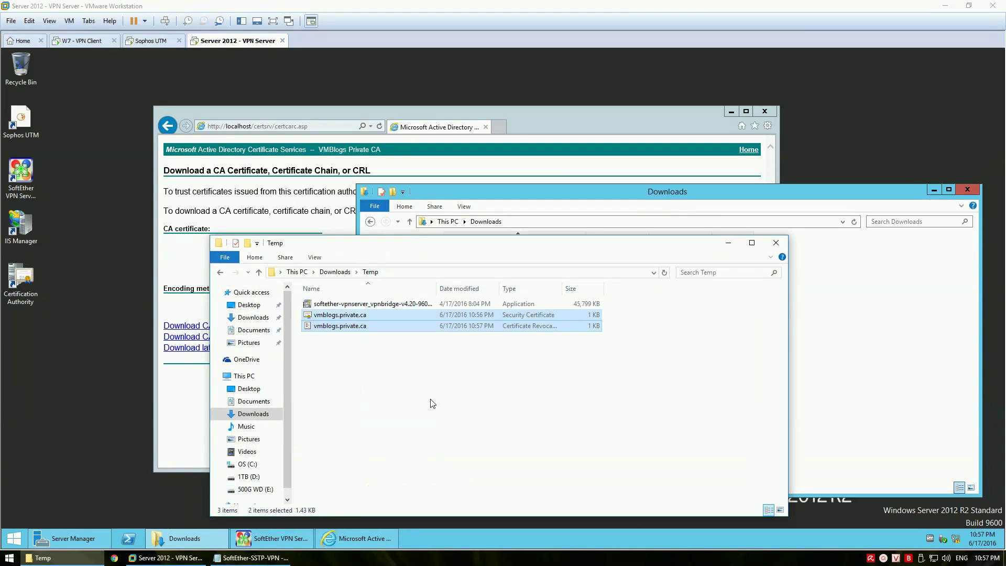
left_click(427, 386)
Drag the certificate and CRL from Temp onto the Windows 7 client's desktop
left_click(87, 40)
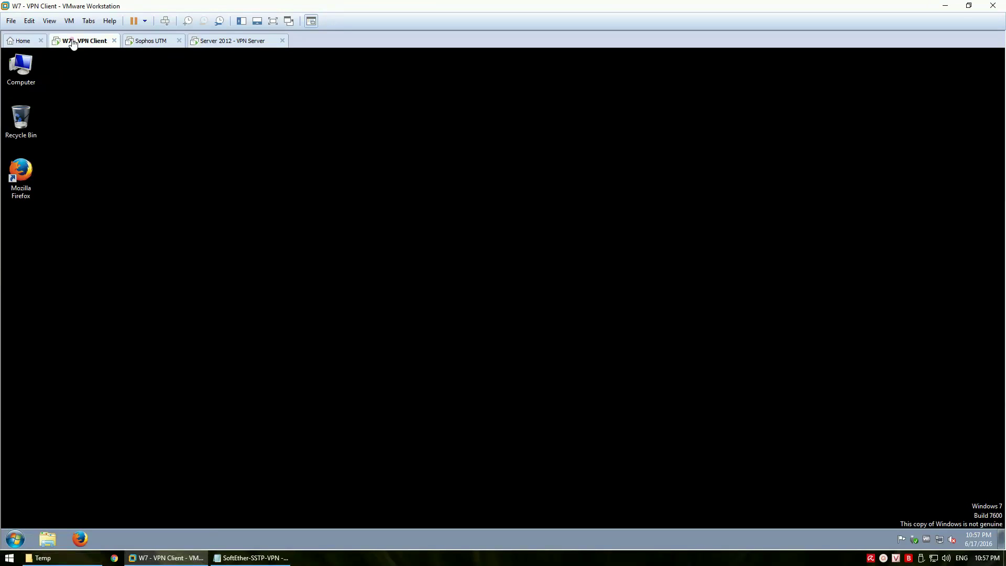
key("alt+Tab")
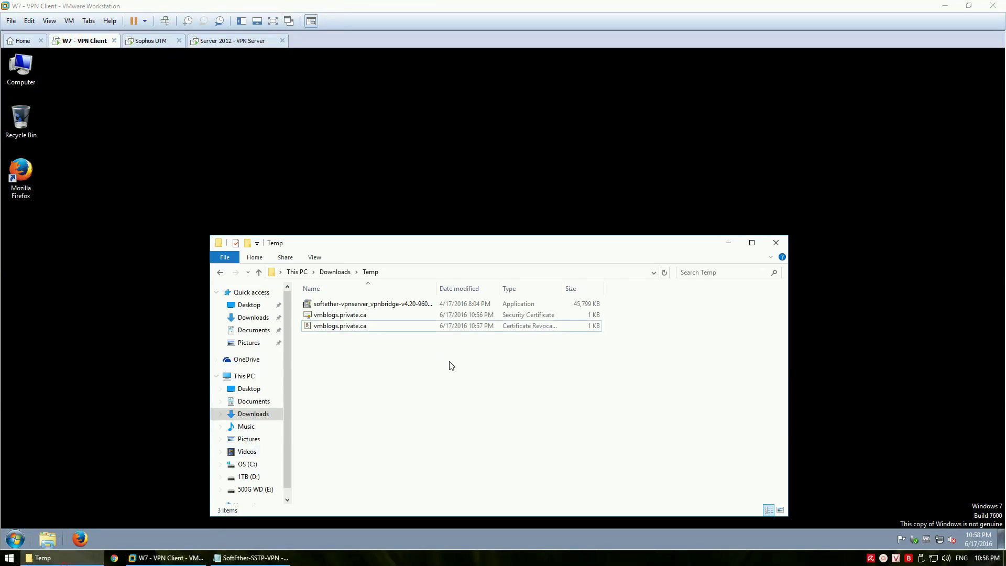
left_click_drag(402, 354, 143, 334)
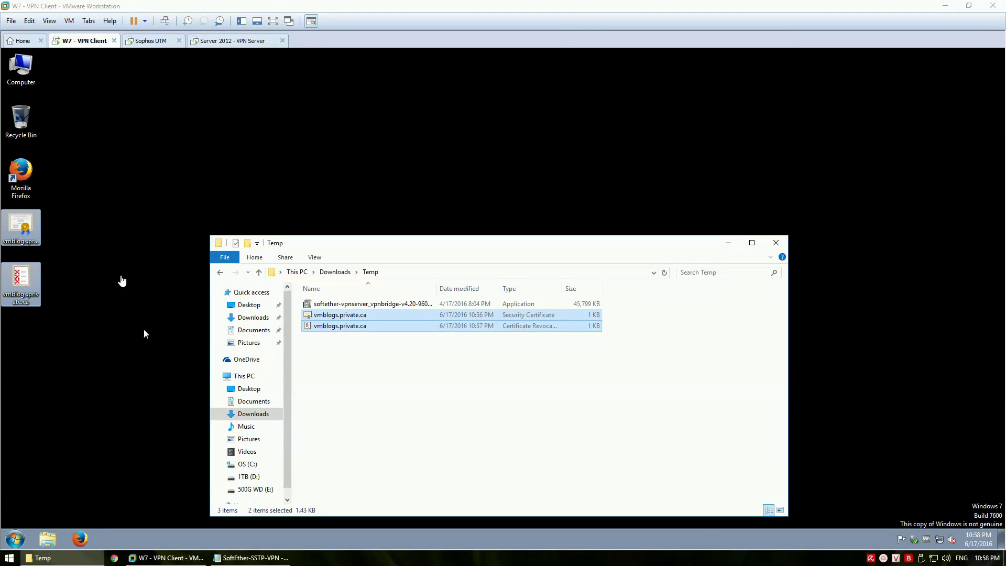
left_click(144, 330)
left_click(172, 281)
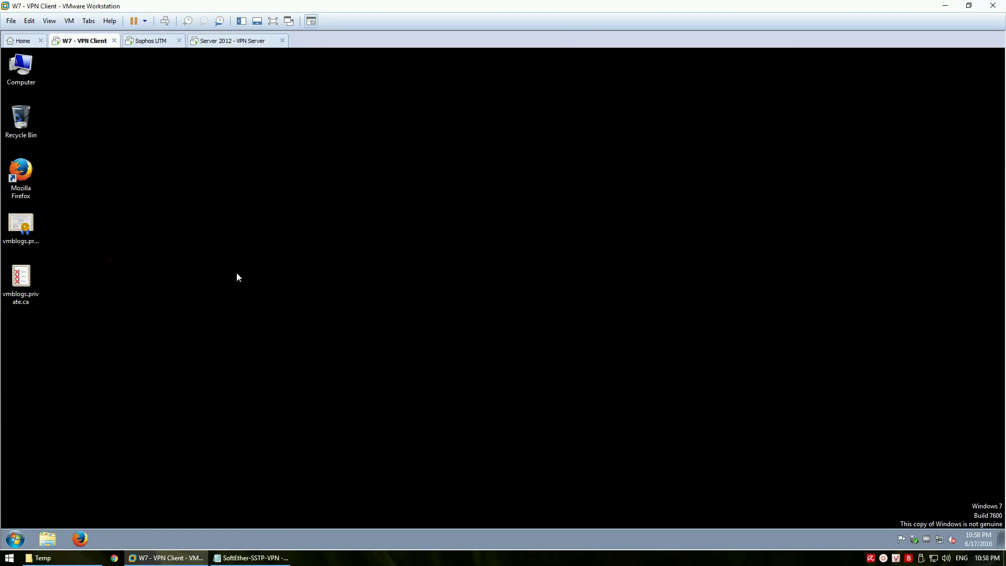
Launch Microsoft Management Console via mmc from the Run prompt and allow it to run
key("super+r")
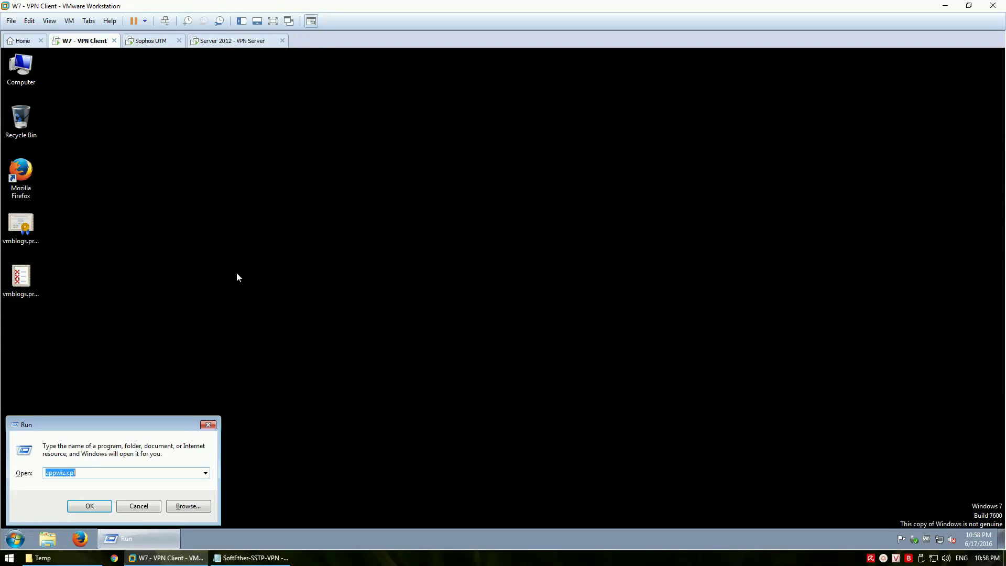
type("mmc")
key("Return")
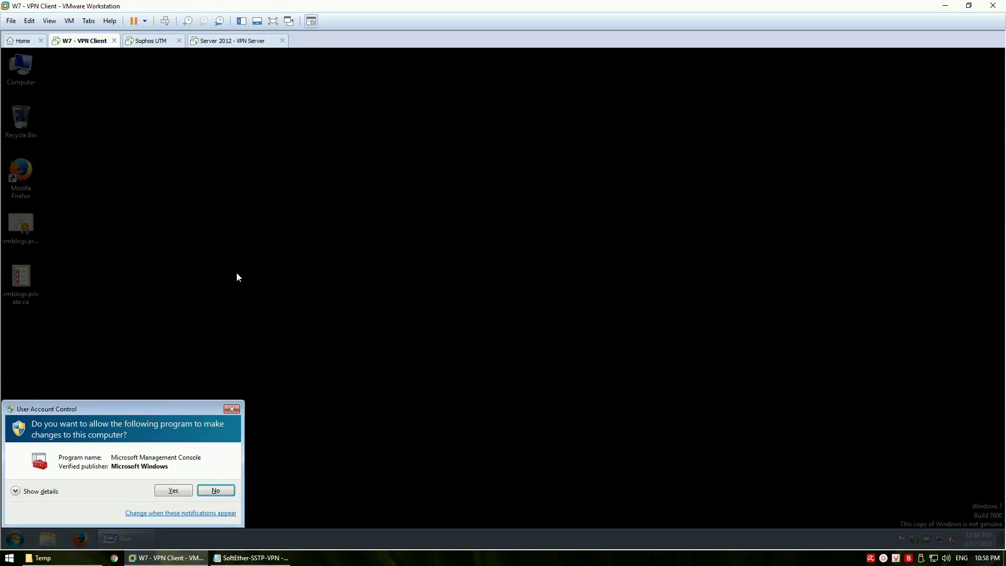
left_click(168, 492)
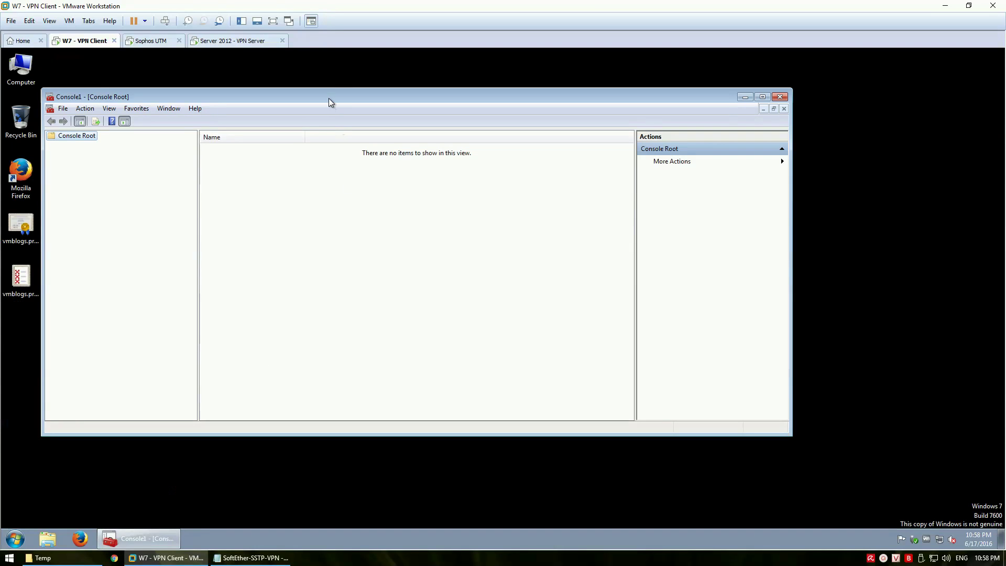
left_click_drag(329, 99, 443, 126)
Add the Certificates snap-in for the Local Computer account and expand its certificate stores
left_click(179, 136)
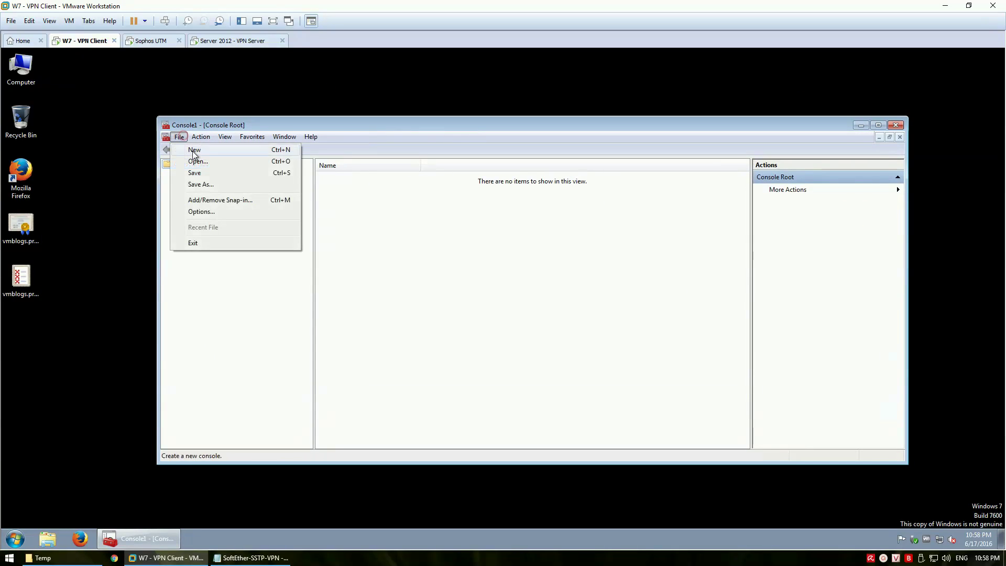
left_click(216, 200)
left_click(389, 251)
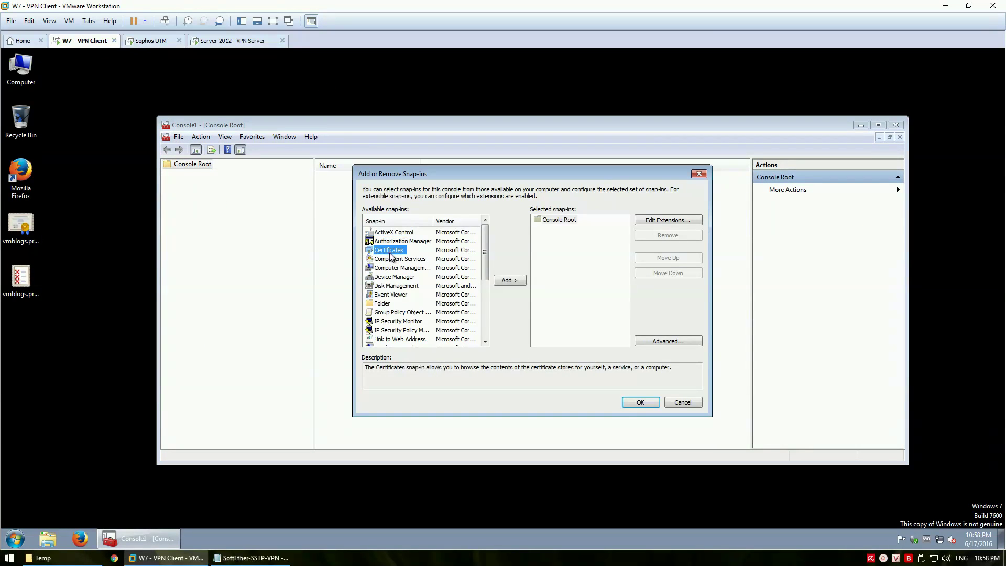
left_click(525, 283)
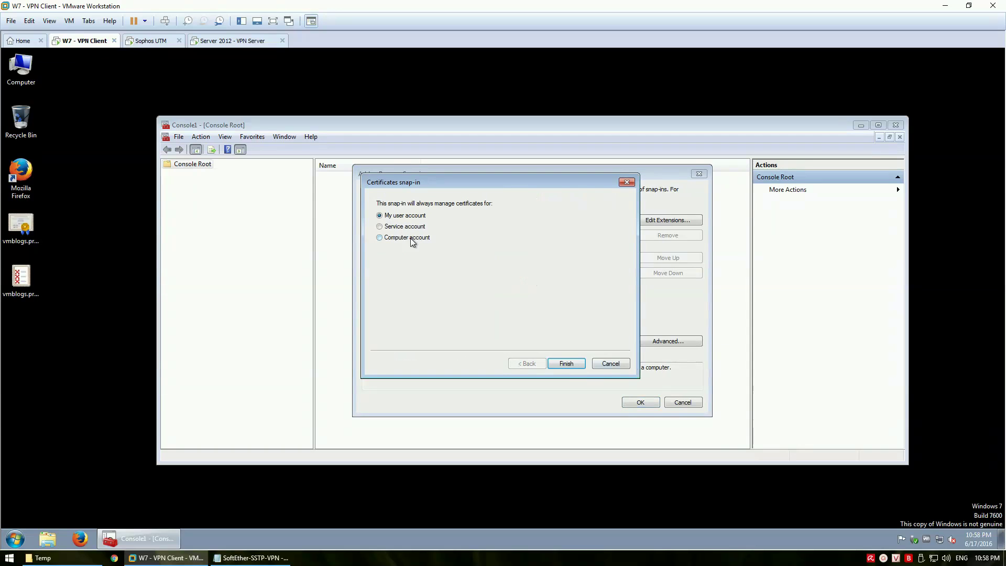
left_click(410, 238)
left_click(565, 364)
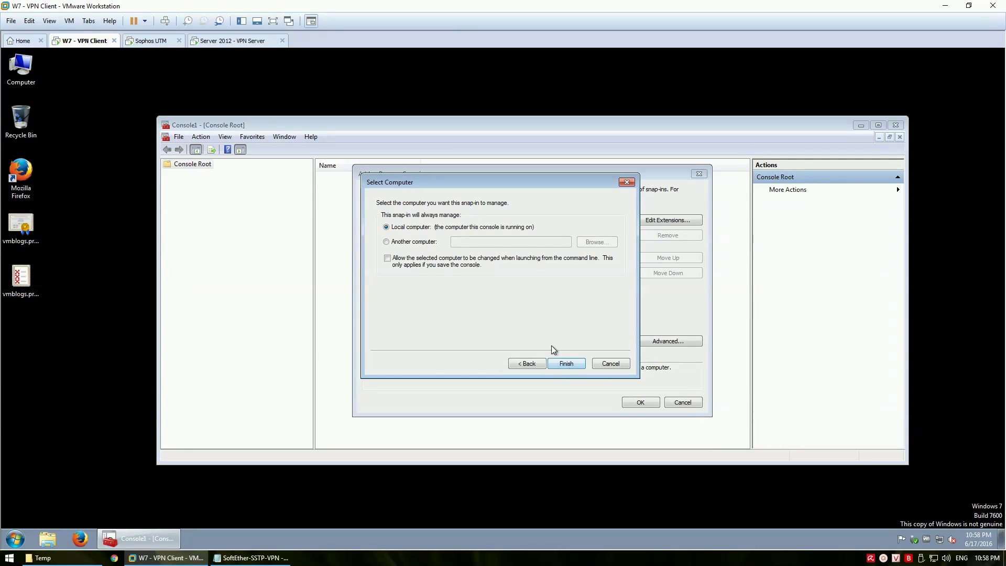
left_click(570, 362)
left_click(640, 403)
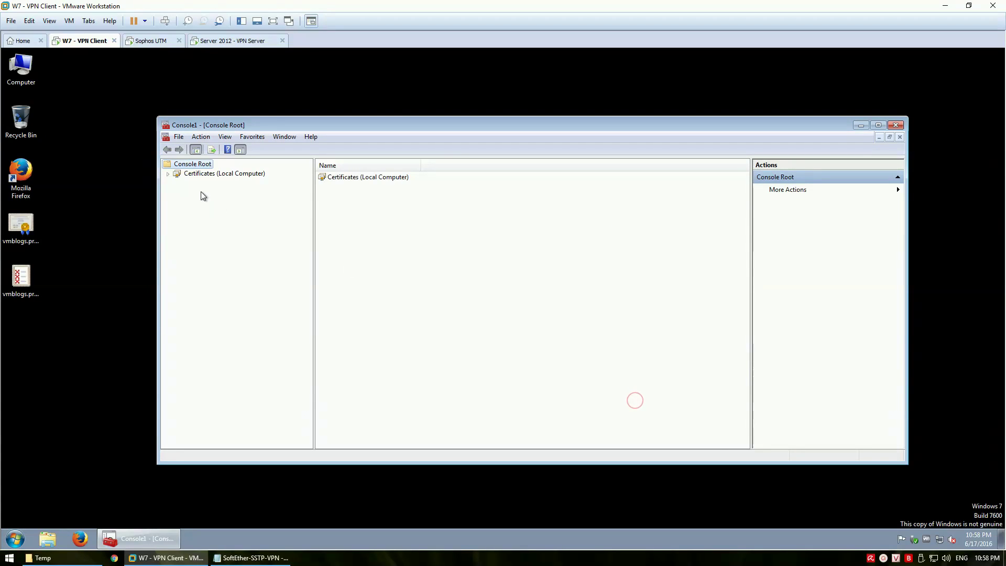
left_click(170, 174)
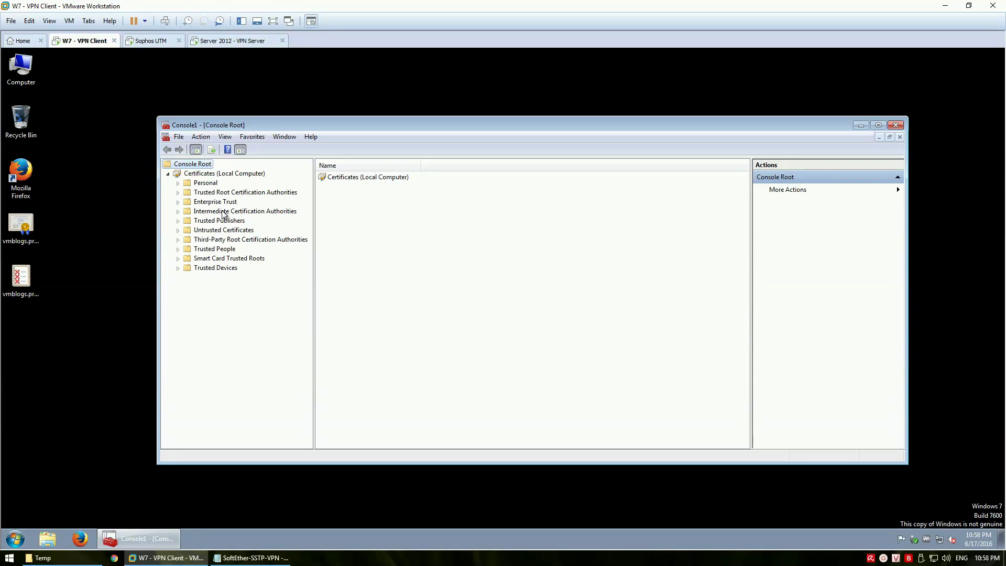
Start the Certificate Import Wizard on the Trusted Root Certification Authorities certificates
double_click(238, 192)
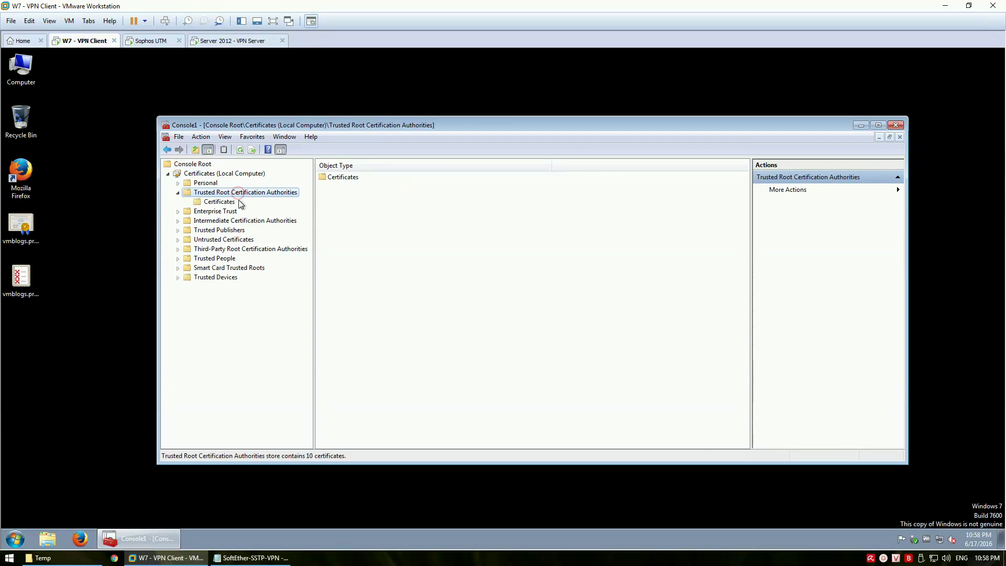
left_click(229, 202)
right_click(231, 207)
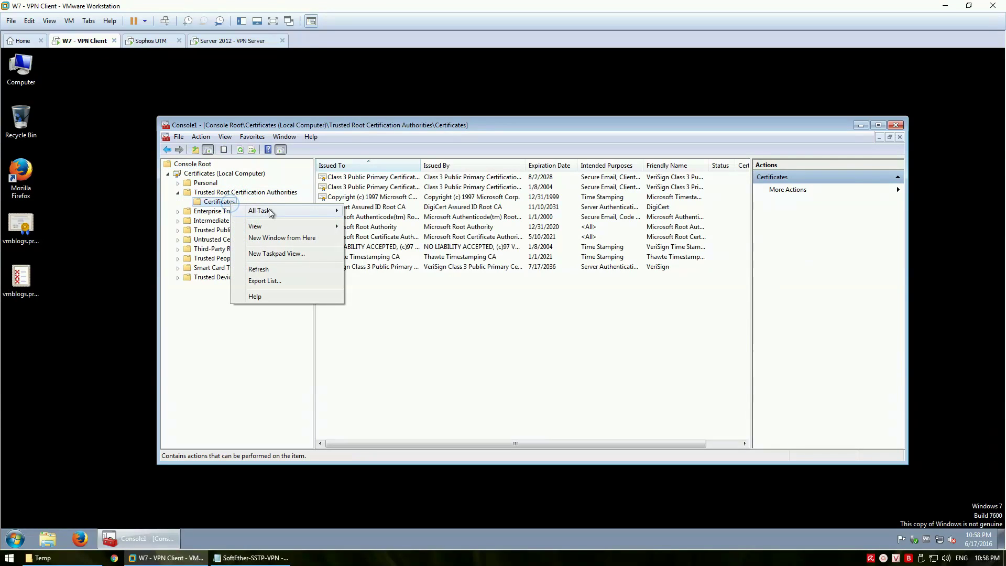
mouse_move(252, 210)
left_click(391, 209)
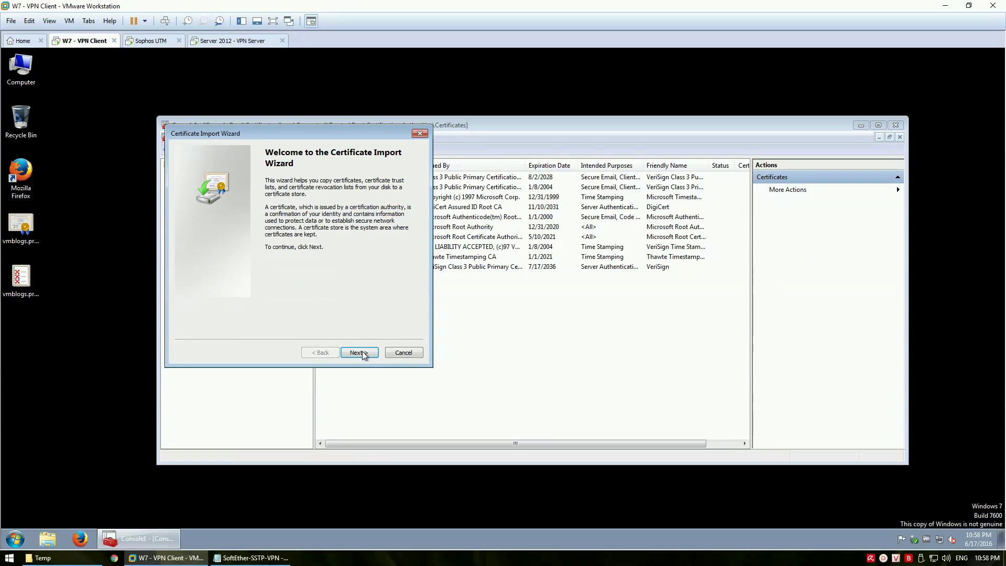
left_click(361, 352)
Import vmblogs.private.ca from the Desktop into the Trusted Root Certification Authorities store
left_click(393, 199)
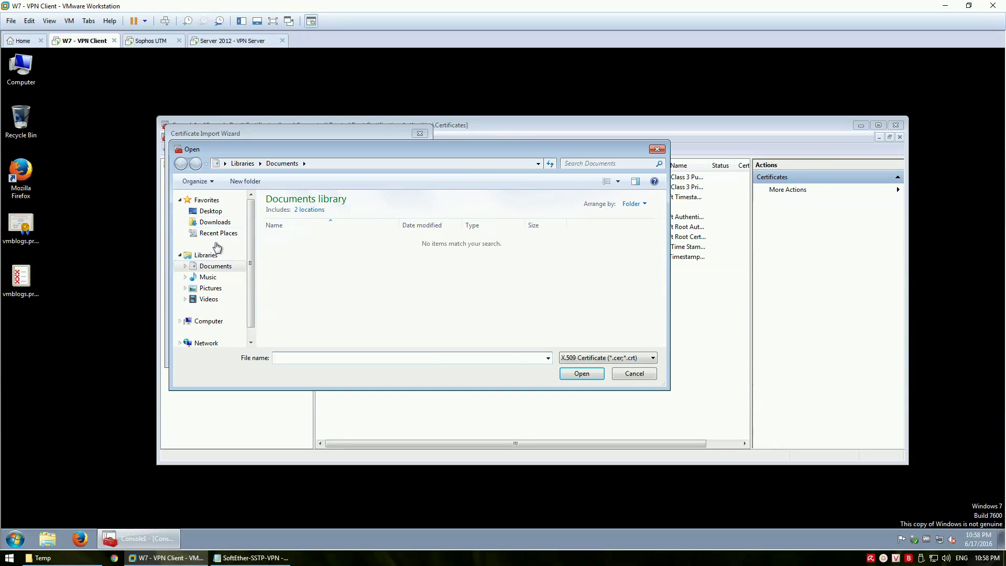
left_click(213, 213)
left_click(481, 239)
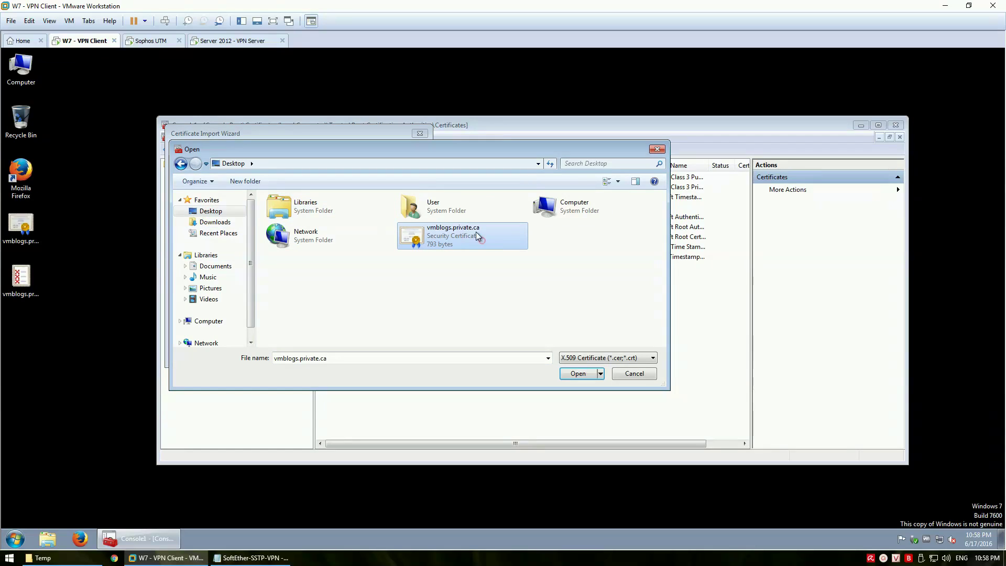
left_click(579, 375)
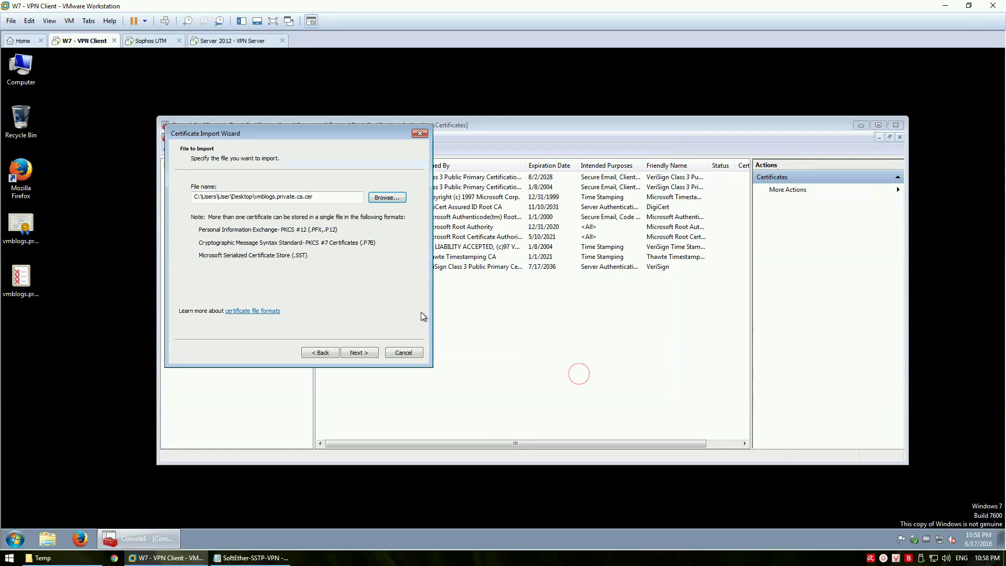
left_click(356, 355)
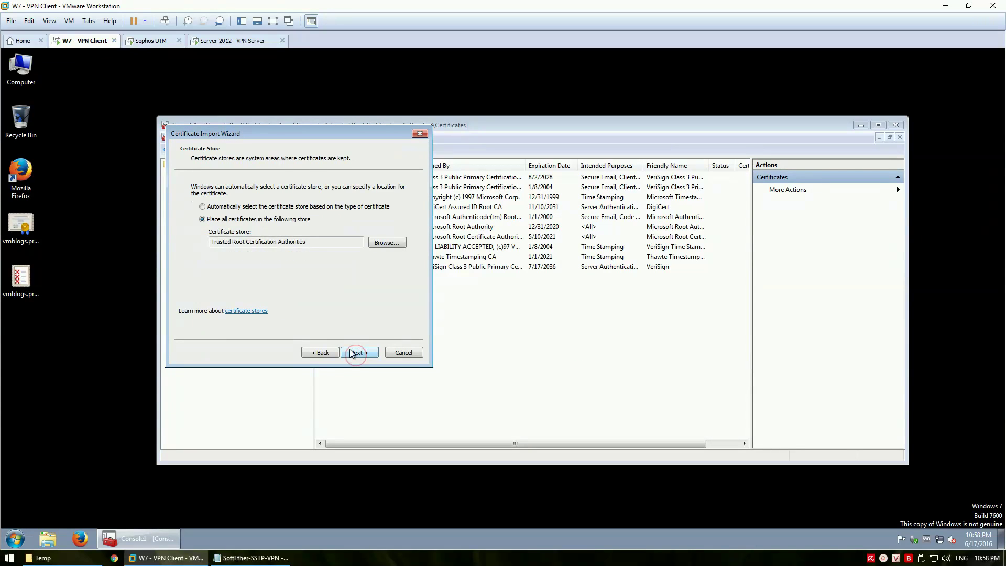
left_click(359, 353)
left_click(359, 353)
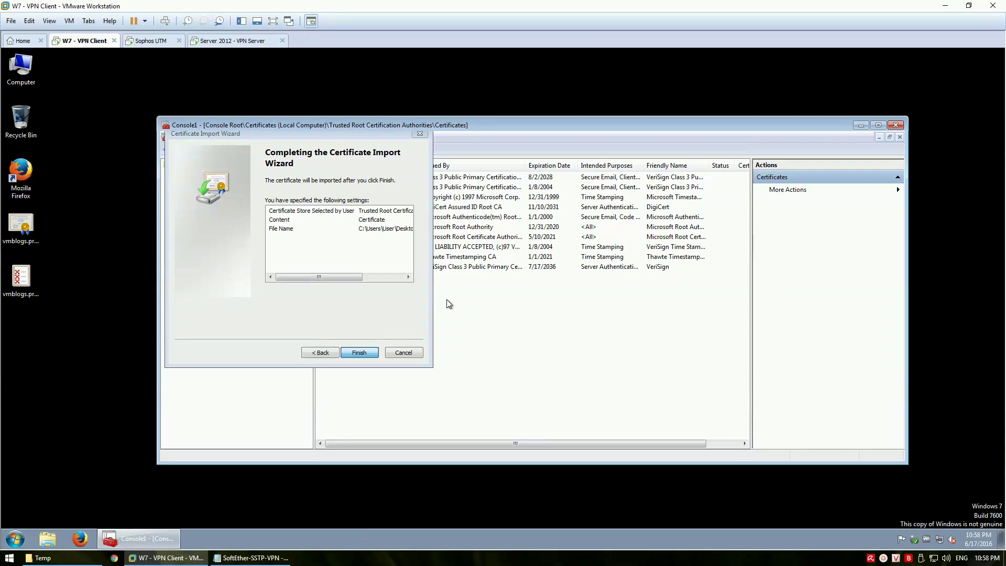
left_click(542, 333)
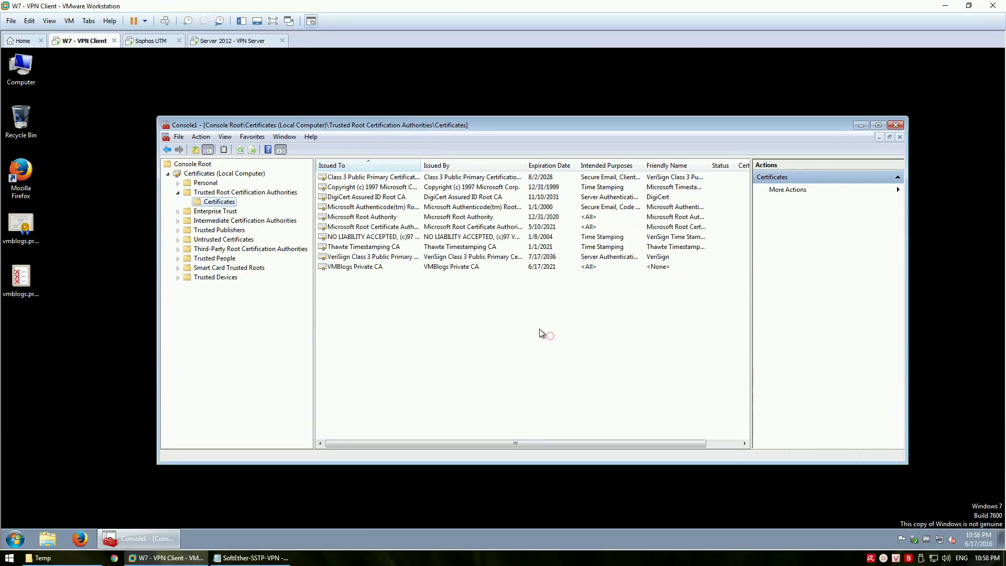
Start another import into Trusted Root and filter the file browser to Certificate Revocation List files
right_click(370, 294)
mouse_move(414, 302)
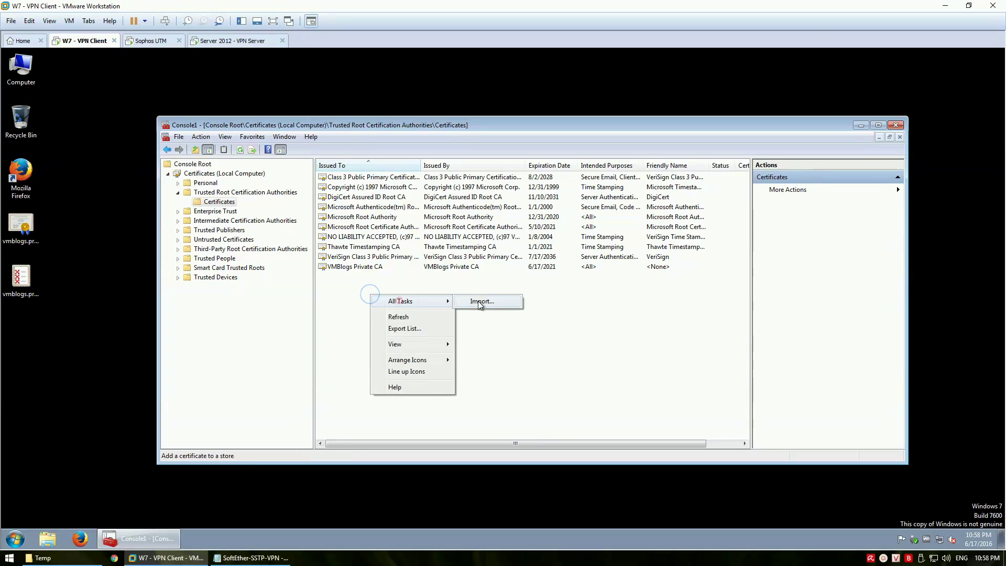
left_click(481, 302)
left_click(362, 351)
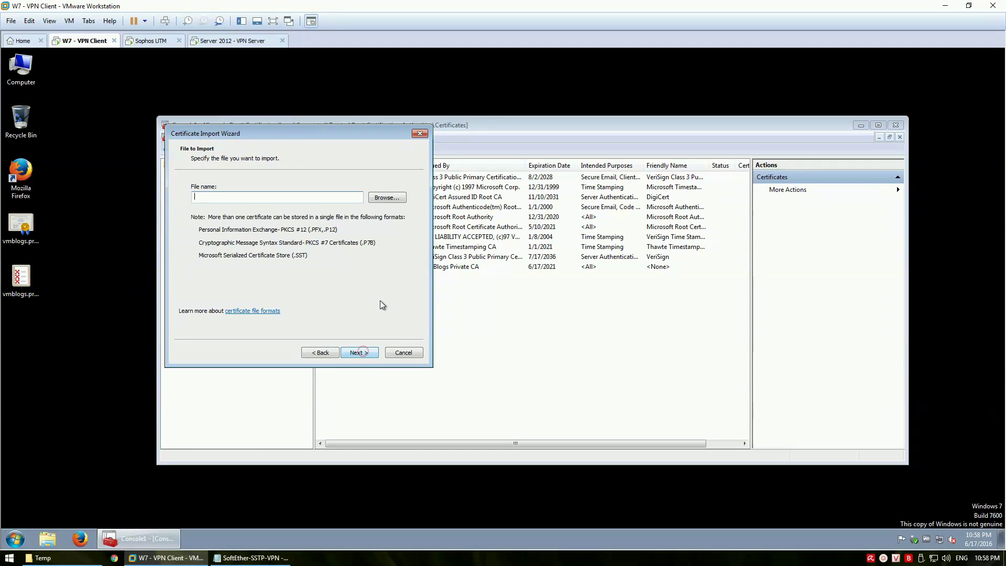
left_click(387, 198)
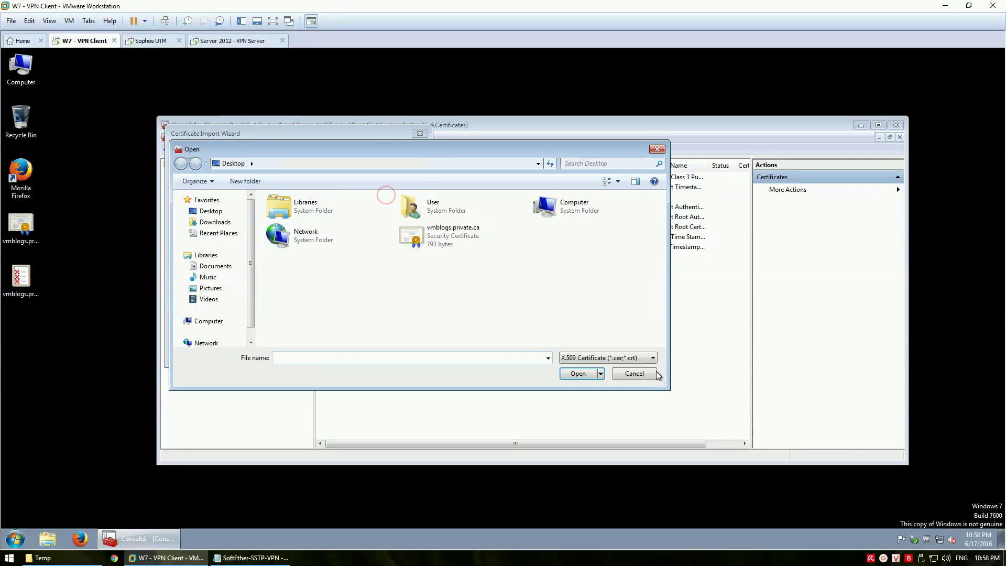
left_click(625, 358)
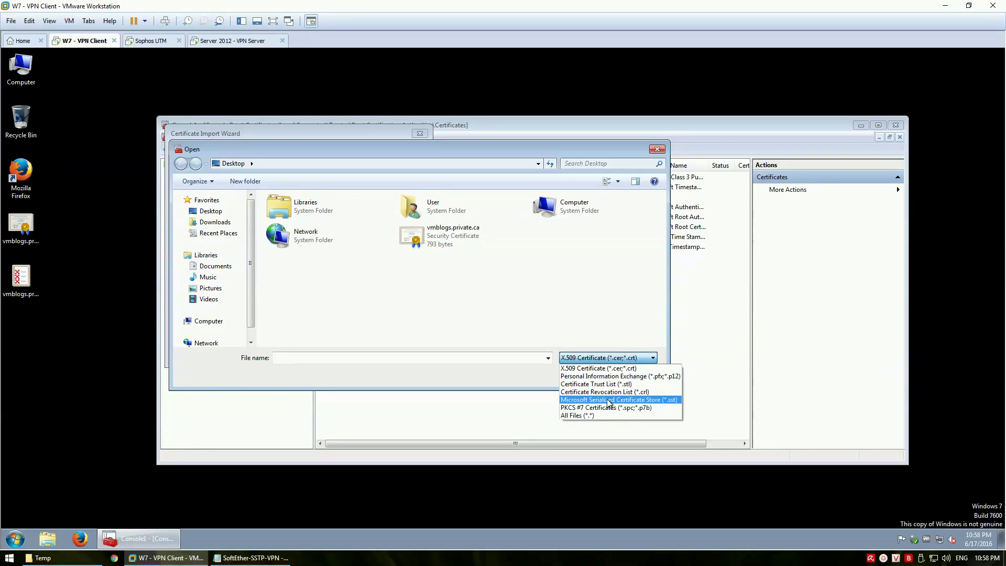
left_click(605, 392)
Import the vmblogs.private.ca revocation list into Trusted Root, then expand Intermediate Certification Authorities
left_click(411, 236)
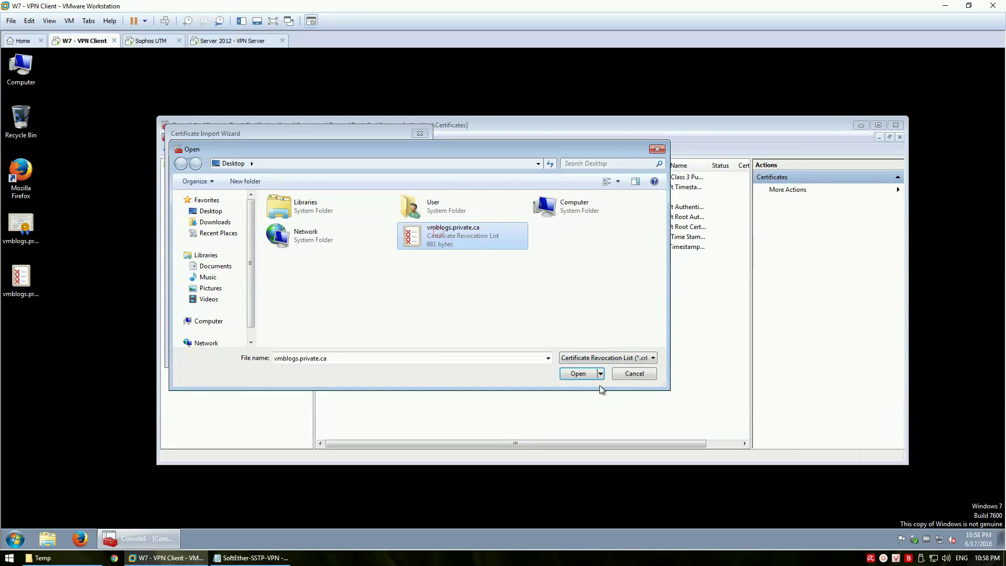
left_click(578, 373)
left_click(363, 352)
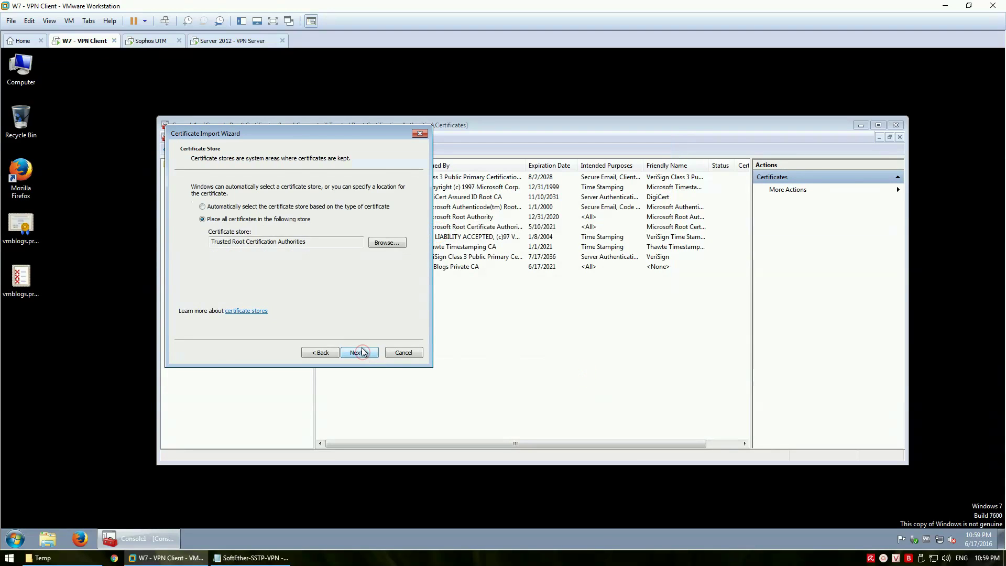
left_click(361, 352)
left_click(361, 354)
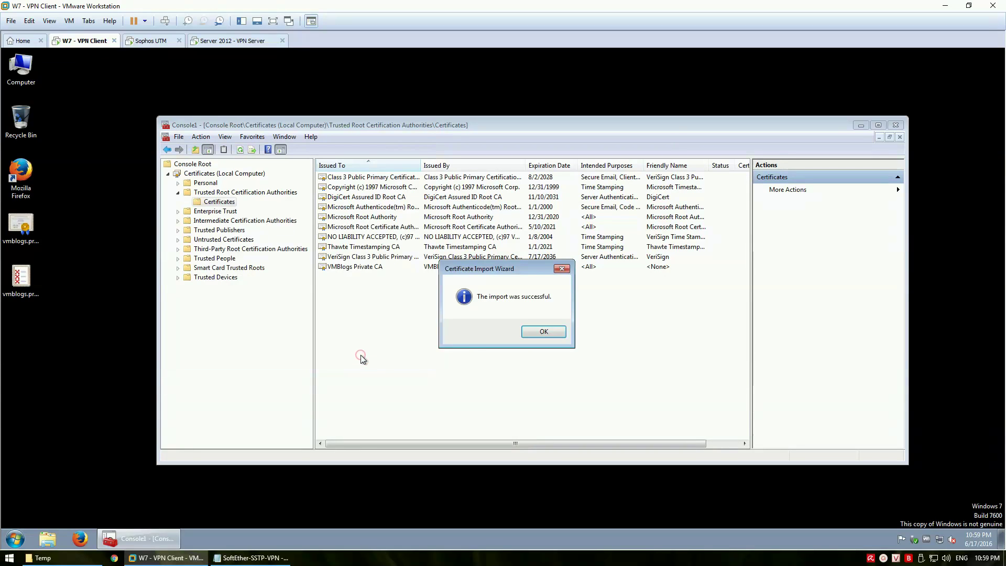
left_click(538, 333)
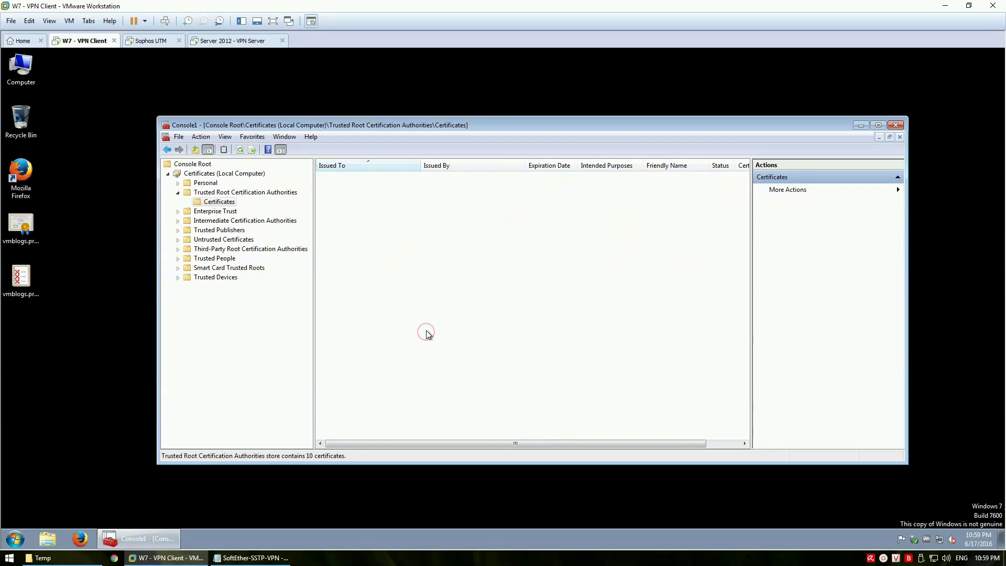
double_click(239, 221)
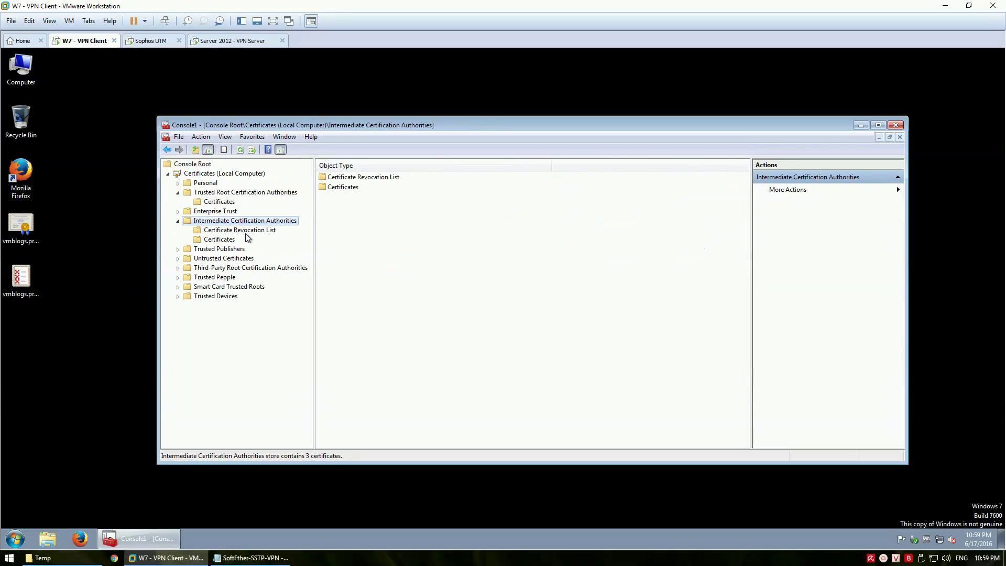
Start the Import wizard from the Intermediate Certification Authorities store's All Tasks menu
left_click(245, 232)
right_click(369, 250)
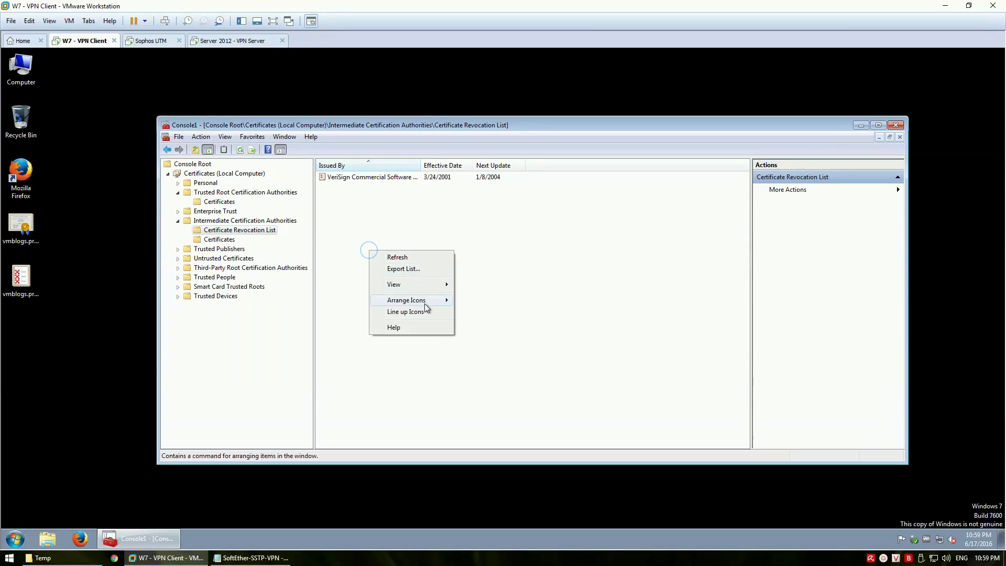
left_click(259, 231)
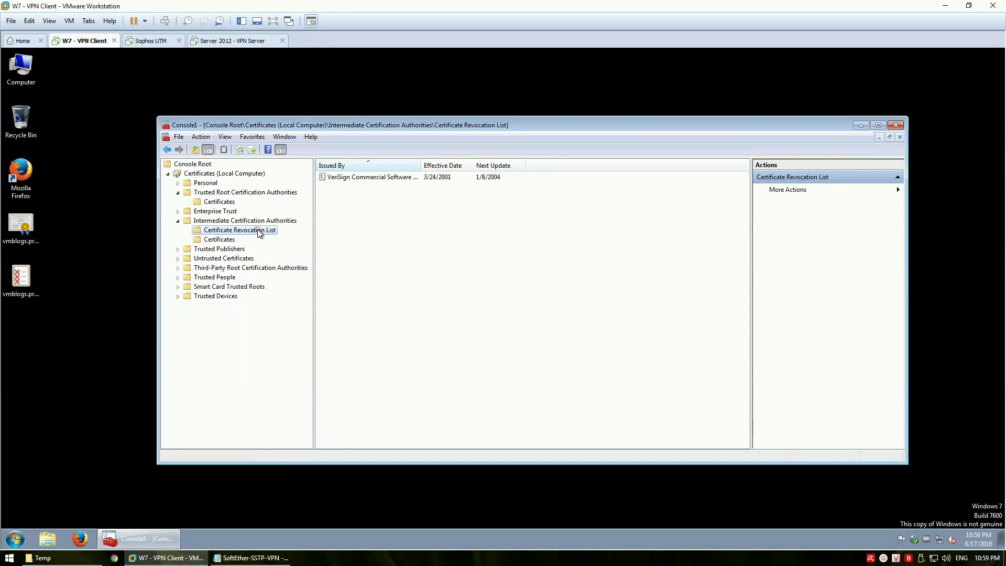
right_click(259, 231)
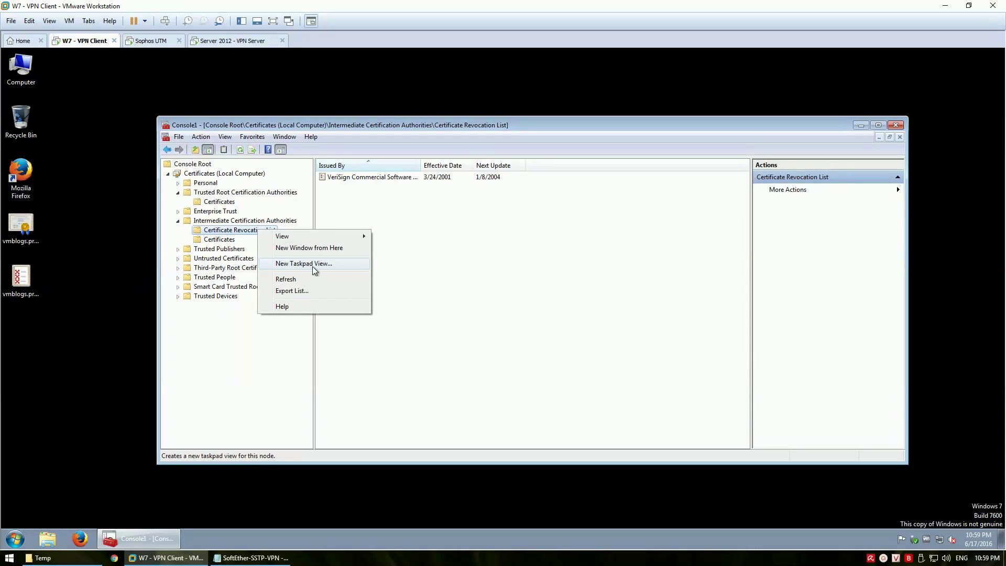
left_click(242, 221)
right_click(242, 222)
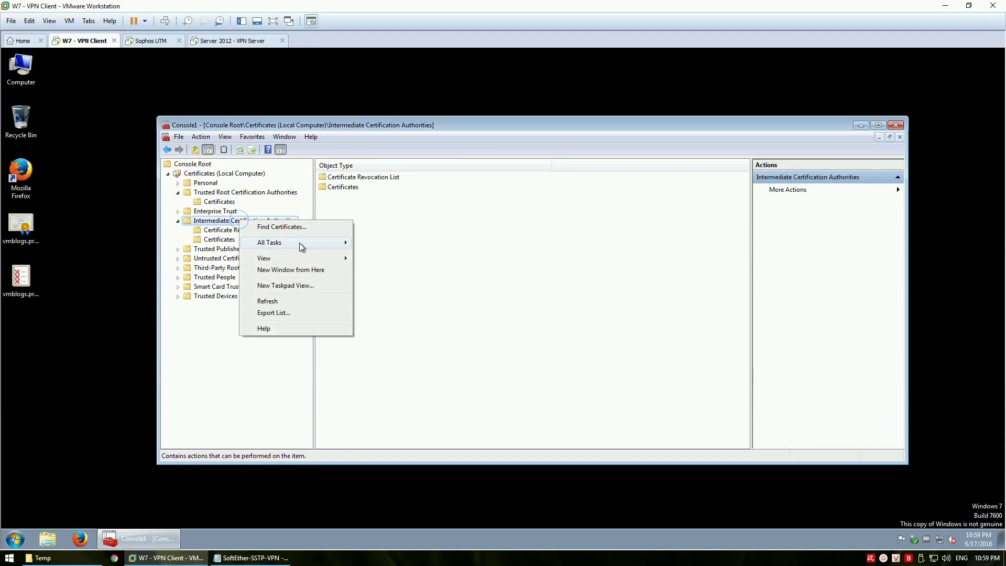
mouse_move(300, 244)
left_click(392, 258)
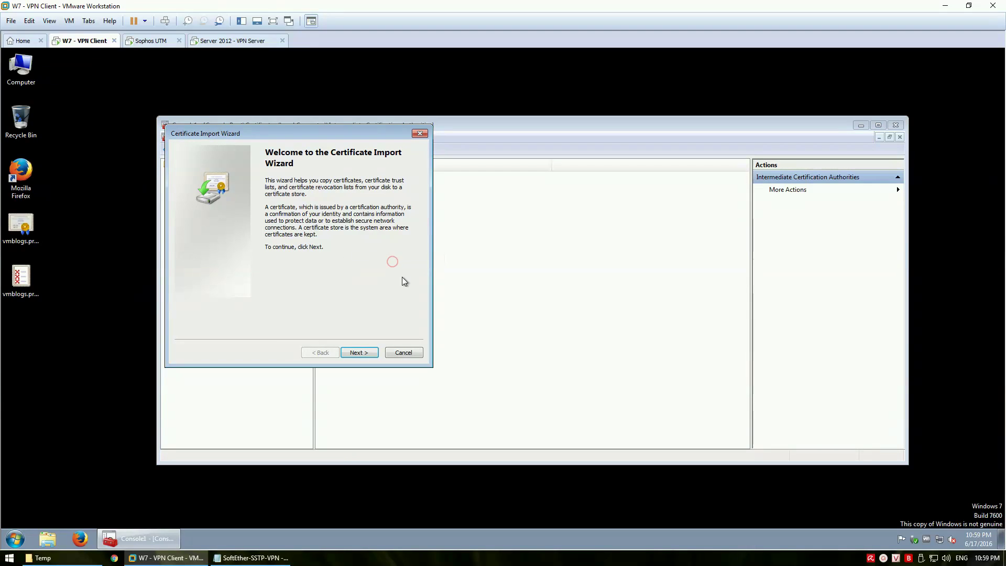
Choose the vmblogs.private.ca file as a Certificate Revocation List to import
left_click(360, 353)
left_click(386, 196)
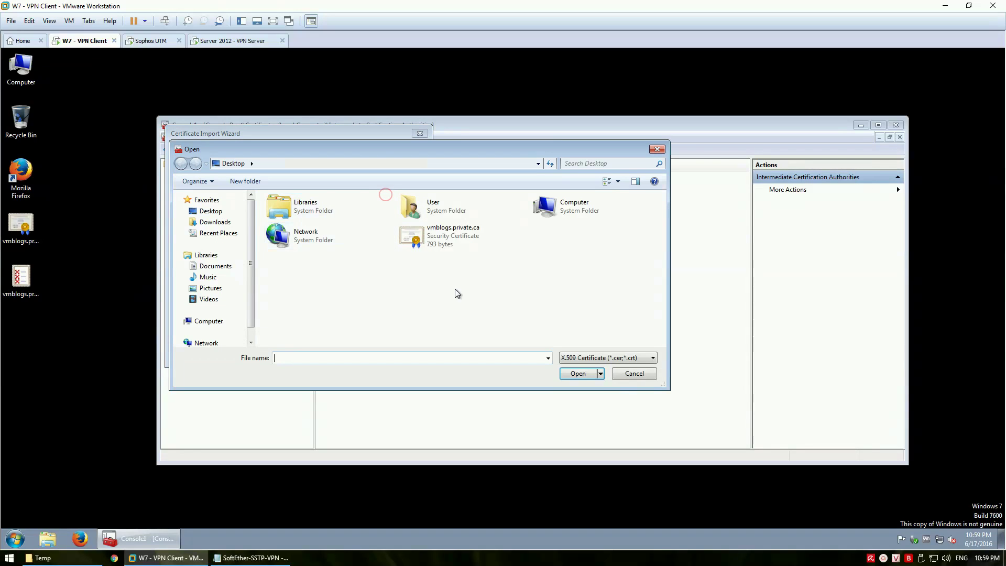
left_click(606, 358)
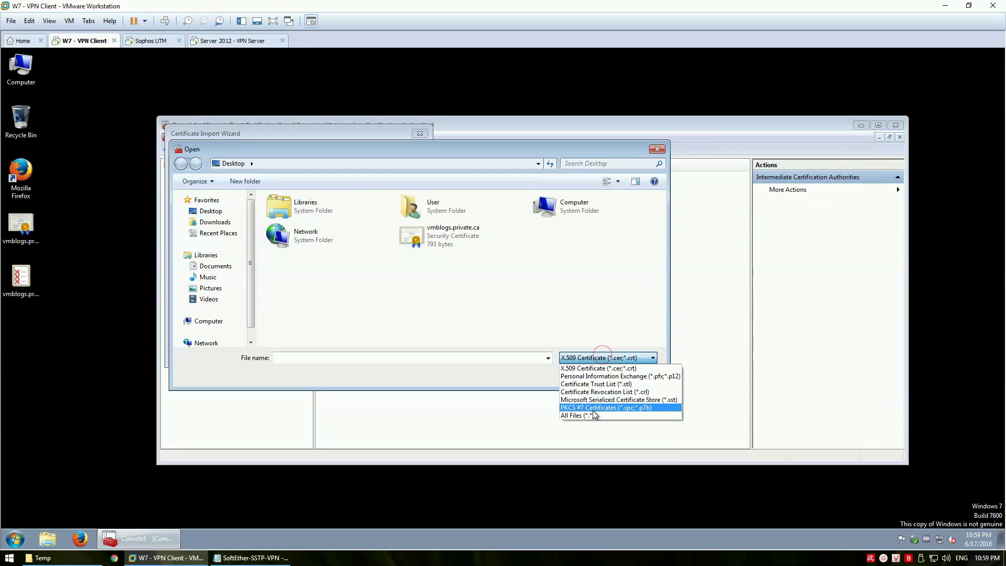
left_click(597, 393)
left_click(443, 238)
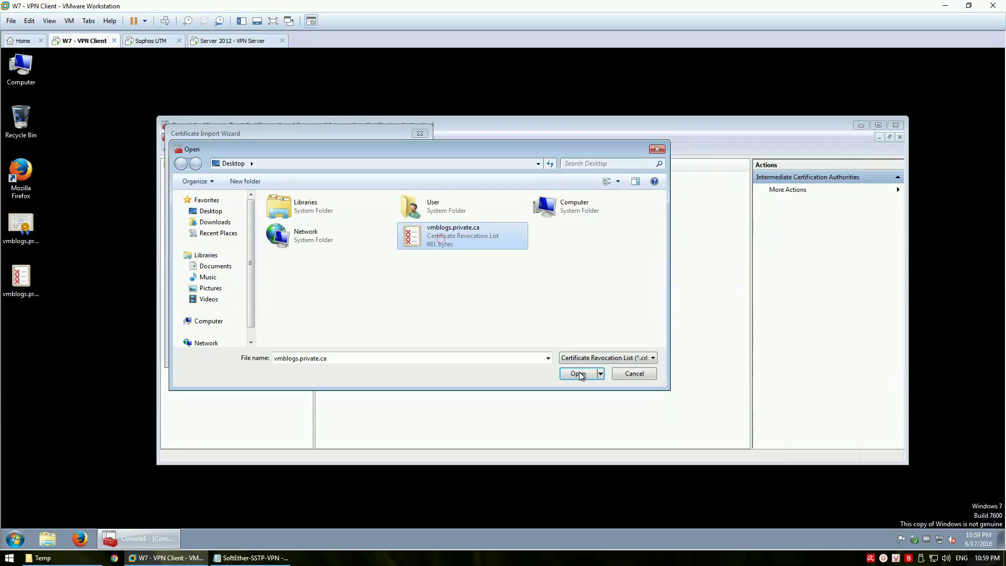
left_click(578, 374)
Finish importing into Intermediate Certification Authorities and inspect the VMBlogs Private CA revocation entry
left_click(370, 353)
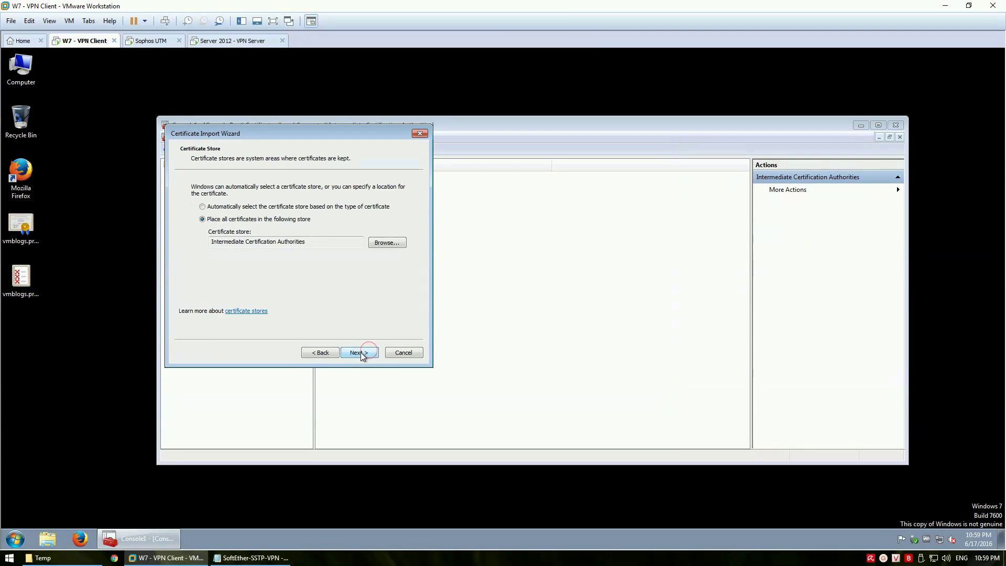
left_click(360, 352)
left_click(361, 352)
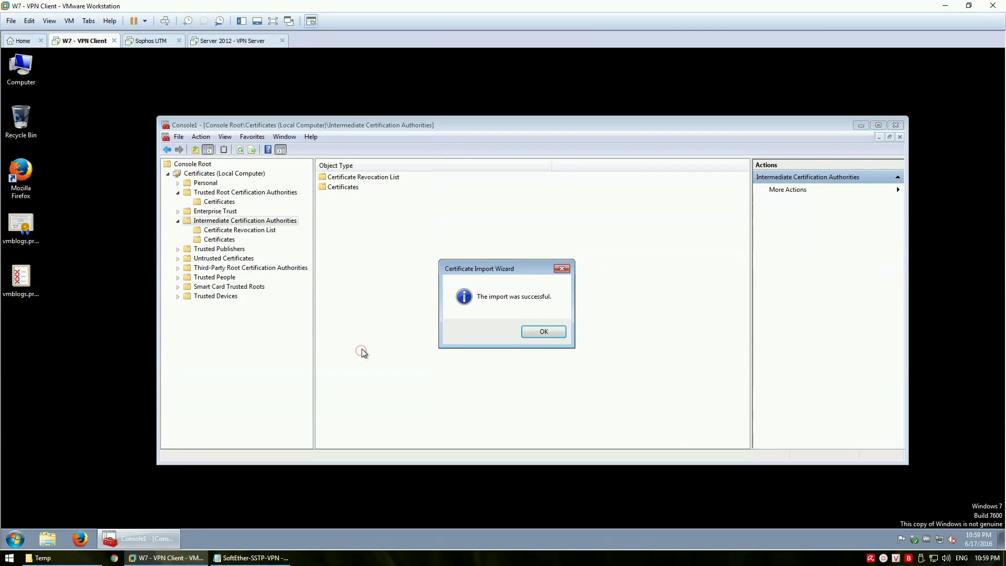
left_click(542, 331)
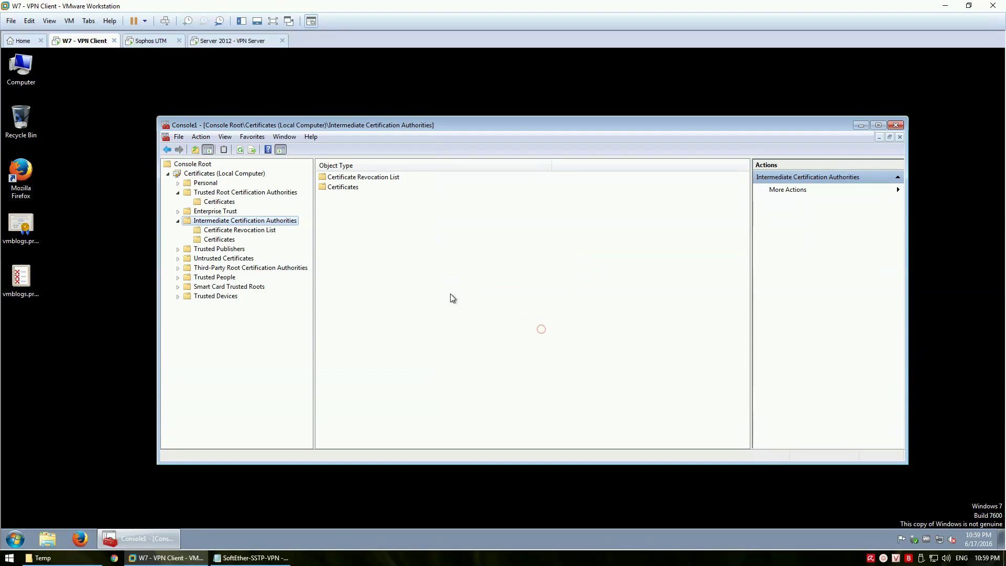
left_click(252, 231)
left_click(381, 187)
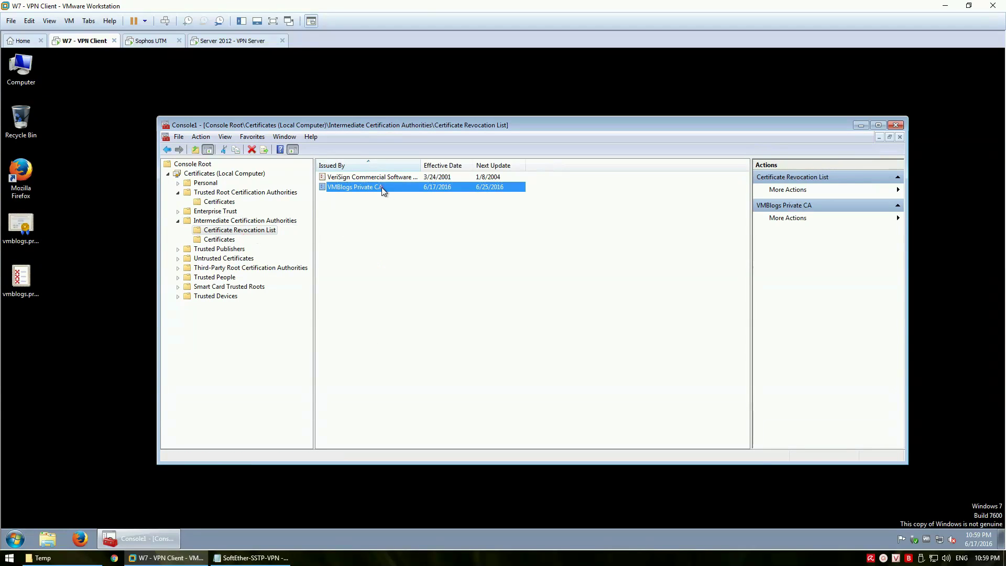
Minimize the Console1 window and return to the SoftEther-SSTP-VPN notes in Notepad
left_click(415, 238)
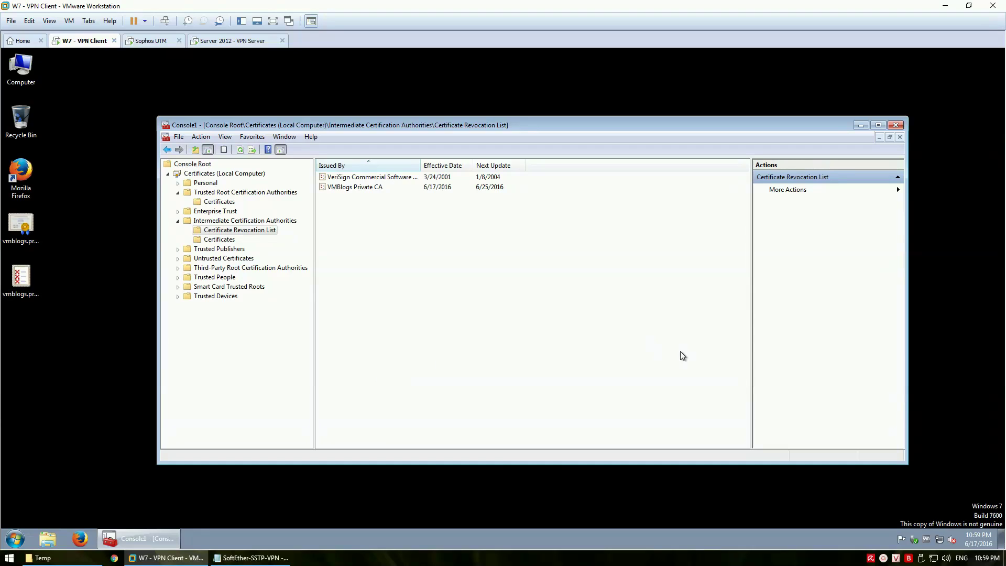
left_click(861, 126)
key("alt+Tab")
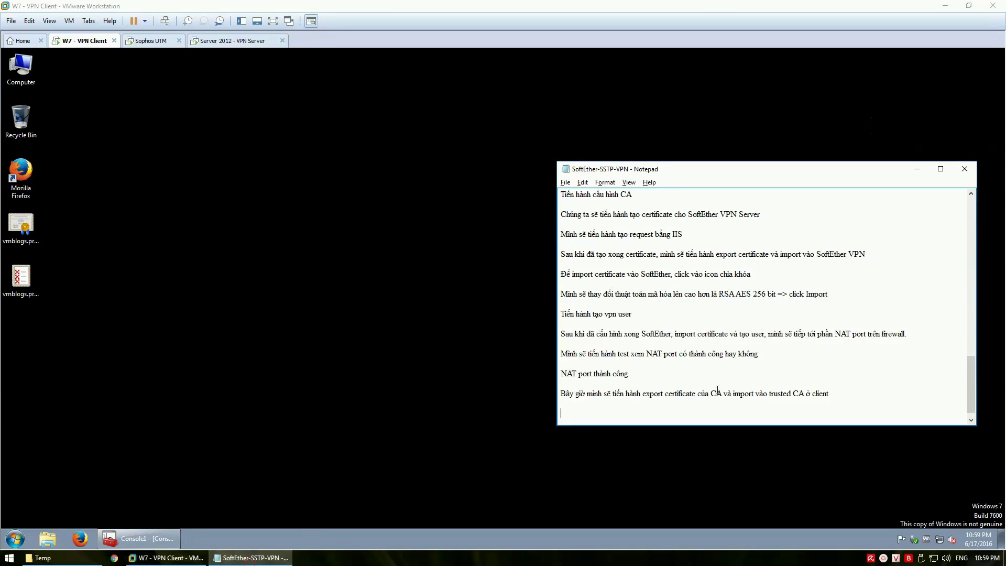
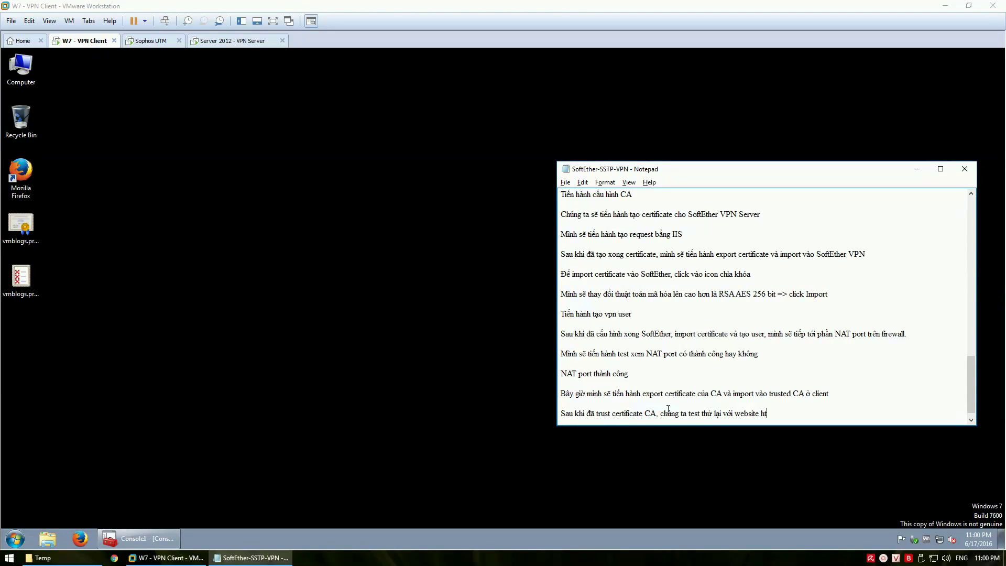
Launch Internet Explorer in the Windows 7 VM via the 'inter' search and hide the Favorites Bar
left_click(382, 370)
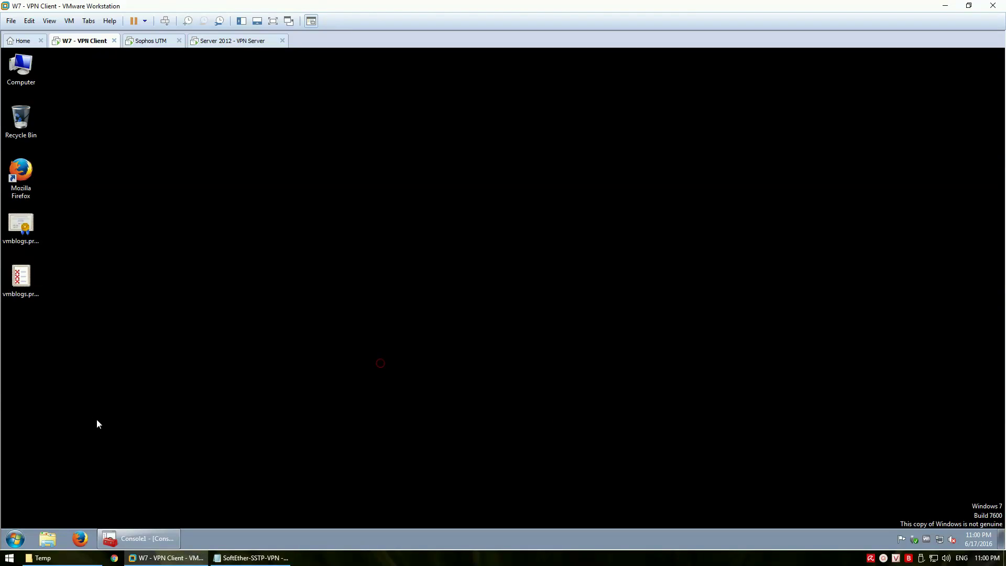
left_click(16, 539)
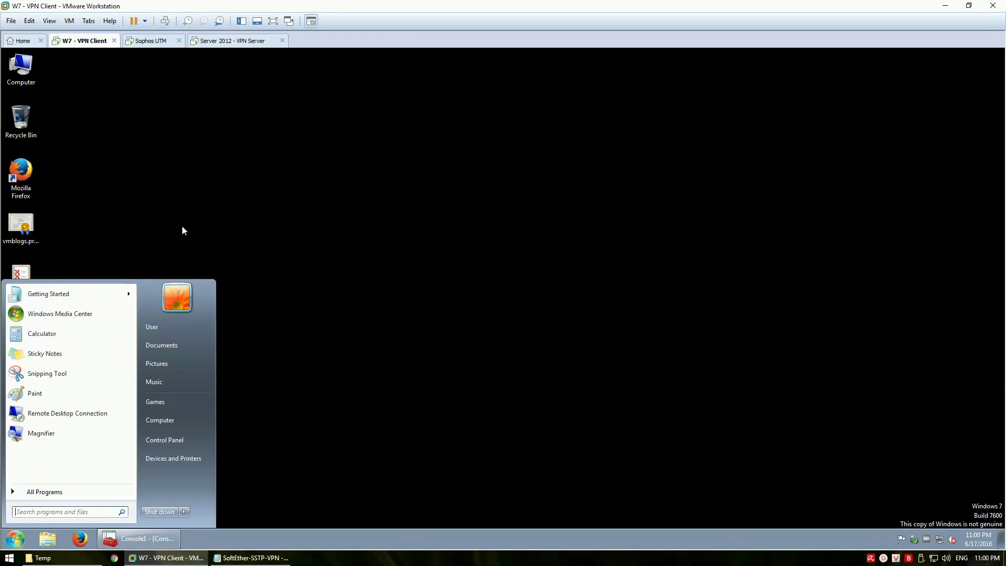
type("inter")
key("Return")
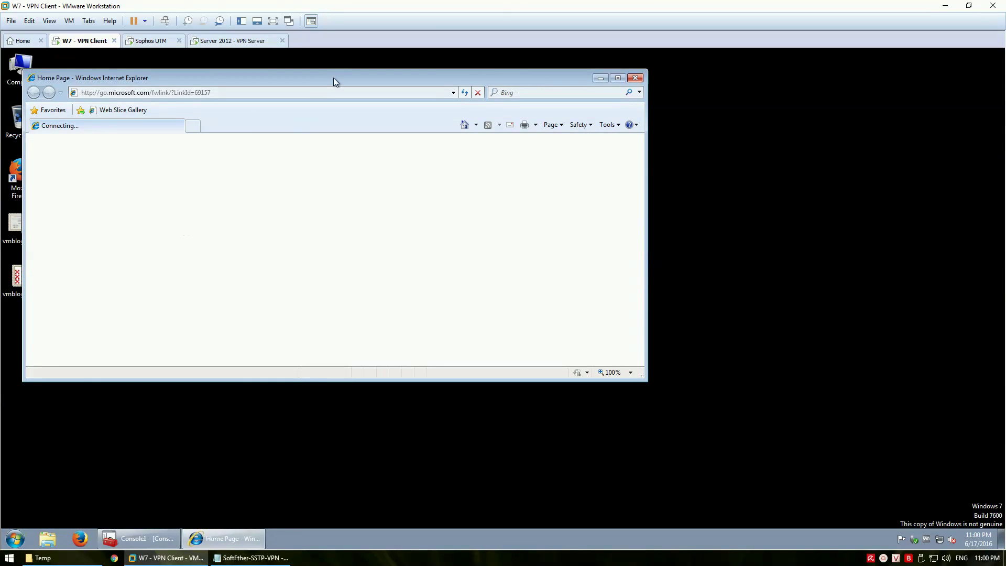
left_click_drag(326, 76, 454, 109)
right_click(389, 137)
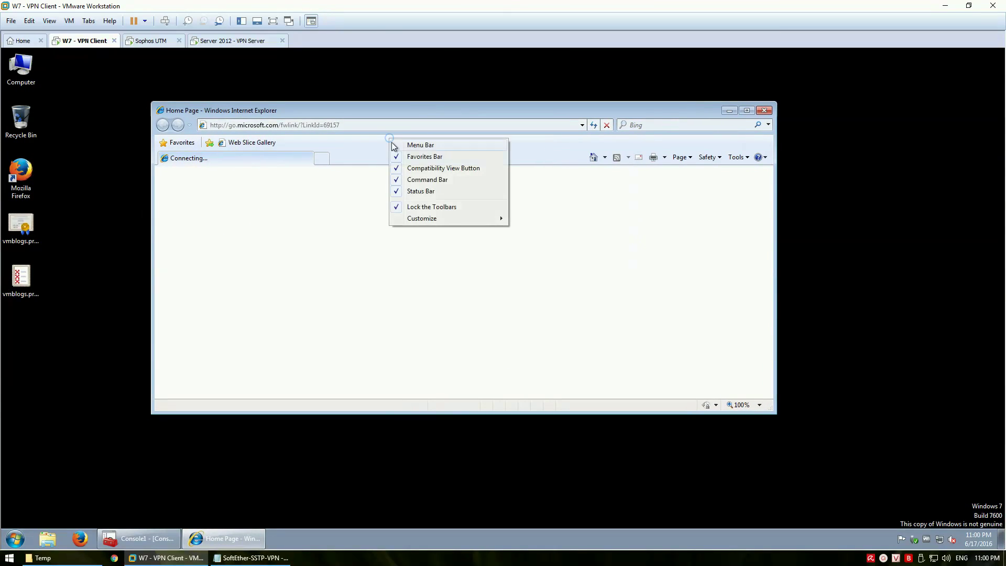
left_click(414, 158)
left_click(372, 127)
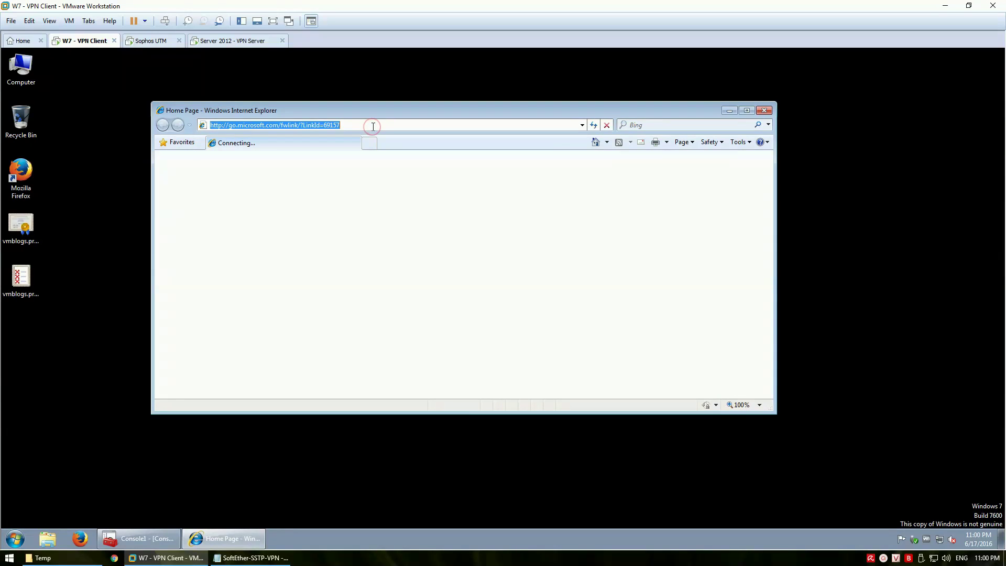
type("https://")
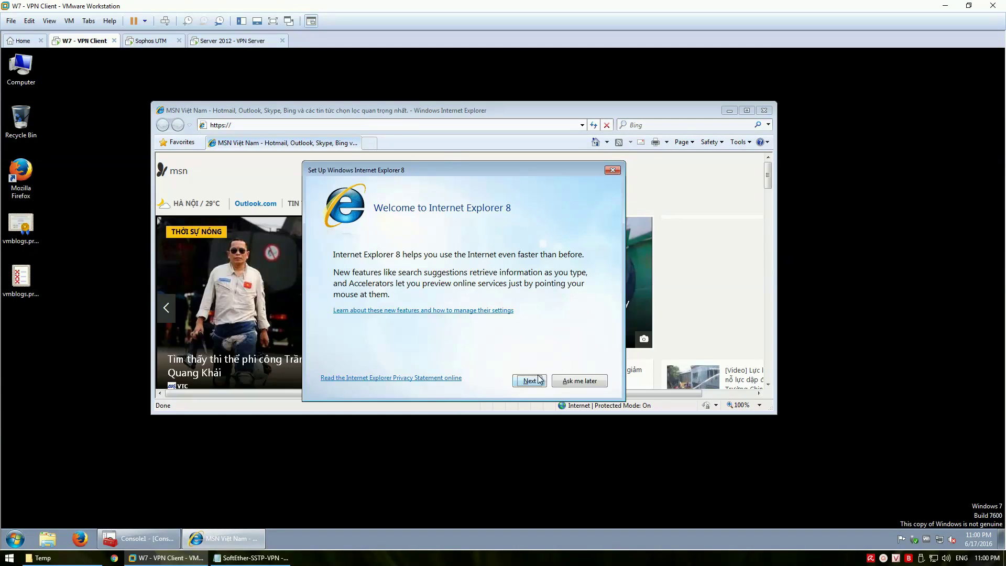
Complete the IE8 first-run setup: not default browser, Suggested Sites on, express settings
left_click(532, 380)
left_click(348, 276)
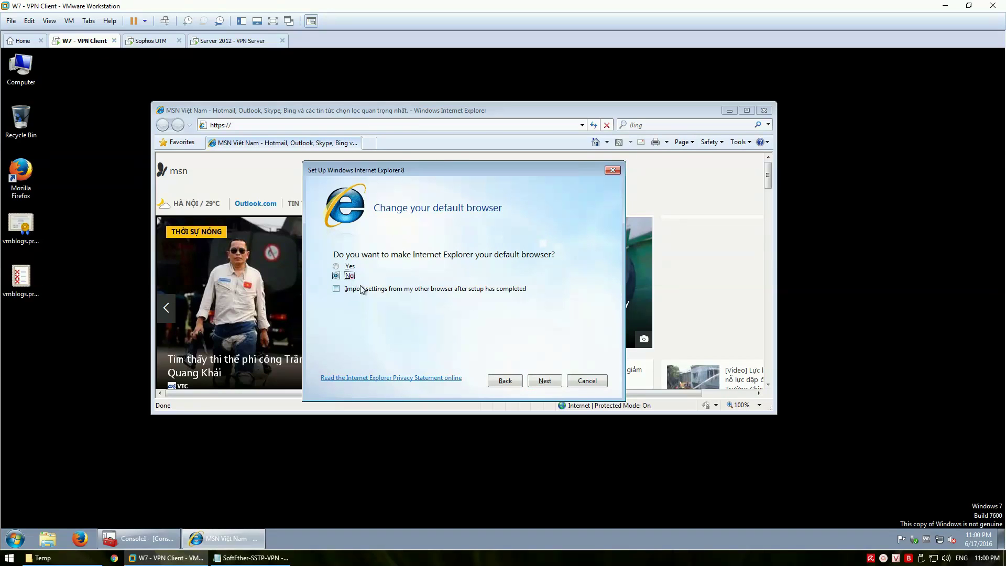
left_click(545, 380)
left_click(394, 279)
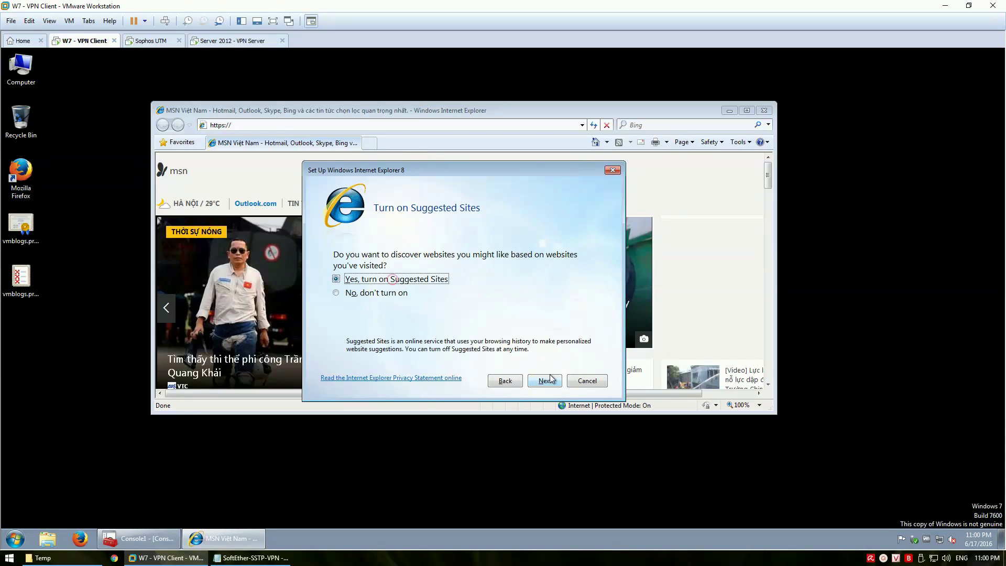
left_click(548, 380)
left_click(378, 268)
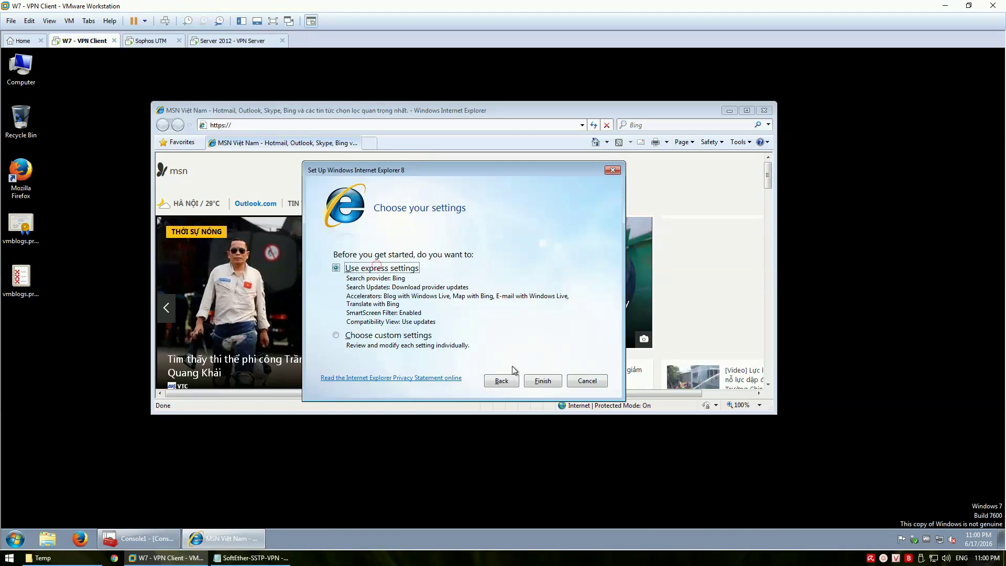
left_click(545, 381)
left_click(323, 125)
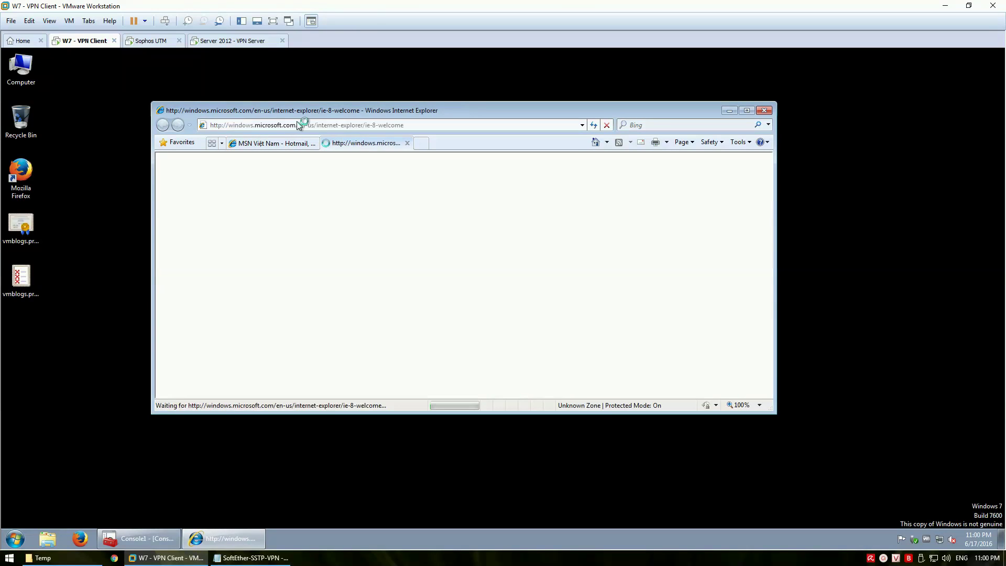
left_click(286, 126)
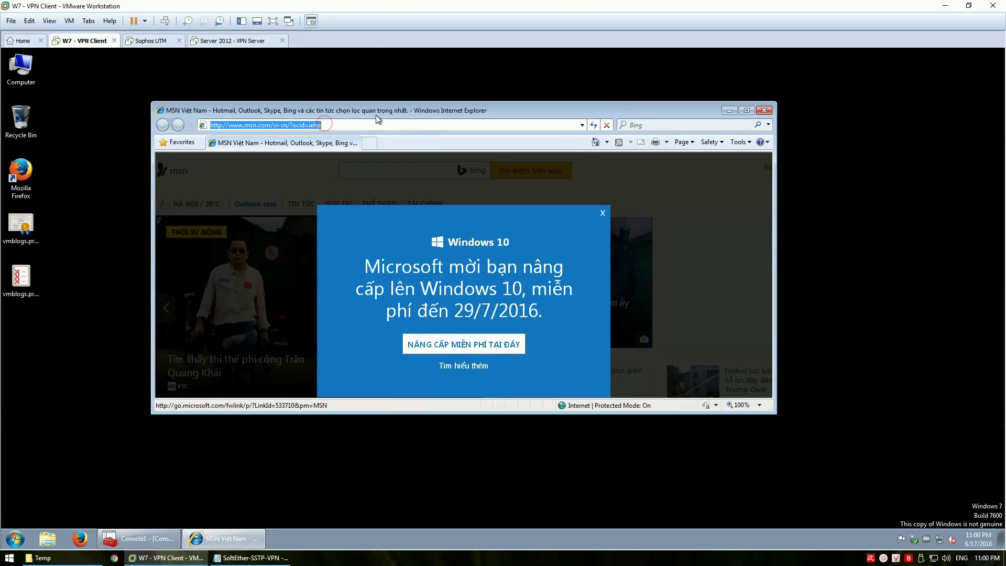
type("https://")
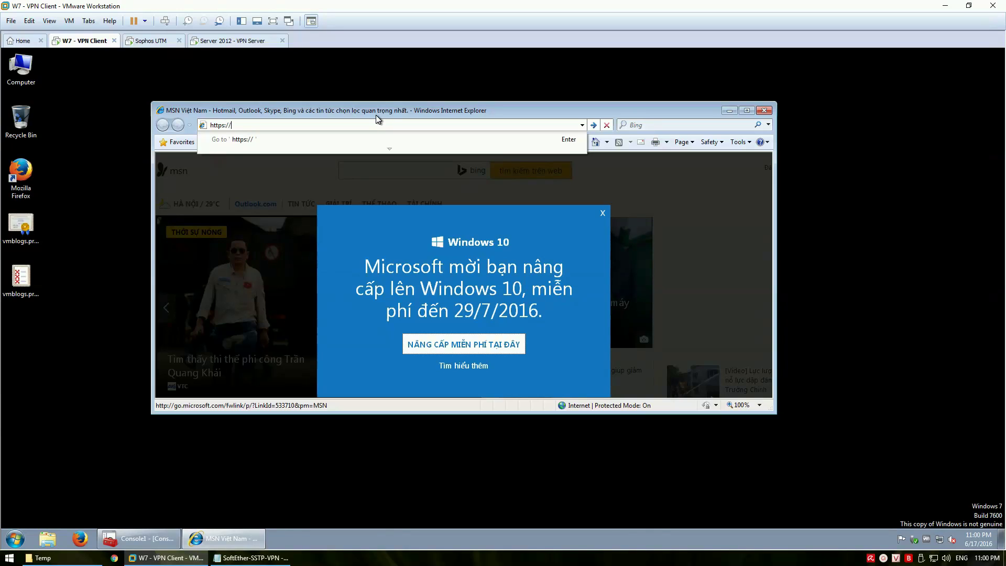
type("192.16")
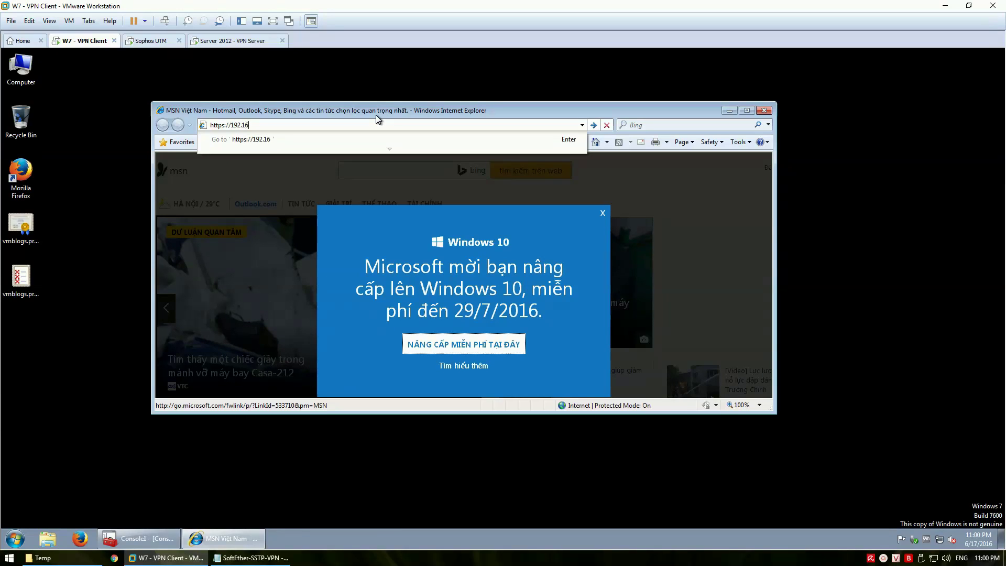
type("8.100.103")
key("Return")
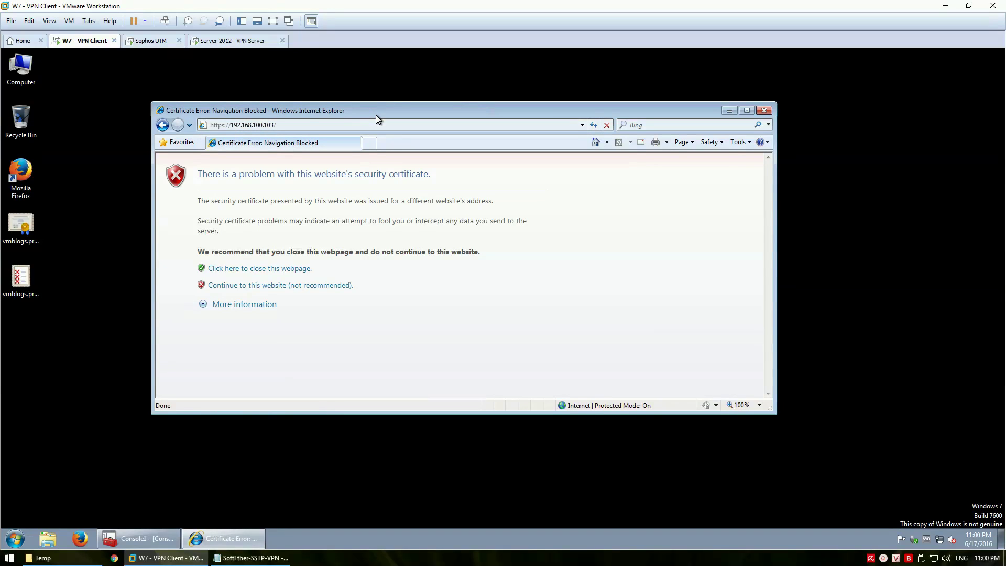
left_click(317, 286)
Inspect the certificate path from VMBlogs Private CA to vpn.vmblogs.ent
left_click(546, 126)
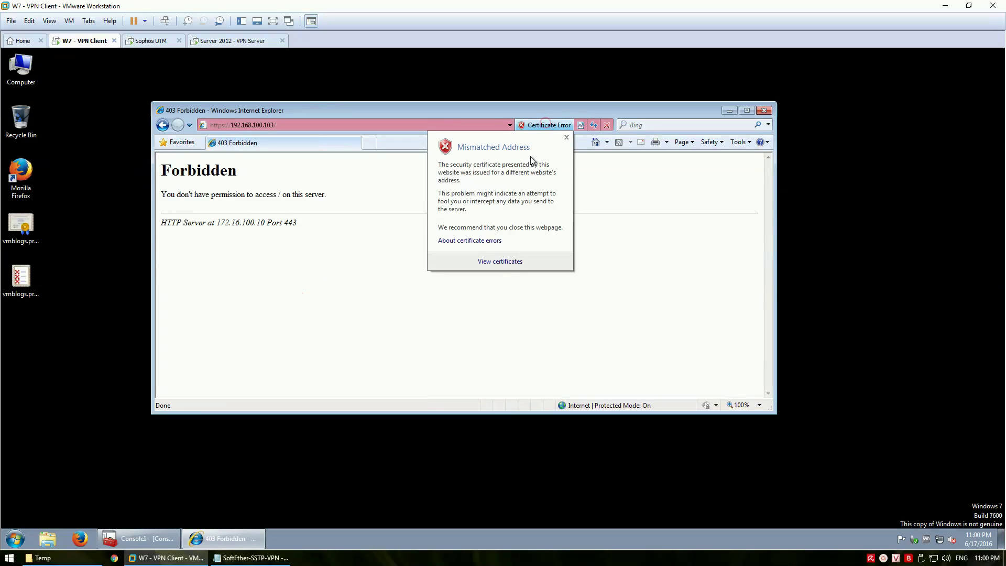
left_click(498, 260)
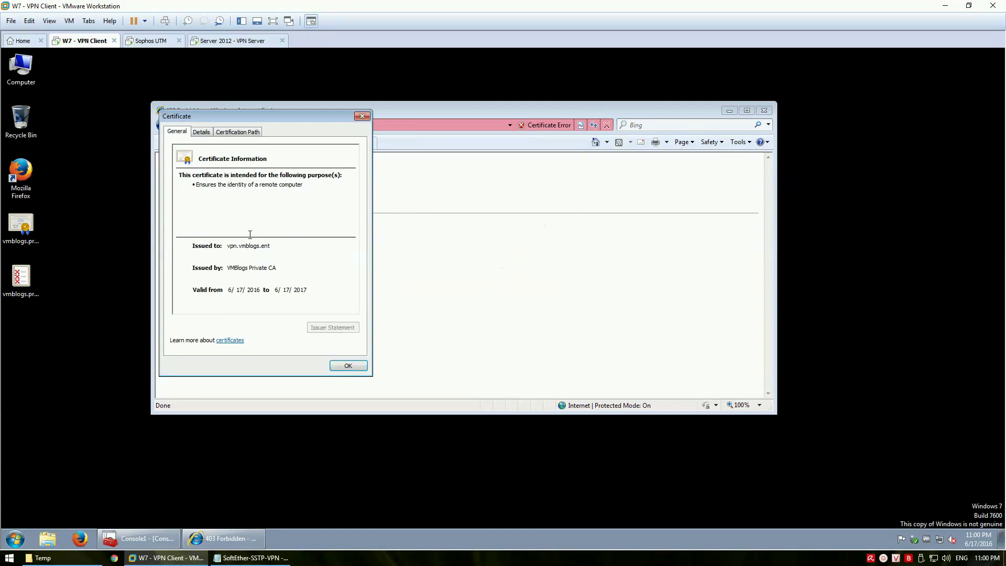
left_click(238, 132)
left_click(215, 157)
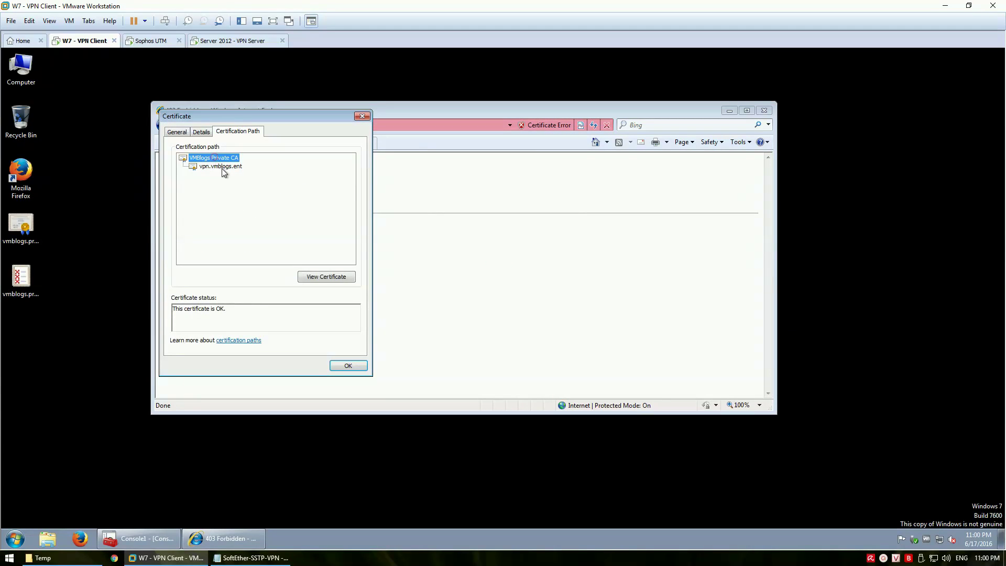
left_click(220, 166)
left_click(215, 158)
left_click(220, 167)
left_click_drag(273, 117, 383, 175)
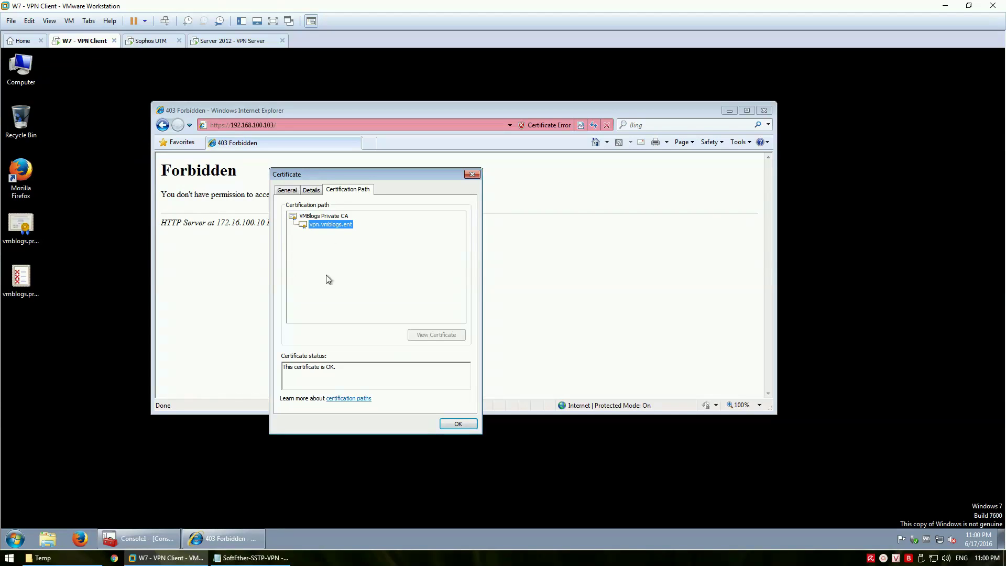
Add a note line about editing the client's hosts file to trust the domain, then return to the VM
left_click(251, 557)
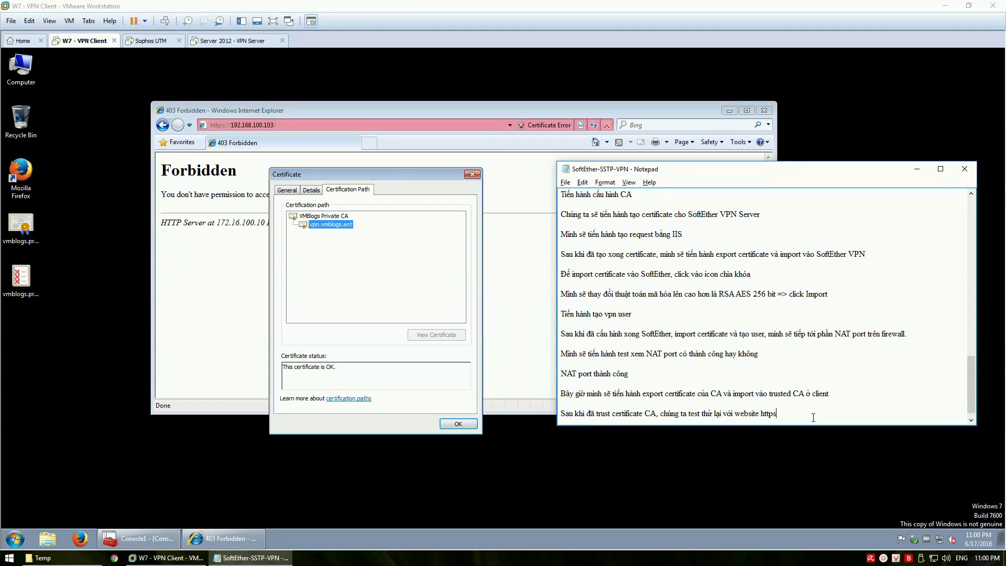
key("Return")
key("Return")
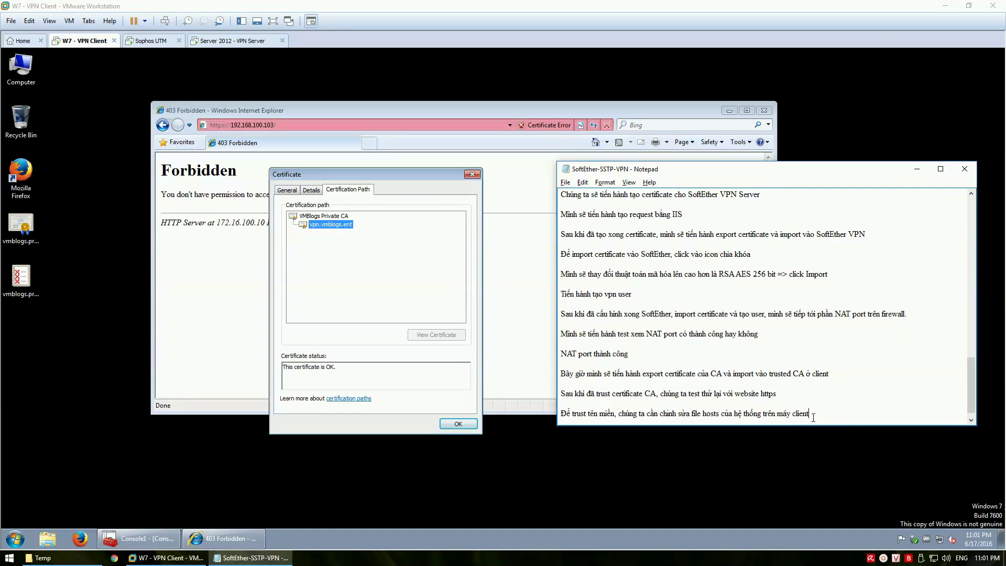
key("Return")
key("Return")
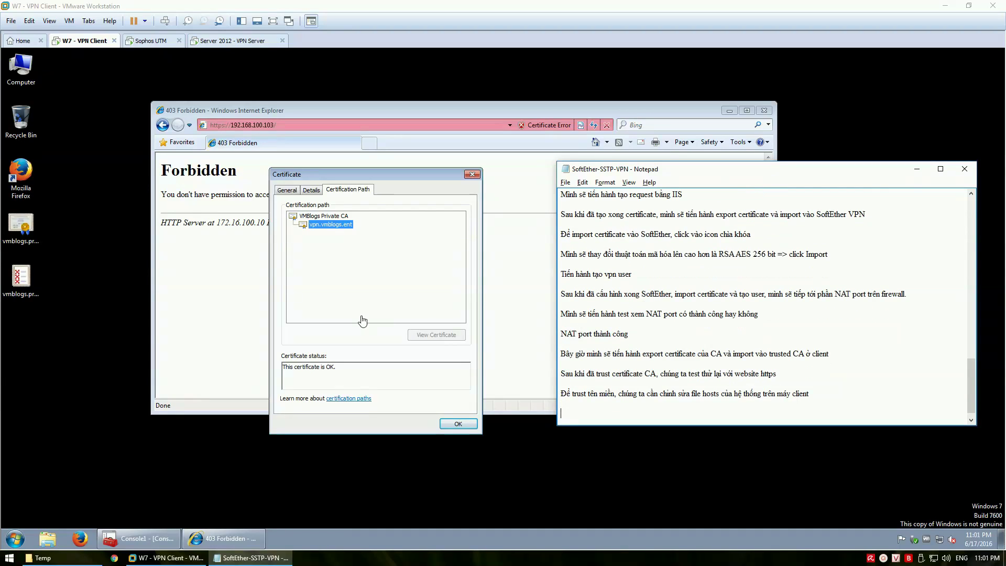
left_click(341, 291)
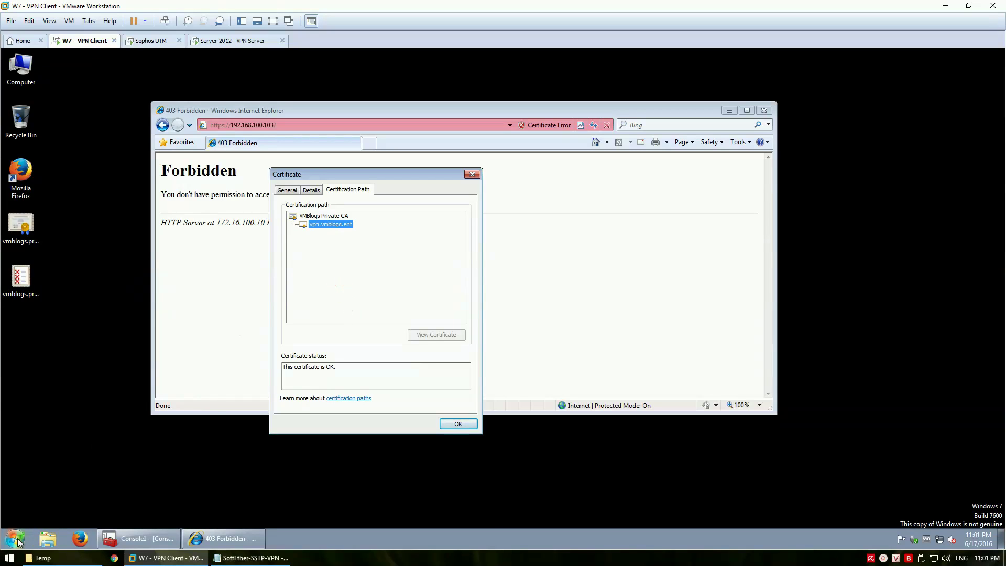
Run Notepad as administrator from the Start menu search
left_click(28, 535)
type("notepad")
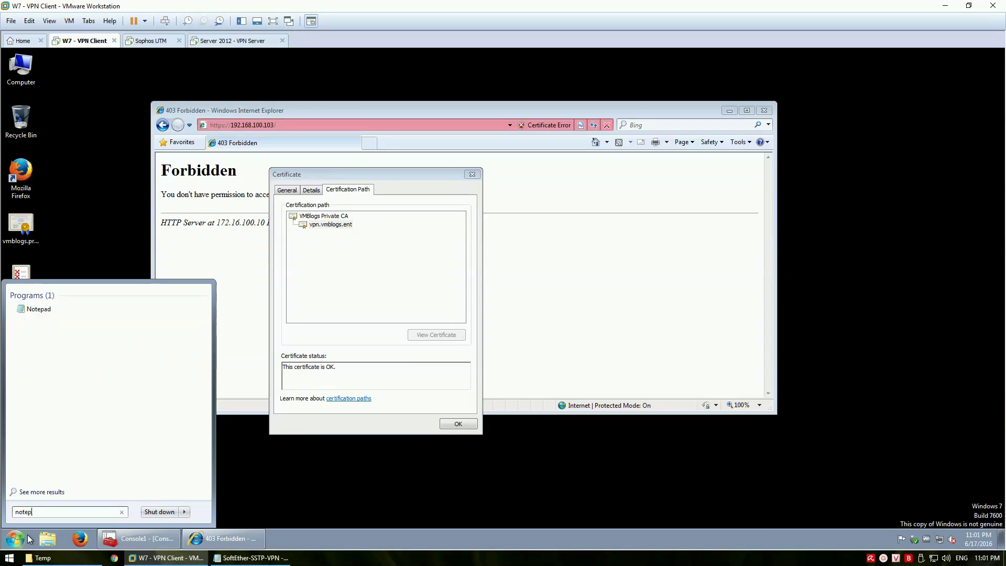
right_click(48, 315)
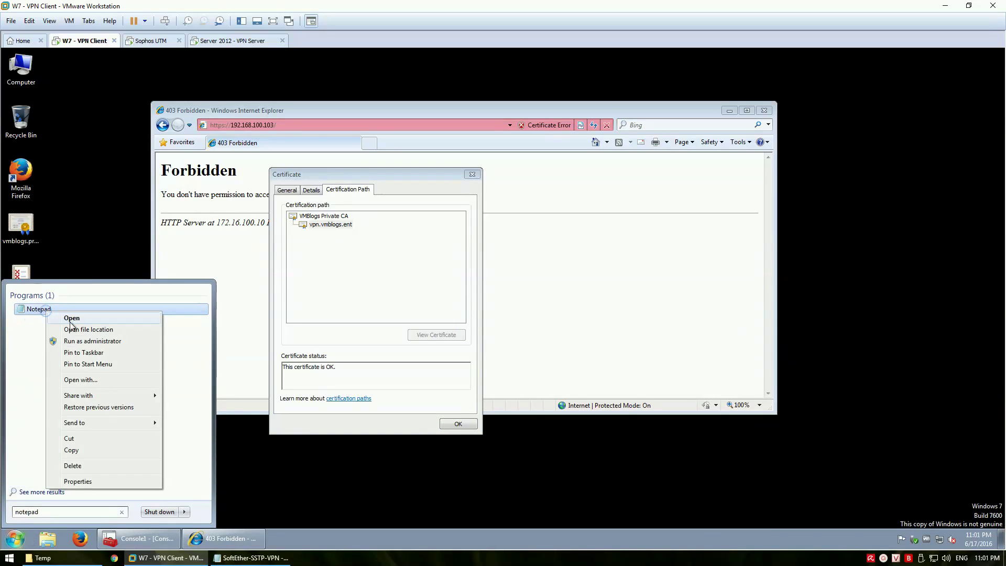
left_click(91, 342)
left_click(172, 393)
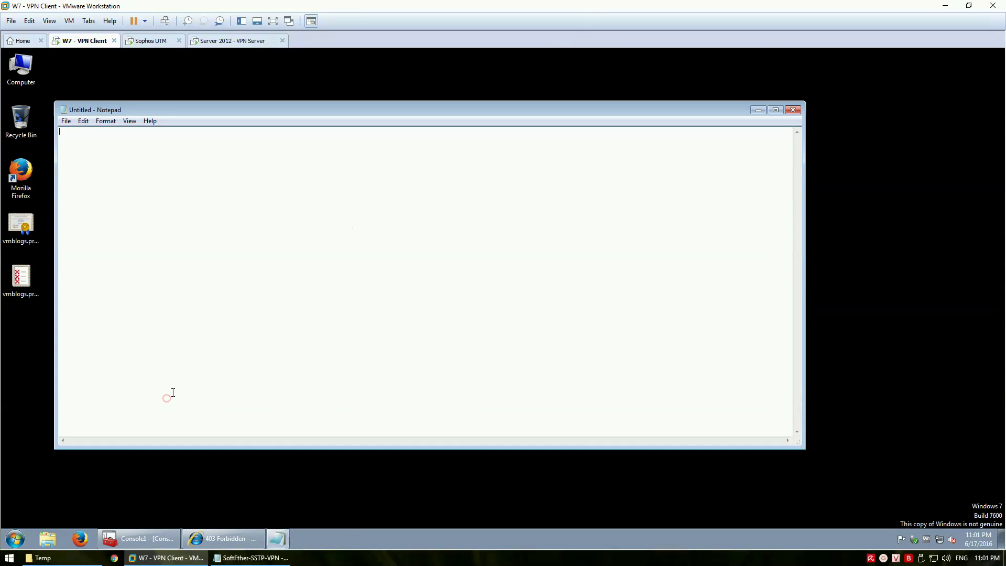
In Notepad's Open dialog, browse to C:\Windows\System32\drivers\etc
left_click(68, 121)
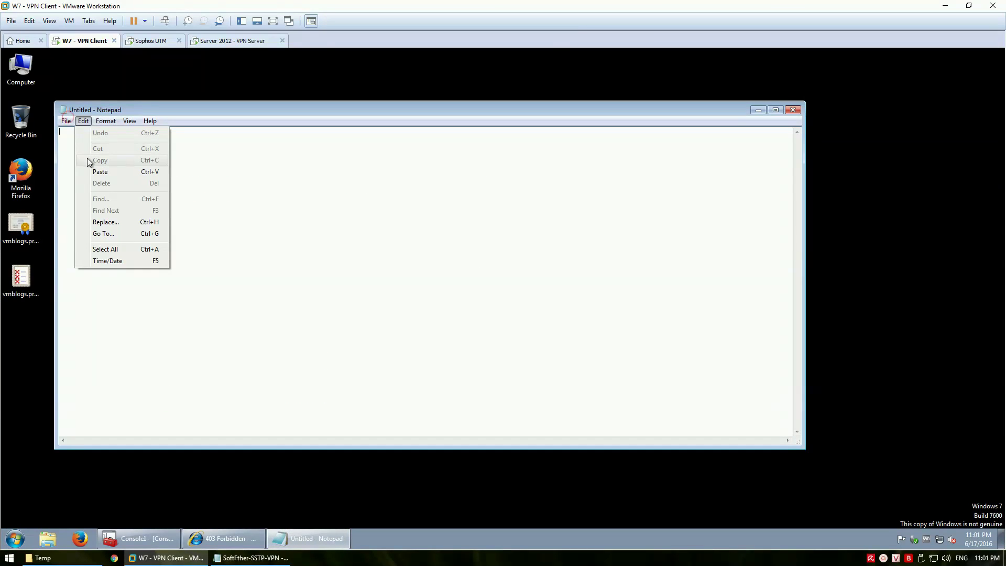
left_click(84, 144)
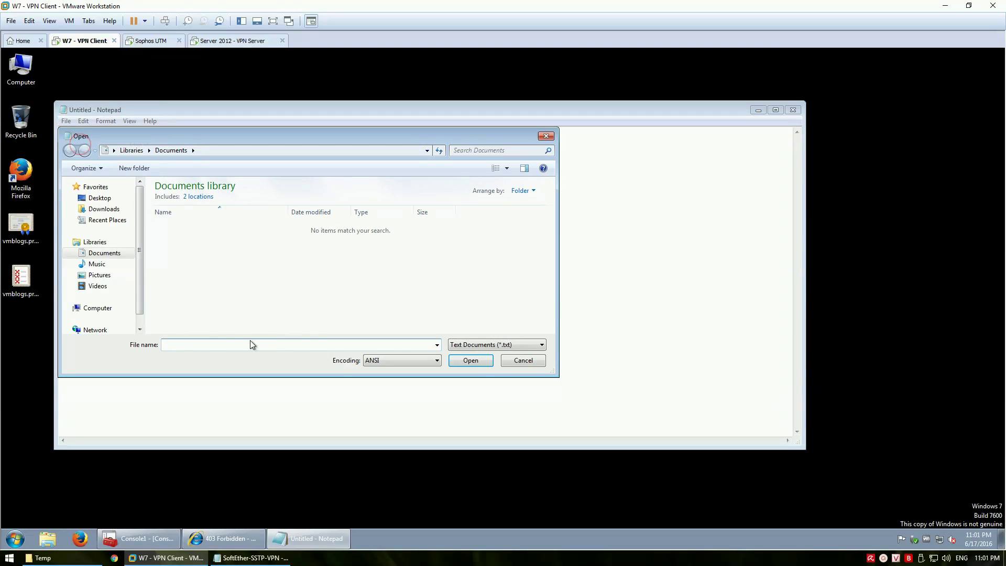
left_click(105, 309)
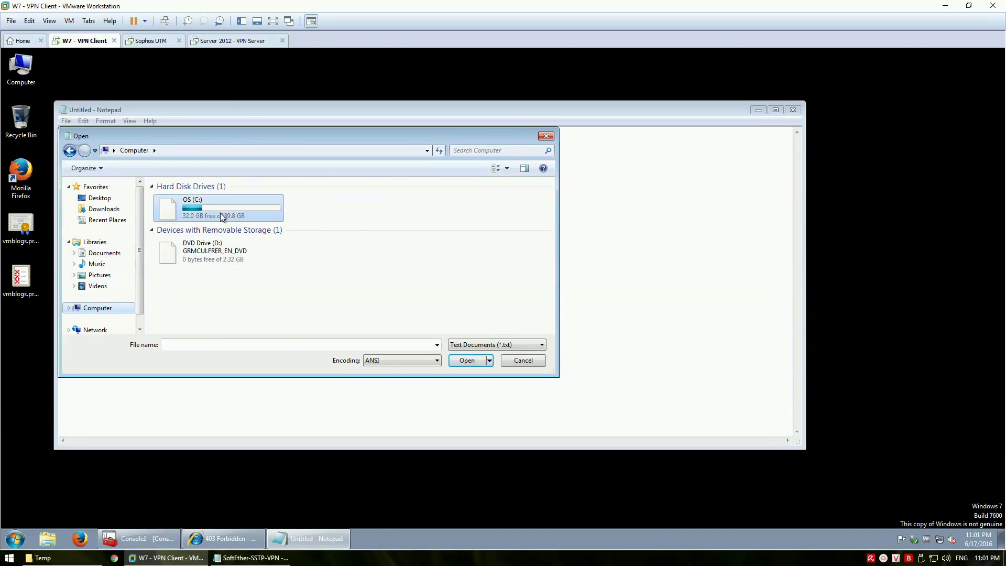
double_click(221, 213)
double_click(193, 230)
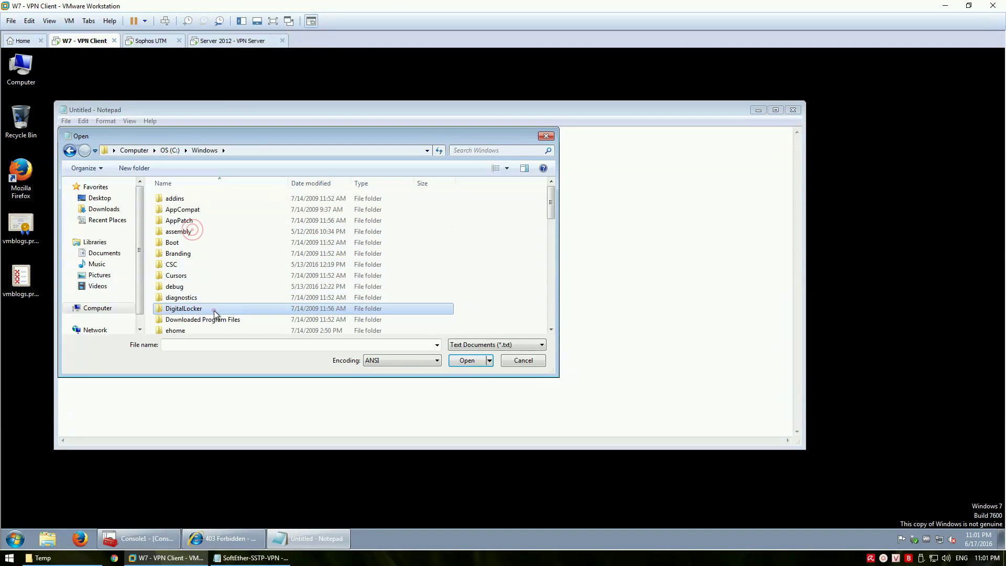
key("s")
left_click(198, 295)
double_click(198, 294)
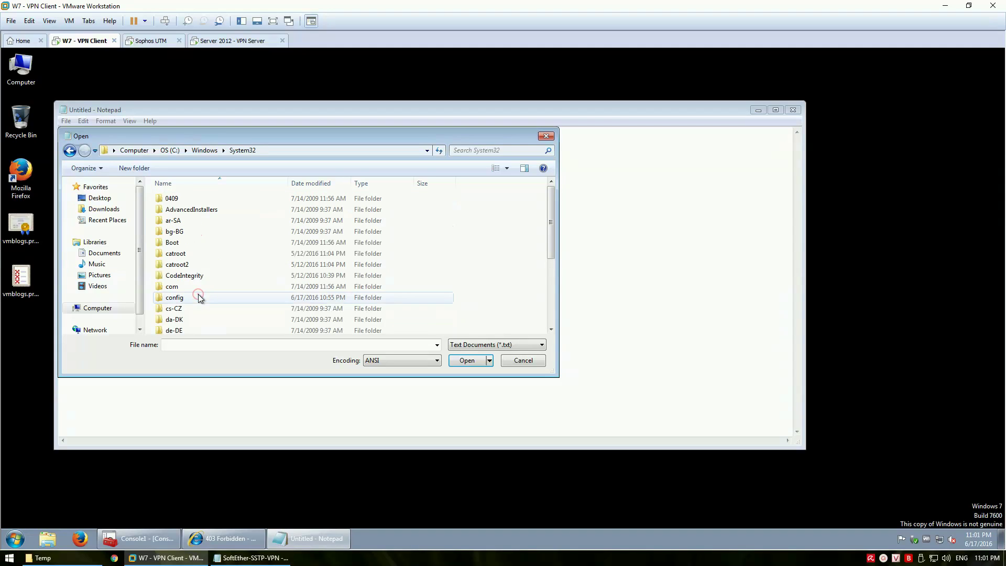
left_click(212, 274)
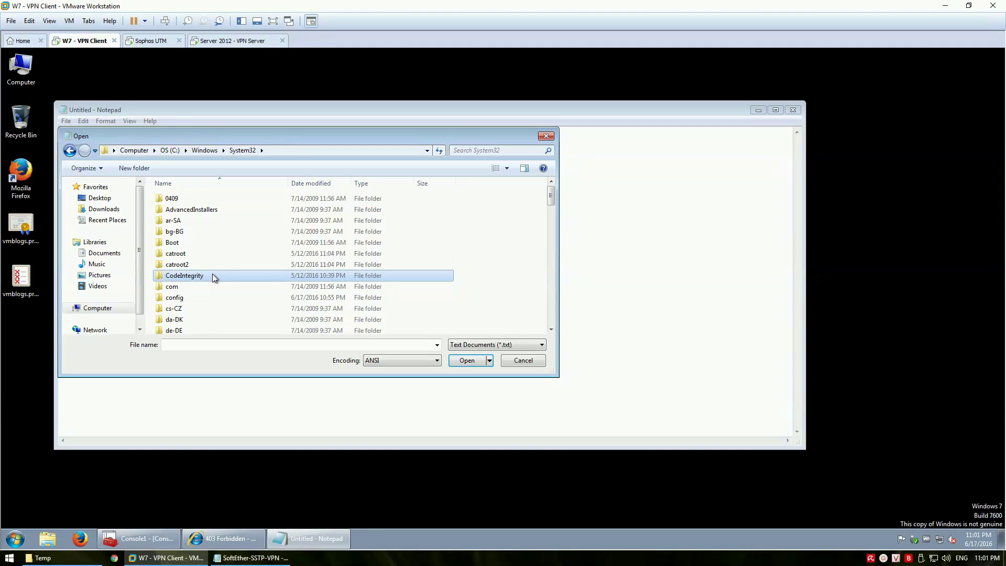
key("d")
scroll(210, 291, "down", 2)
double_click(201, 291)
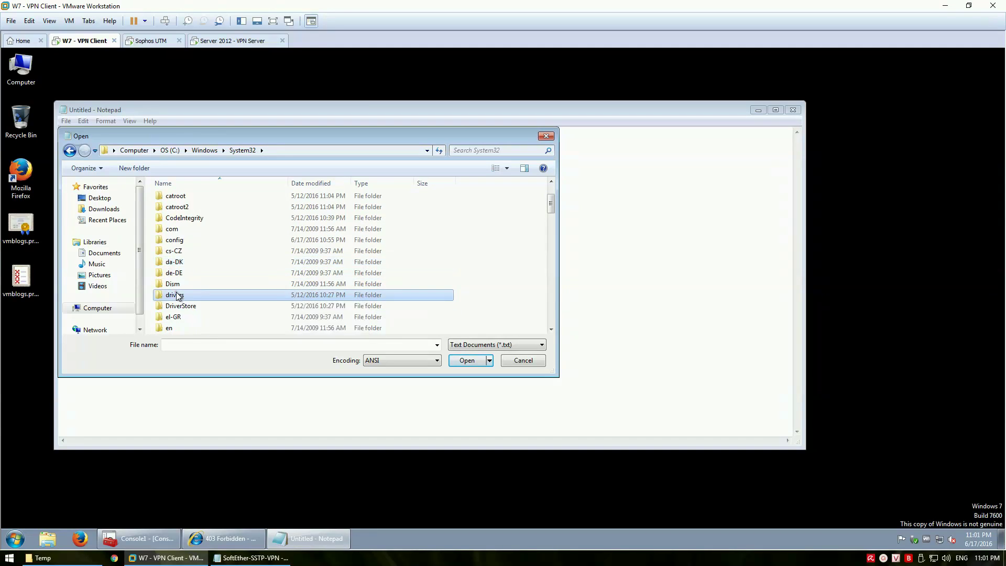
double_click(191, 208)
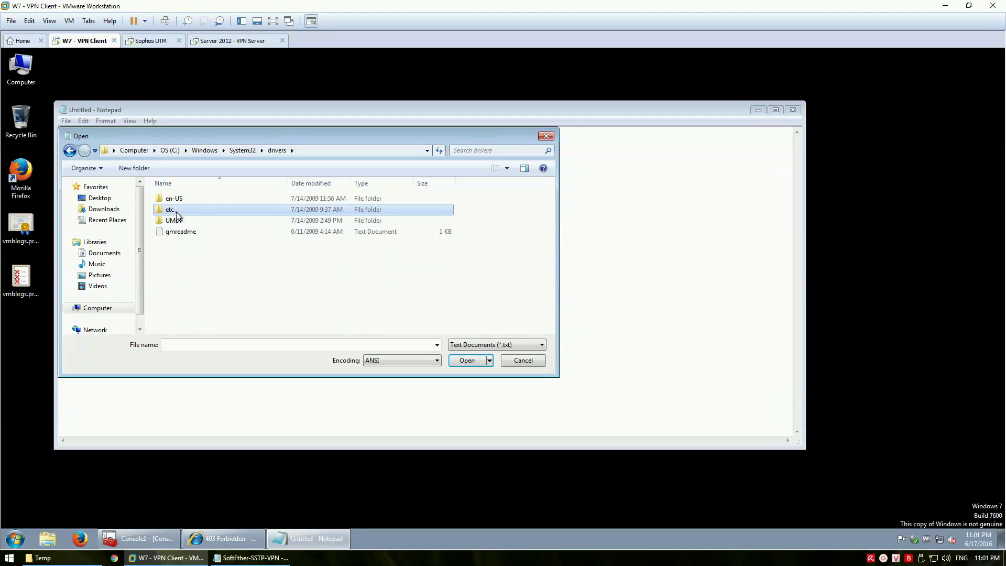
Switch the file filter to All Files and open the hosts file
left_click(477, 344)
left_click(474, 362)
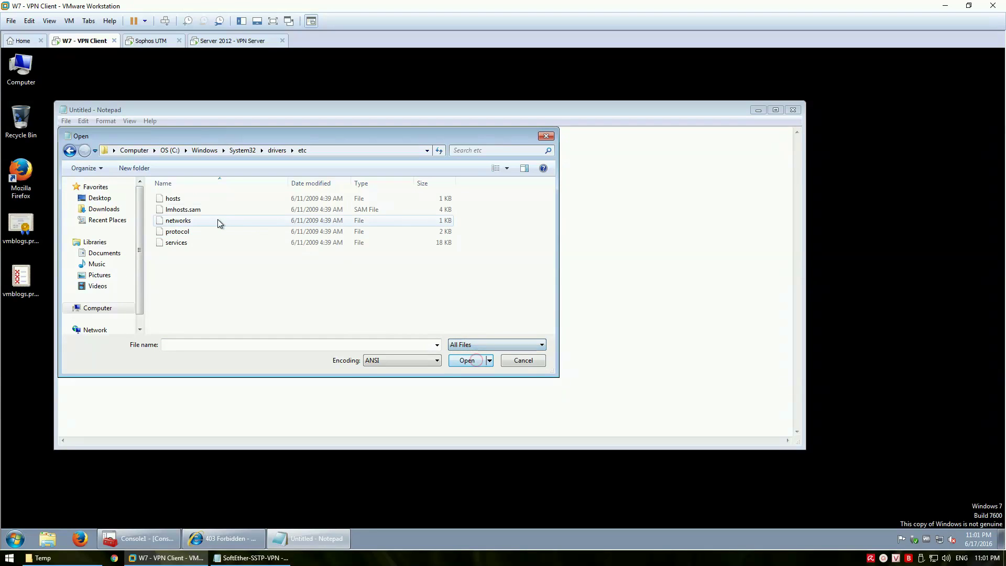
left_click(173, 198)
left_click(472, 361)
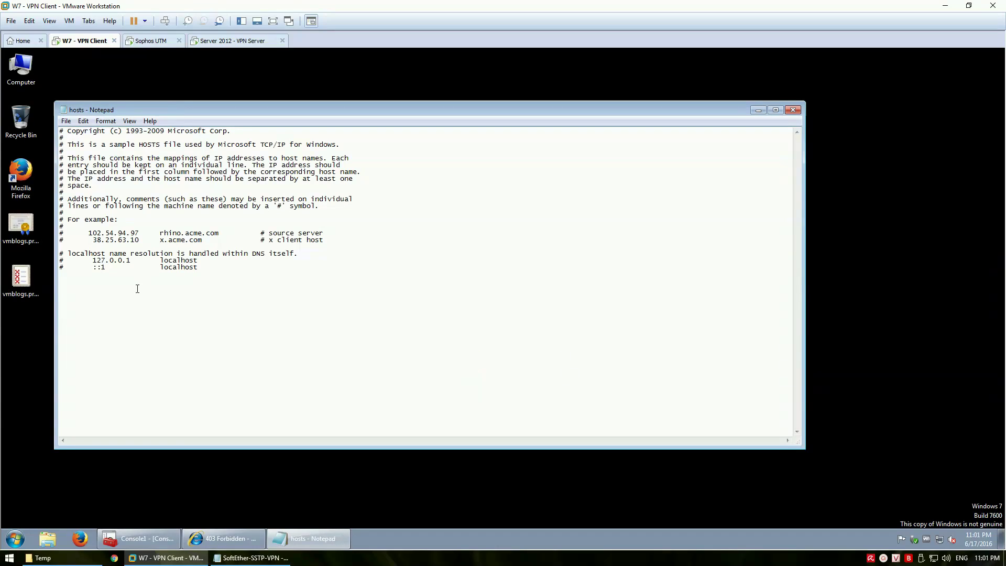
Add the line 192.168.100.103 vpn.vmblogs.ent to hosts and close Notepad
key("Return")
left_click(793, 110)
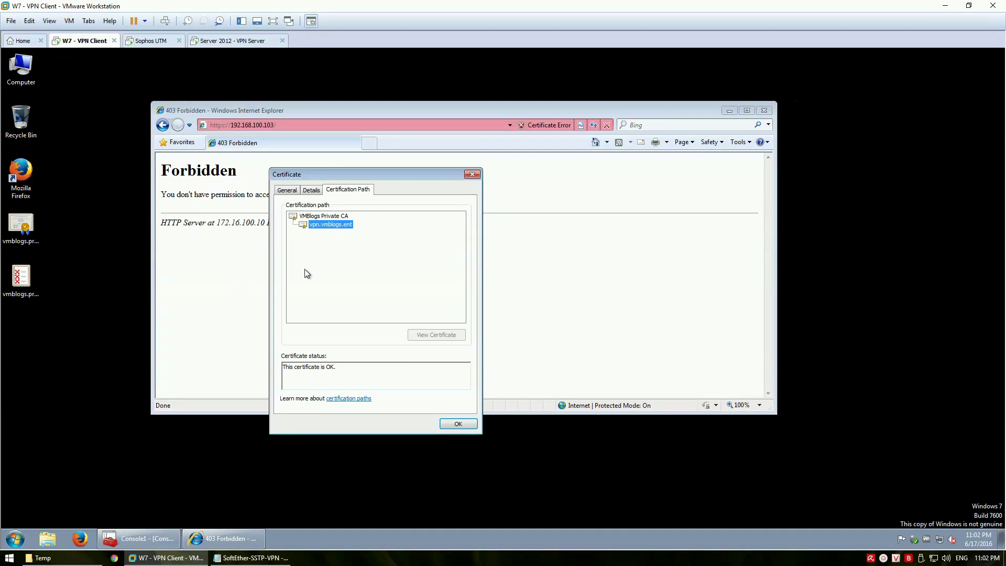
left_click(463, 425)
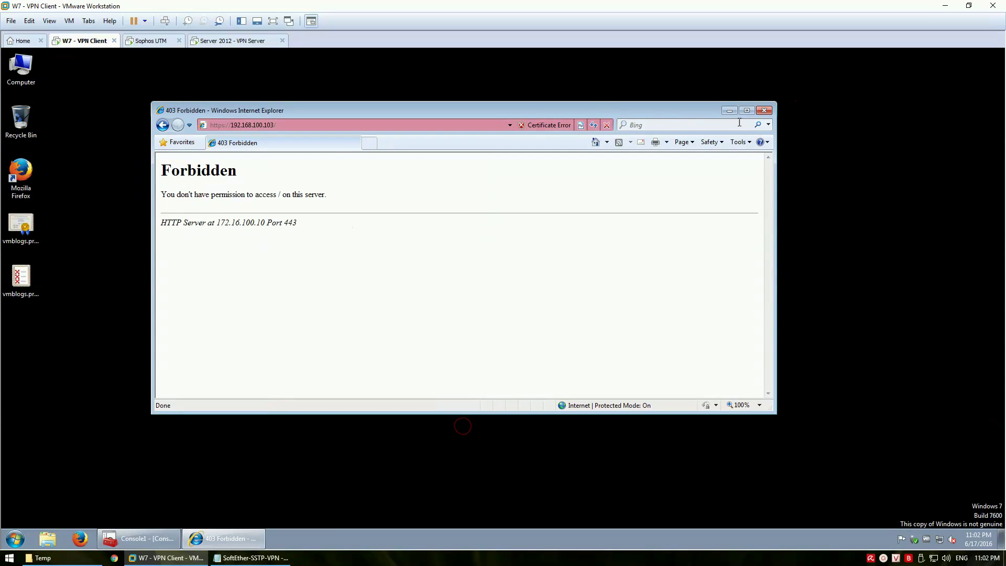
left_click(338, 123)
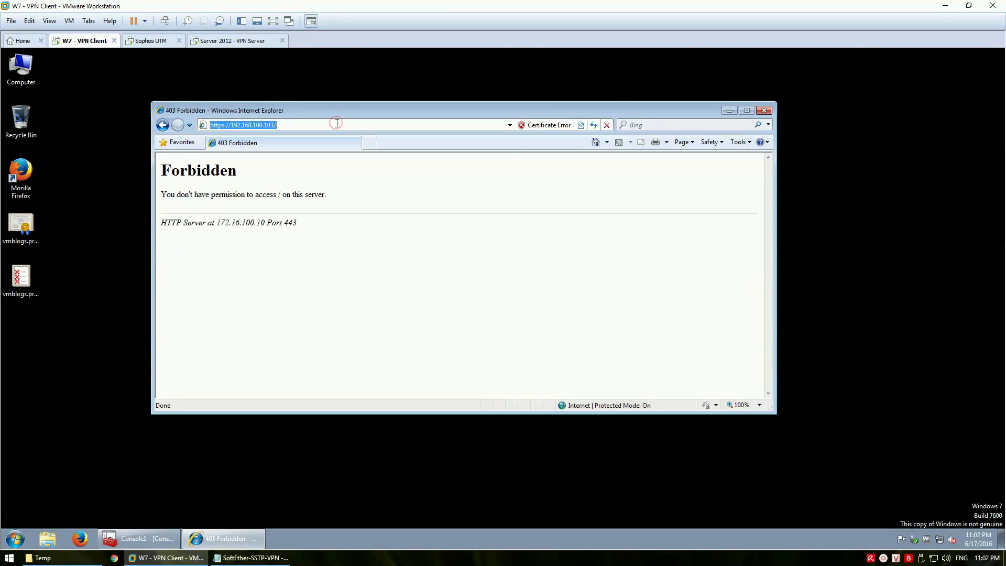
type("https://")
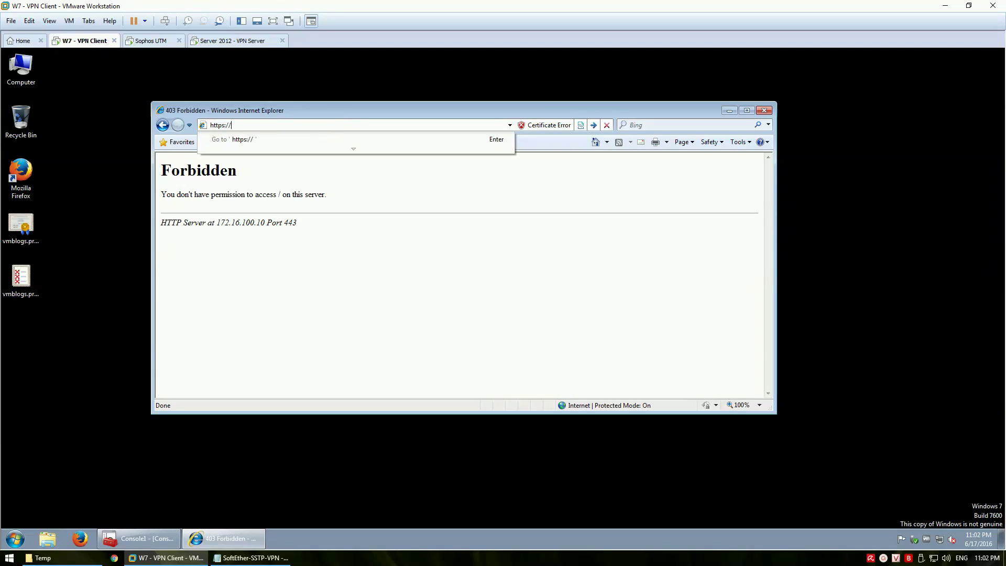
type("vpn.vmblogs.ent")
key("Return")
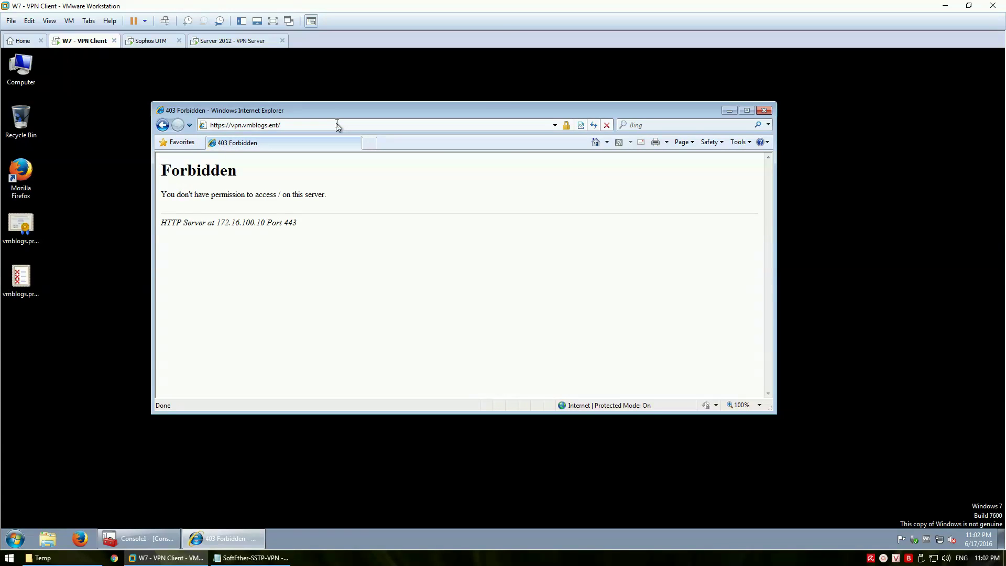
left_click(567, 125)
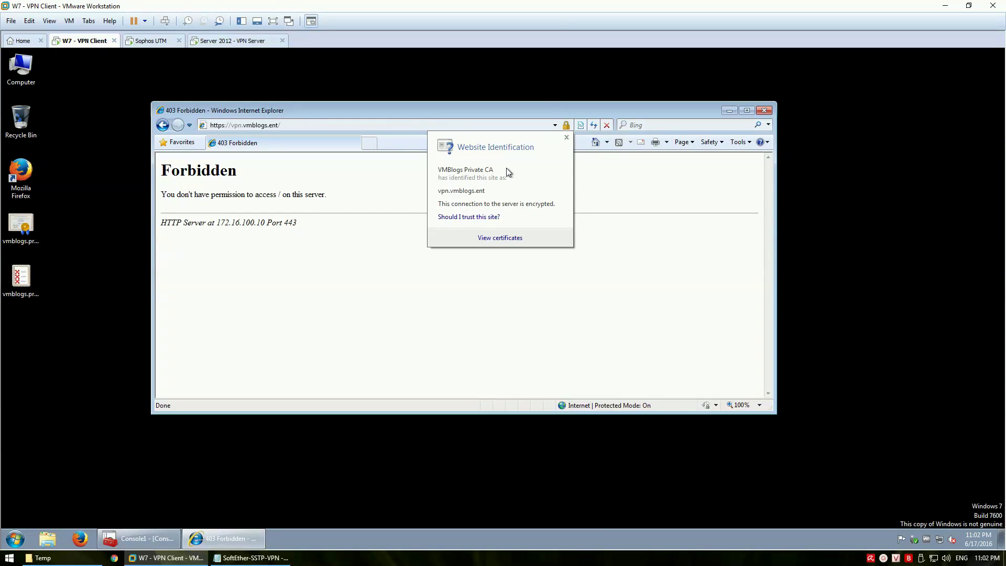
left_click(589, 181)
Add the note line 'Tiến hành tạo SSTP VPN trên máy client' on the host
left_click(272, 563)
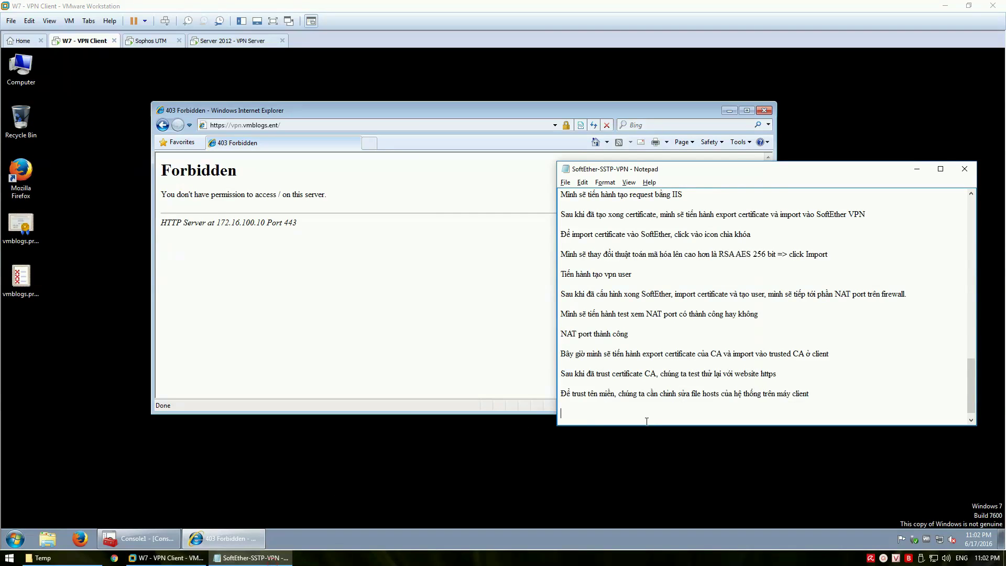
left_click(638, 417)
type("Ti")
From Network and Sharing Center, start a workplace VPN connection using the Internet connection
left_click(393, 351)
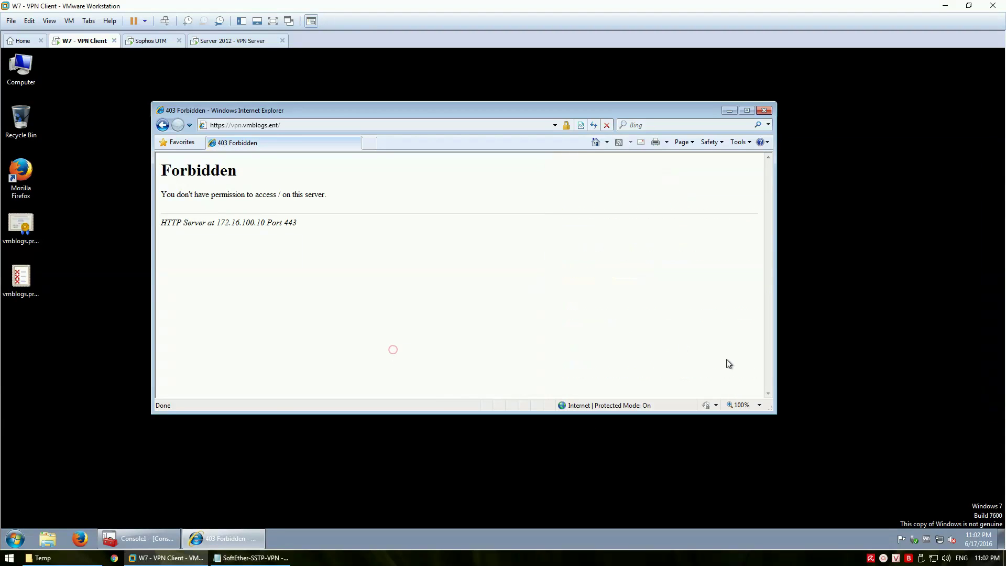
left_click(940, 538)
left_click(937, 524)
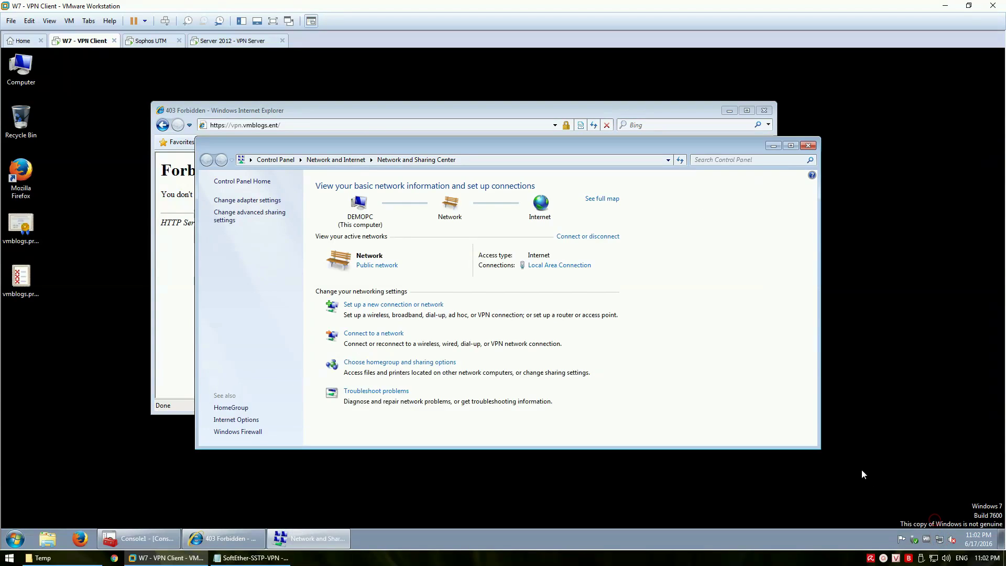
left_click_drag(486, 149, 494, 182)
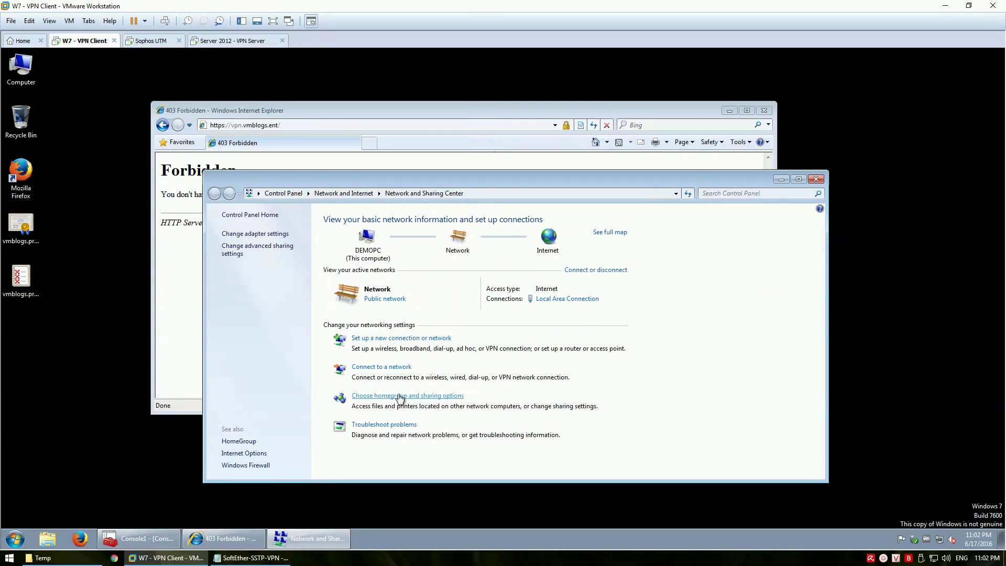
left_click(397, 338)
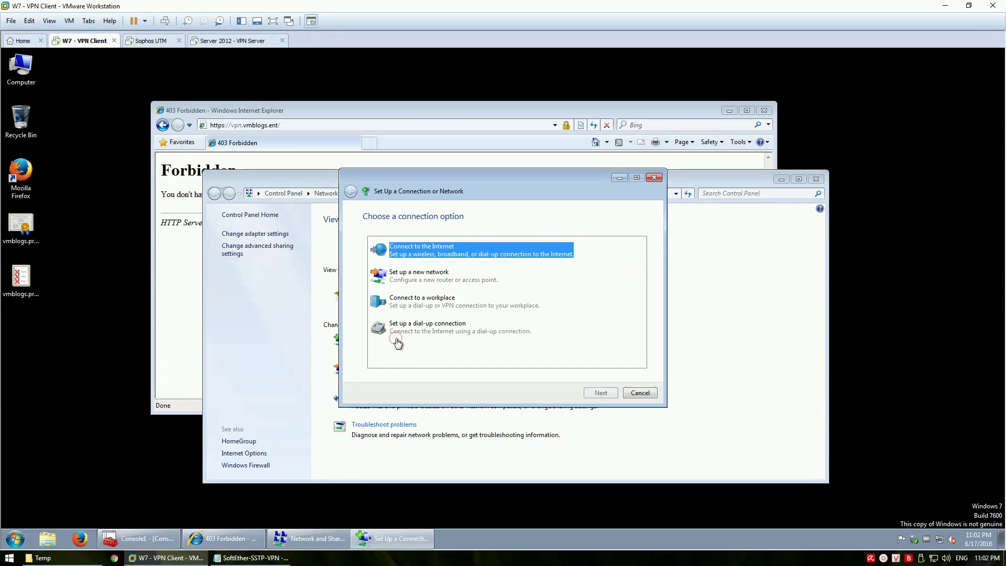
left_click(435, 297)
left_click(600, 393)
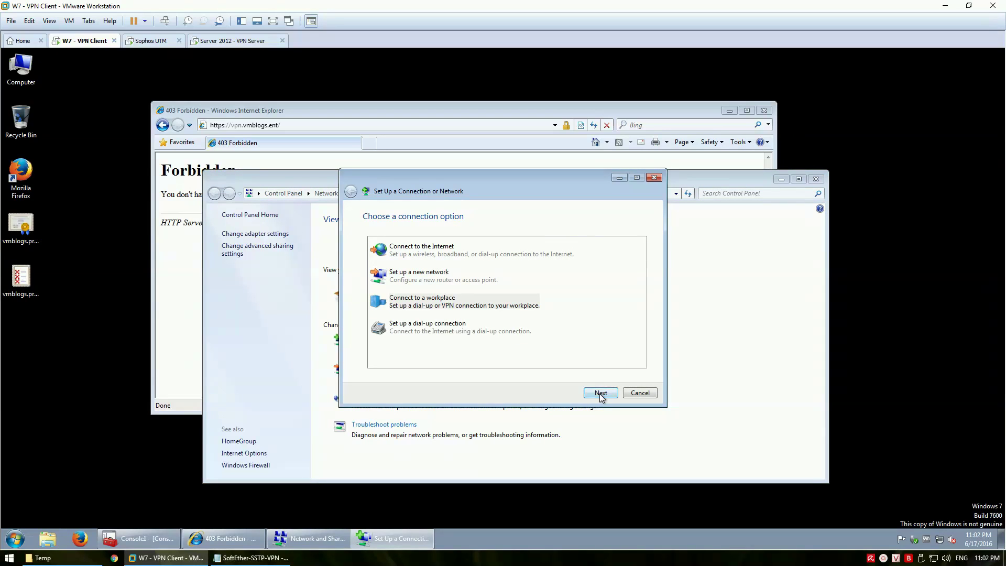
left_click(466, 250)
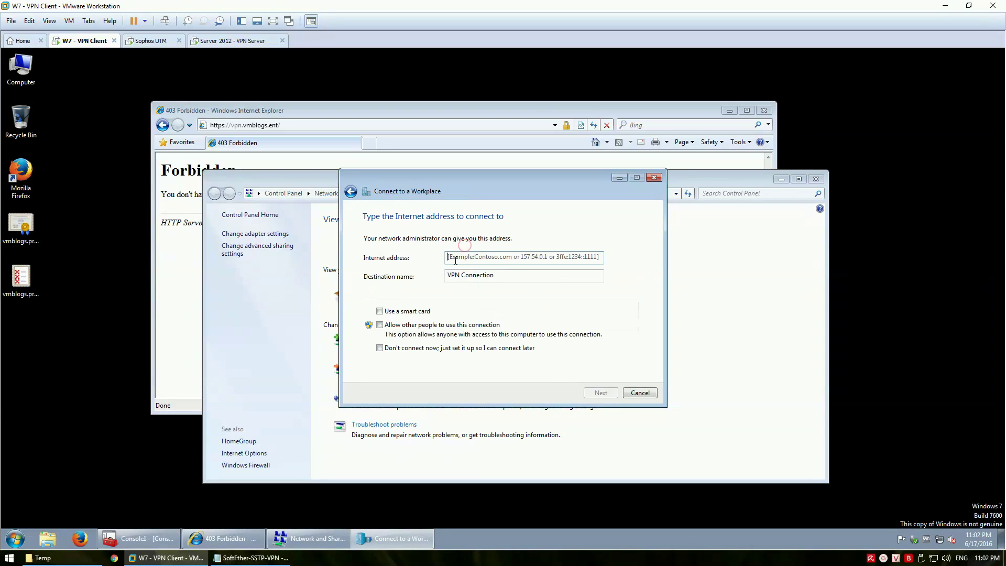
Set the address vpn.vmblogs.ent, name it 'SSTP VPN Connection', and allow other users to use it
type("vpn")
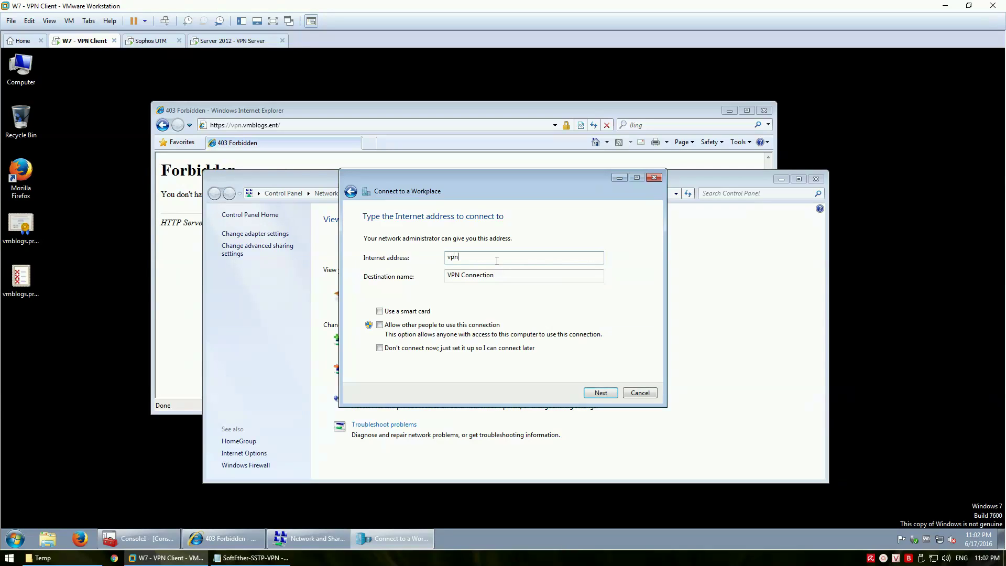
type(".vmblogs.ent")
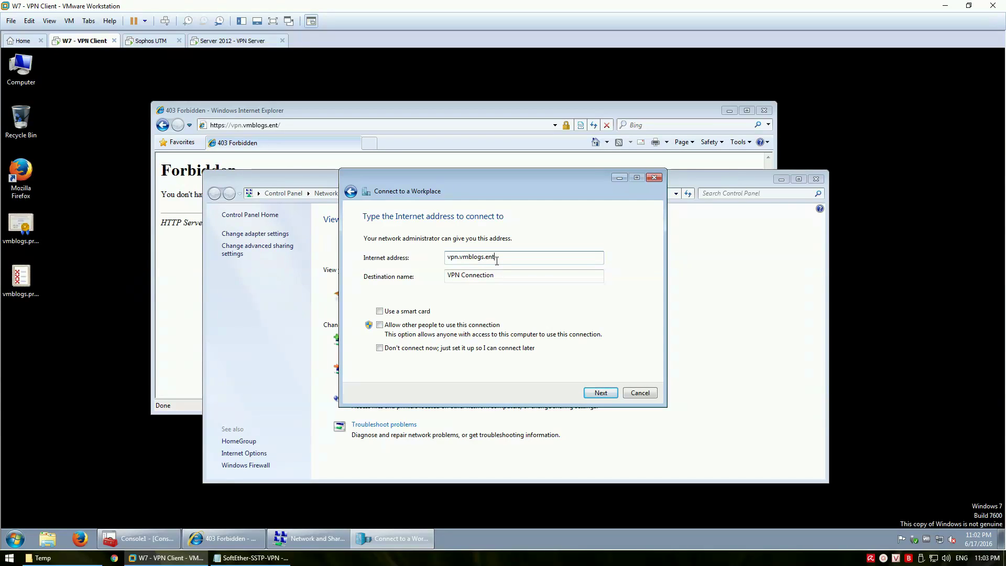
key("Tab")
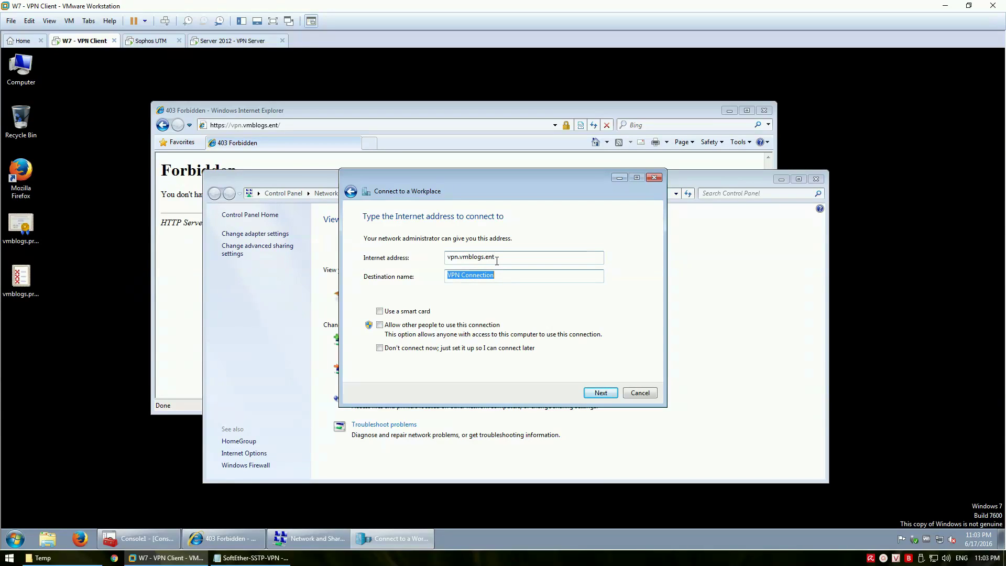
type("SSTP")
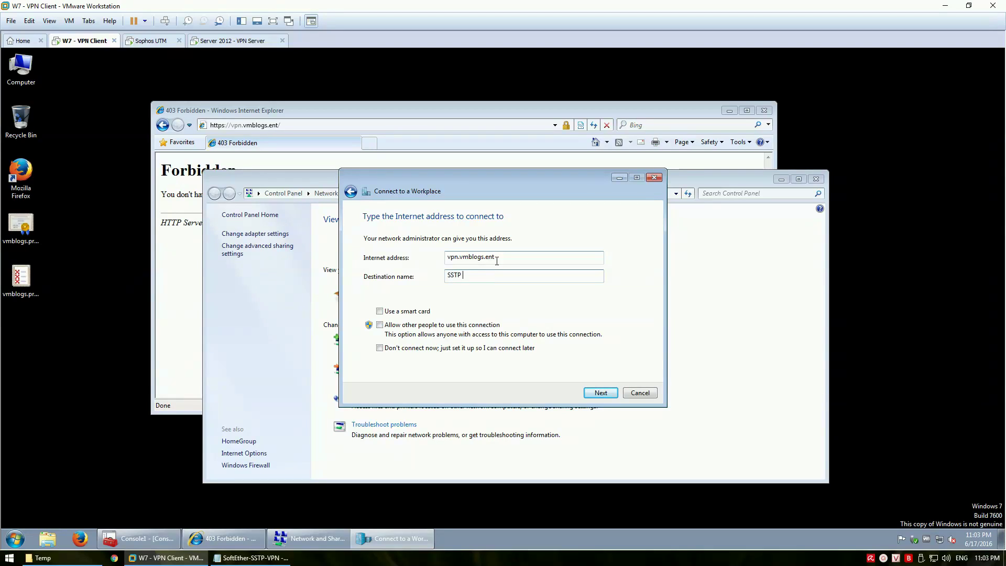
type(" VPN Connection")
left_click(397, 325)
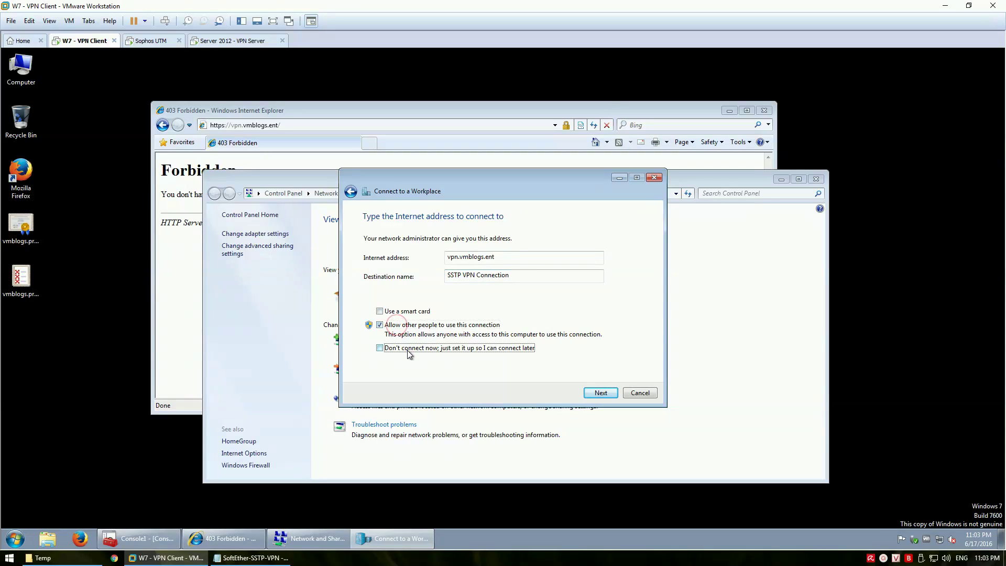
left_click(602, 393)
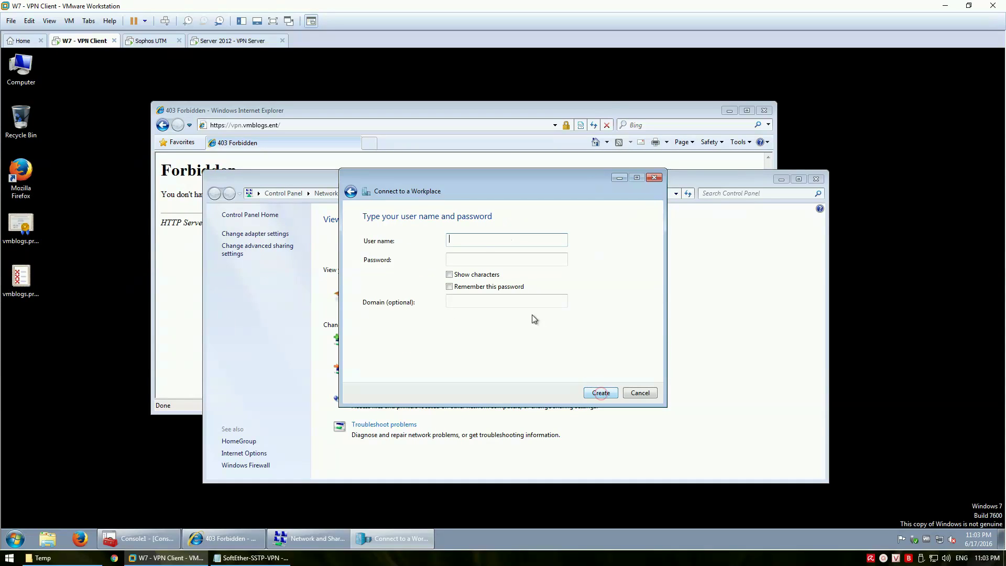
Enter the VPN user name and password, remember the password, and create the connection
type("test")
key("Tab")
type("•••••••••")
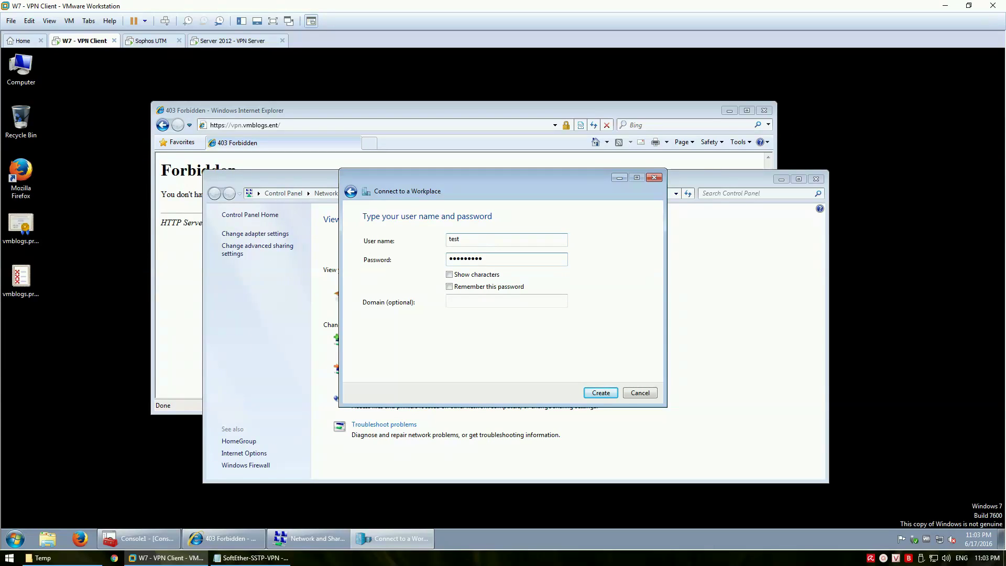
left_click(461, 286)
left_click(601, 393)
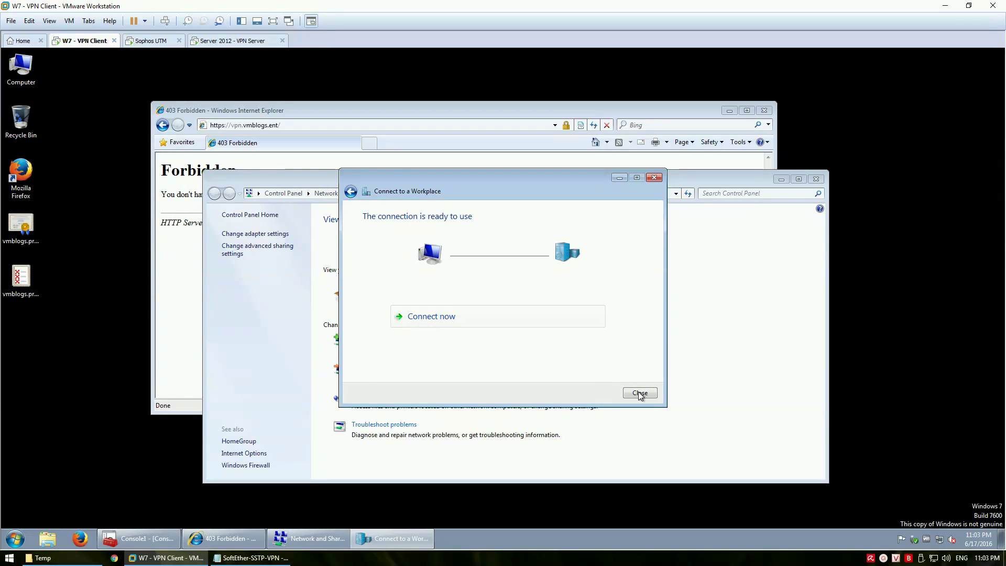
left_click(640, 393)
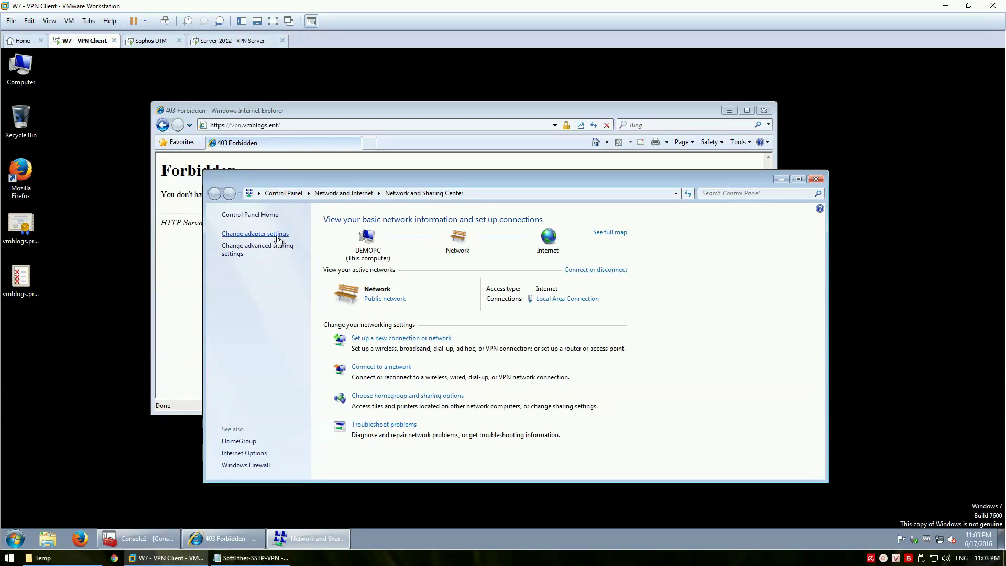
Set SSTP VPN Connection security to type SSTP, maximum strength encryption, CHAP disabled
left_click(278, 236)
left_click(409, 238)
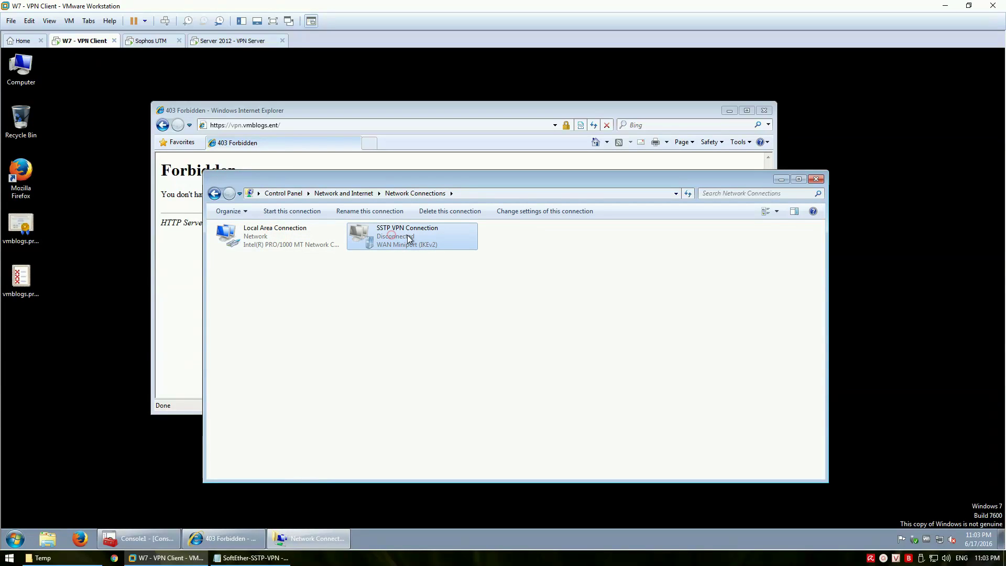
right_click(389, 240)
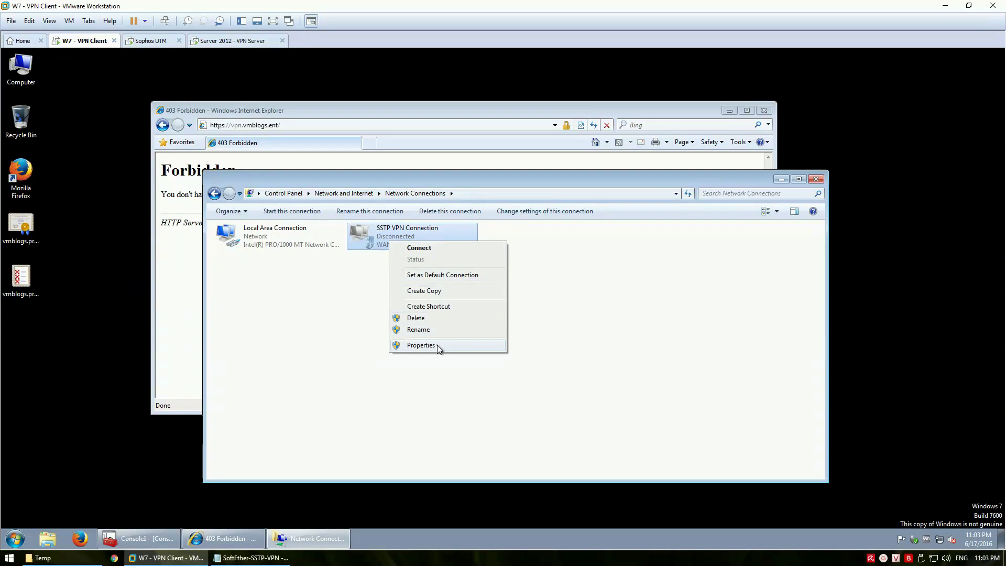
left_click(422, 346)
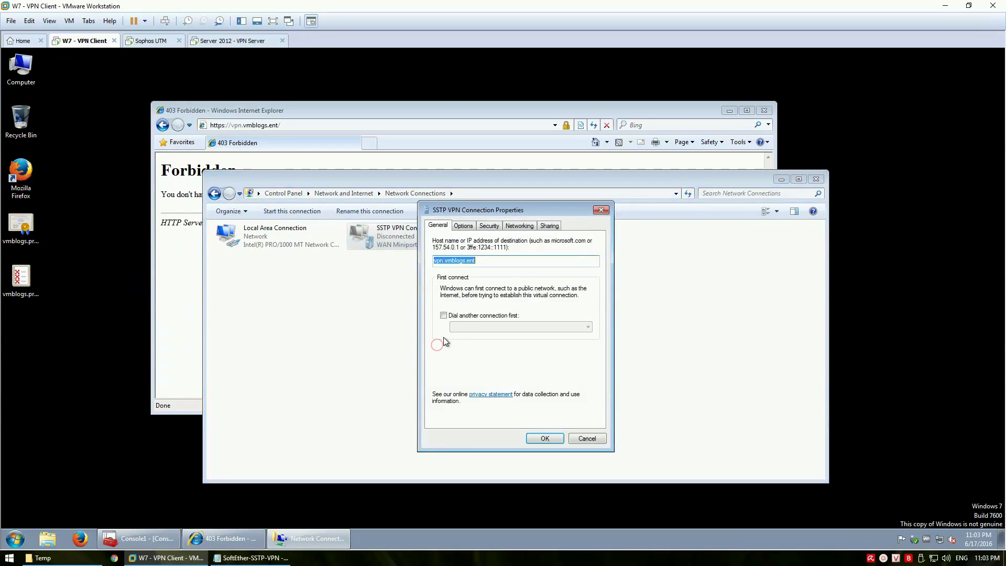
left_click(464, 227)
left_click(491, 227)
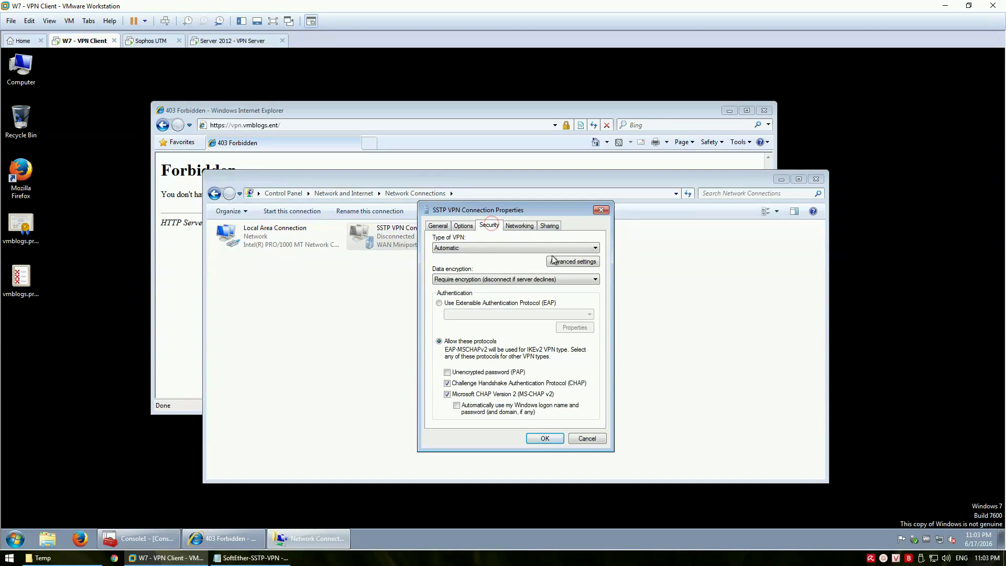
left_click(499, 247)
left_click(498, 278)
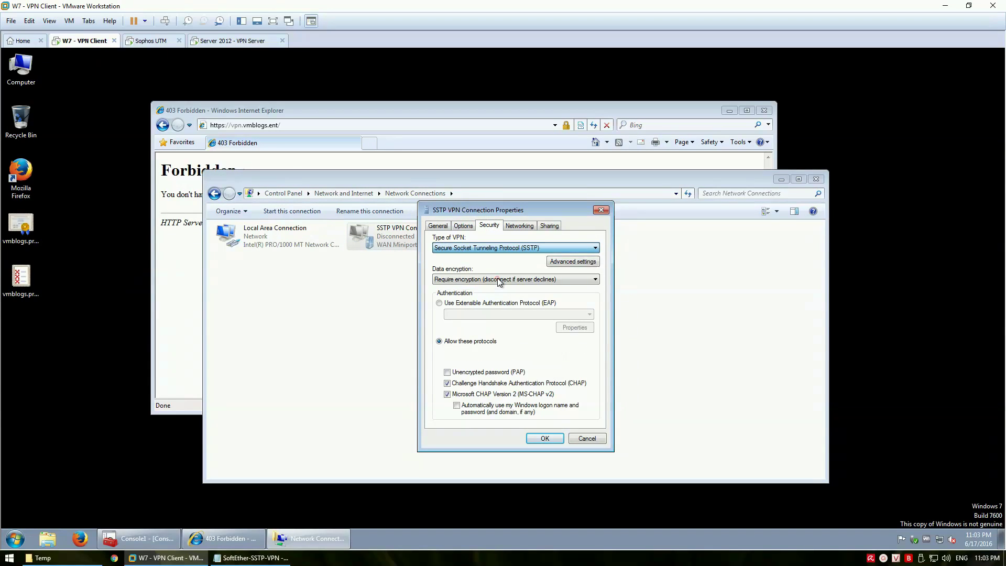
left_click(517, 279)
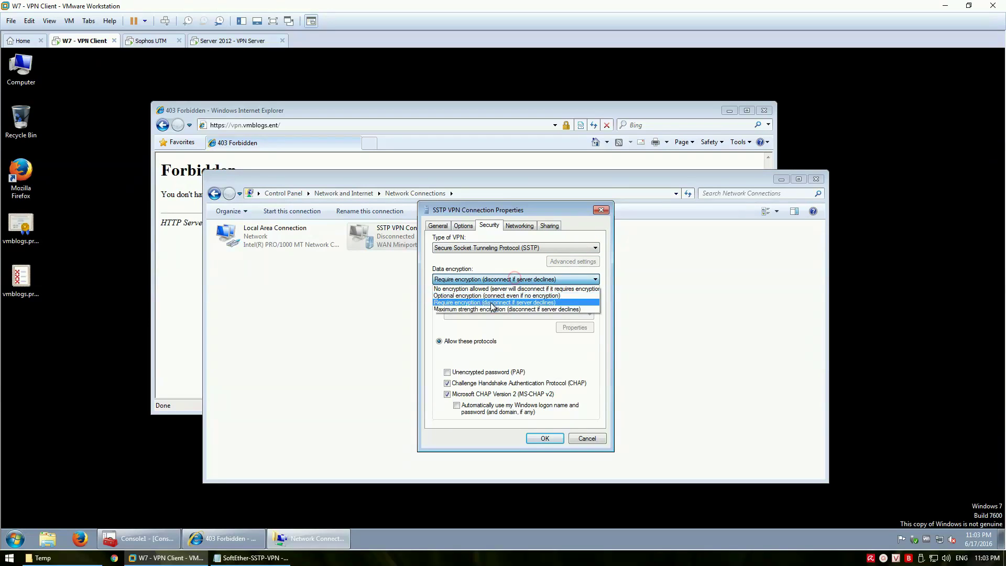
left_click(487, 309)
left_click(463, 384)
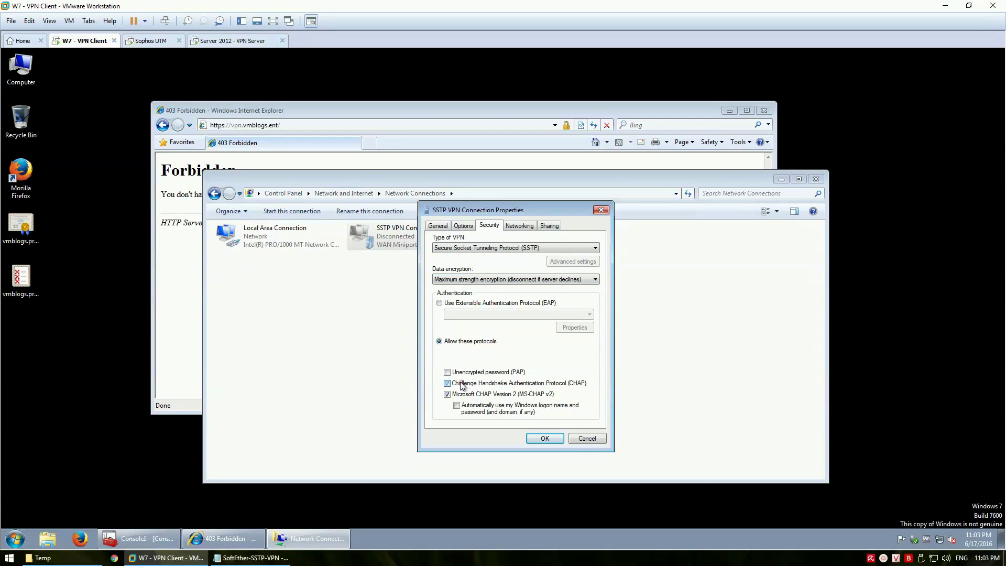
Disable IPv6 on the VPN connection's Networking tab and save the settings
left_click(519, 226)
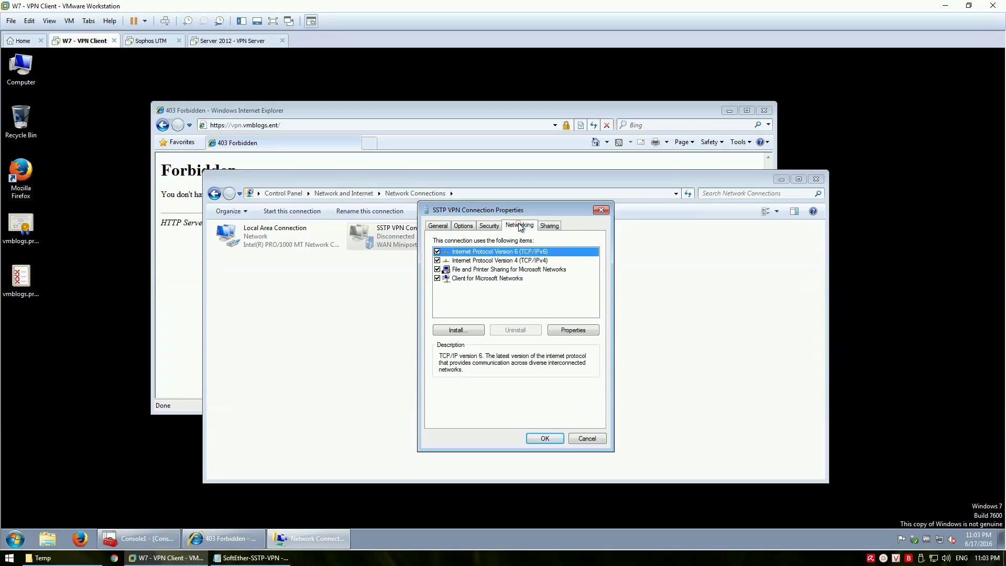
left_click(437, 252)
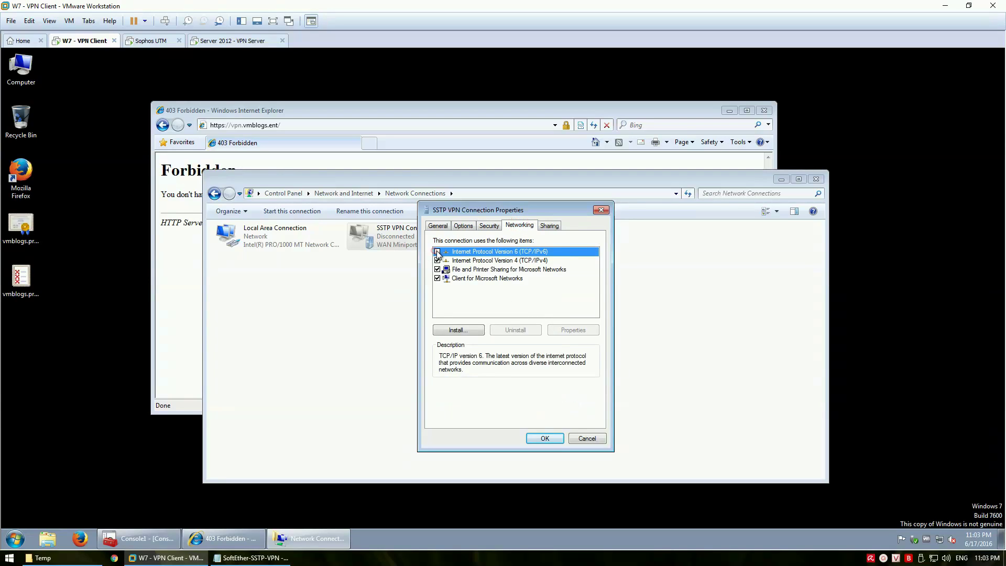
left_click(546, 439)
left_click(467, 286)
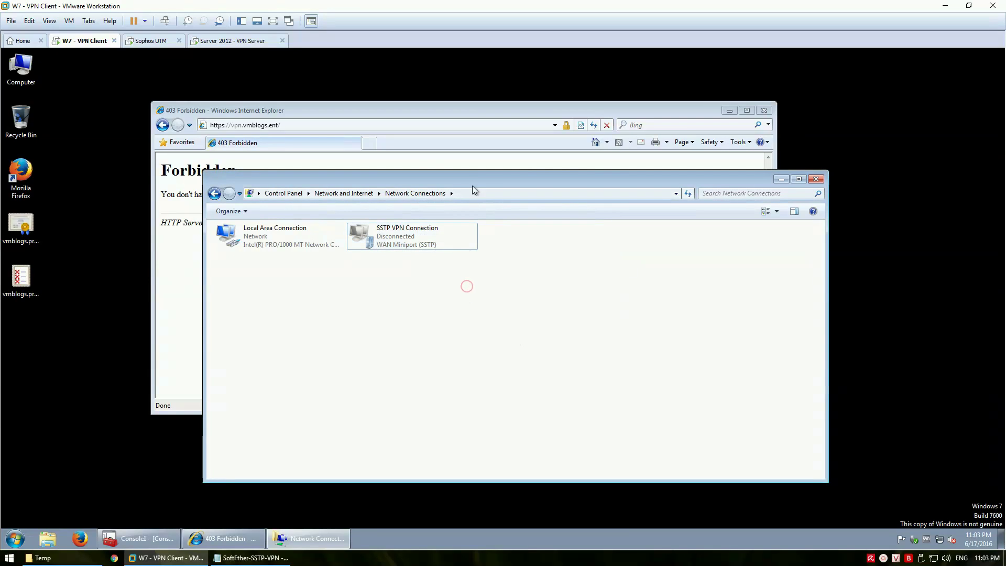
left_click_drag(475, 182, 485, 181)
Check the Local Area Connection details showing IPv4 address 192.168.100.102
left_click(268, 242)
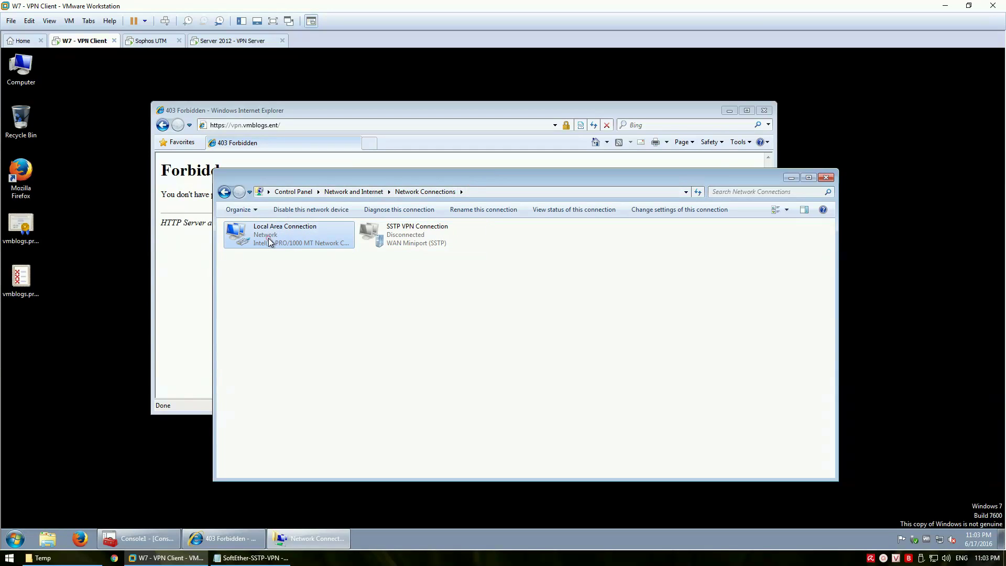
right_click(266, 236)
left_click(307, 257)
left_click(446, 286)
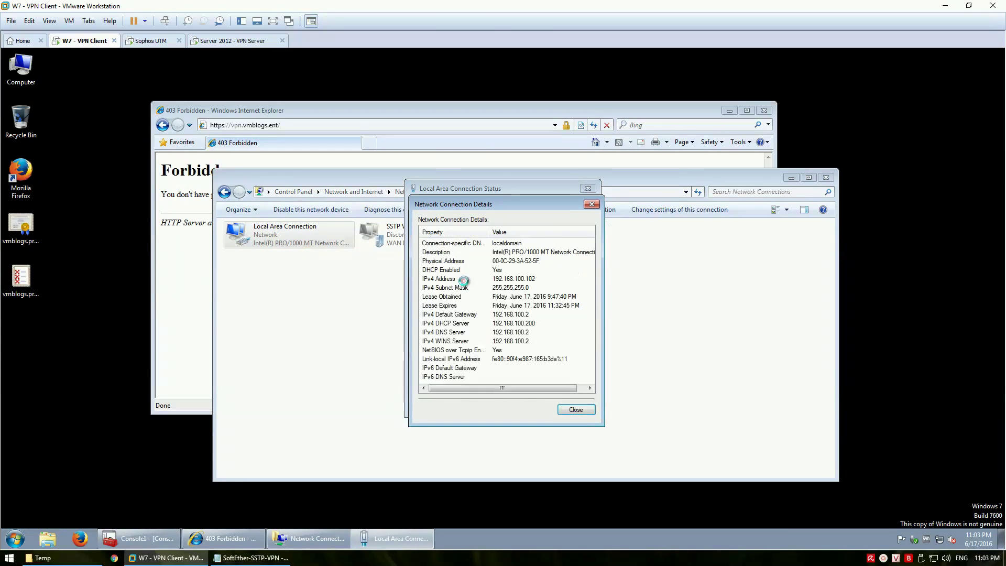
left_click(516, 279)
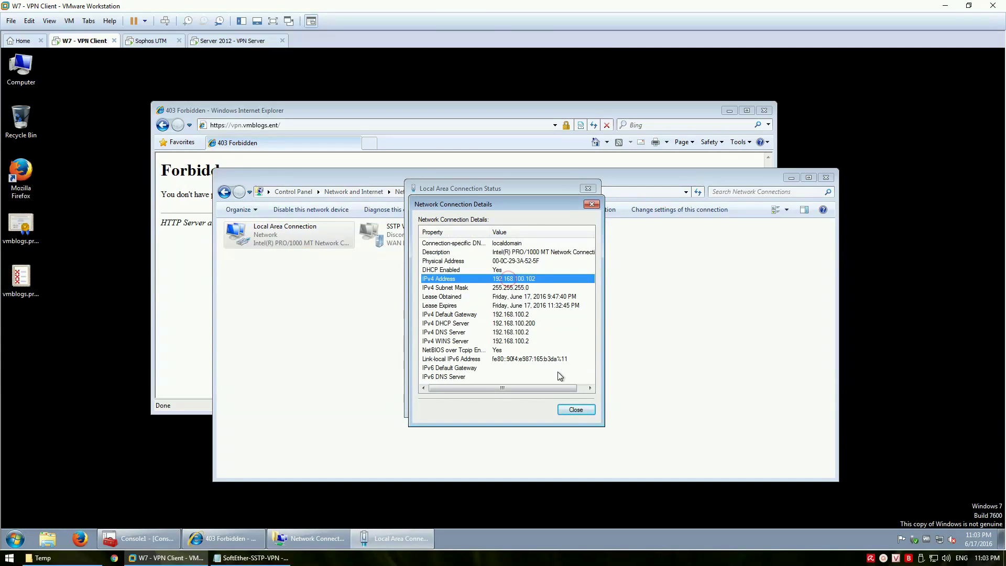
left_click(576, 410)
left_click(576, 408)
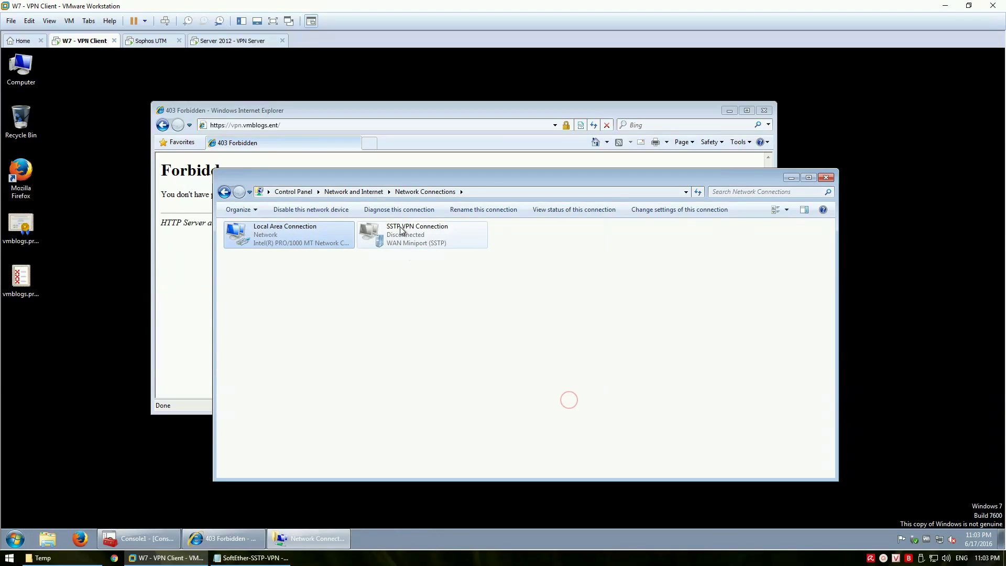
Connect SSTP VPN Connection, confirm IPv4 172.16.100.20, and switch to the Server 2012 VM
double_click(417, 235)
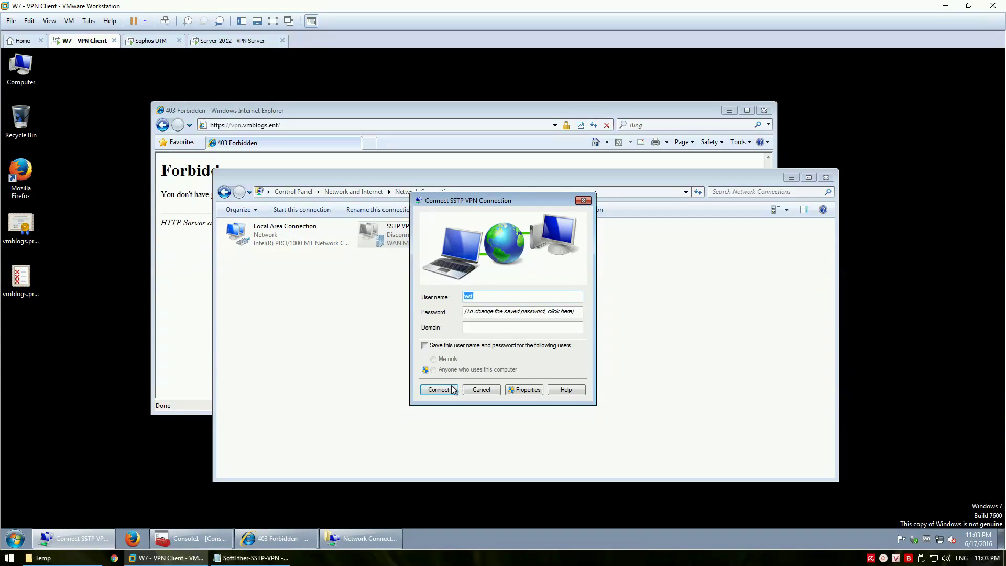
left_click(443, 389)
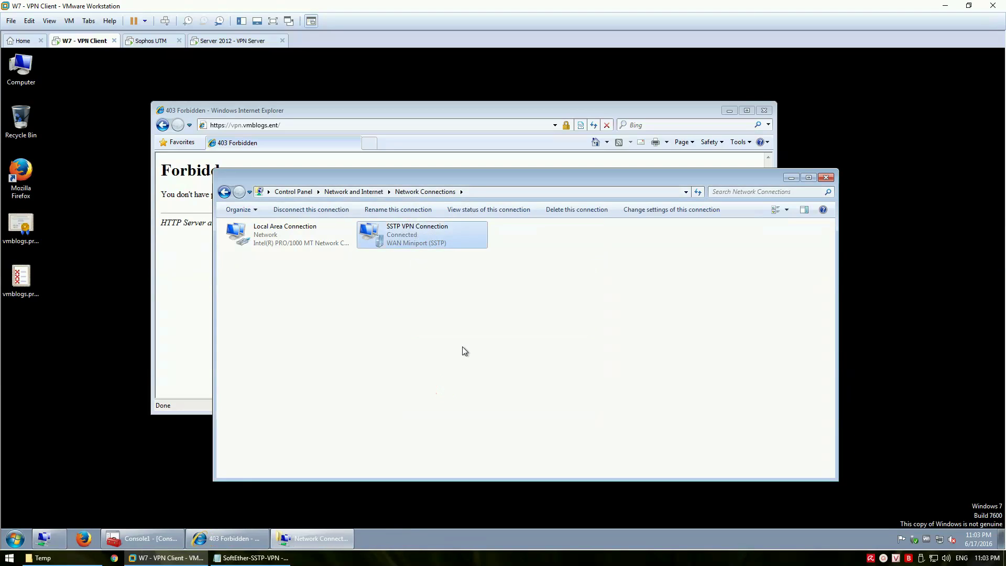
right_click(410, 238)
left_click(438, 257)
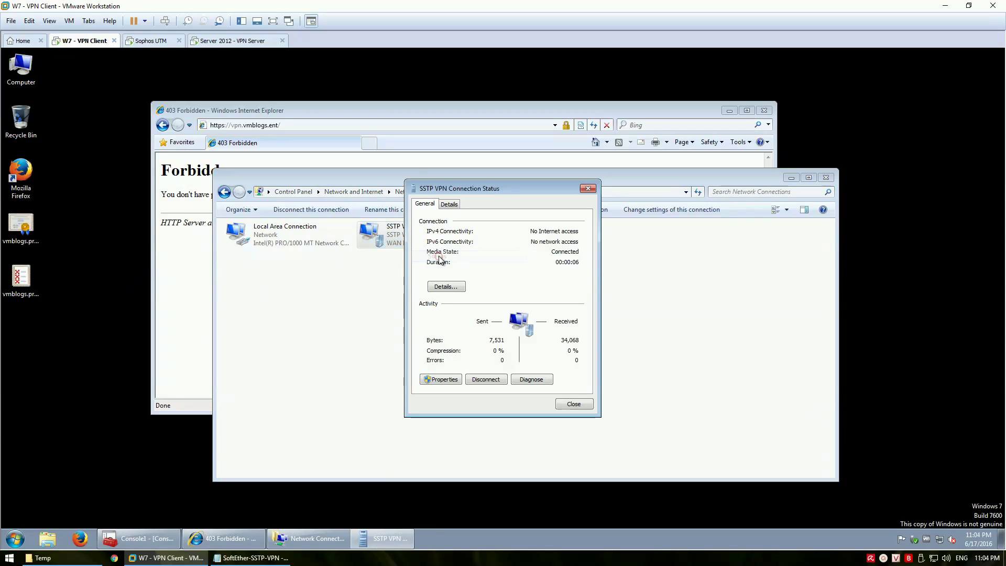
left_click(454, 286)
left_click(515, 279)
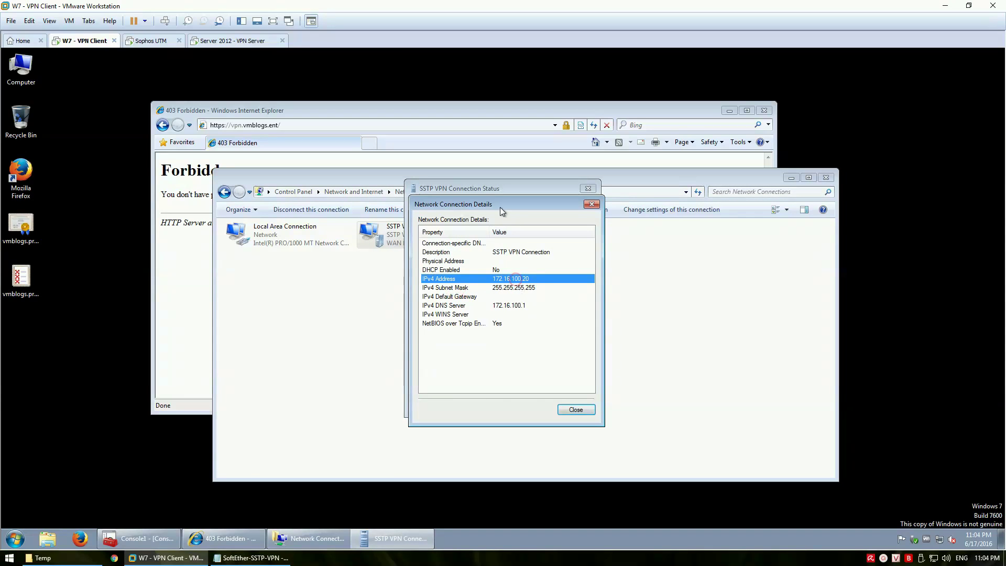
left_click_drag(500, 207, 539, 206)
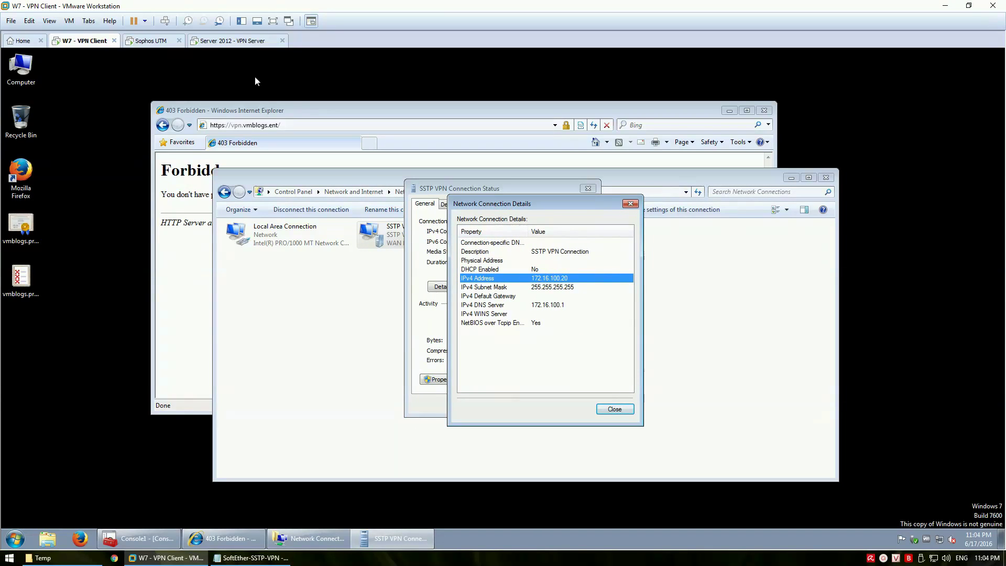
left_click(243, 42)
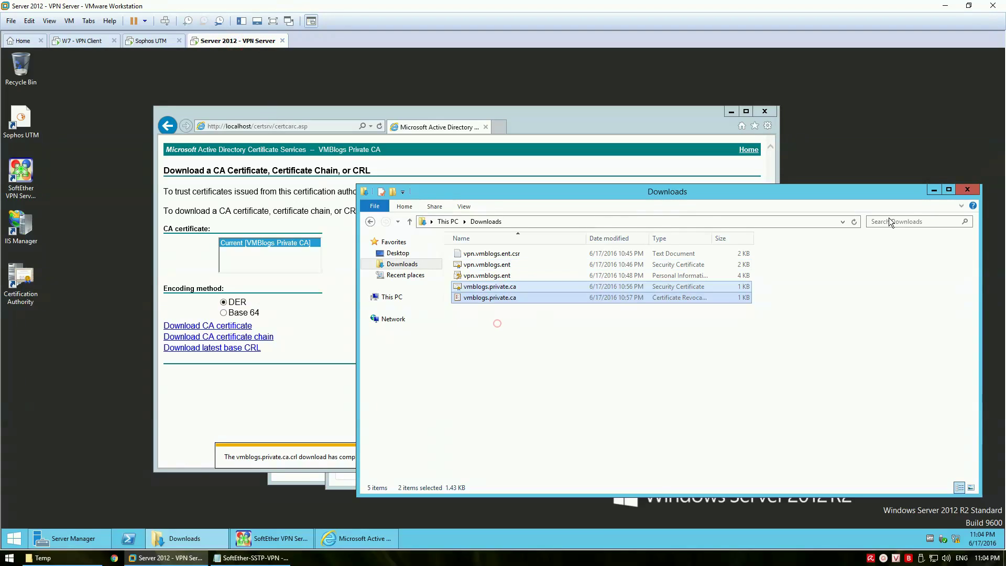
Minimize Explorer and IE, then list hub VPN sessions and refresh to show SID-TEST-[SSTP]-2
left_click(938, 191)
left_click(732, 112)
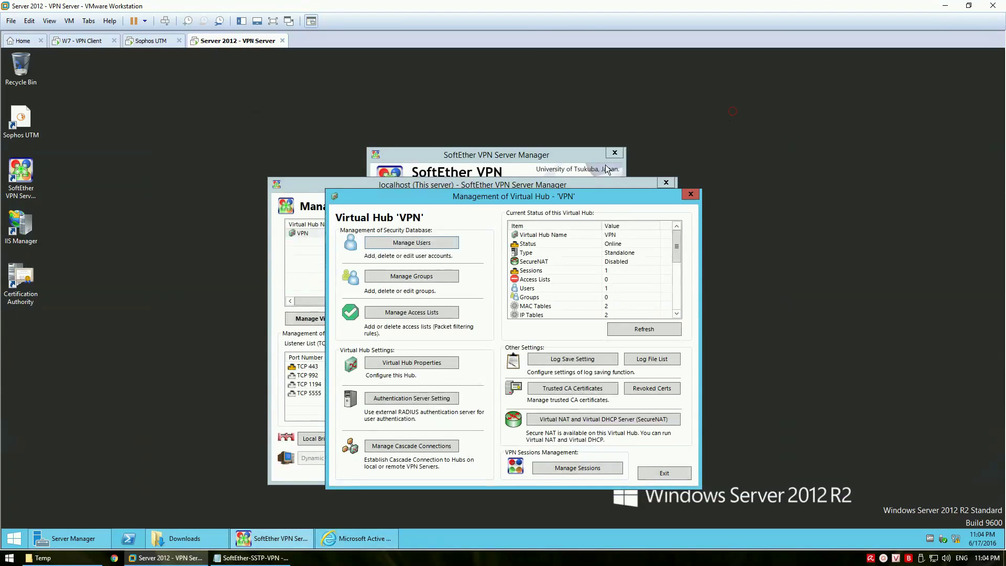
left_click(586, 467)
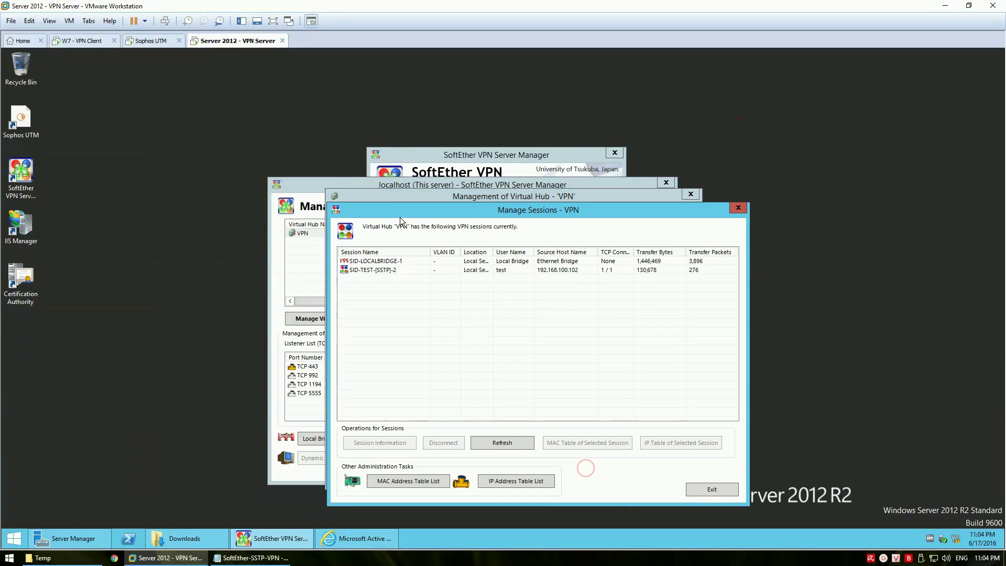
left_click_drag(406, 210, 247, 206)
left_click(229, 265)
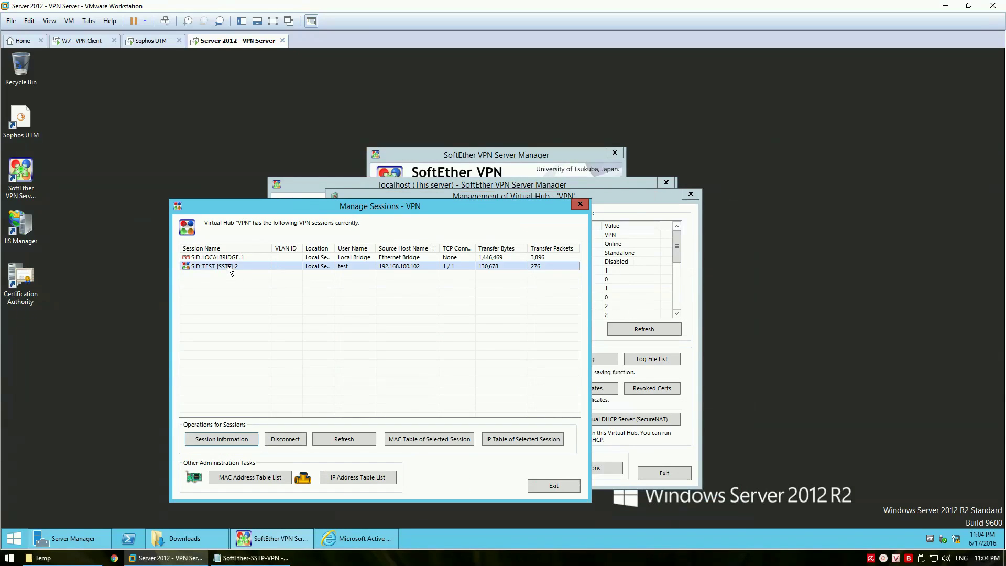
left_click(345, 440)
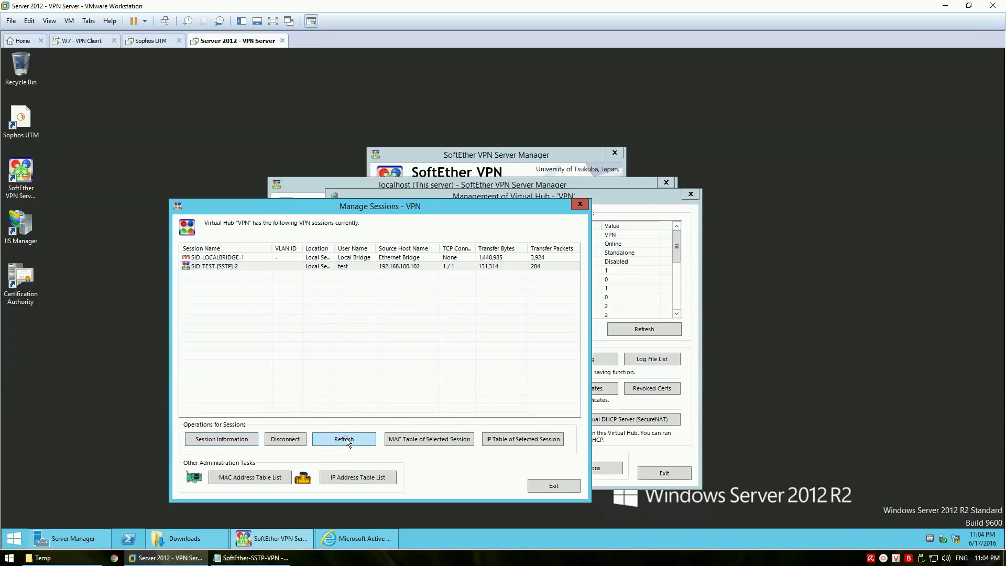
left_click(242, 265)
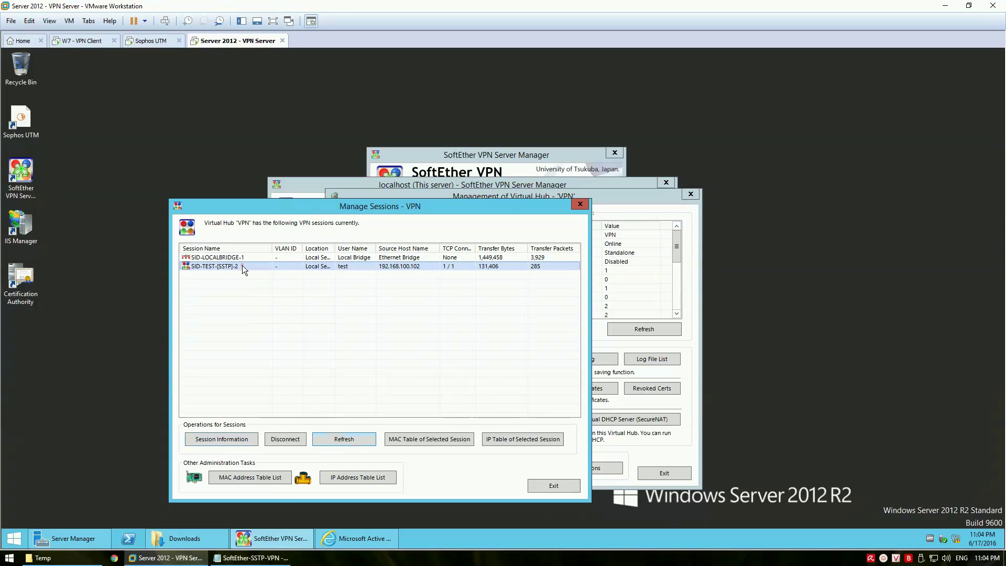
On a new last line of the Notepad notes, type the Vietnamese summary beginning 'Như vậy chúng ta đã thành công'
left_click(263, 559)
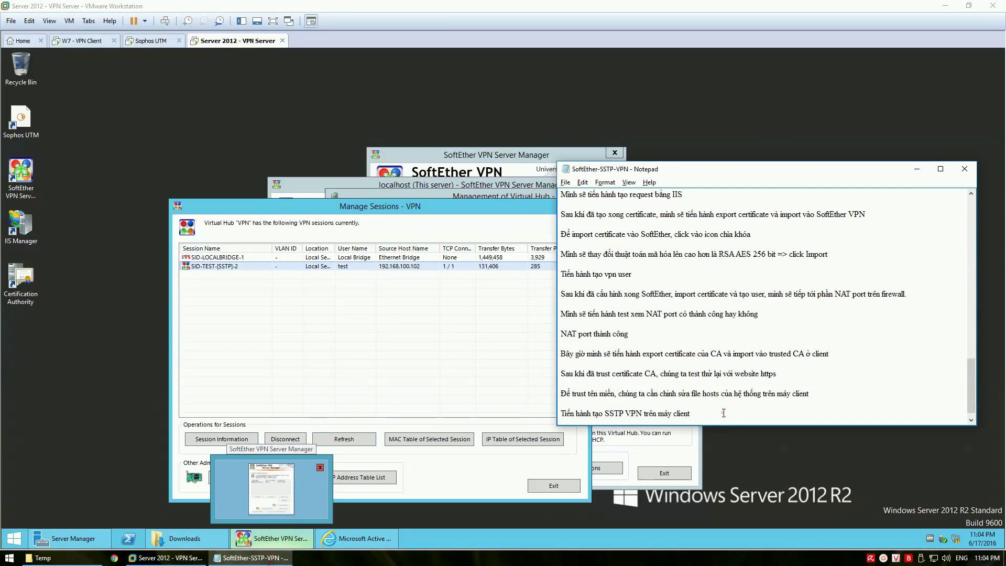
key("Return")
key("Return")
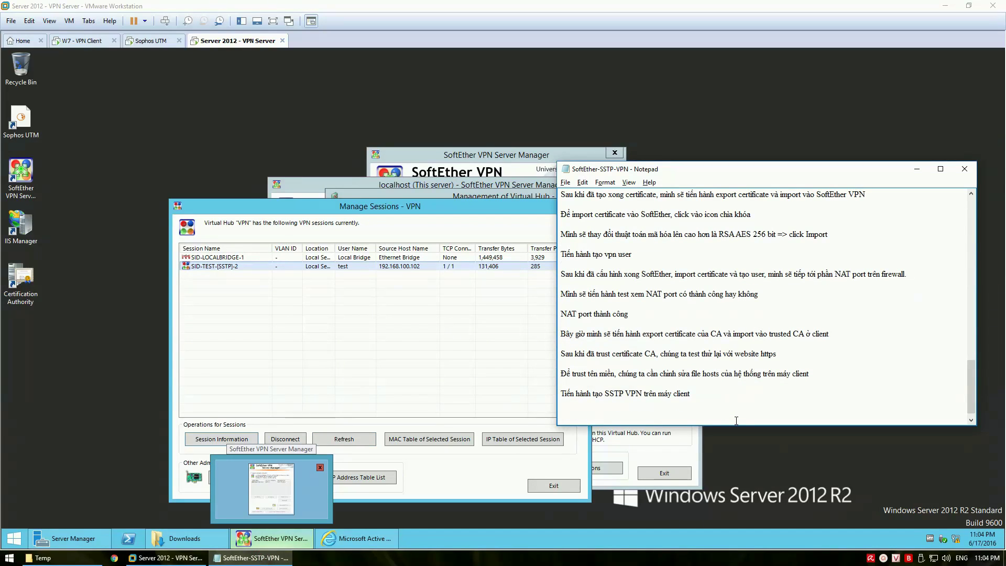
type("Như vayaj c")
type("húng t")
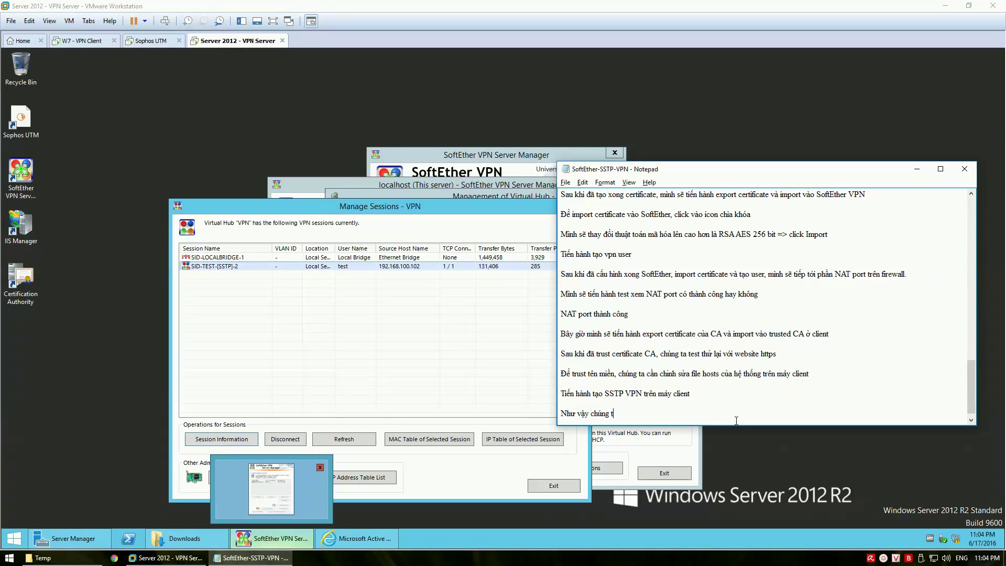
type("a đã")
type("thành cong trong viec cài đặt Soft")
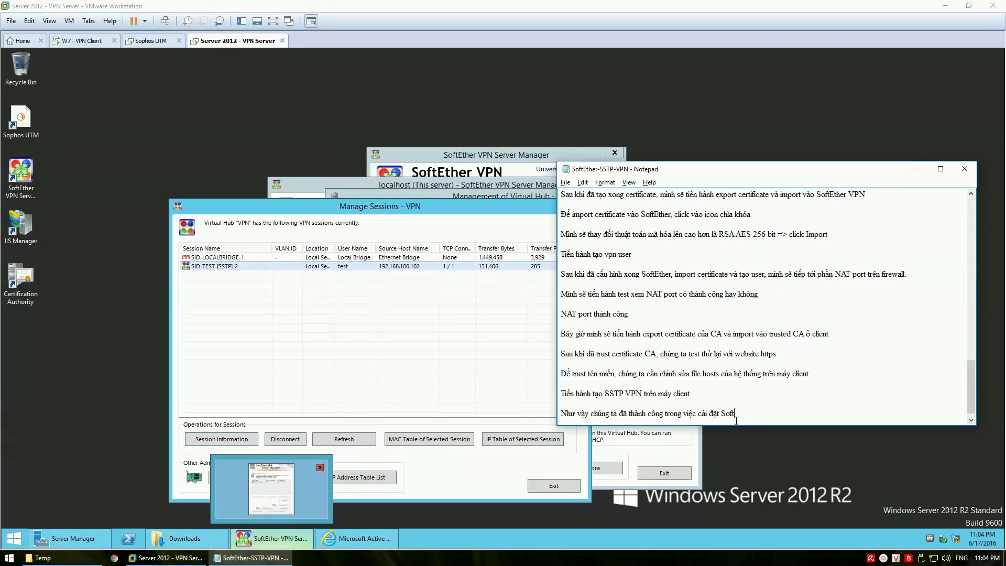
type("Ether VPN S")
type("erver,")
type(" cai đặt")
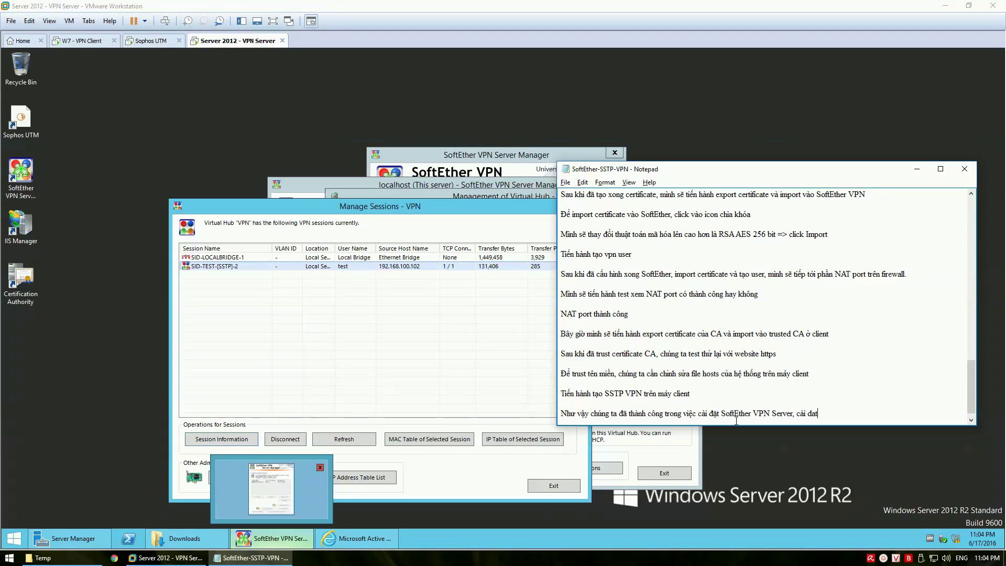
type(" và cấu ")
type("hin")
type("h pr")
type("ivate CA")
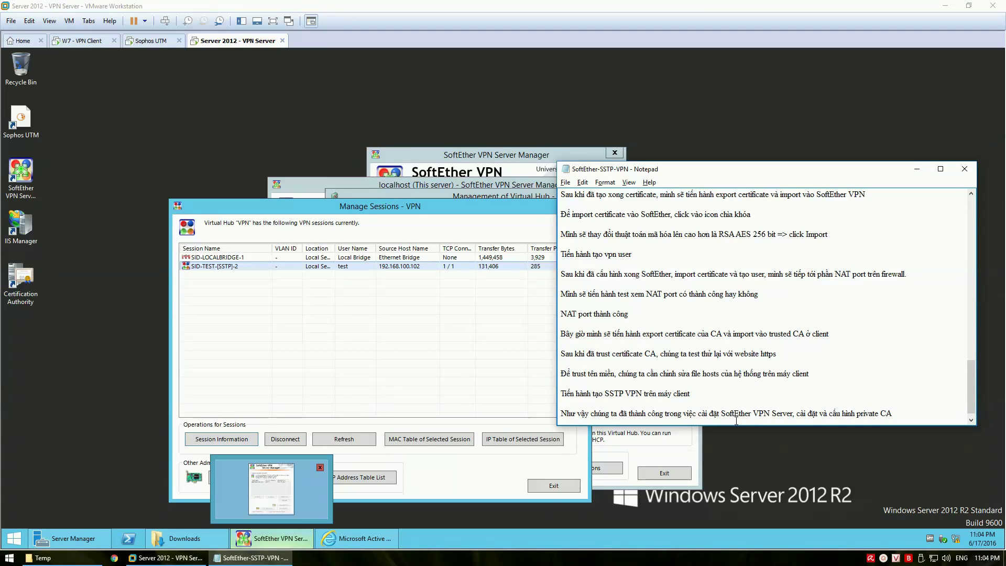
type(" hoạt dong")
type(" voi")
type(" Soft")
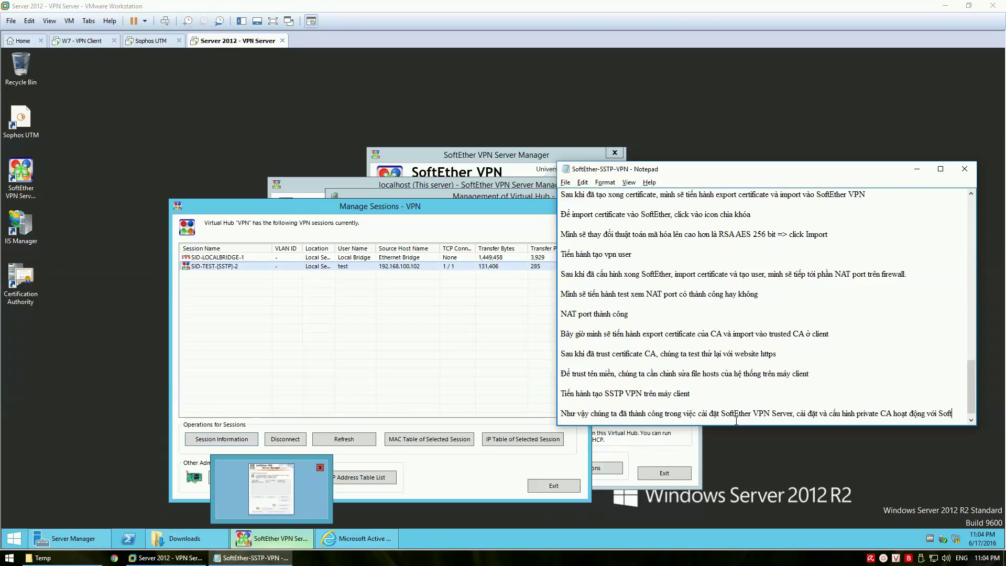
type("Ether và")
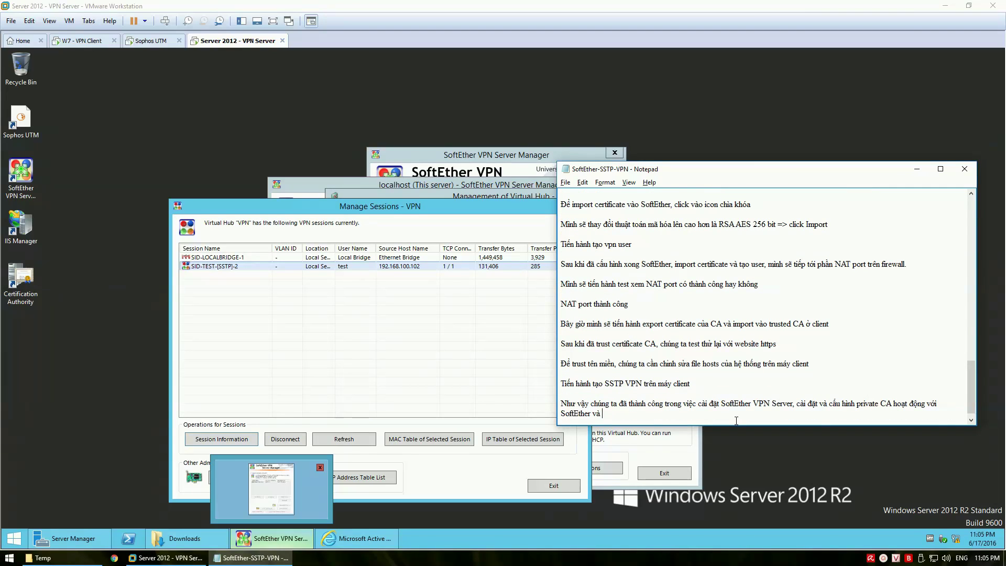
type(" kết nối thành cong VPN SSTP từ client.")
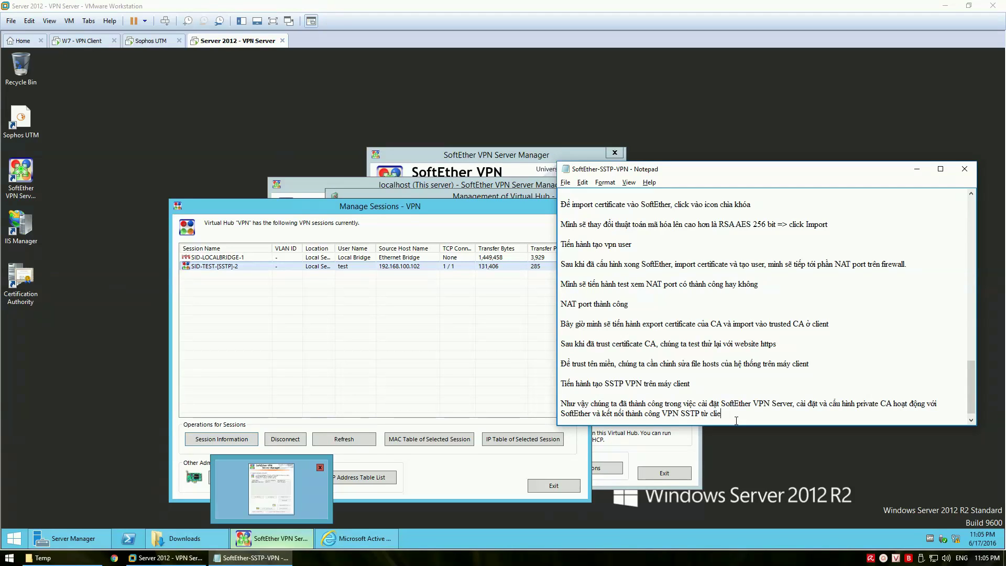